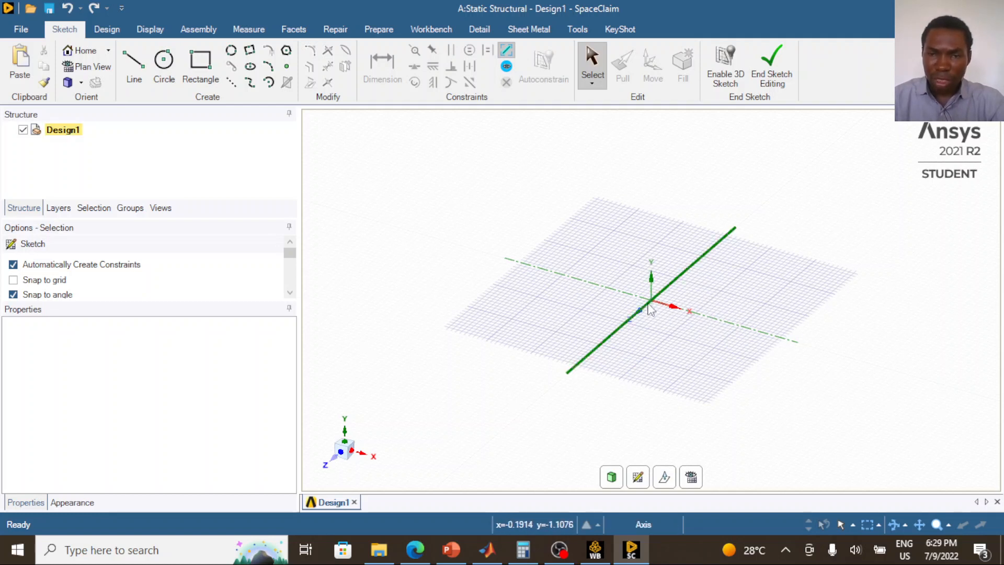
Set the sketch plane to the vertical XY plane through the origin and show it in plan view
click(637, 477)
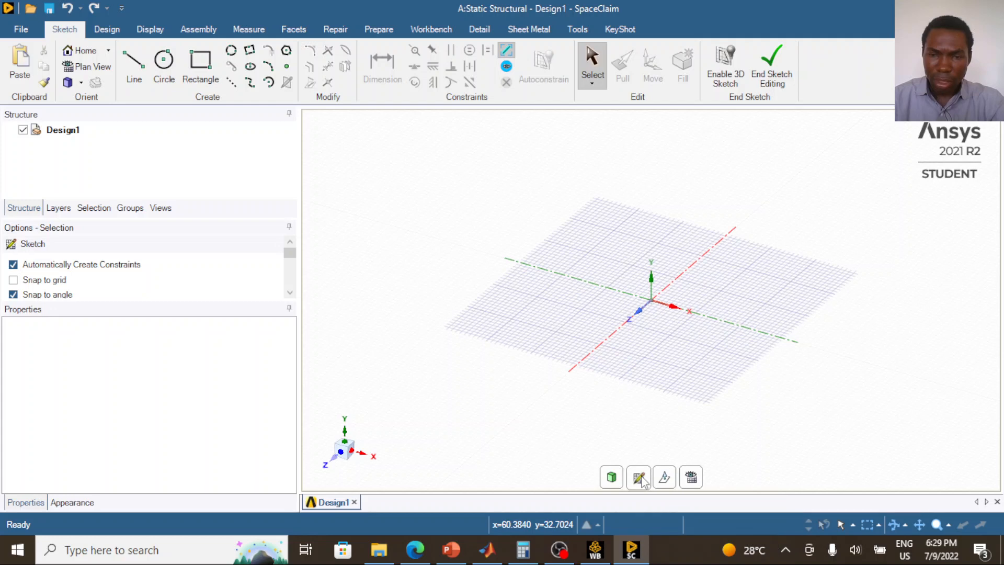
click(763, 276)
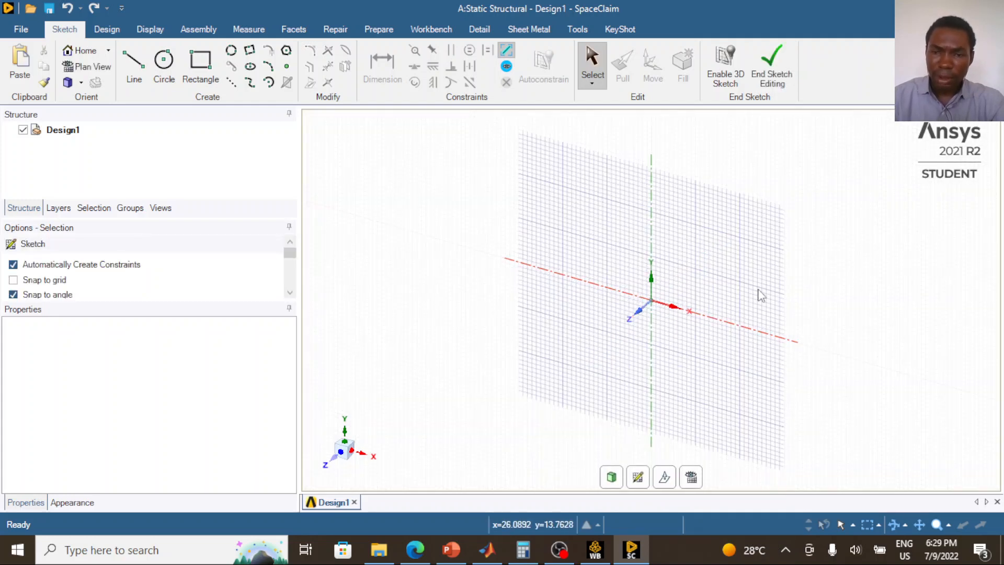
click(691, 477)
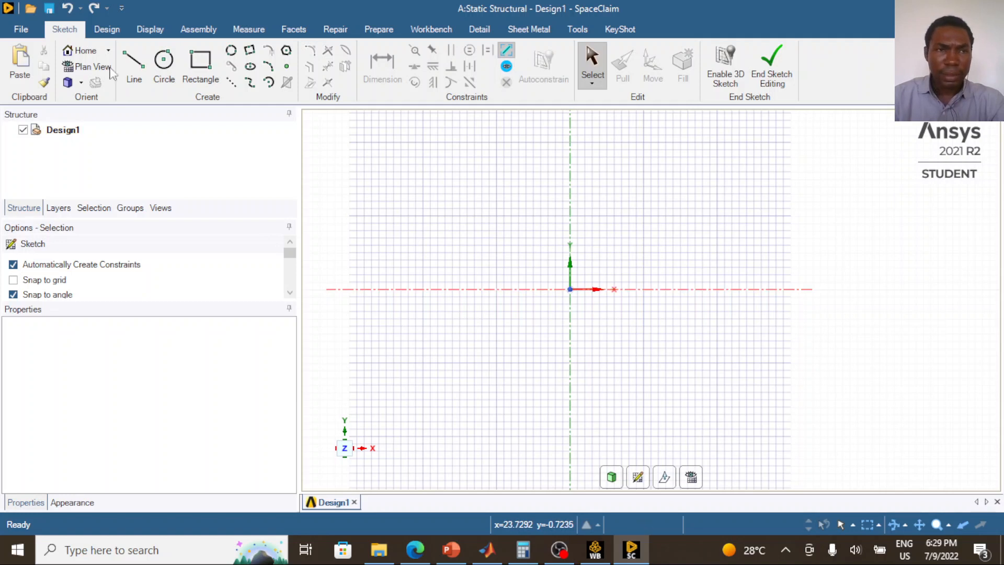
Draw beam segment AB from the origin along the X axis, 3000 mm long at 0°, marking its 3.0 m span on the PowerPoint slide
click(137, 66)
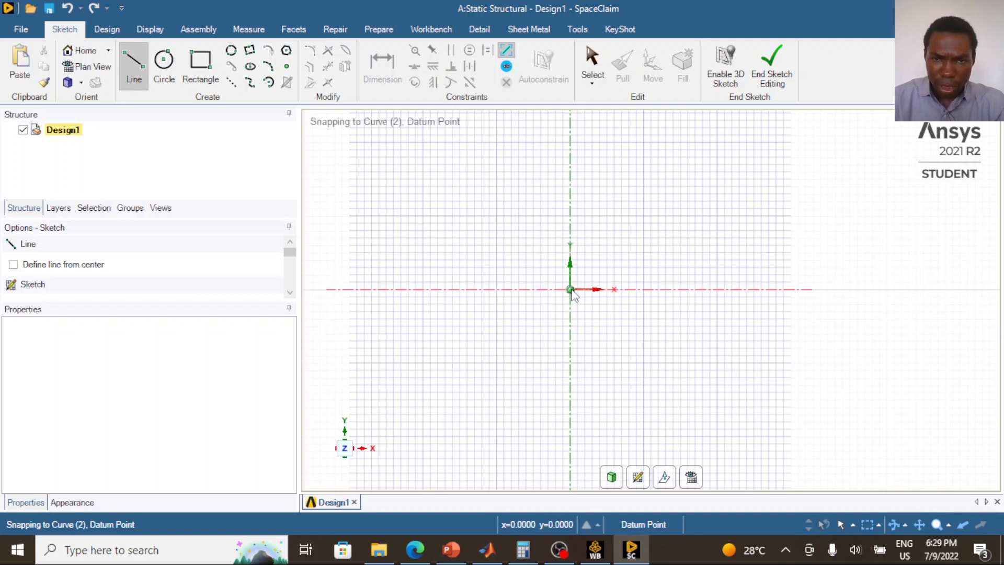
scroll(571, 291, up, 4)
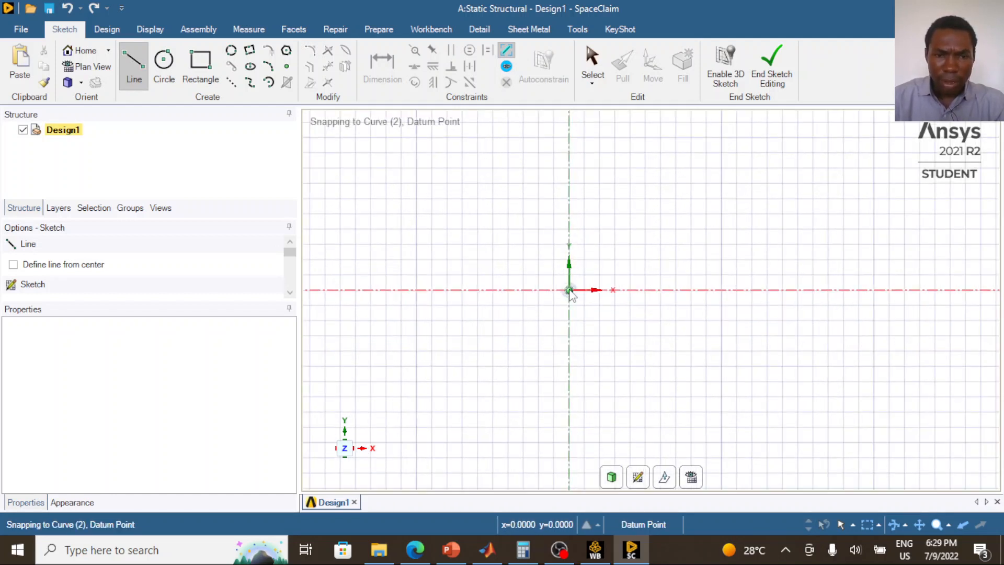
click(569, 290)
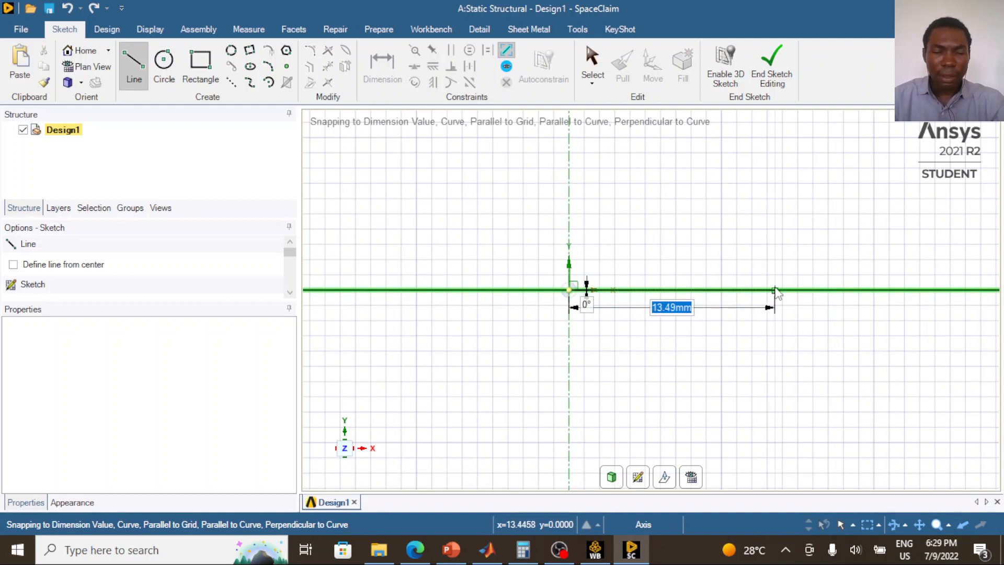
click(451, 549)
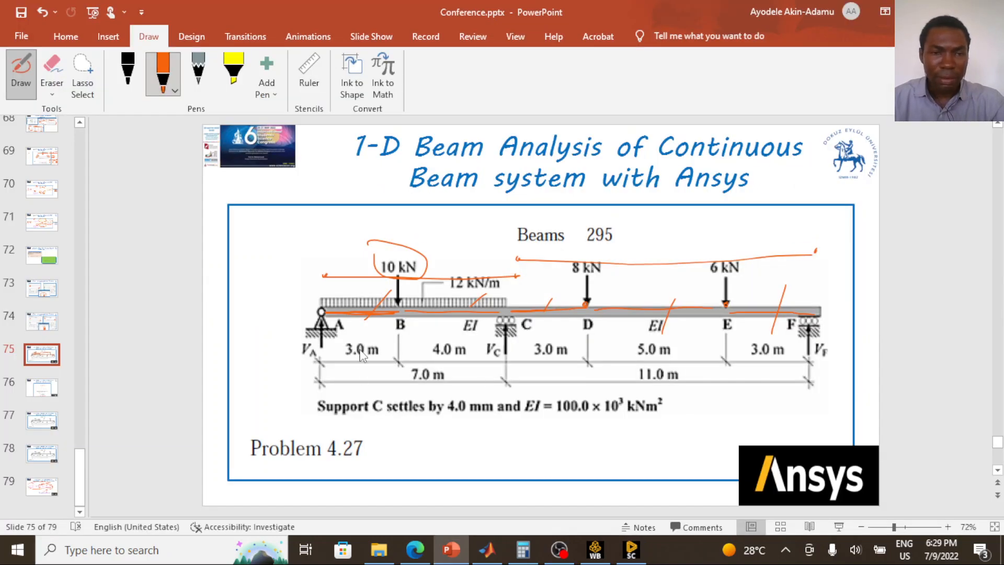
drag(350, 357, 365, 345)
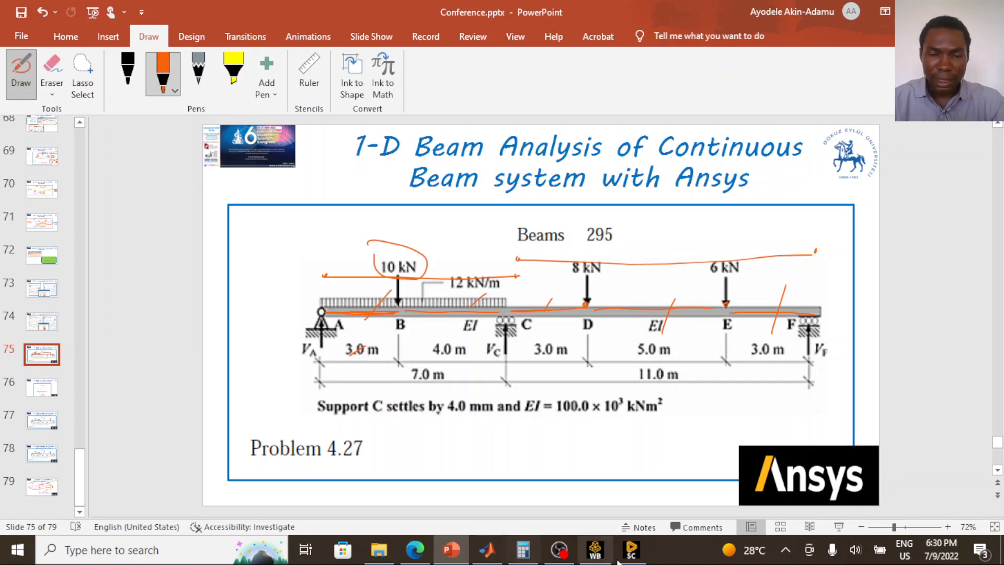
click(631, 550)
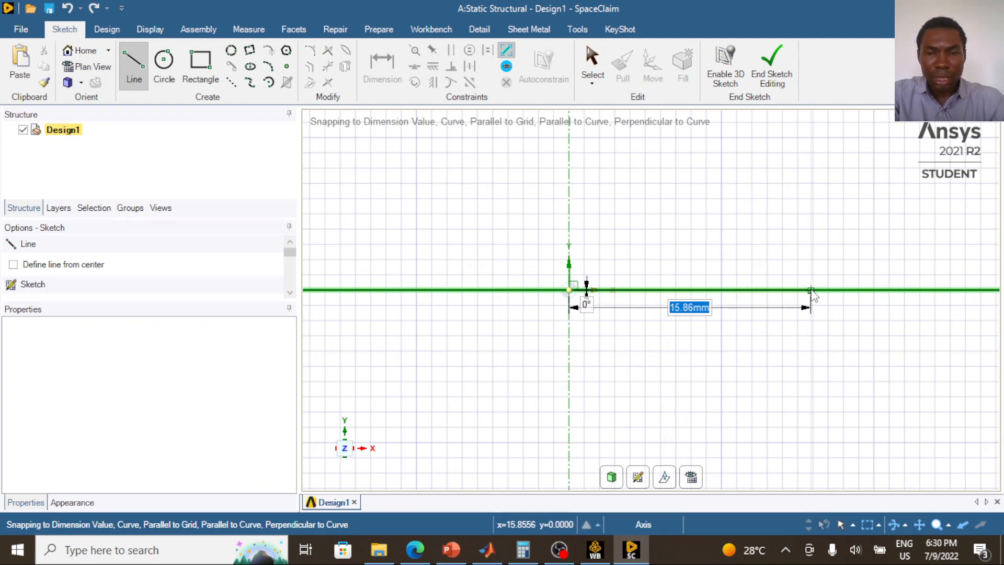
text(3000)
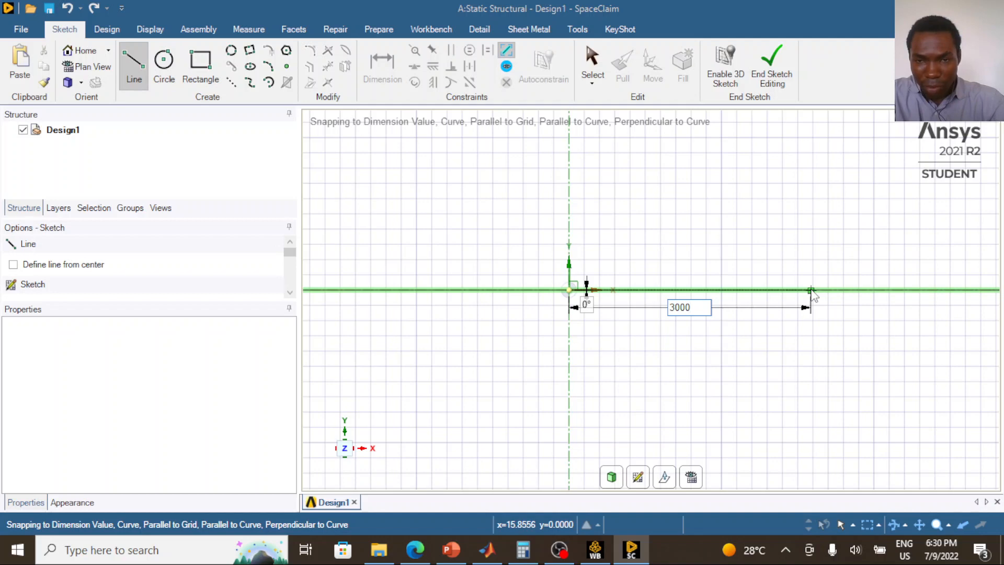
key(Return)
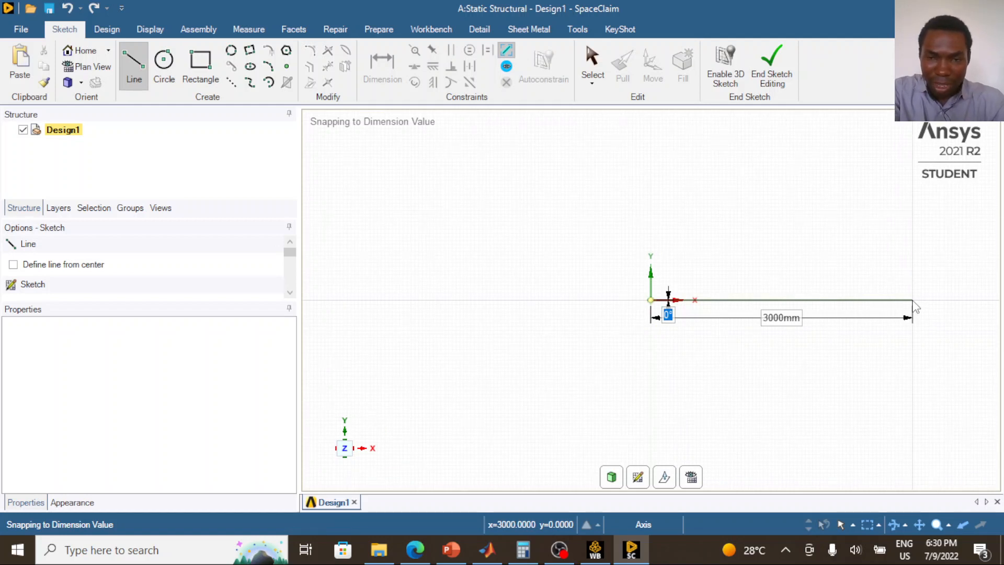
text(0)
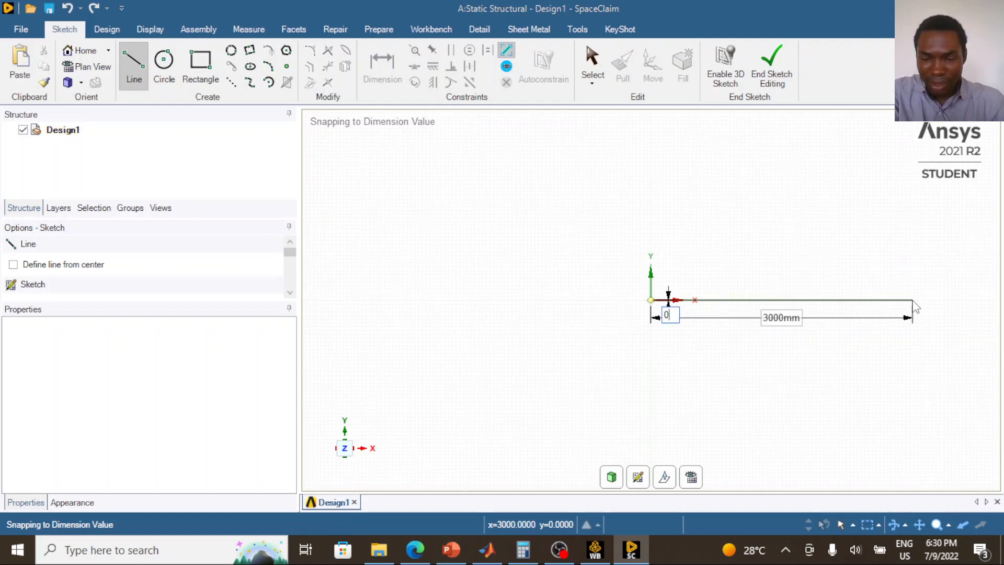
key(Return)
click(912, 299)
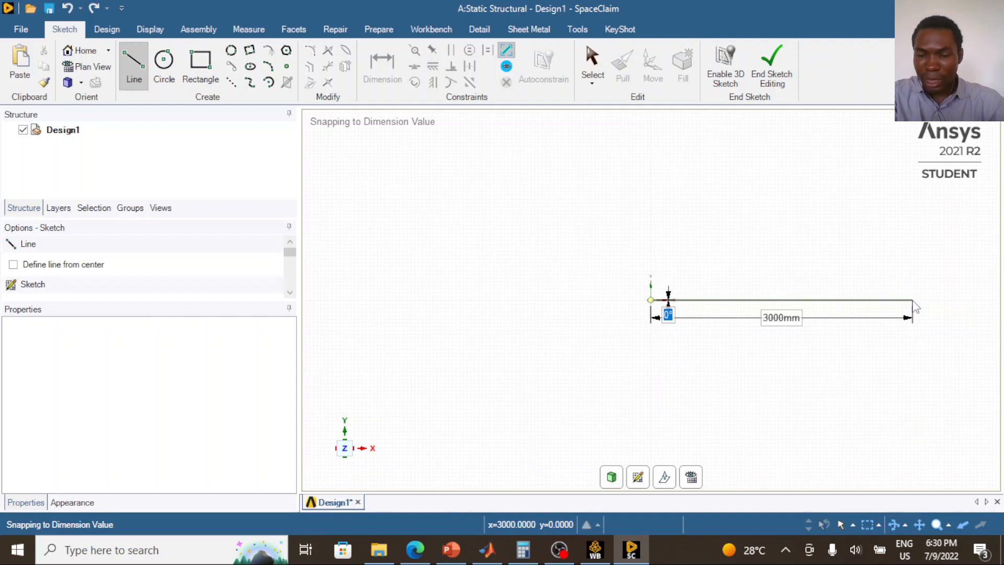
click(911, 300)
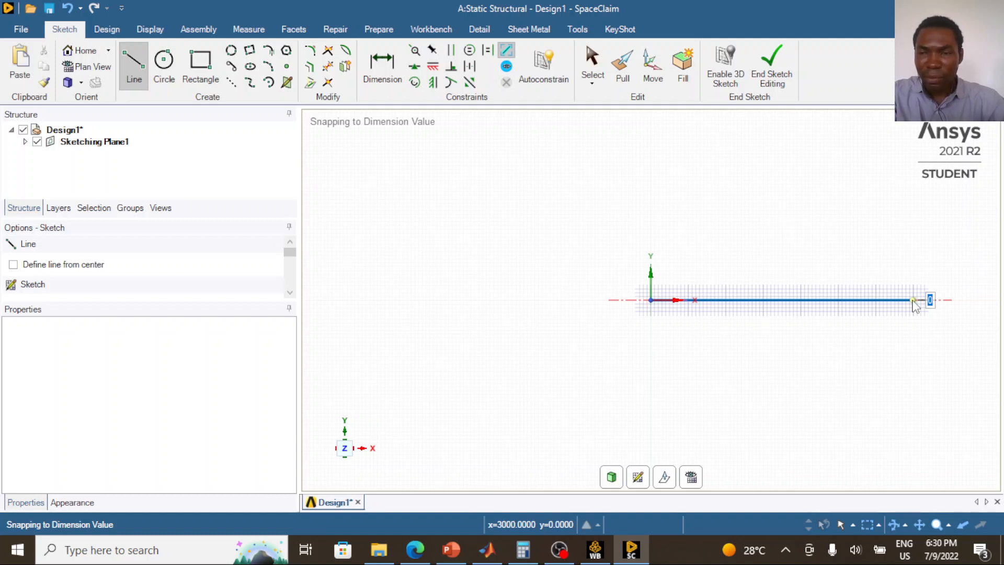
Check span BC on the PowerPoint slide and draw it from the end of AB as a collinear line, 4000 mm long at 180°
click(913, 302)
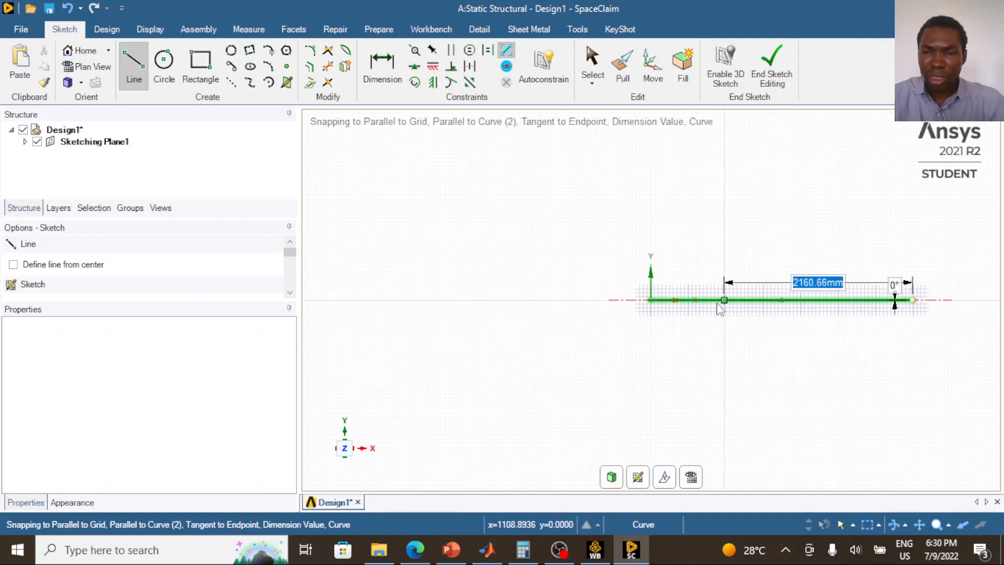
scroll(378, 306, up, 2)
scroll(321, 308, down, 3)
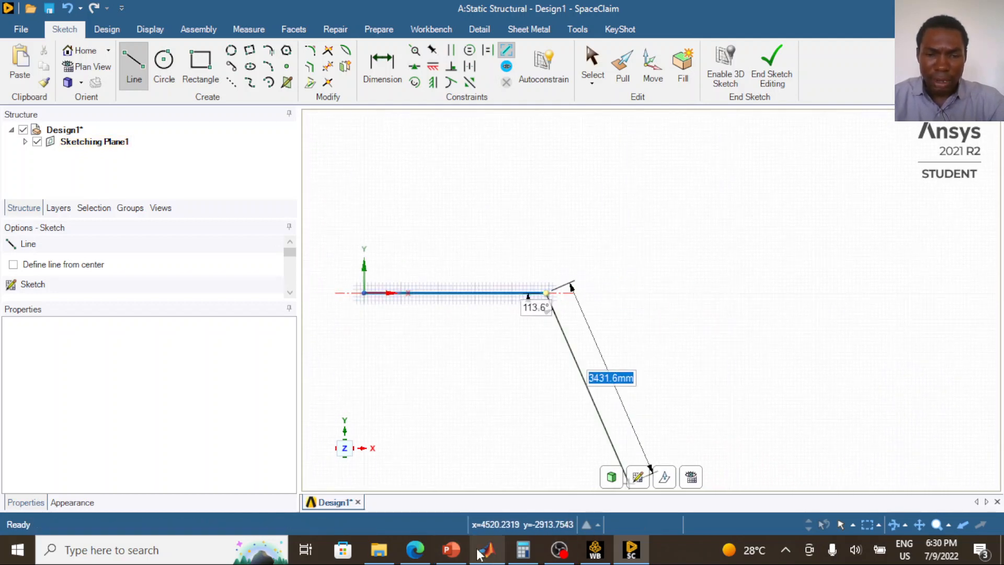
click(449, 550)
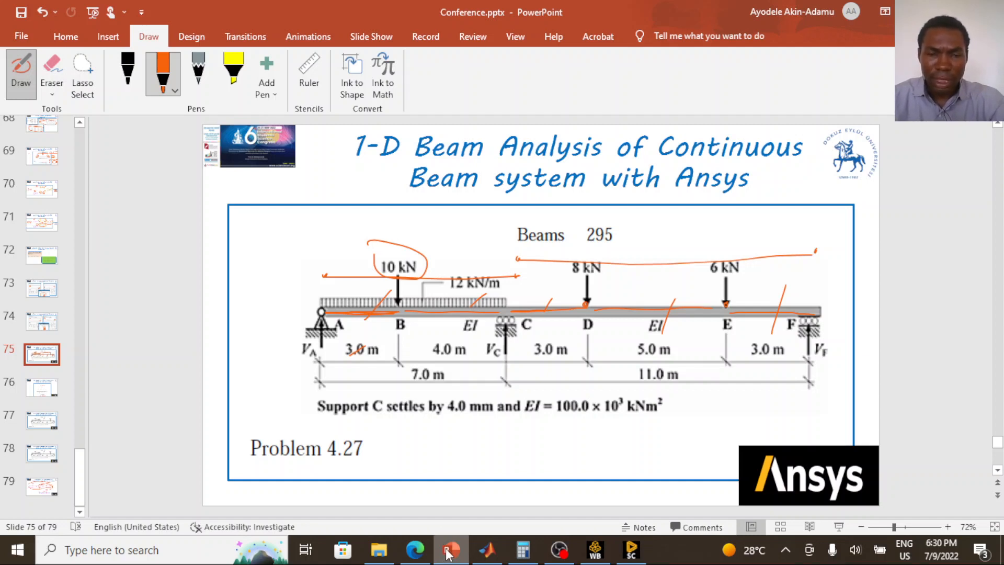
click(449, 550)
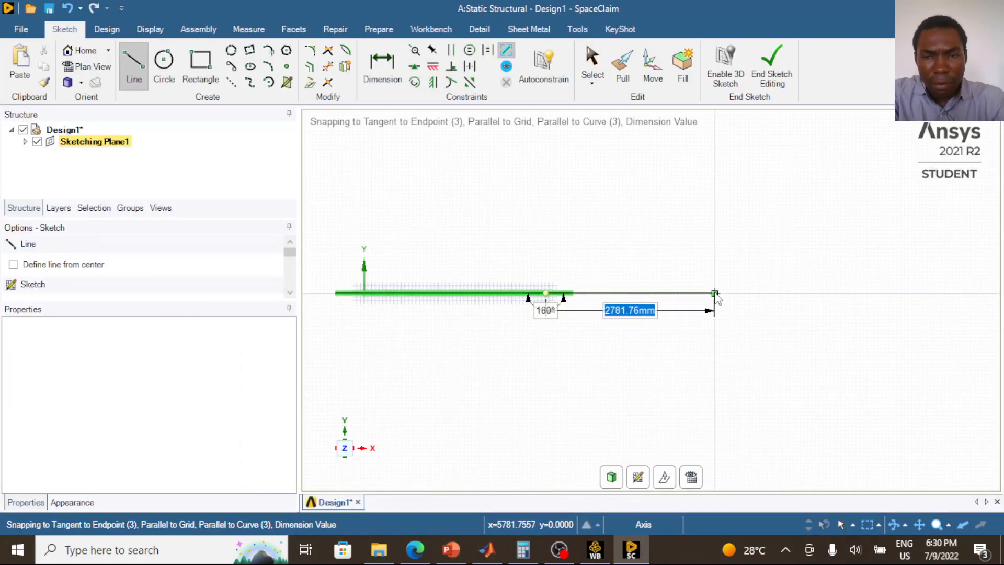
text(4000)
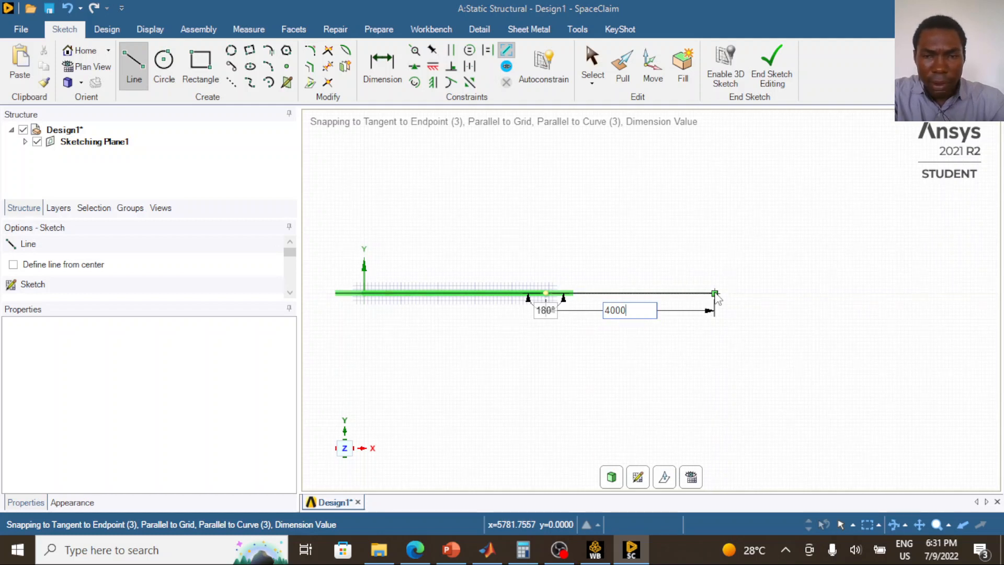
key(Tab)
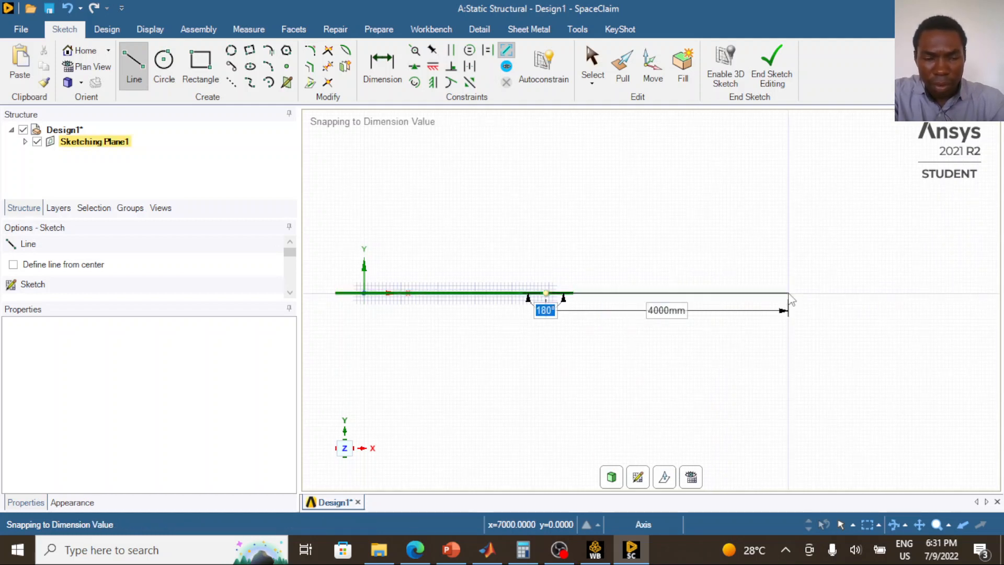
text(1)
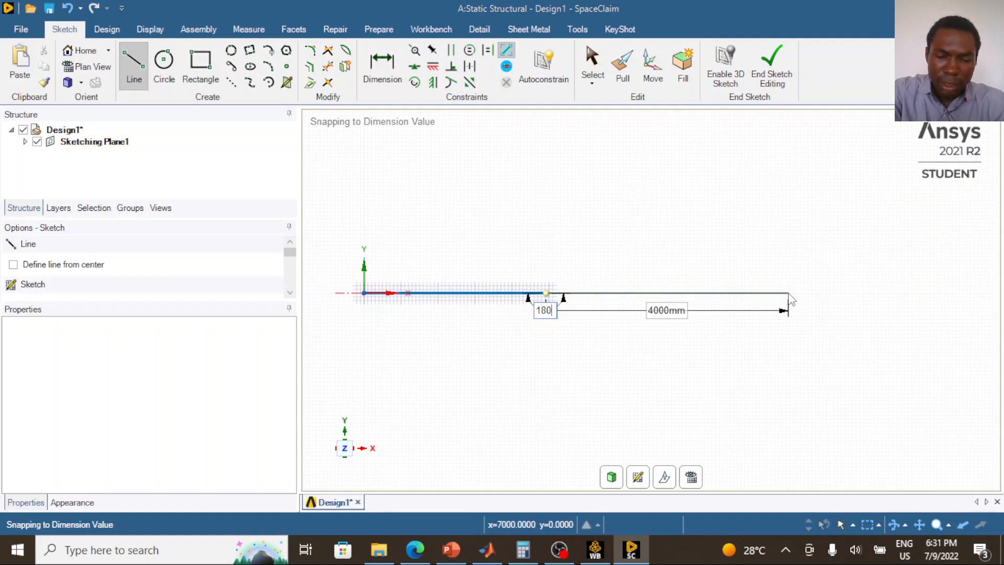
key(Return)
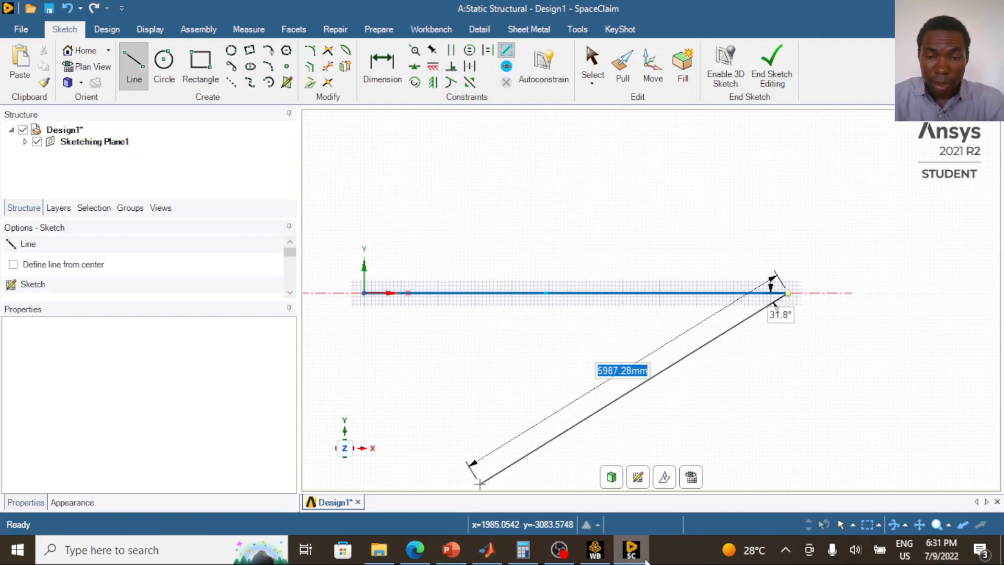
Check the remaining spans on the PowerPoint slide and draw segment CD from the end of BC, 3000 mm long at 180°
click(451, 549)
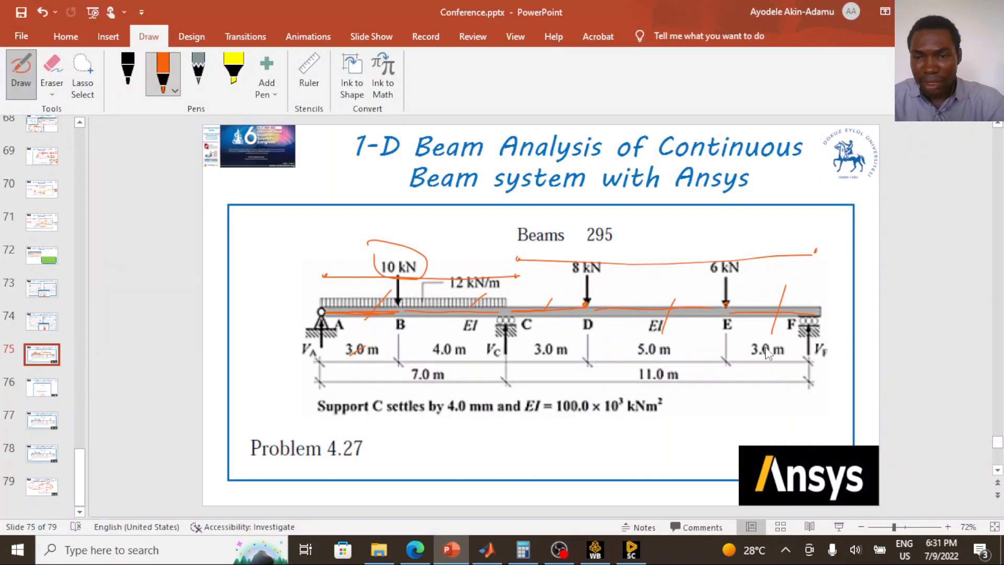
click(634, 553)
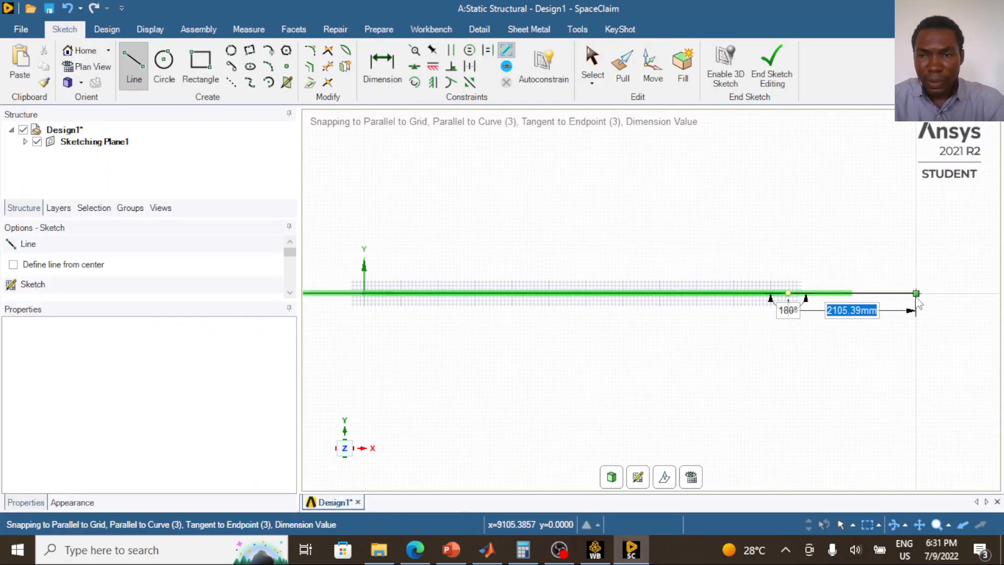
text(3000)
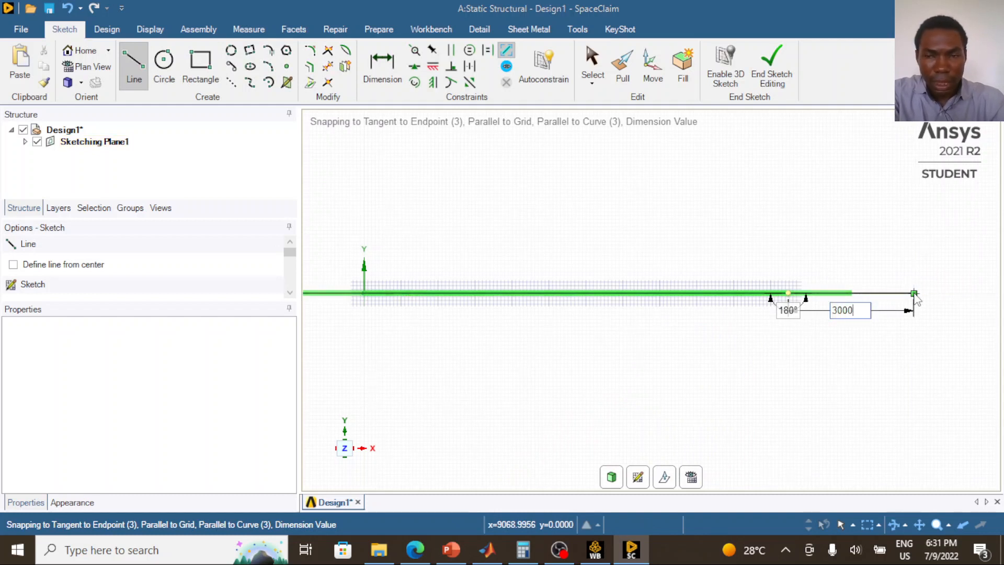
key(Tab)
text(1)
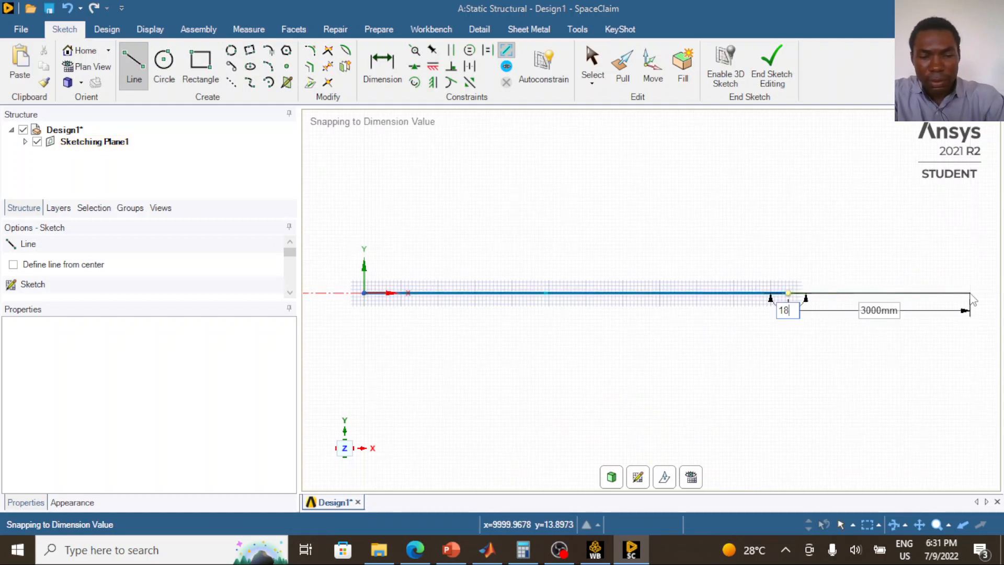
key(Return)
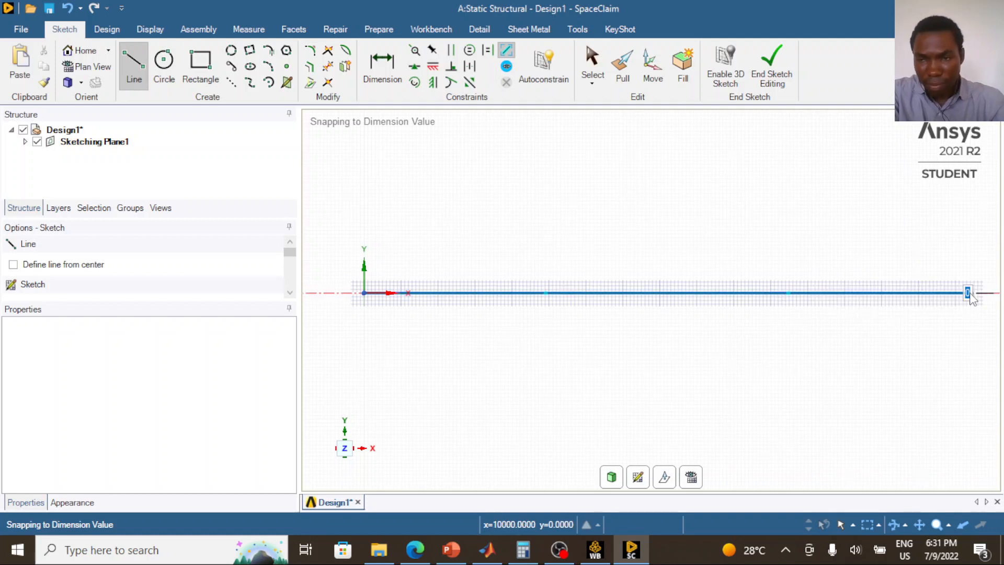
Draw beam segment DE from the end of CD as a collinear line, 5000 mm long at 180°
scroll(943, 294, up, 2)
scroll(920, 316, down, 7)
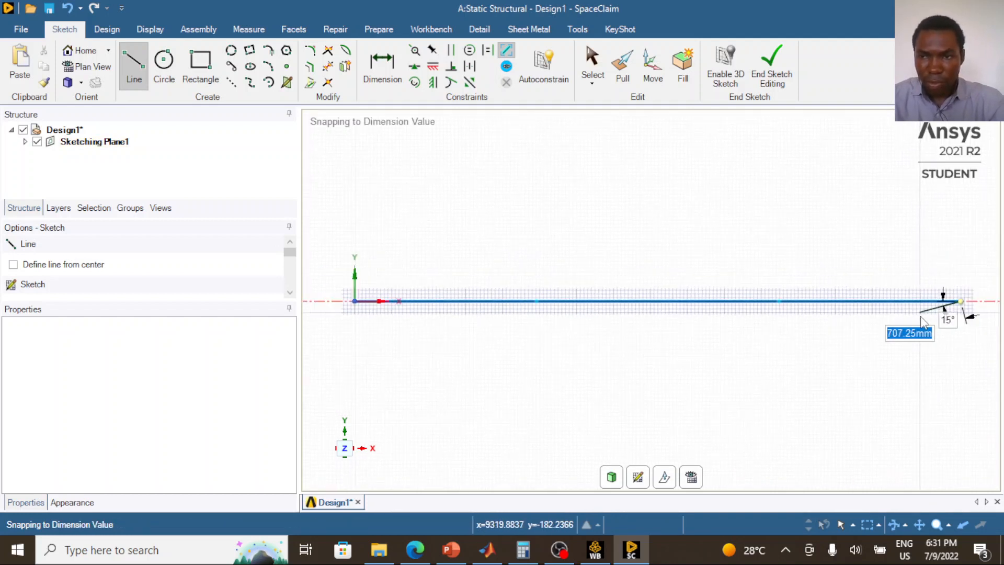
scroll(921, 323, up, 4)
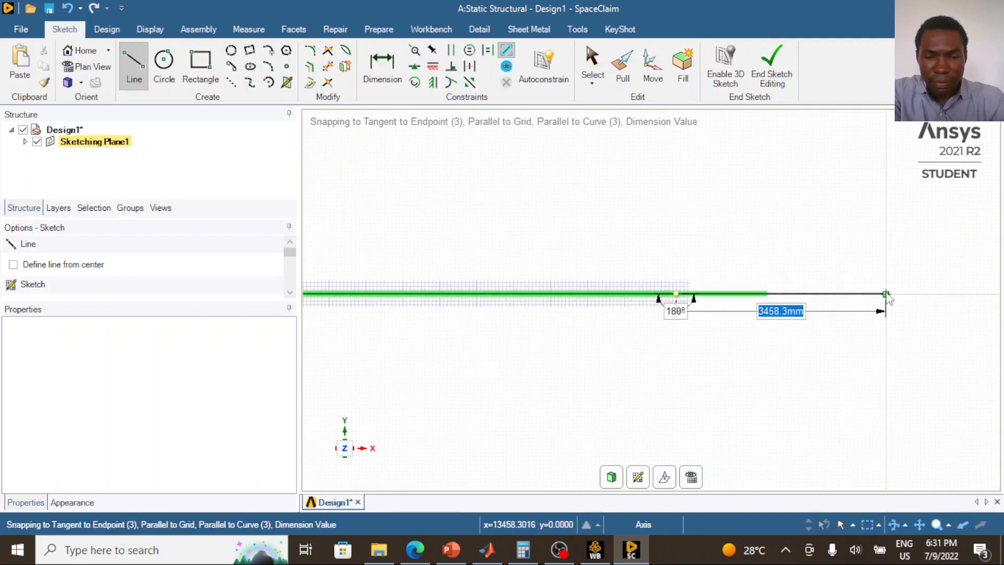
text(5000)
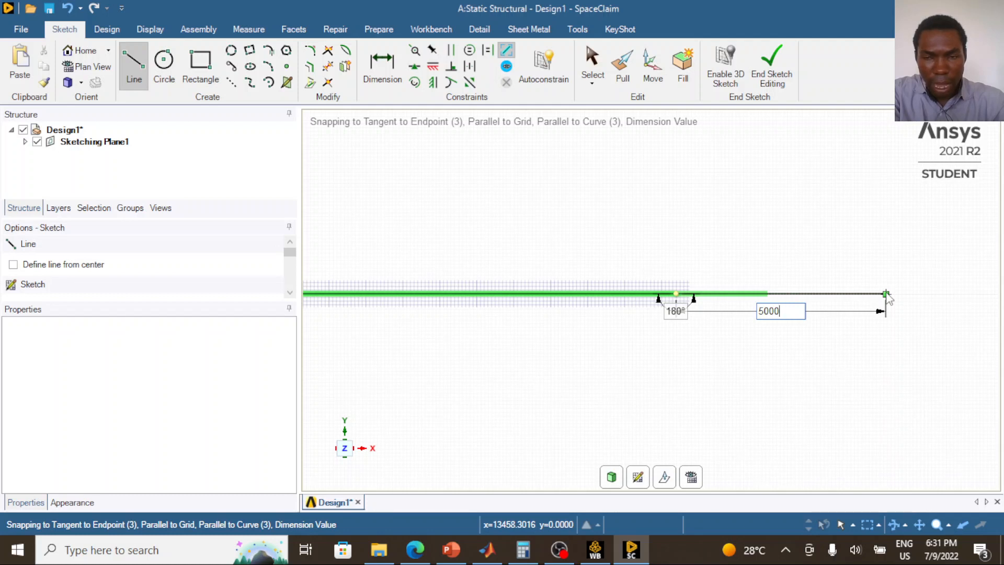
key(Tab)
text(1)
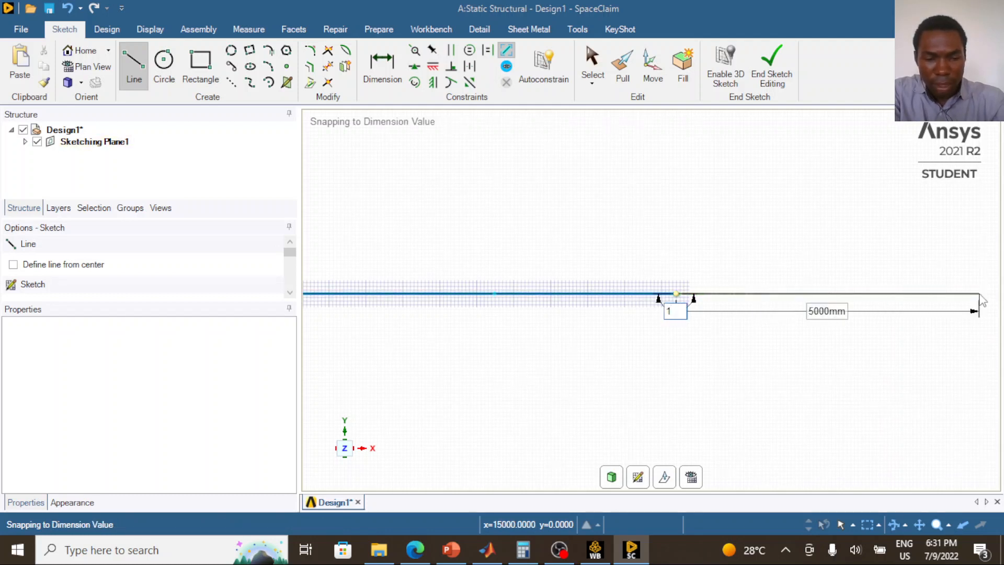
key(Return)
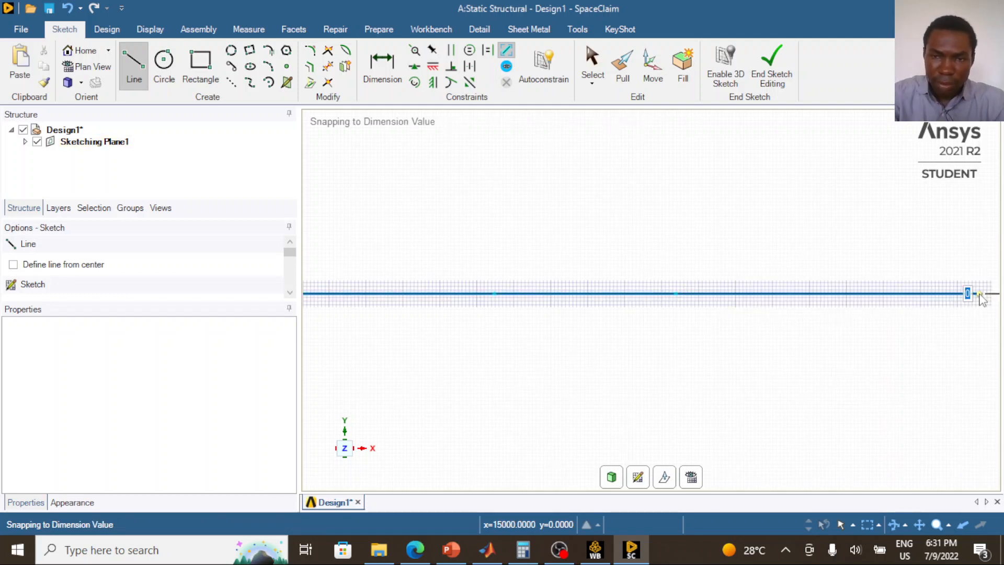
Draw beam segment EF from the end of DE as a collinear line, 3000 mm long at 180°, and end the line chain
scroll(881, 352, down, 3)
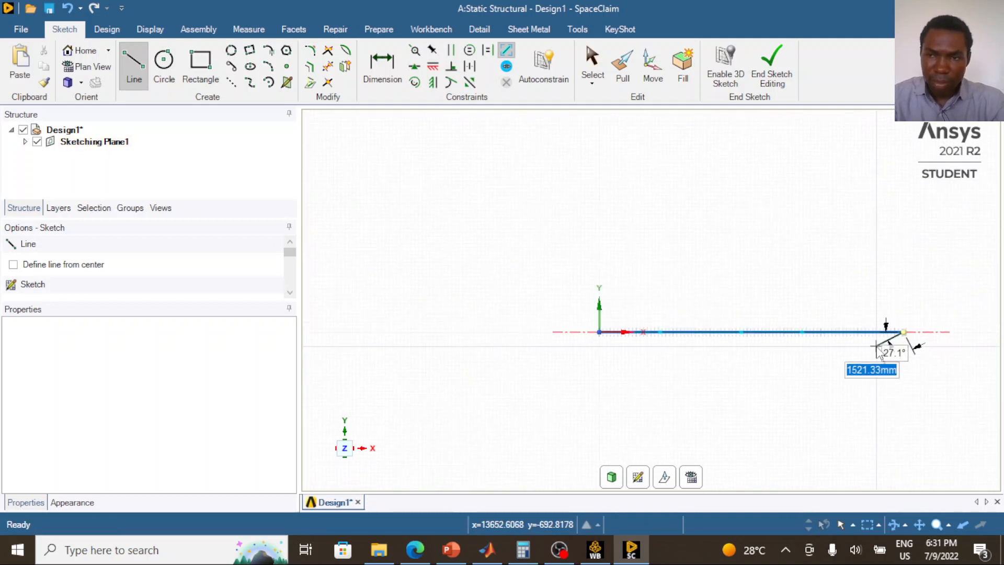
scroll(967, 327, up, 4)
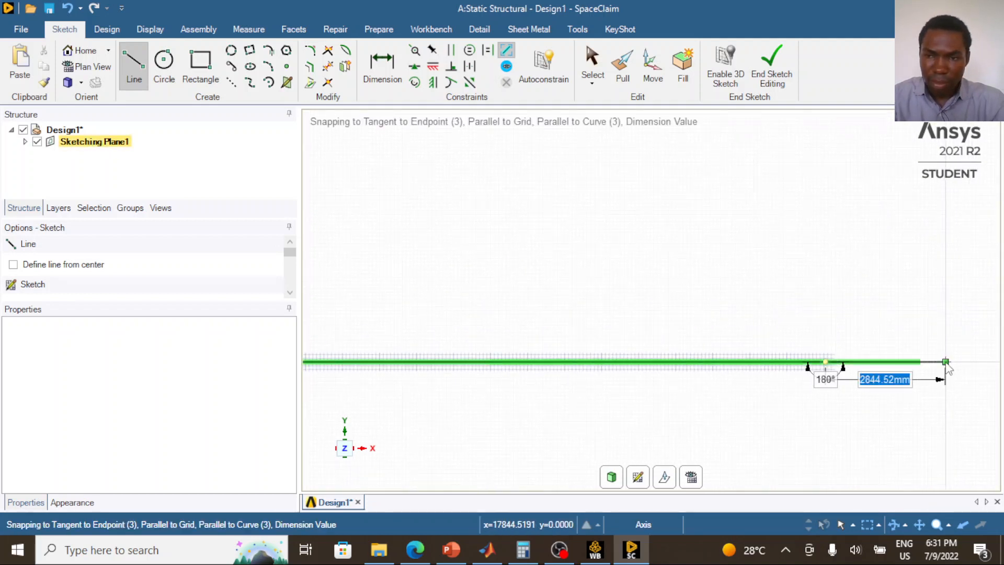
text(3000)
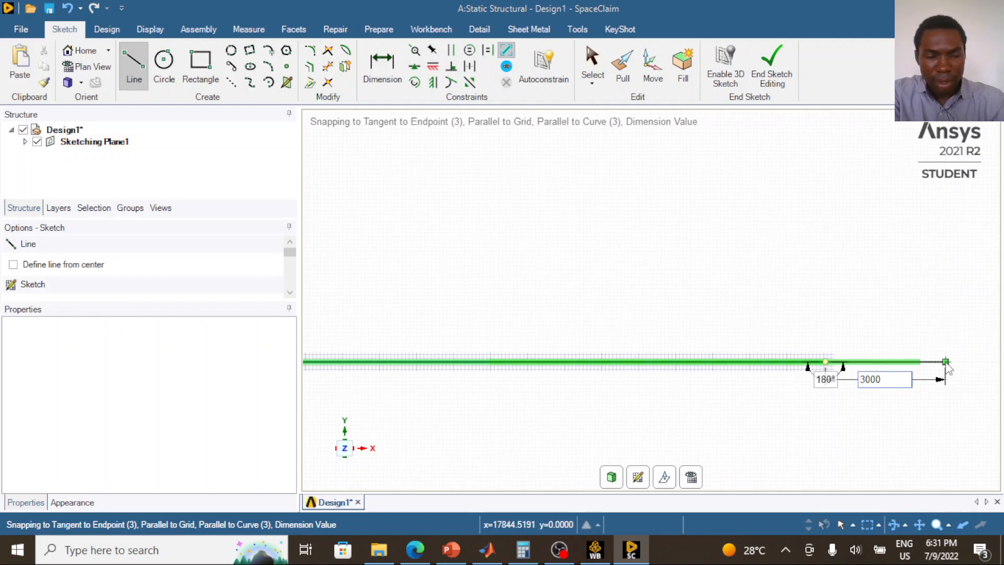
key(Tab)
text(18)
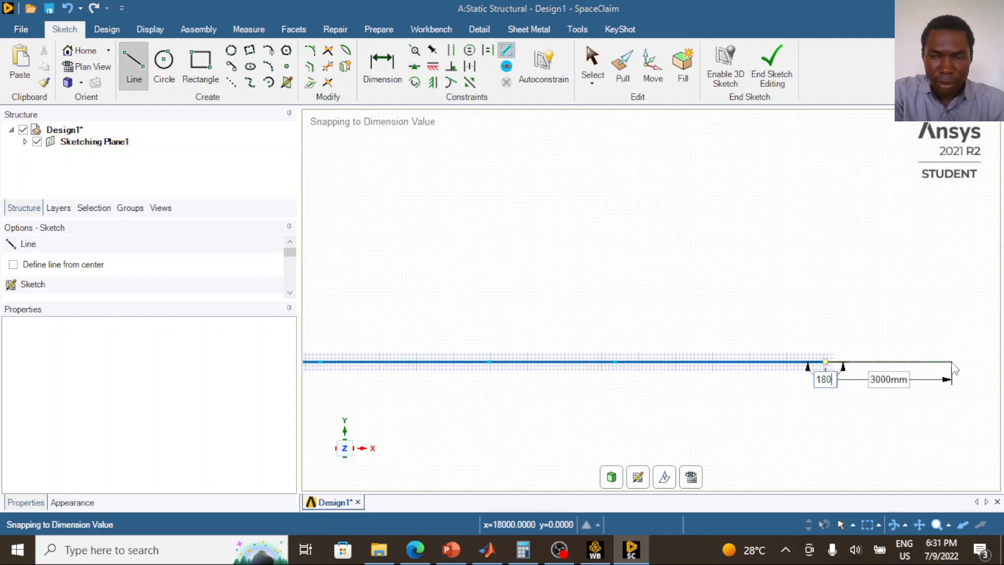
text(0)
key(Return)
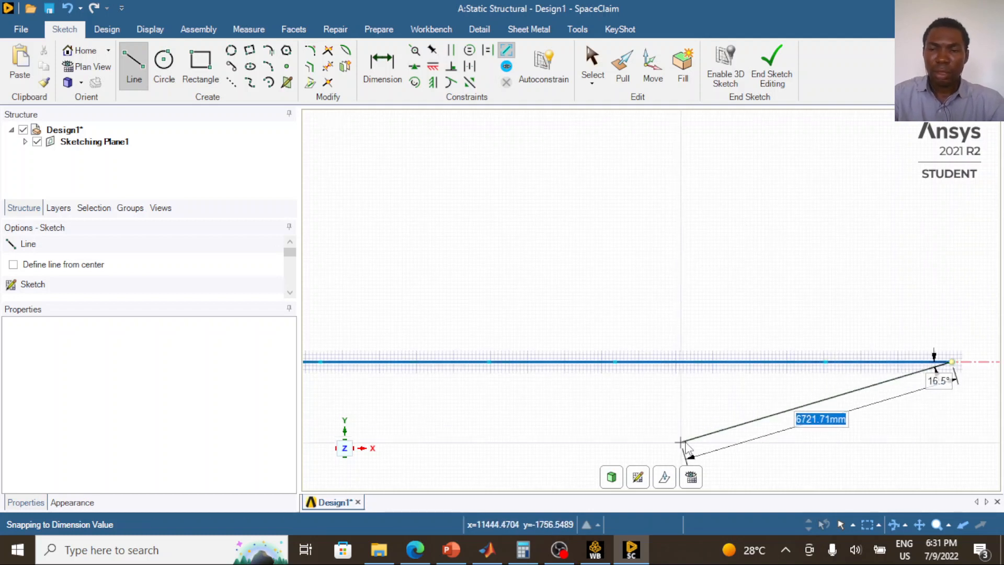
key(Escape)
scroll(730, 418, up, 2)
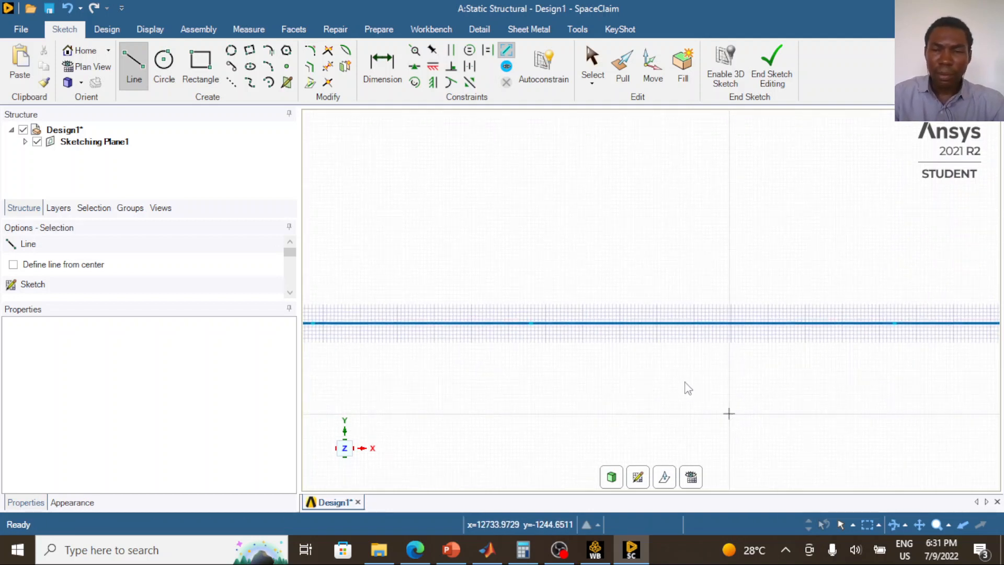
key(Escape)
scroll(685, 386, down, 2)
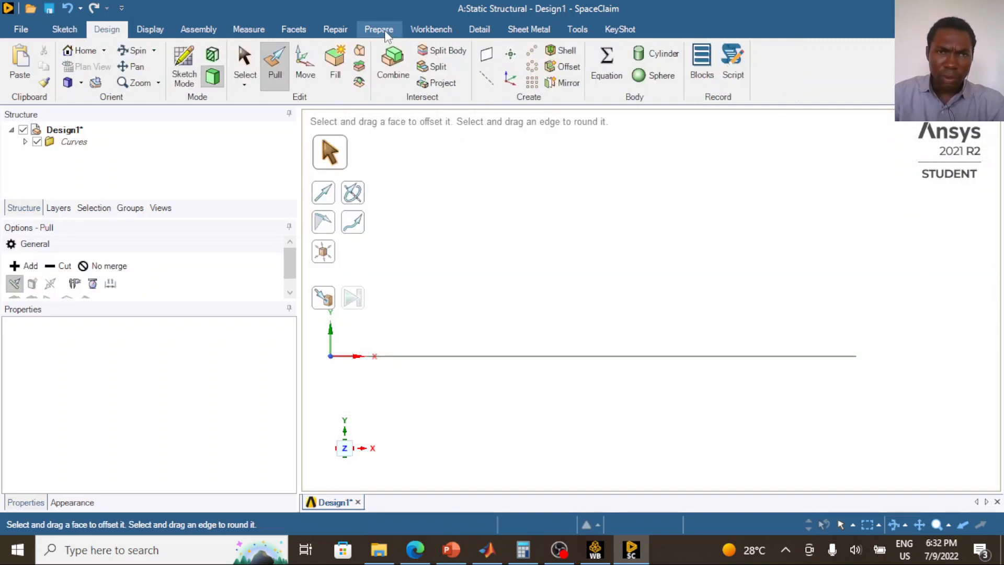
Add a solid rectangular beam profile from the new profile library
click(385, 32)
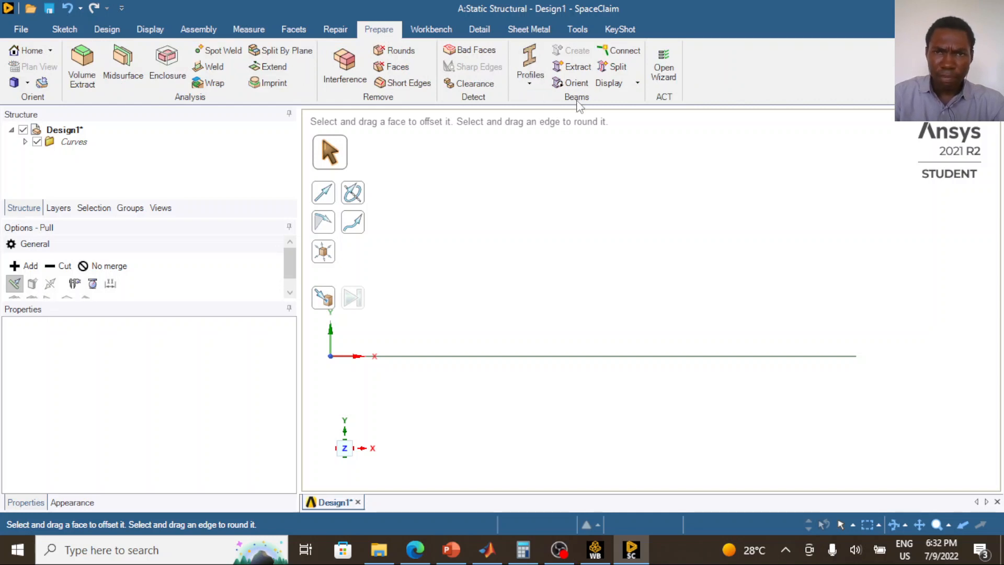
click(530, 84)
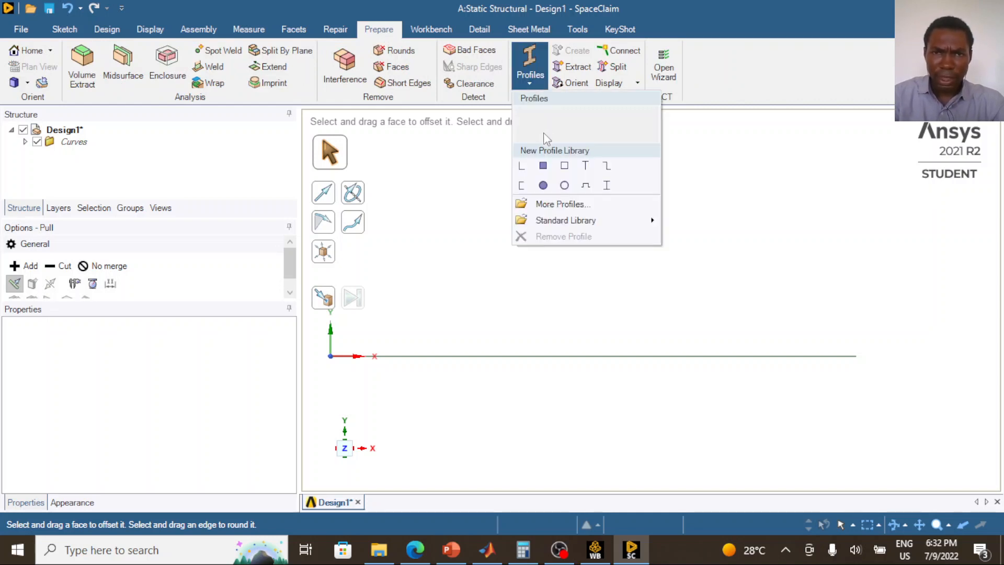
click(544, 166)
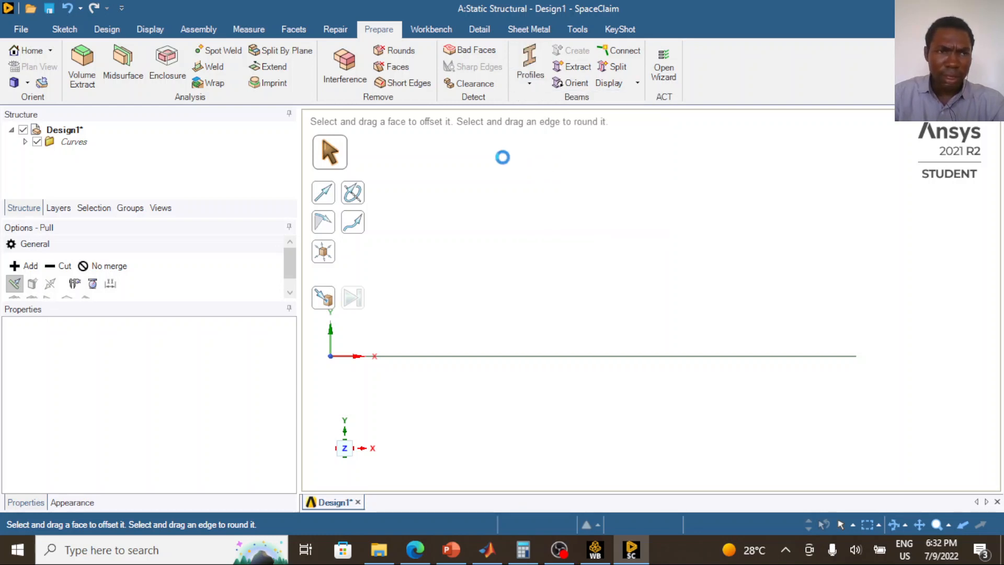
Open the Rectangle beam profile for editing and enlarge the list of its driving dimensions
click(79, 153)
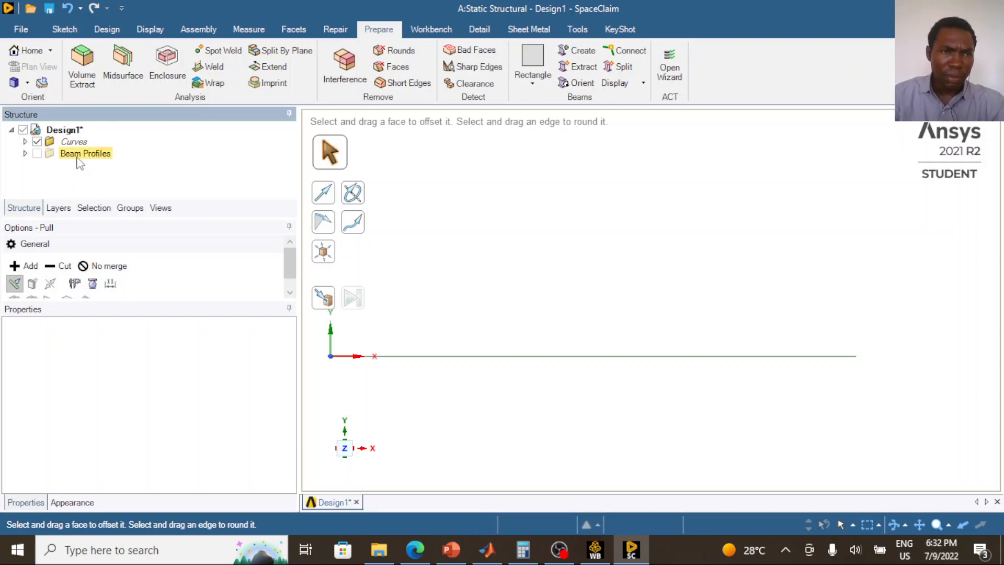
double_click(79, 154)
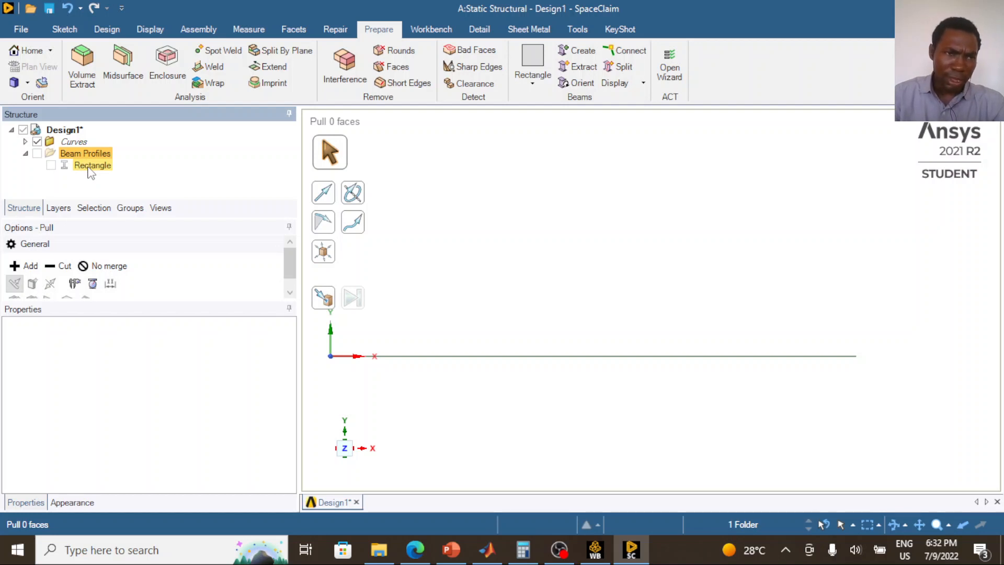
click(89, 166)
right_click(114, 166)
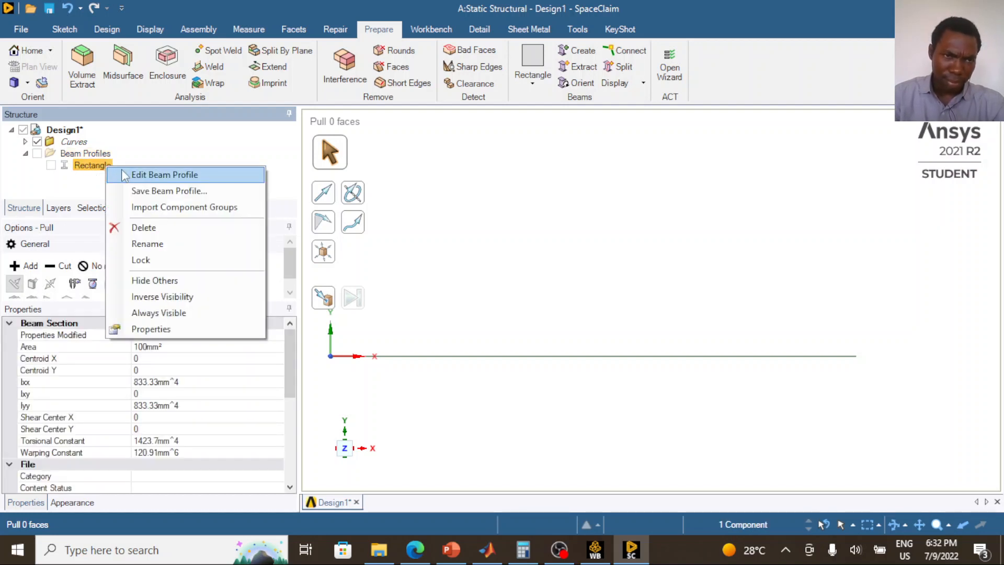
click(152, 178)
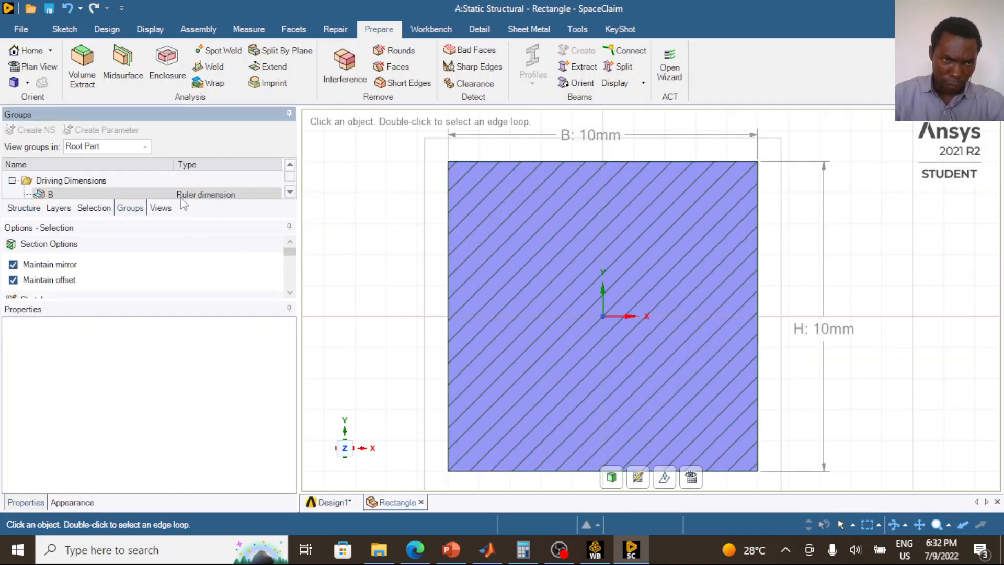
scroll(189, 196, down, 1)
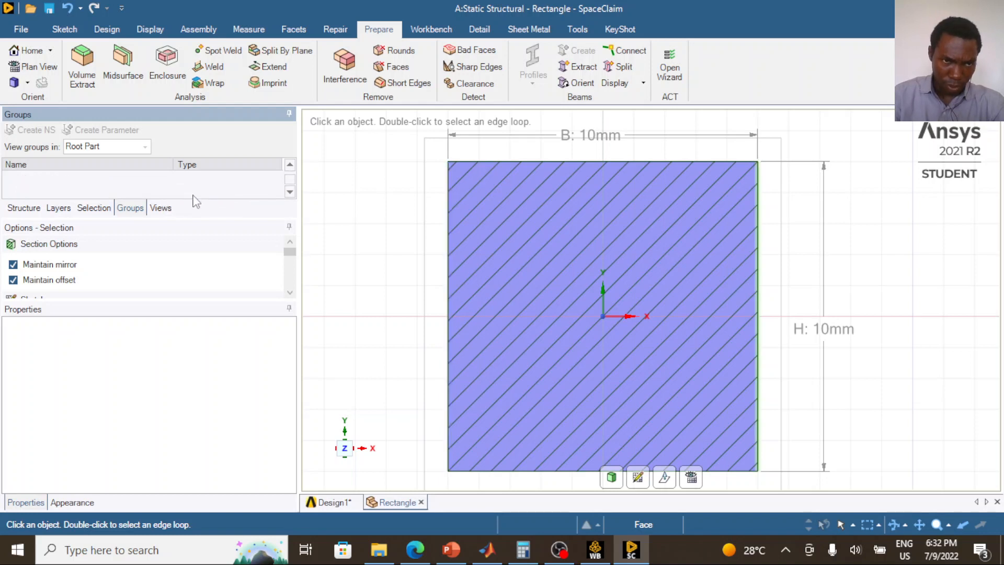
drag(176, 218, 175, 253)
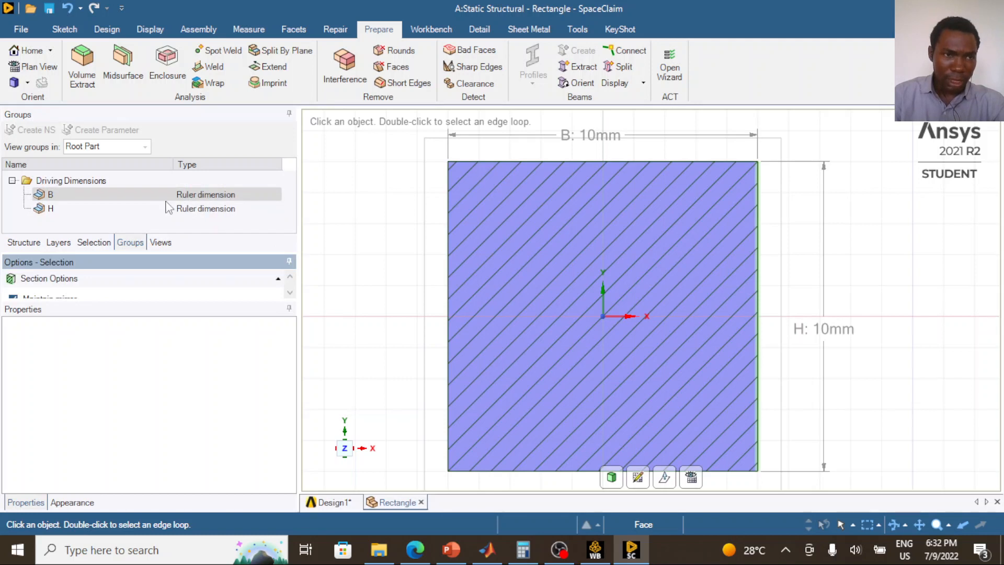
Set the rectangular profile's driving dimensions B and H to 276.6 mm each
click(85, 205)
click(99, 199)
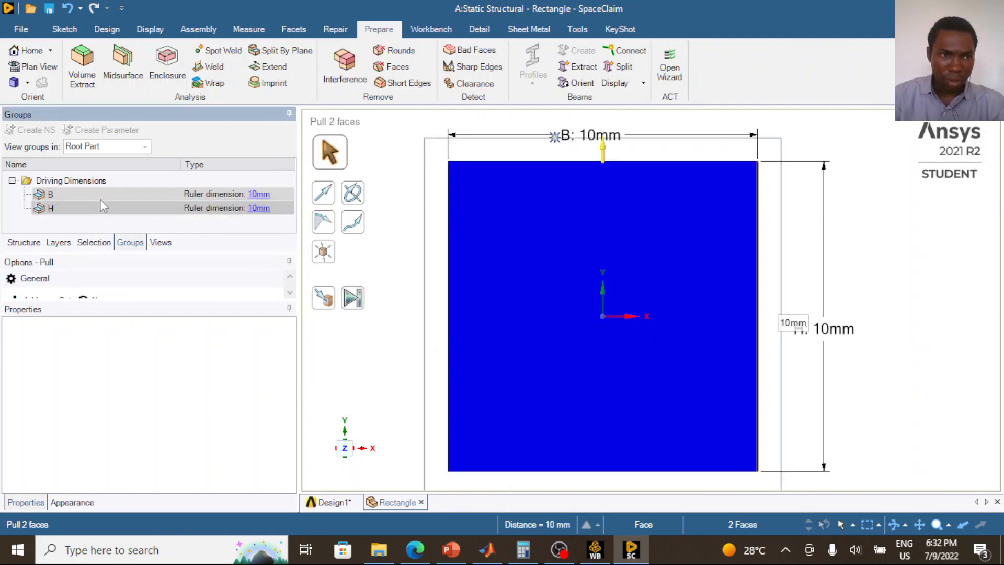
click(262, 208)
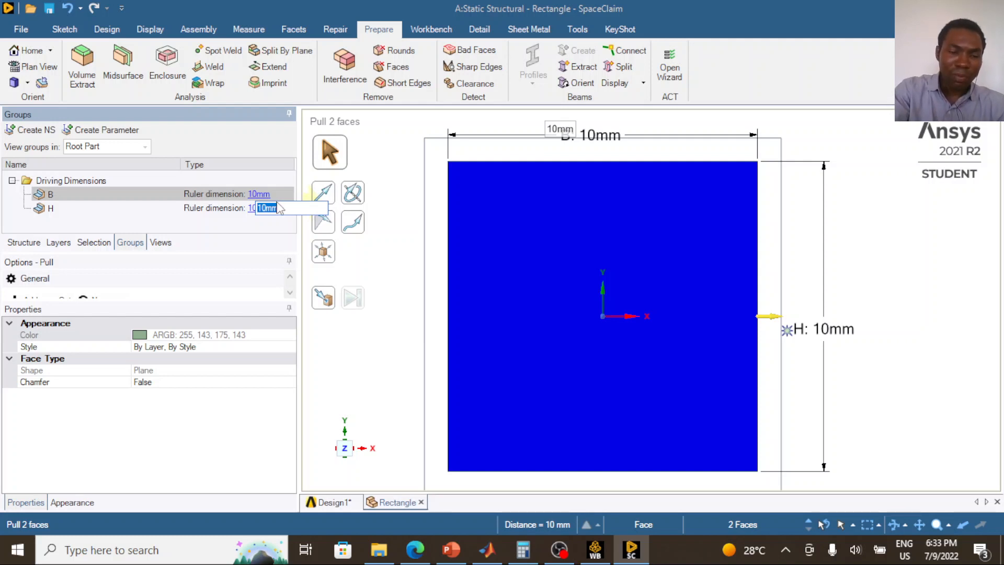
key(ctrl+v)
key(Return)
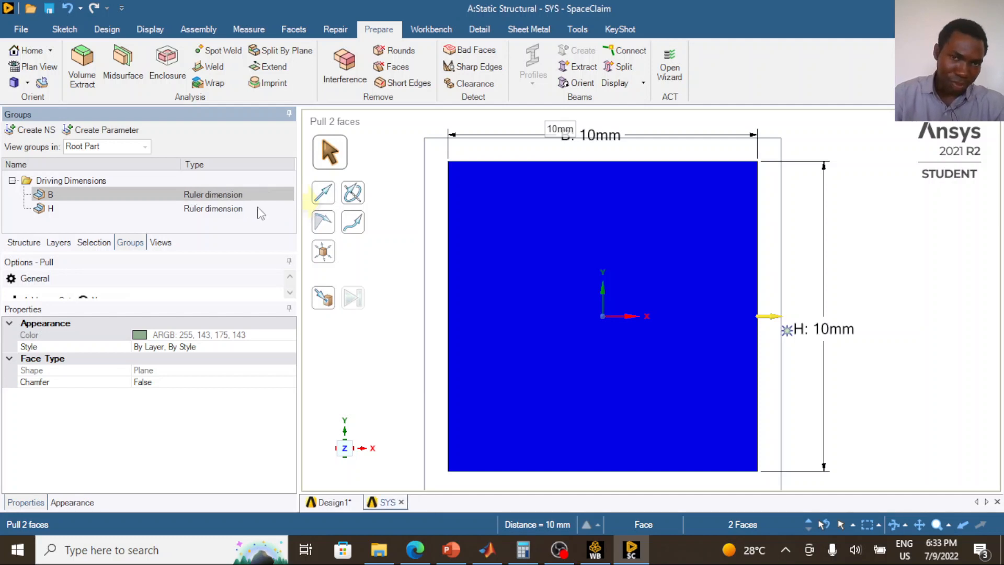
click(265, 209)
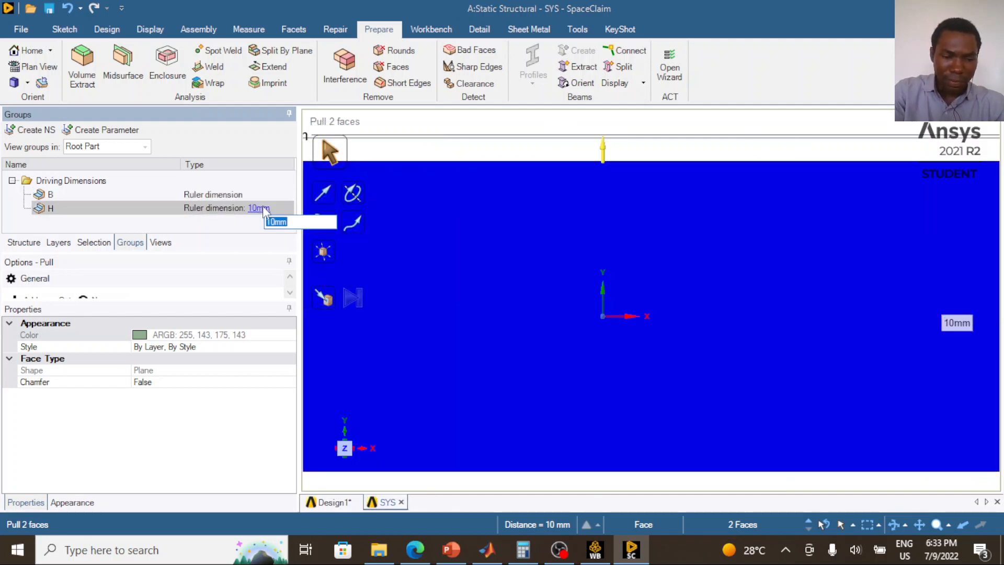
key(ctrl+v)
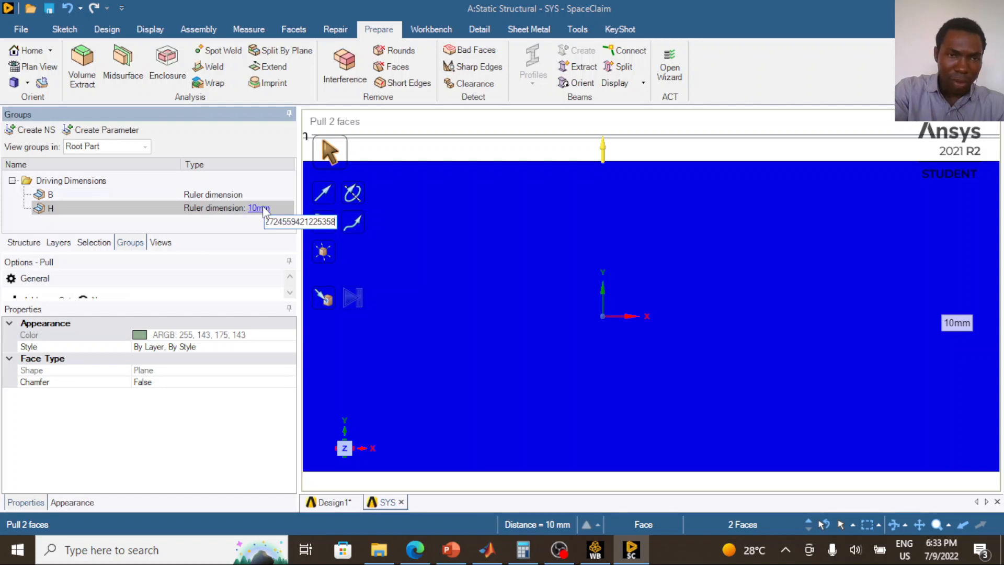
key(Return)
click(235, 196)
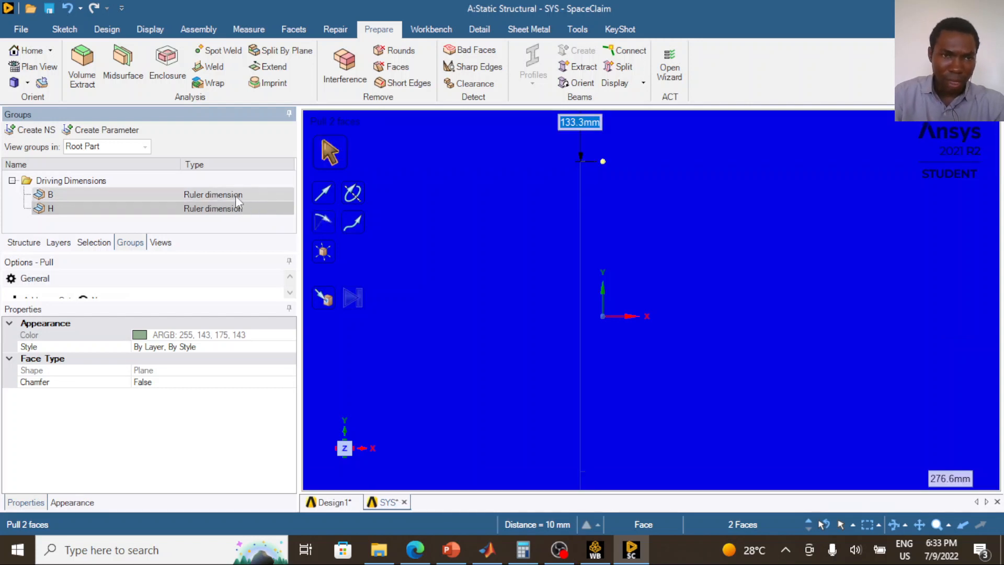
click(264, 209)
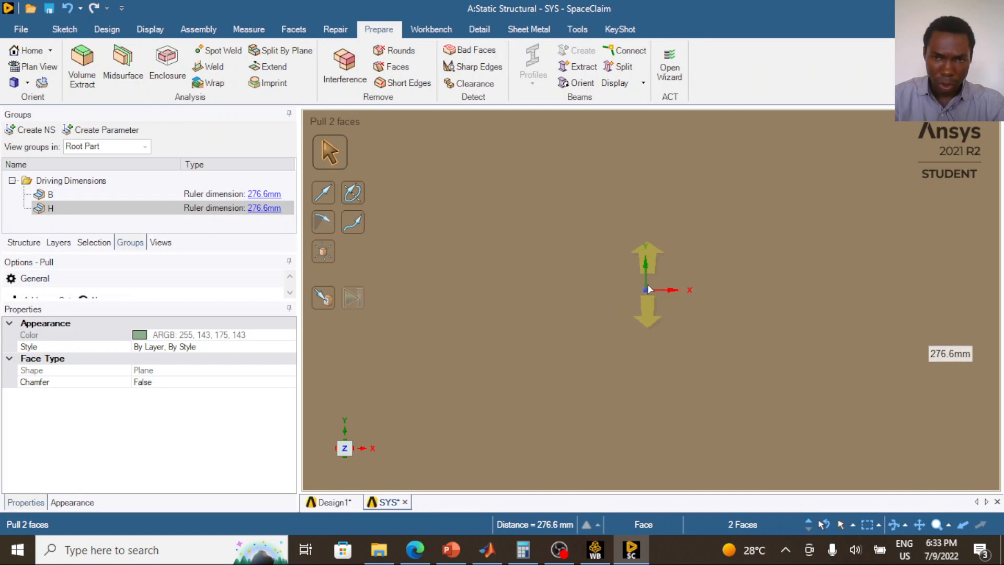
Check the whole resized square section, close the profile document and return to the structure tree of Design1
scroll(647, 286, up, 10)
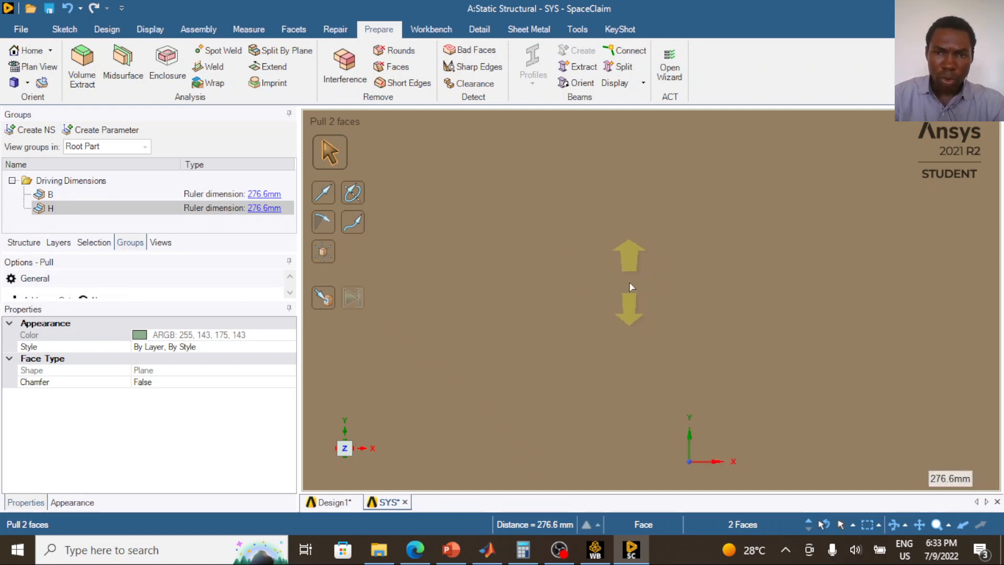
scroll(629, 285, down, 5)
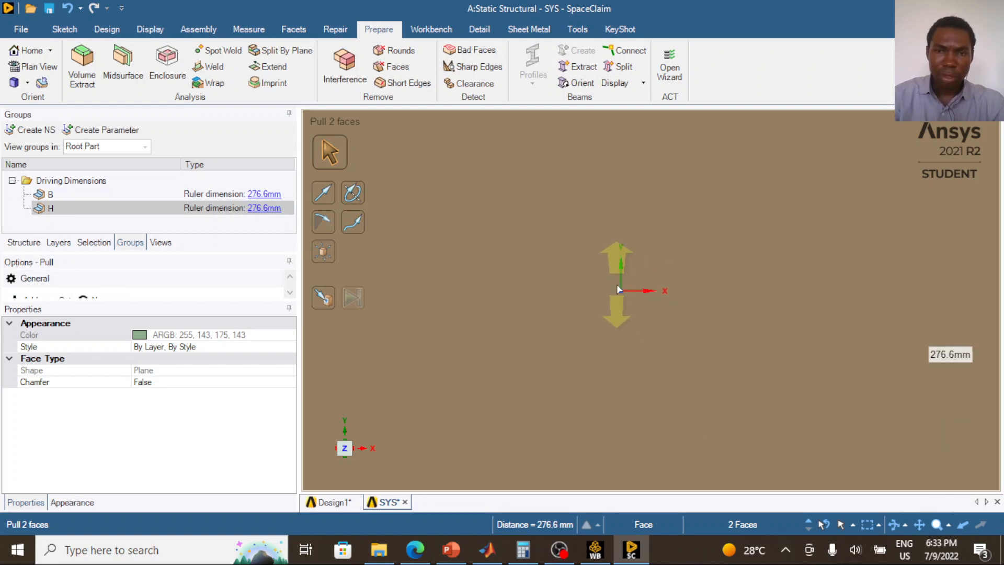
scroll(616, 284, down, 5)
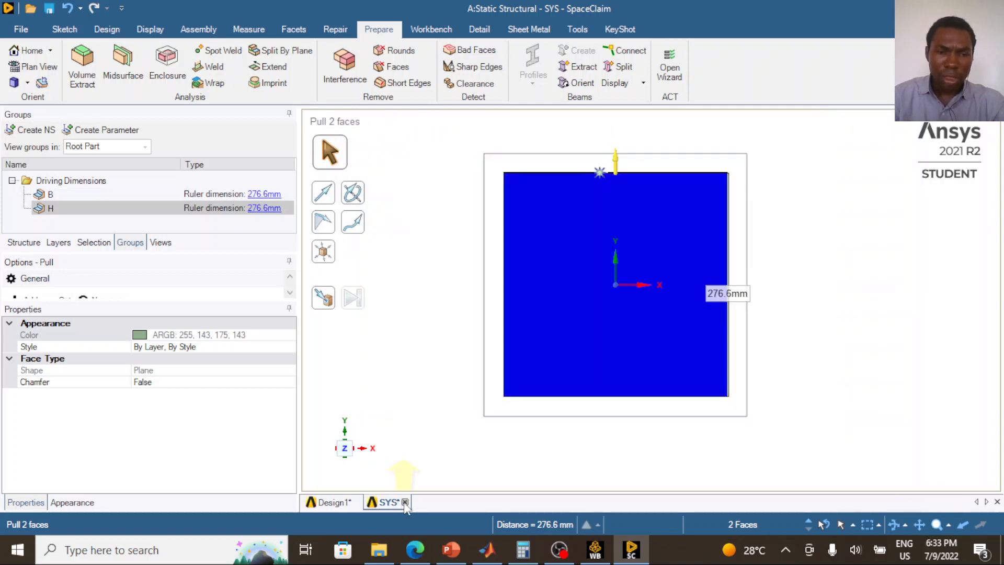
click(405, 502)
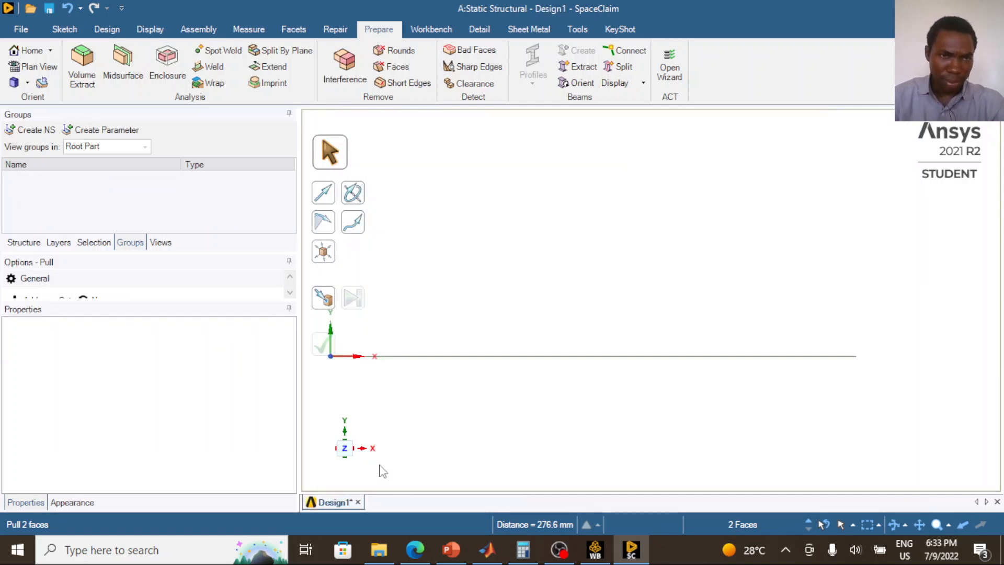
click(30, 243)
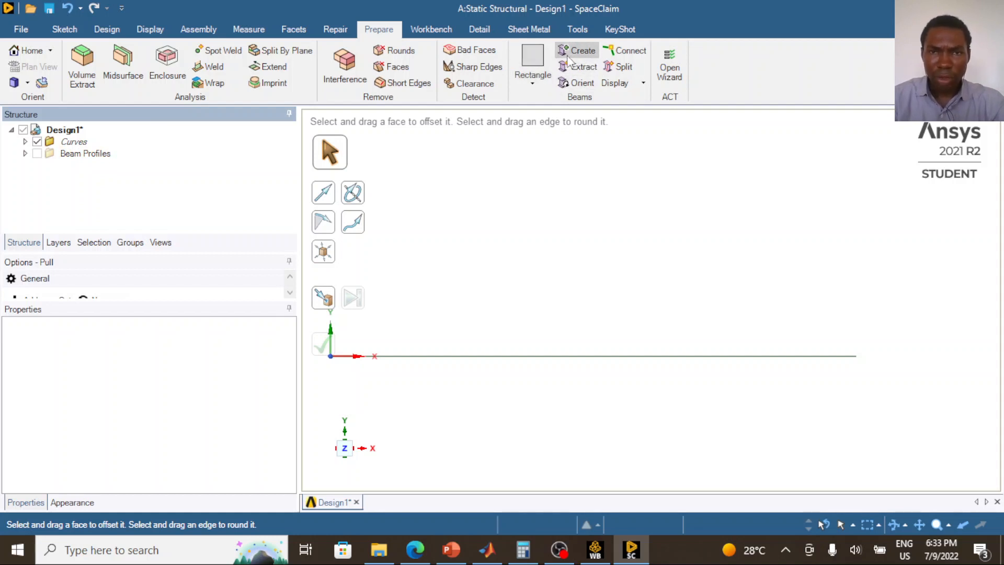
Create beams with the Rectangle profile on all five collinear line segments, covering the whole length, and exit the Create tool
click(398, 366)
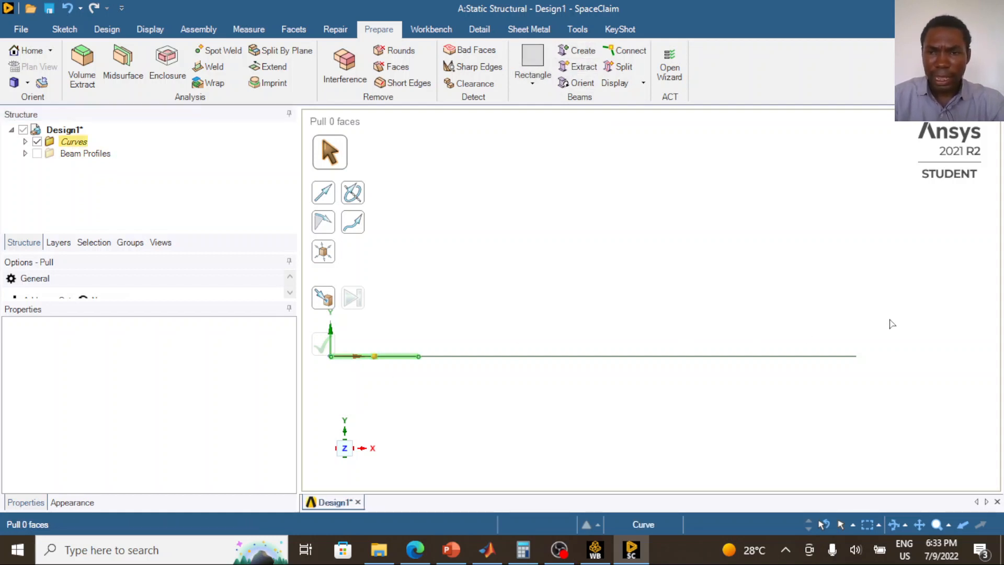
click(892, 324)
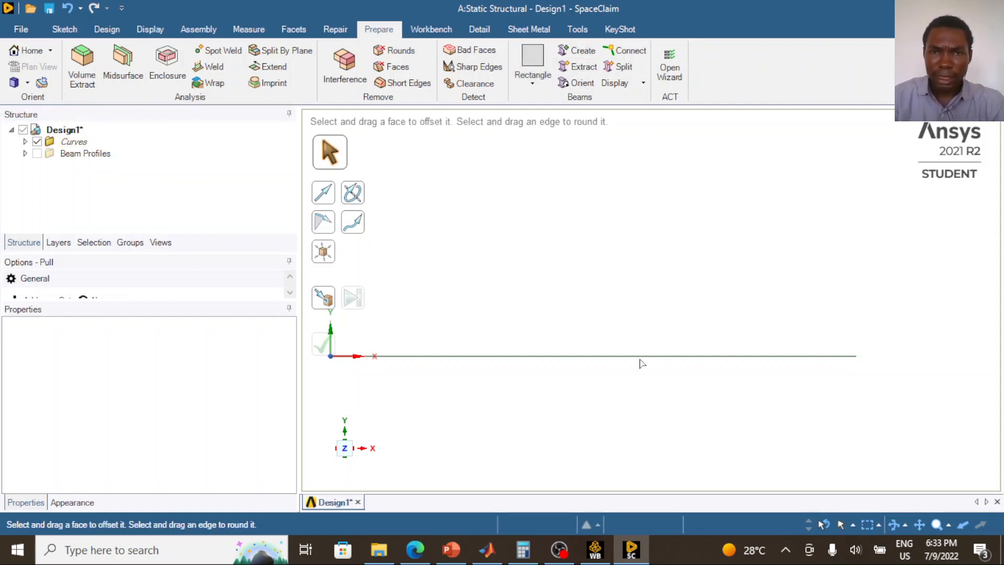
click(584, 55)
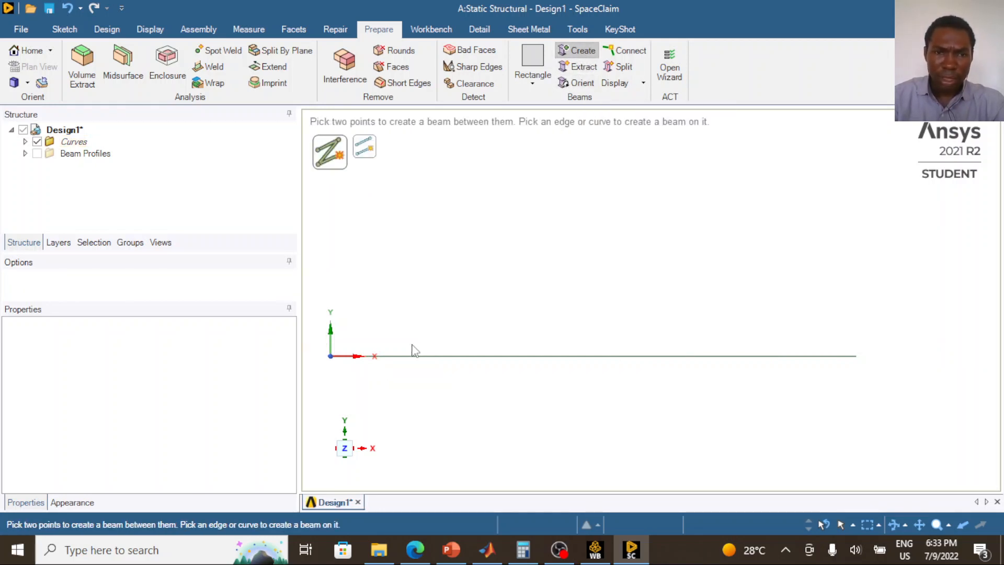
click(390, 359)
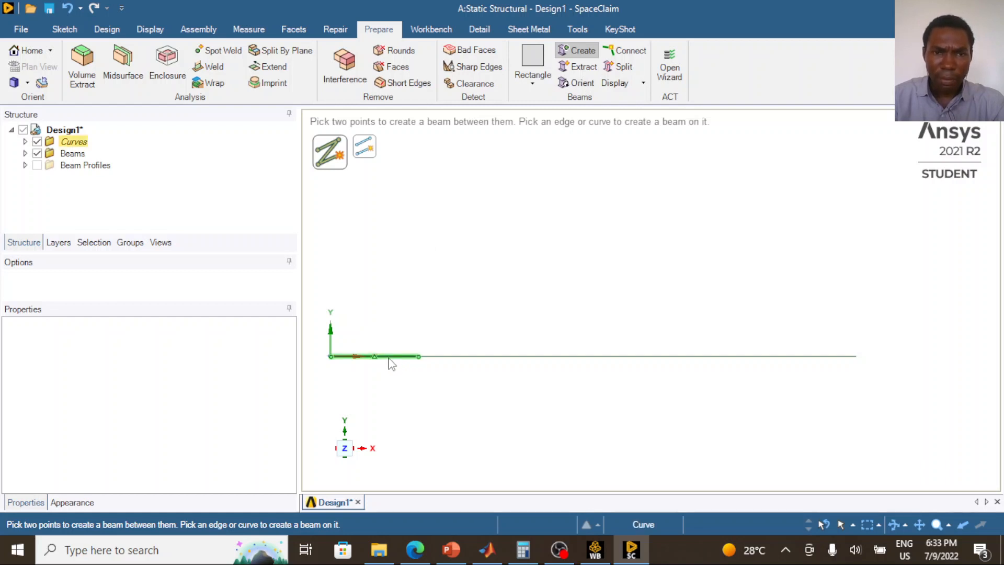
click(465, 357)
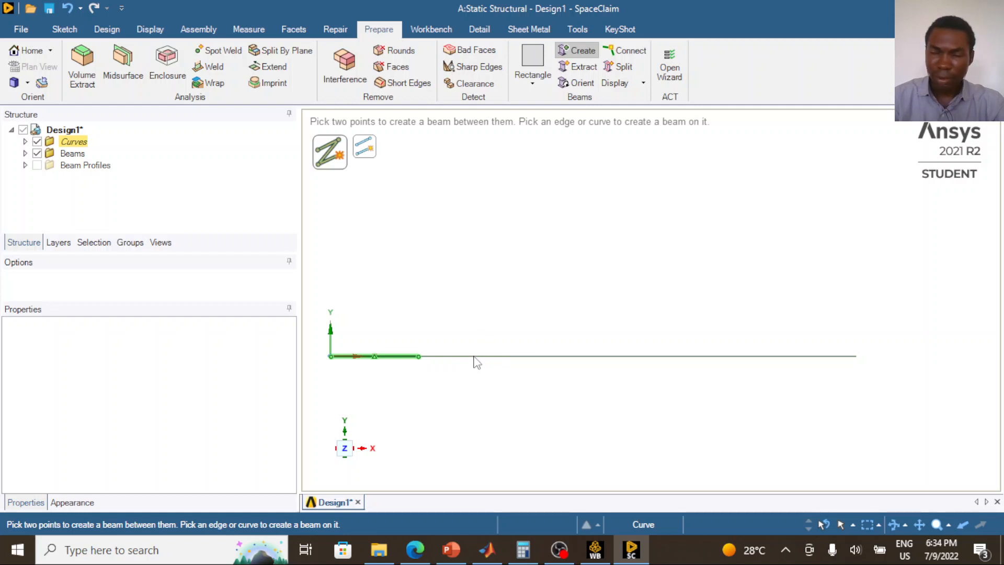
scroll(470, 356, up, 1)
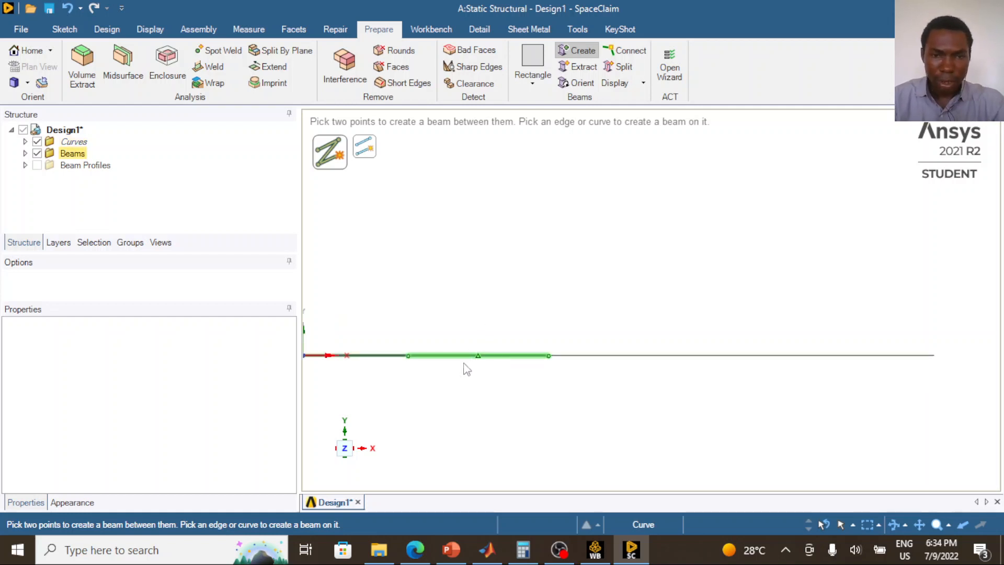
click(619, 361)
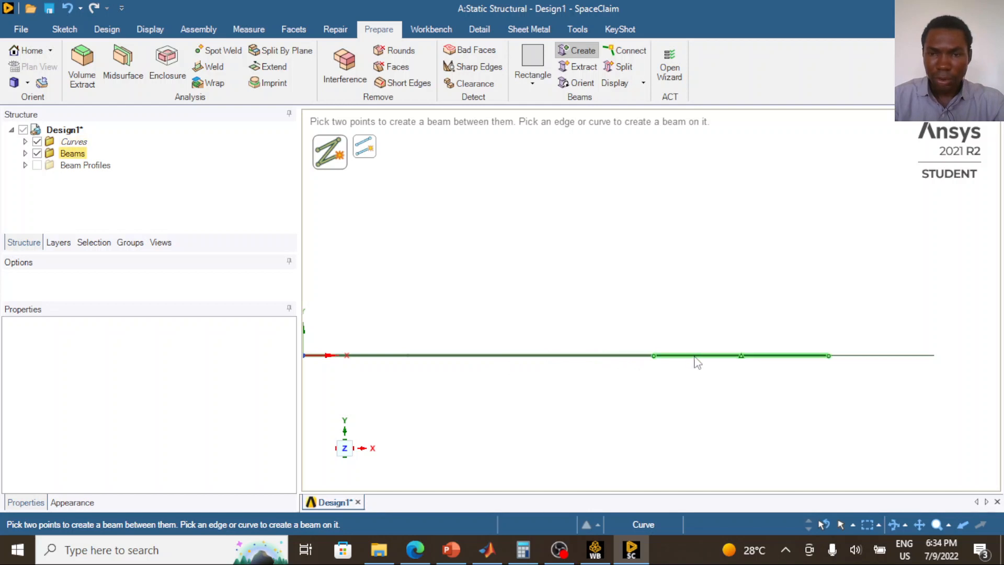
click(703, 360)
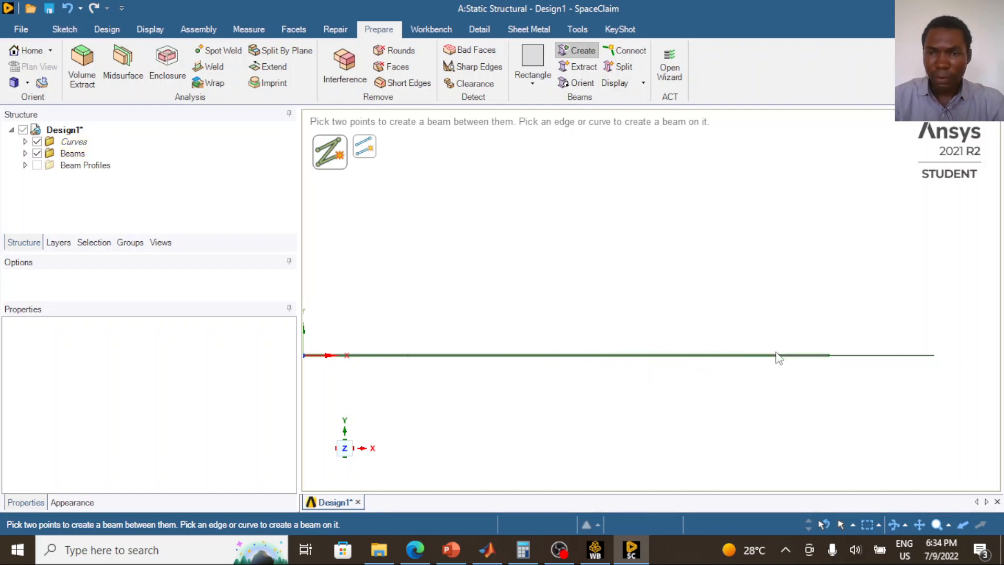
click(857, 362)
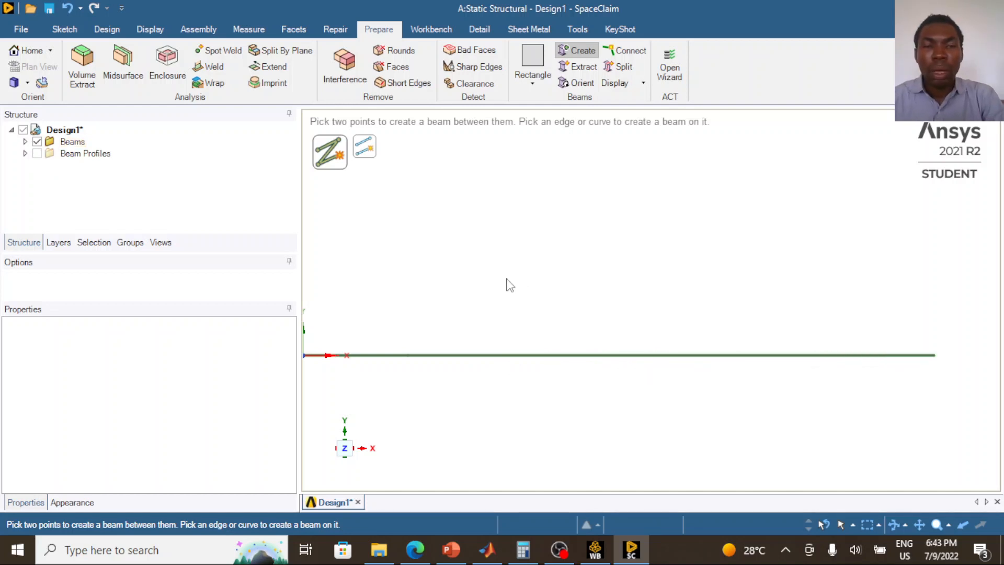
scroll(598, 300, up, 2)
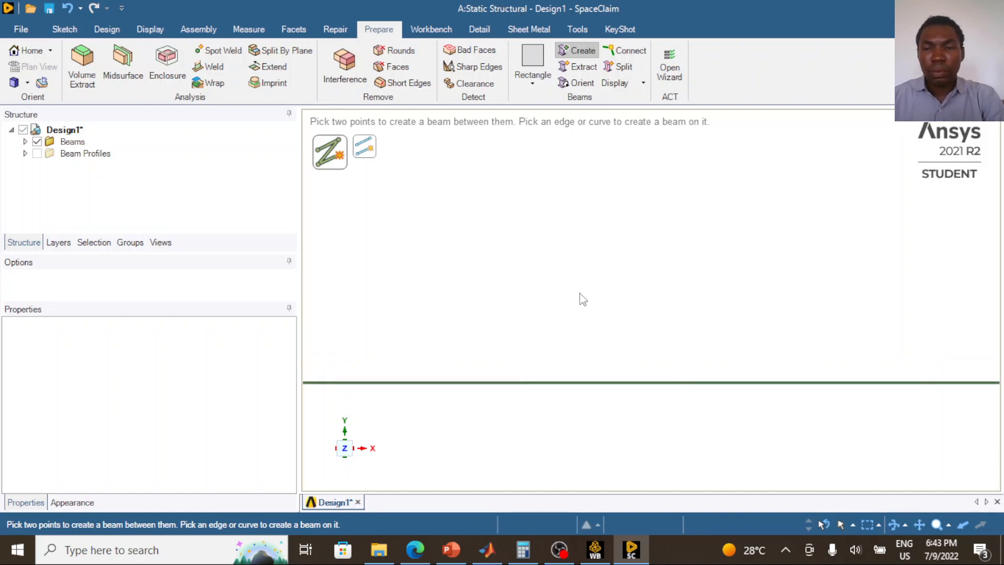
scroll(582, 299, down, 4)
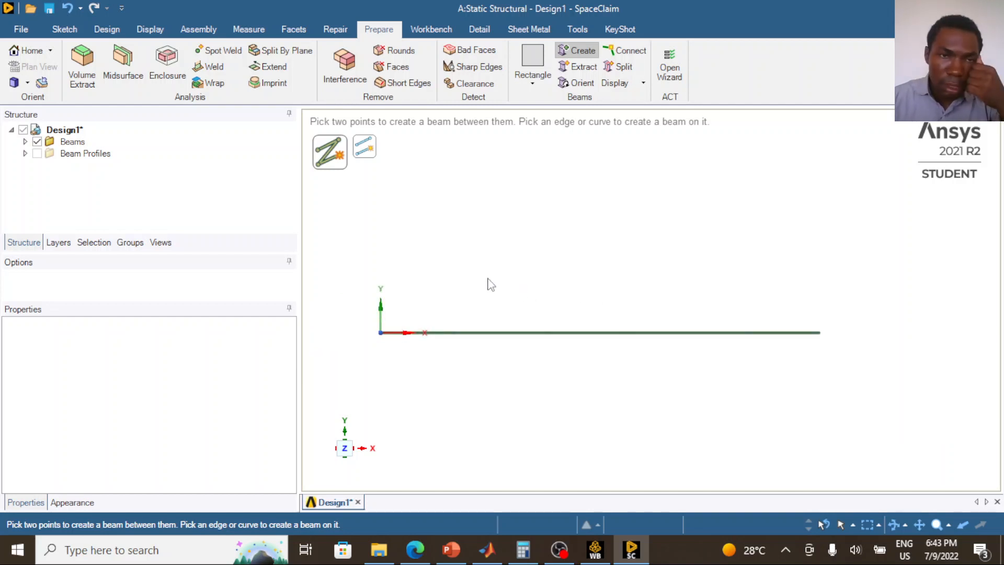
key(Escape)
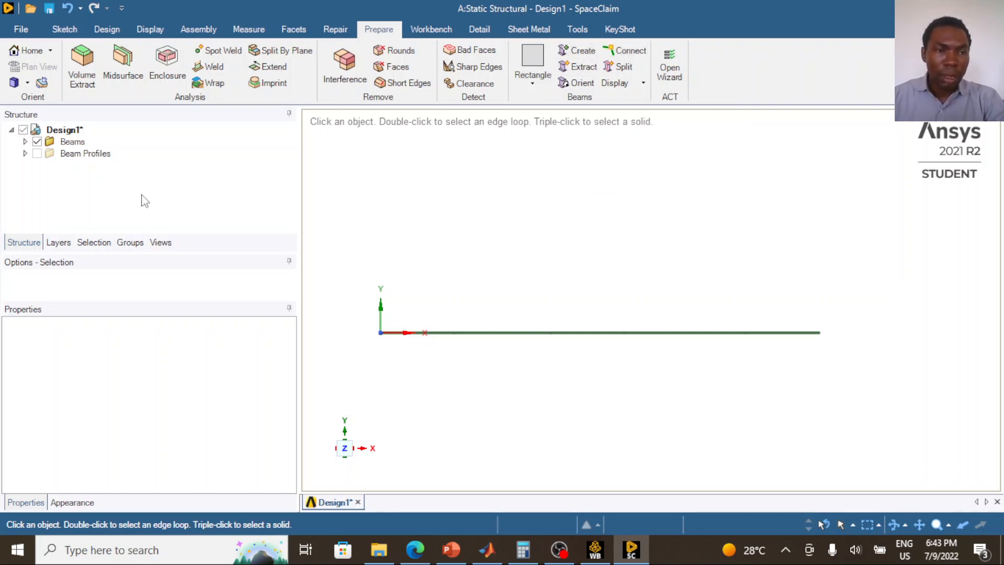
Expand the Beam Profiles and Beams folders of Design1 and check the properties of individual rectangular beams
click(79, 154)
click(25, 153)
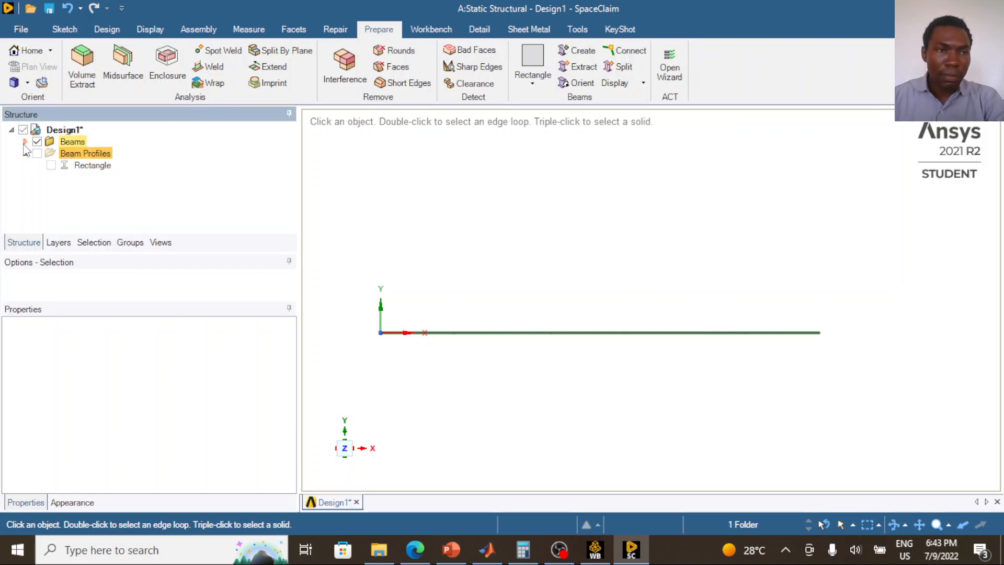
click(25, 141)
click(99, 154)
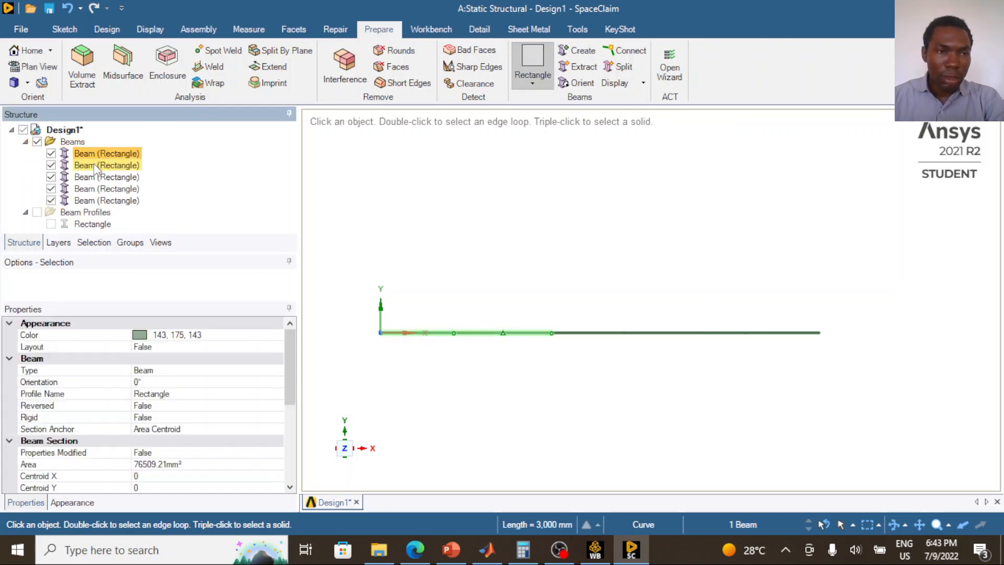
click(98, 165)
click(97, 178)
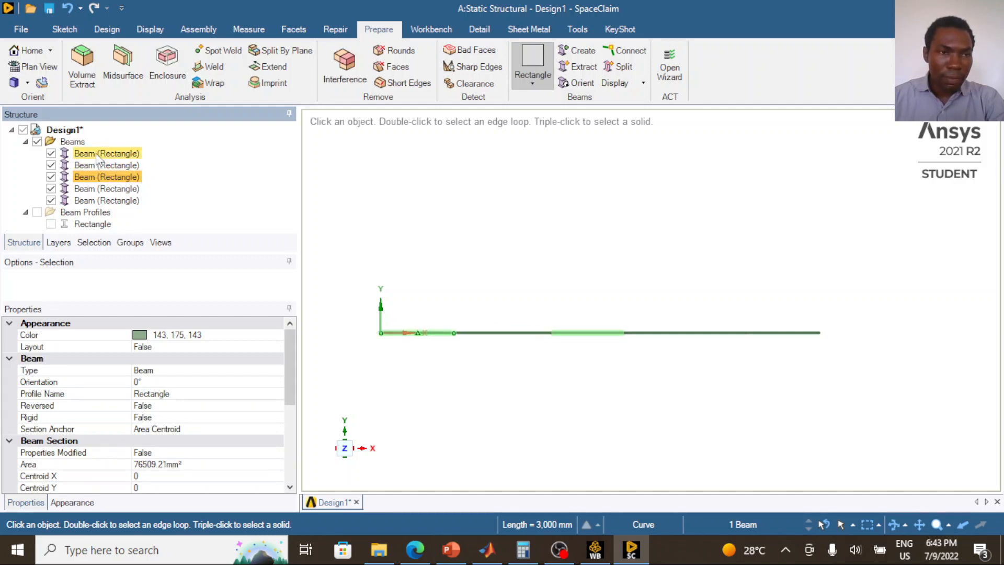
Select all five rectangular beams together to check which parts of the line they cover, and clear the selection
click(98, 154)
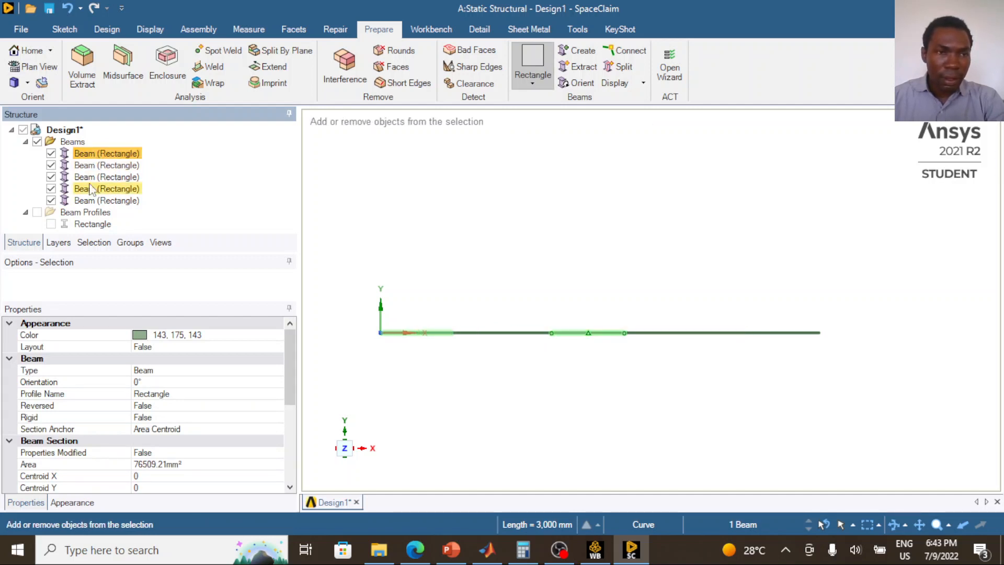
ctrl+click(89, 187)
ctrl+click(89, 197)
ctrl+click(87, 166)
ctrl+click(87, 178)
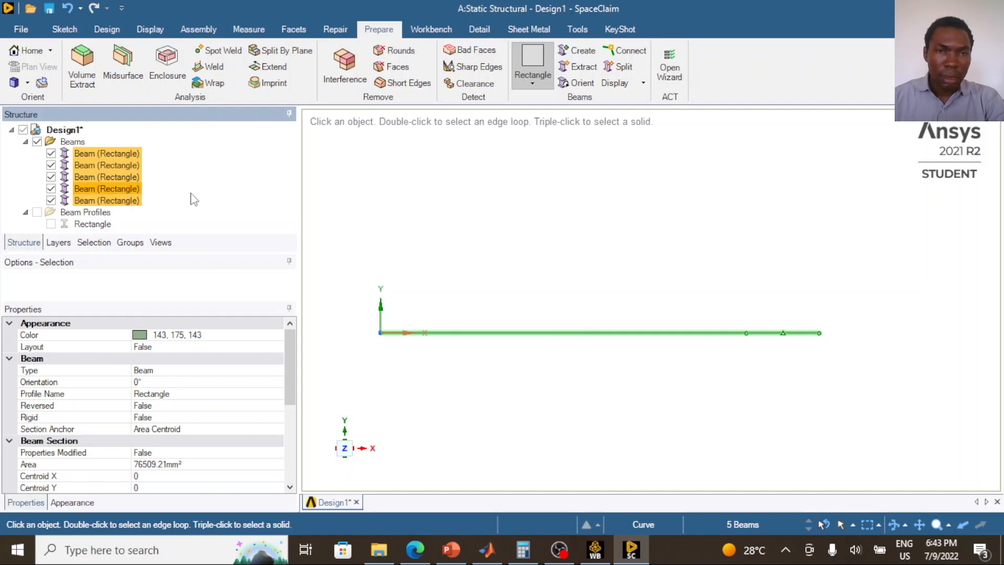
click(380, 203)
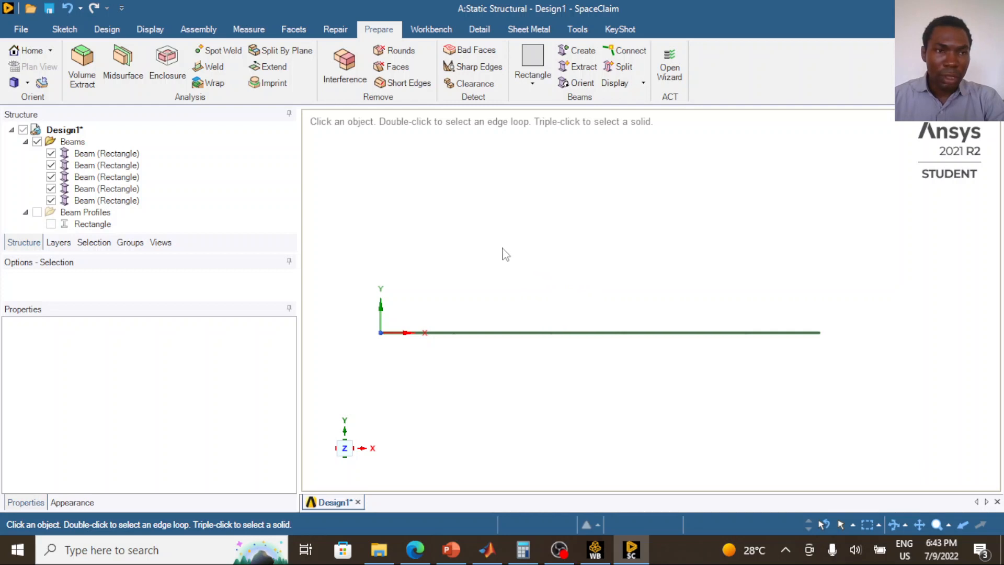
Look up the available Share Topology options in the properties of Design1 and close the list
click(67, 130)
click(83, 337)
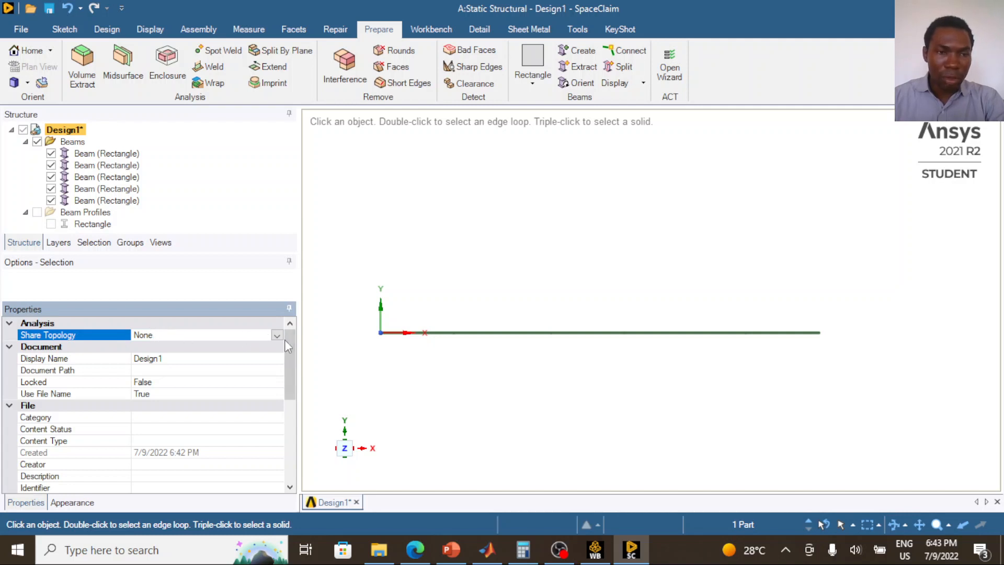
click(277, 335)
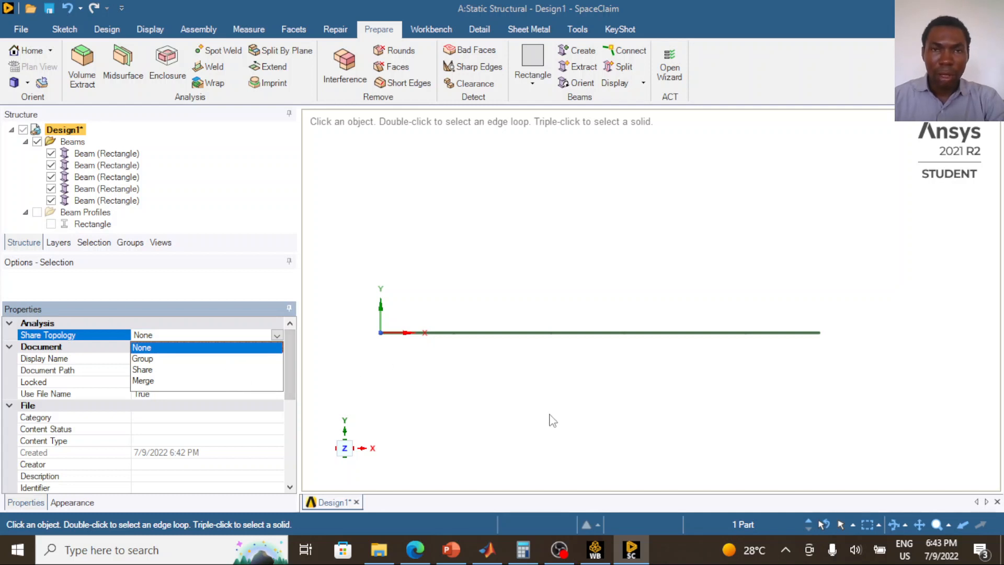
click(506, 395)
click(502, 293)
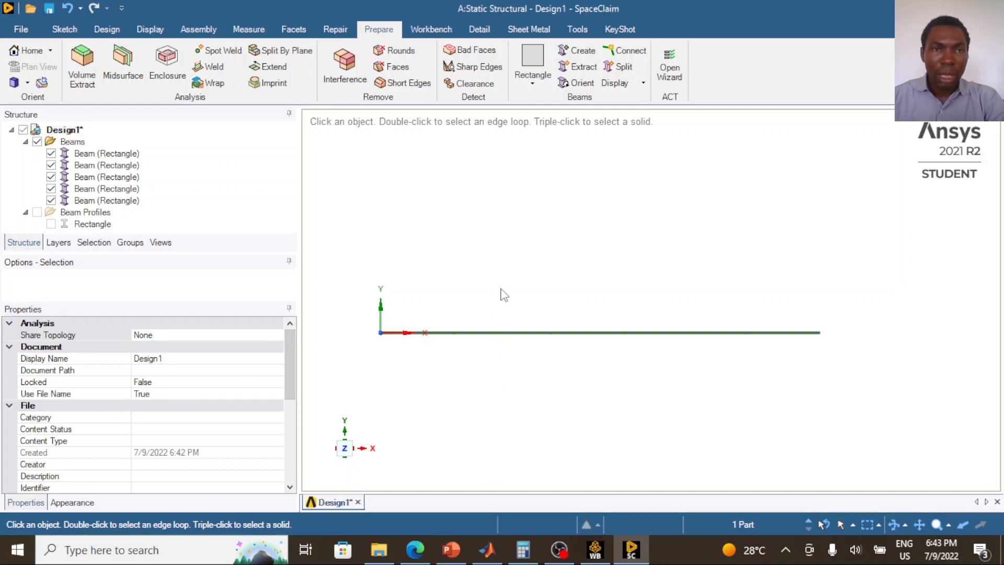
Share all coincident topology at the junctions between neighbouring beams and exit the Share tool
click(430, 29)
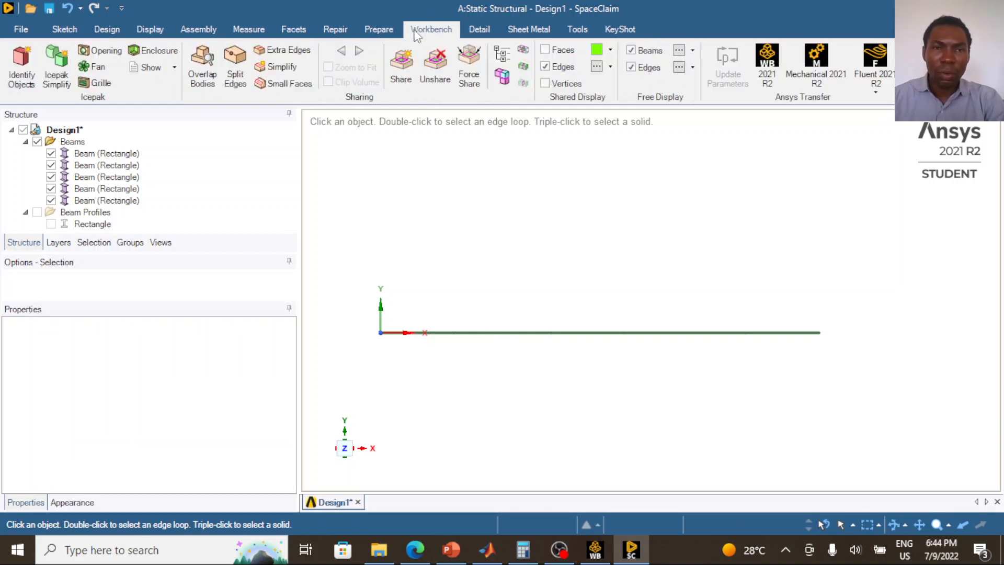
click(404, 77)
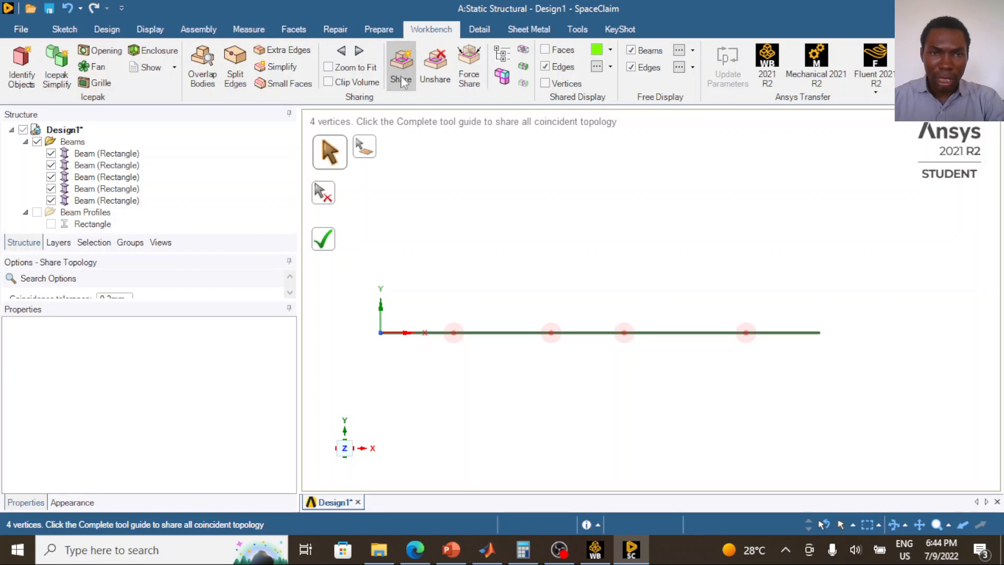
click(328, 245)
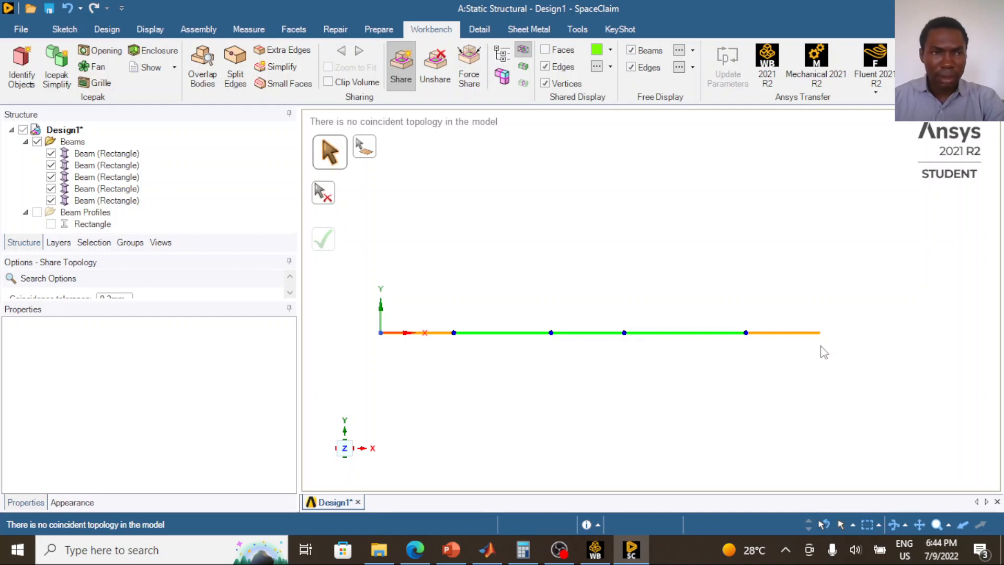
key(Escape)
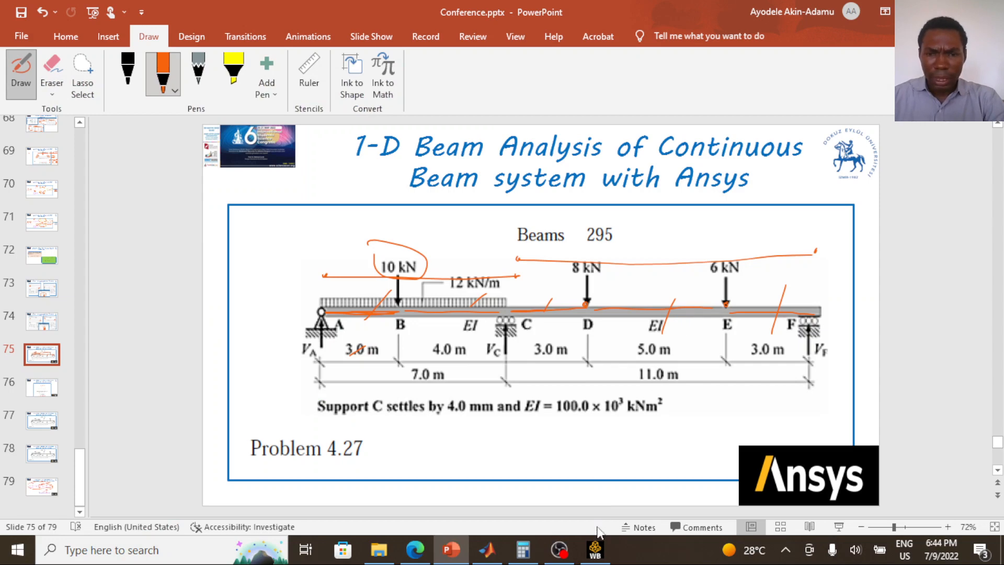
Switch to the Workbench project and open the Model cell of the Static Structural system in Mechanical
mouse_move(595, 549)
click(596, 463)
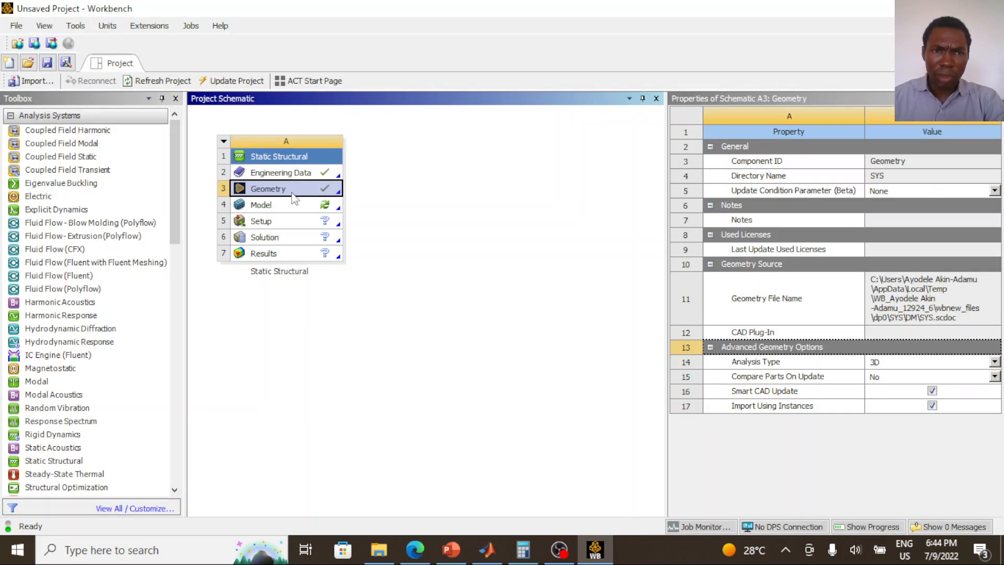
click(294, 209)
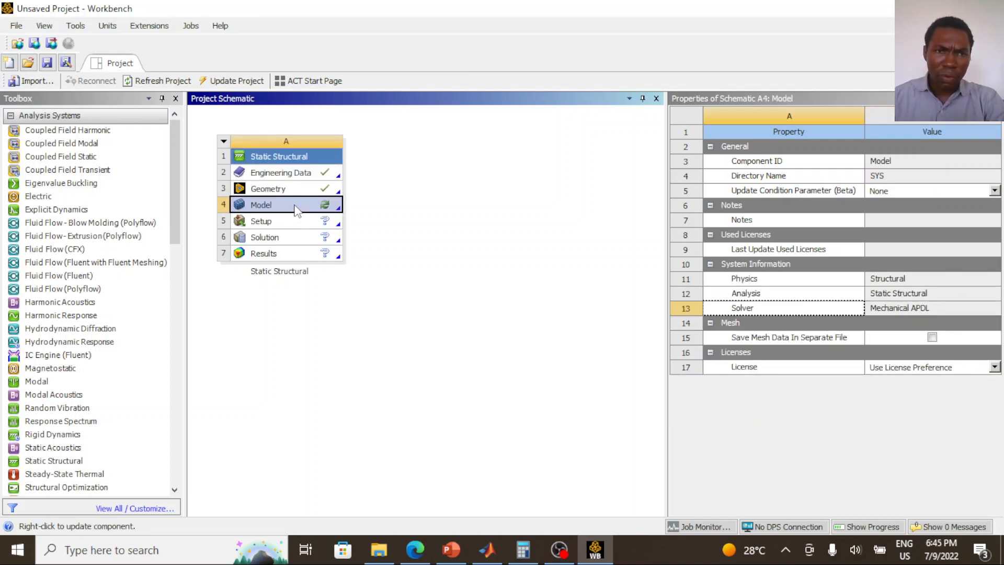
double_click(295, 207)
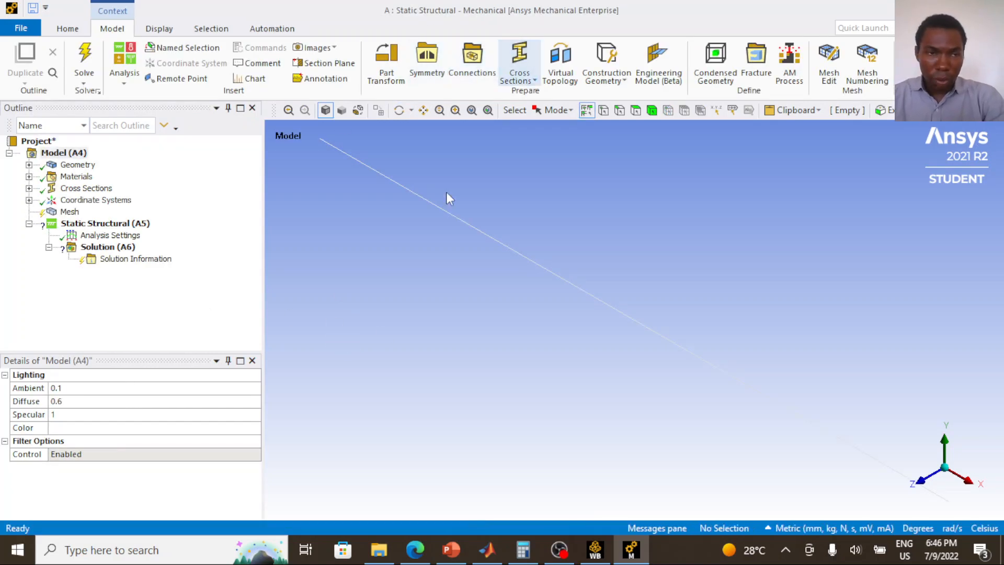
Expand Geometry, show the details of the Beam (Rectangle) body and check its separate edges in the graphics view
click(77, 165)
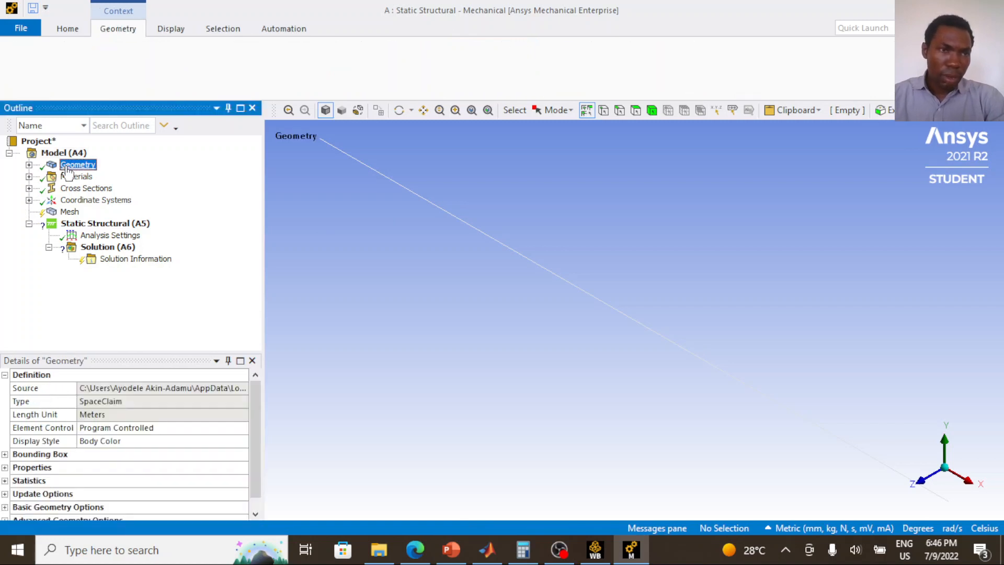
click(30, 165)
click(132, 178)
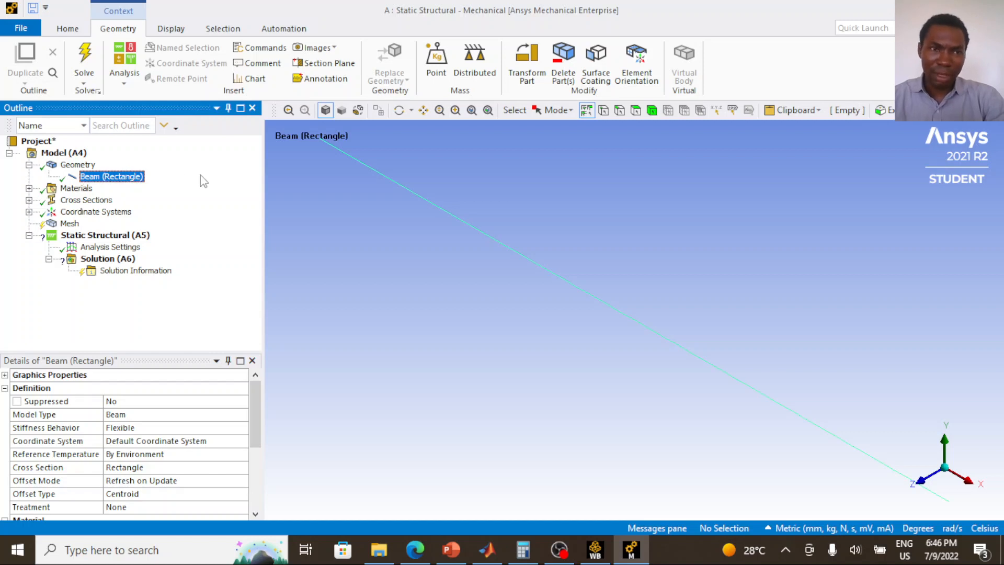
click(398, 178)
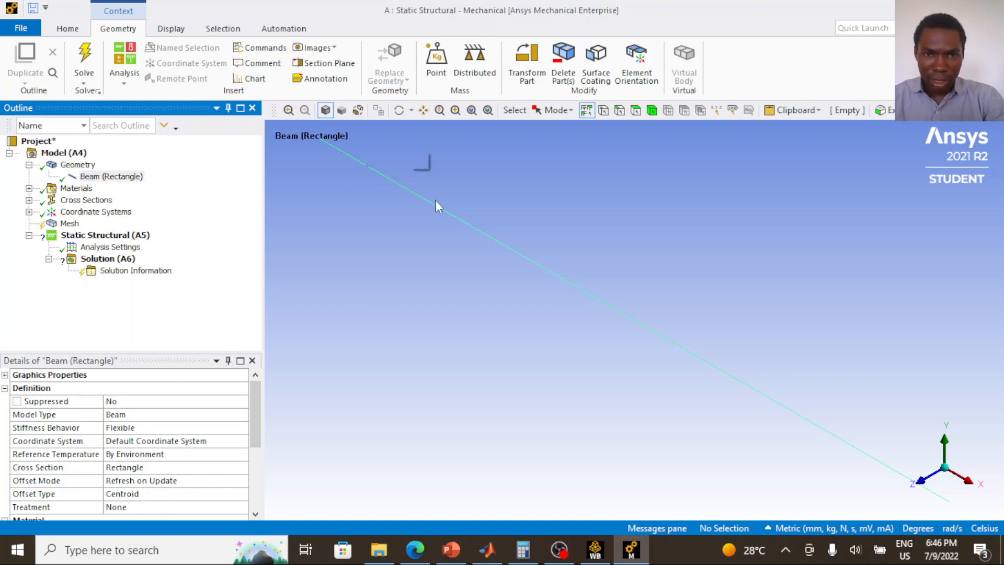
click(444, 216)
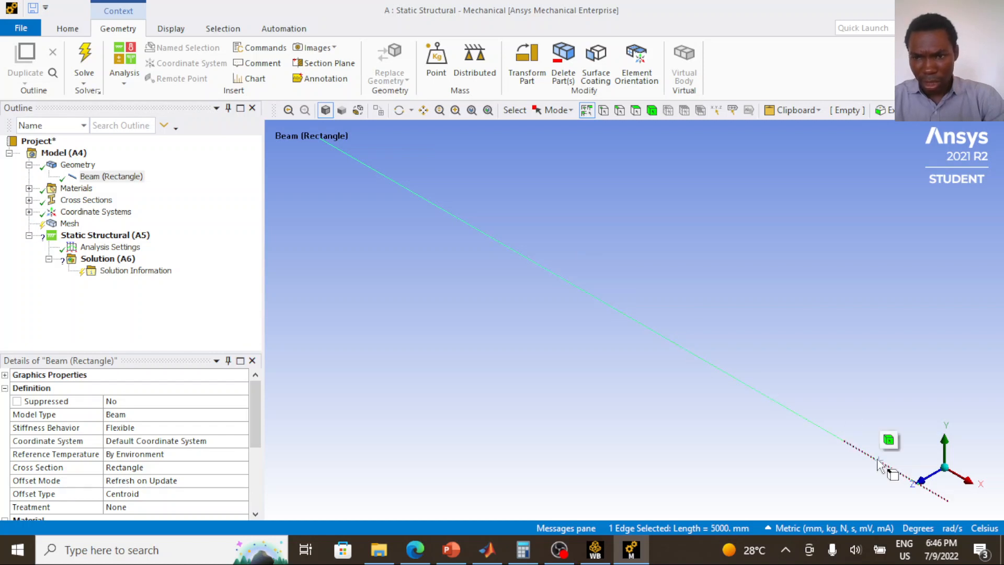
click(638, 331)
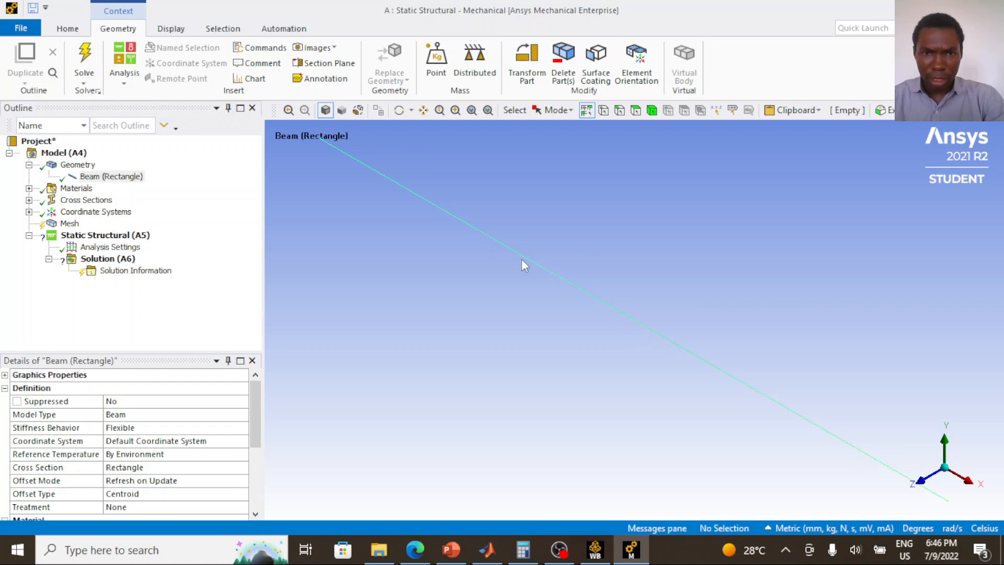
Assign the Steel material to the Beam (Rectangle) body
click(111, 176)
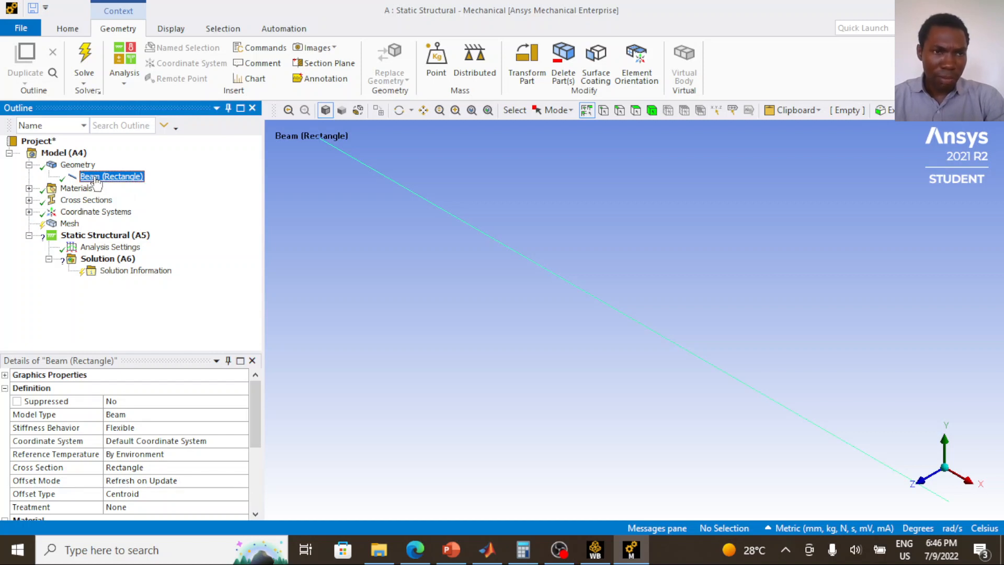
scroll(157, 418, down, 2)
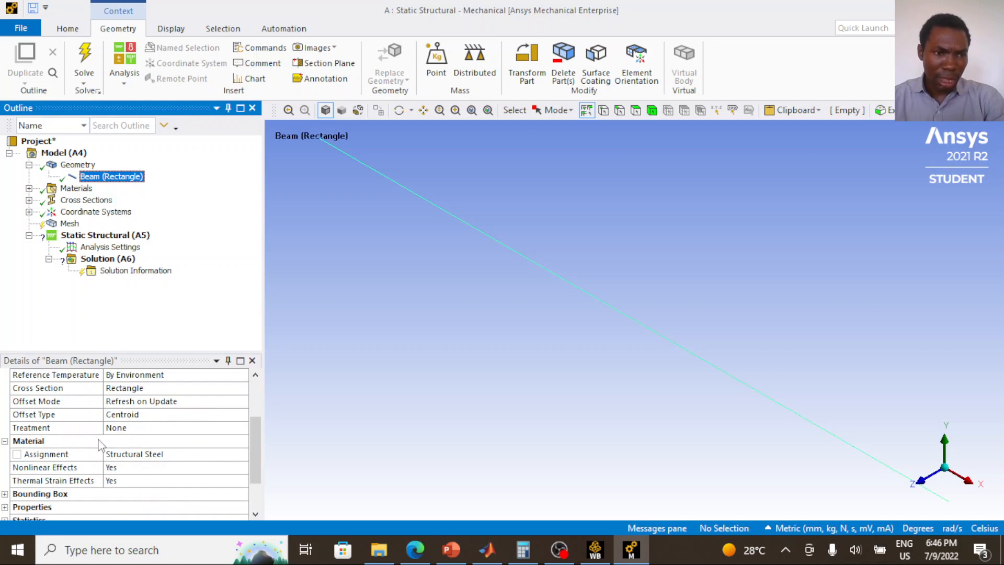
click(148, 454)
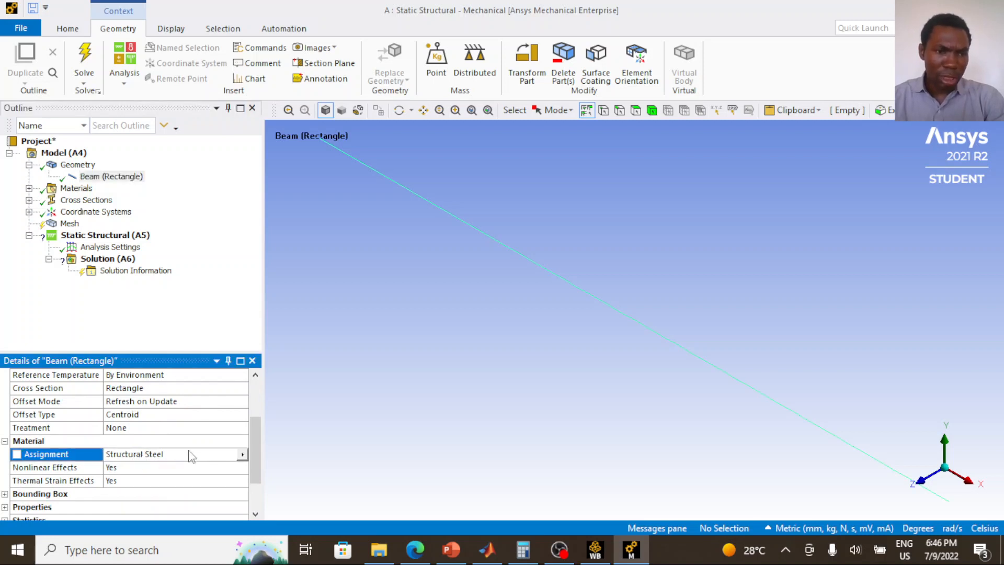
click(242, 454)
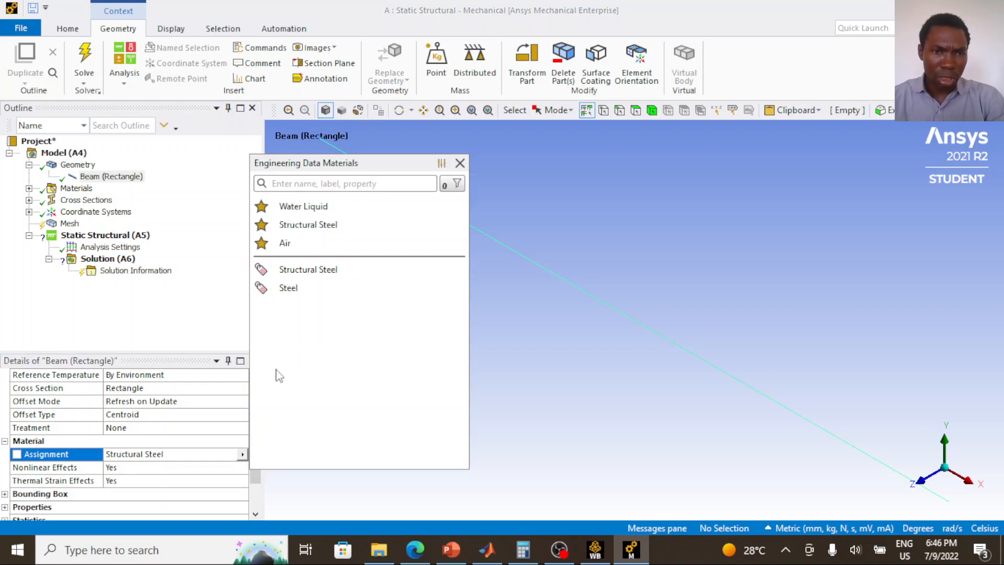
click(299, 289)
scroll(137, 510, down, 2)
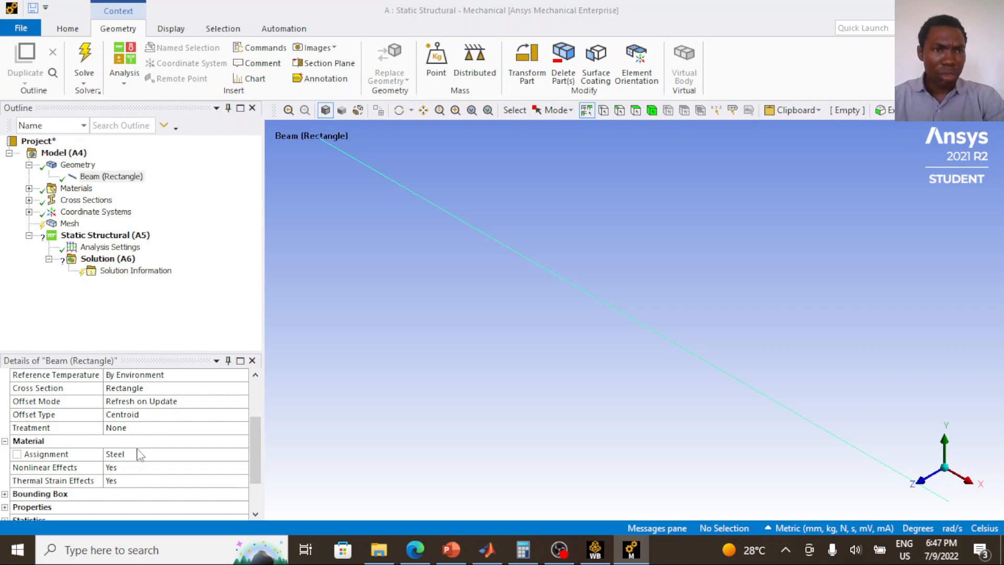
Review the Materials, Cross Sections and Coordinate Systems entries of the model
click(73, 188)
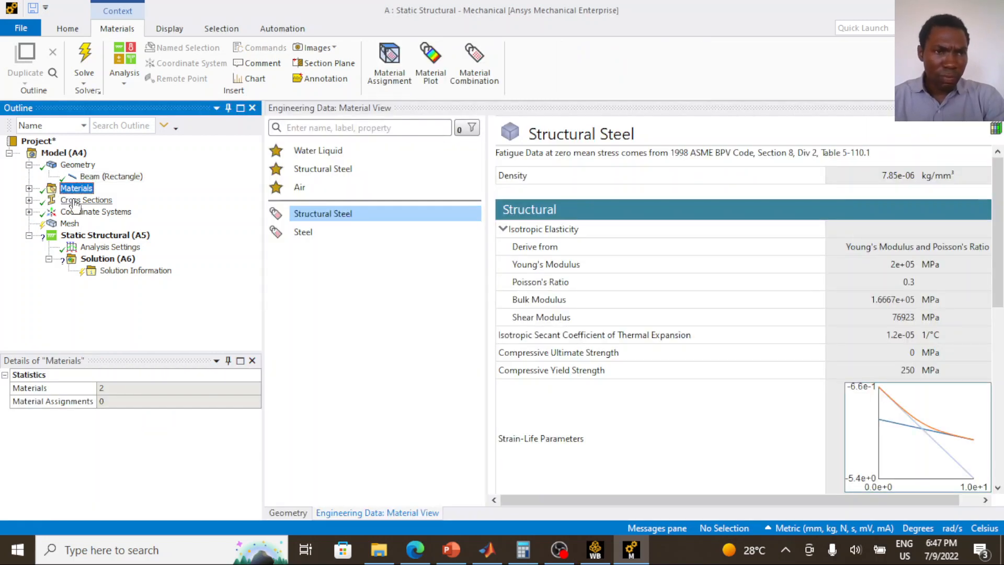
click(76, 200)
click(78, 212)
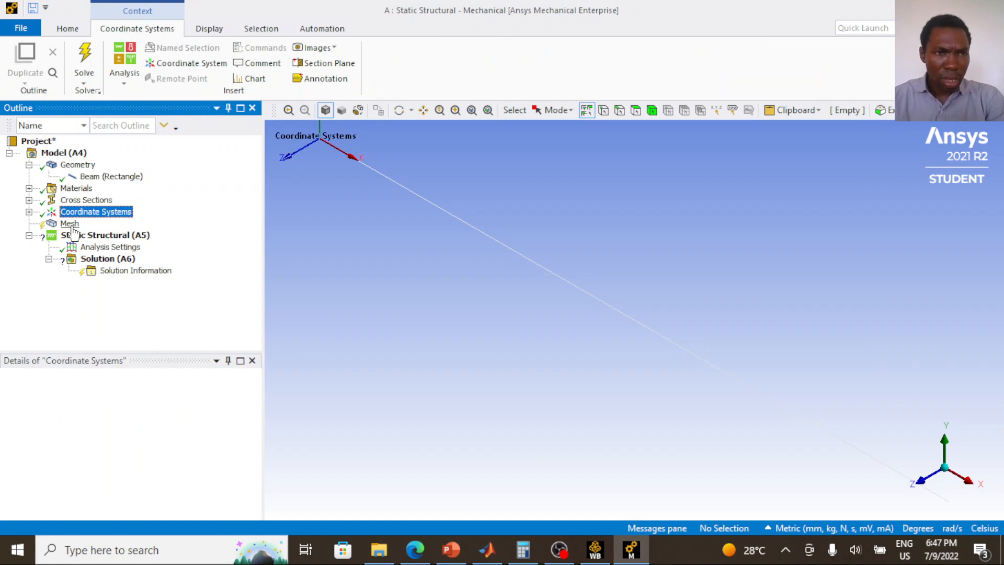
Insert a Sizing control under Mesh
click(71, 225)
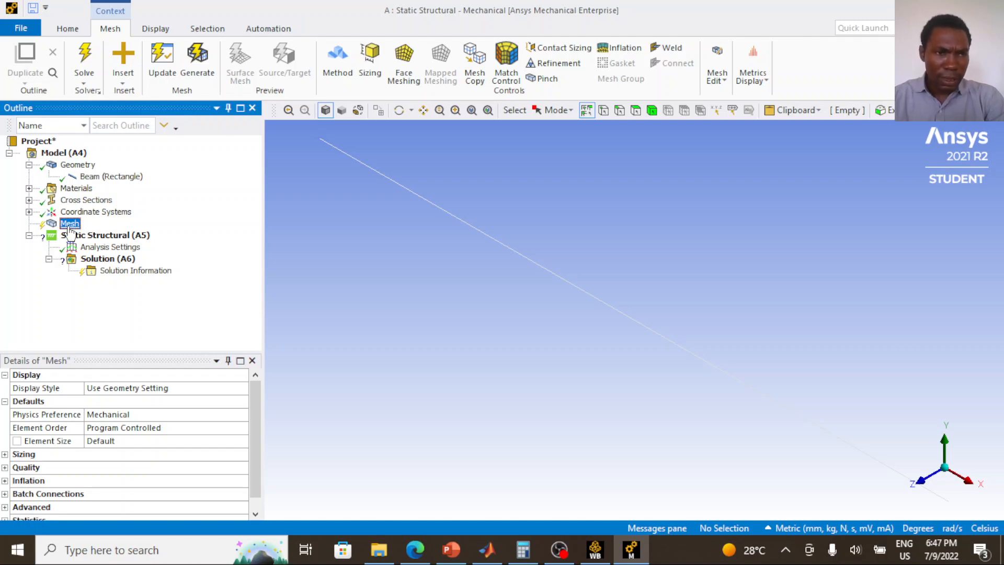
right_click(71, 230)
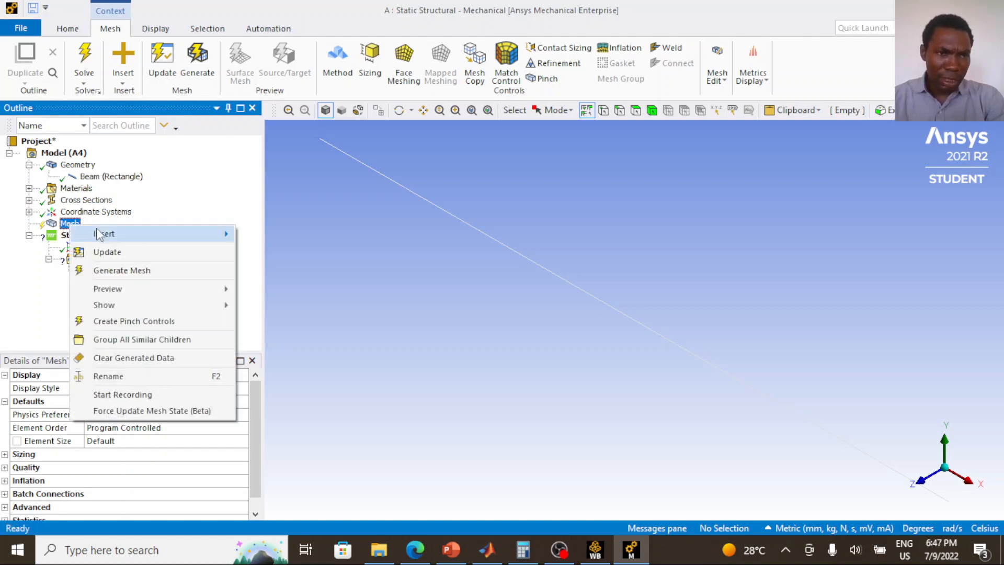
mouse_move(103, 234)
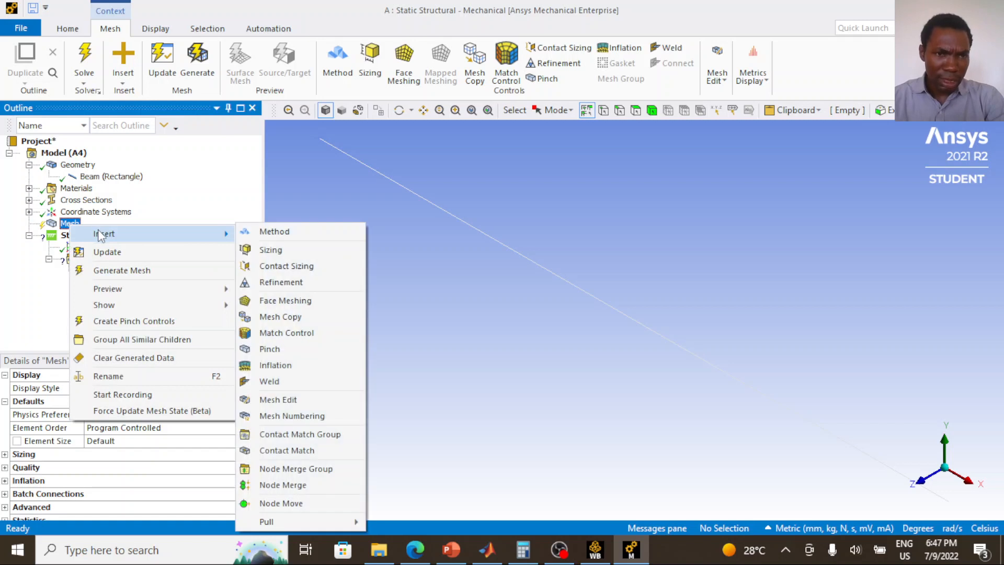
click(287, 251)
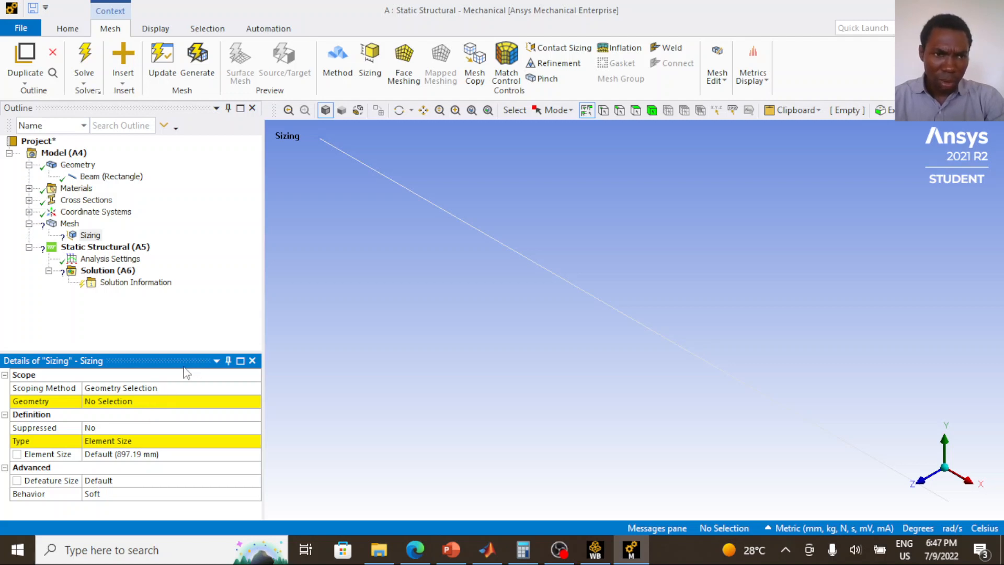
Keep Geometry Selection as the scoping method and scope the sizing to the whole beam body
click(148, 388)
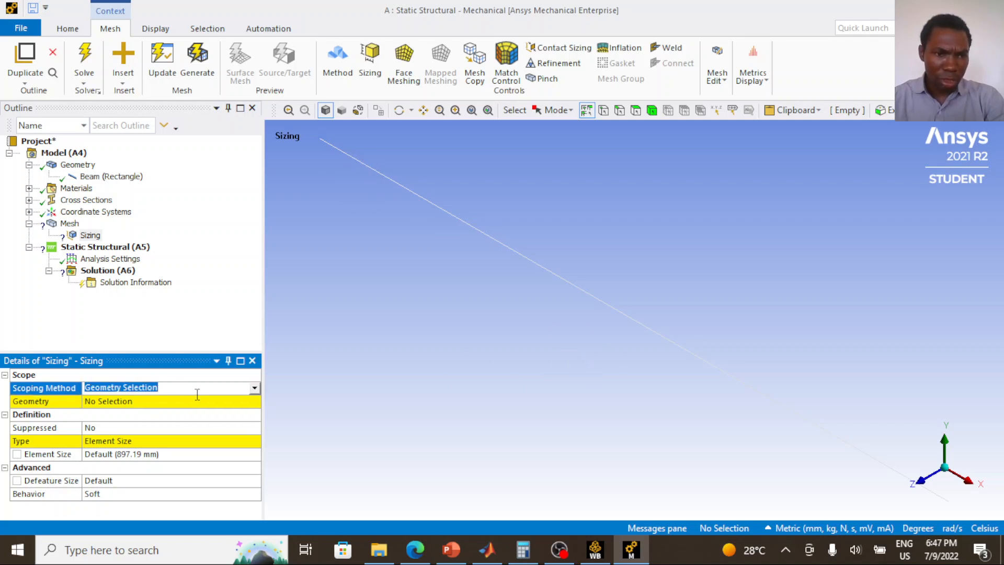
click(254, 391)
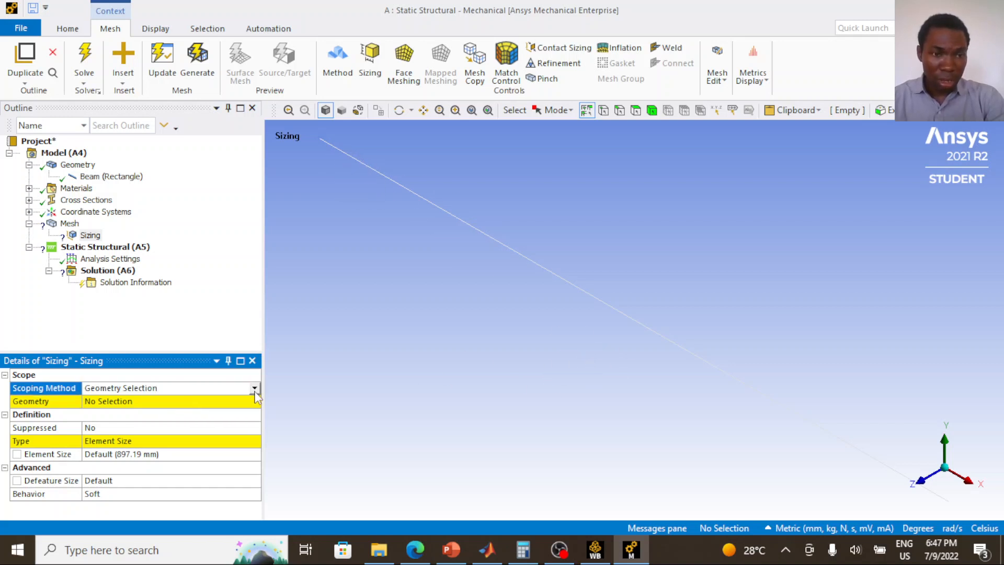
click(256, 392)
click(233, 399)
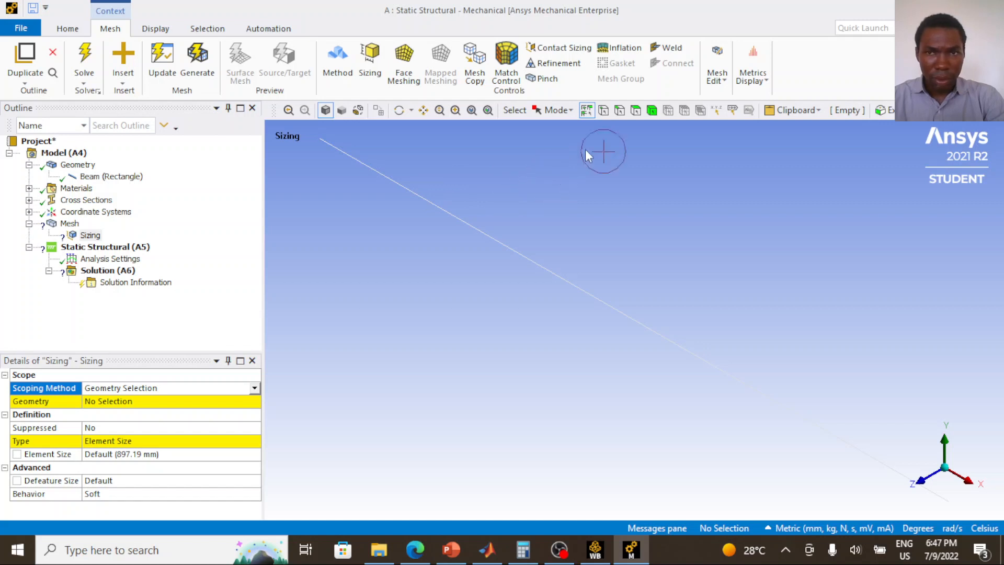
click(651, 110)
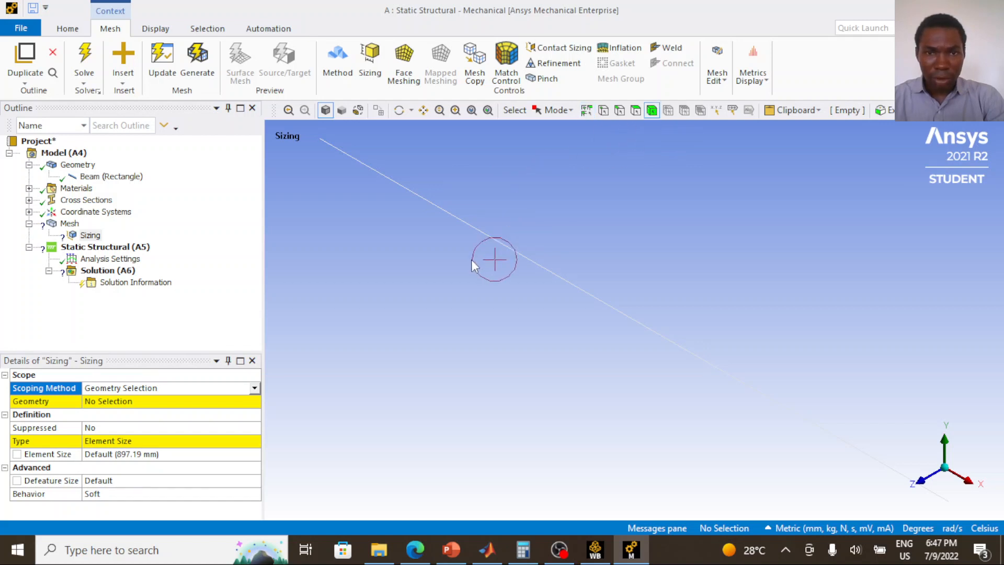
click(491, 236)
click(140, 403)
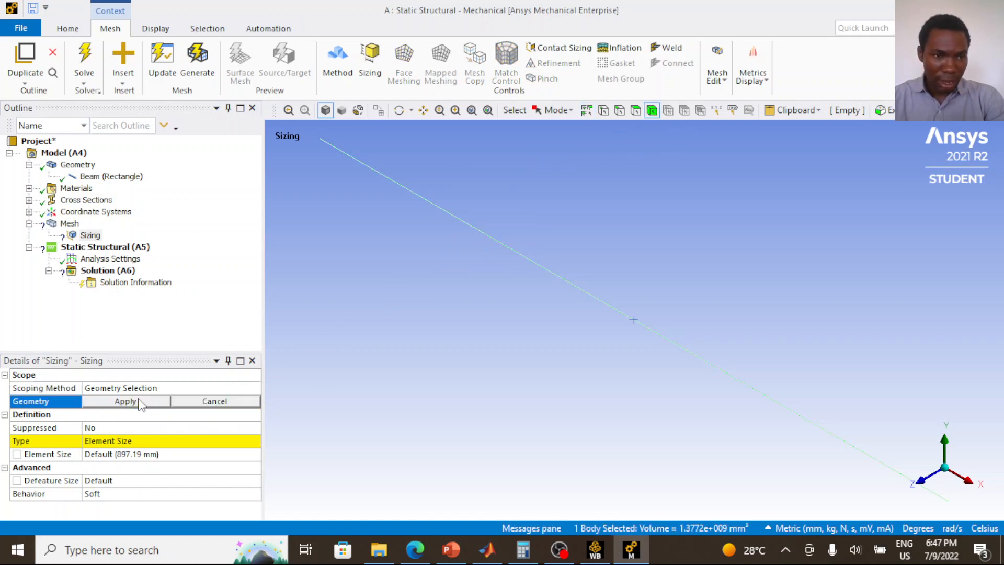
click(139, 402)
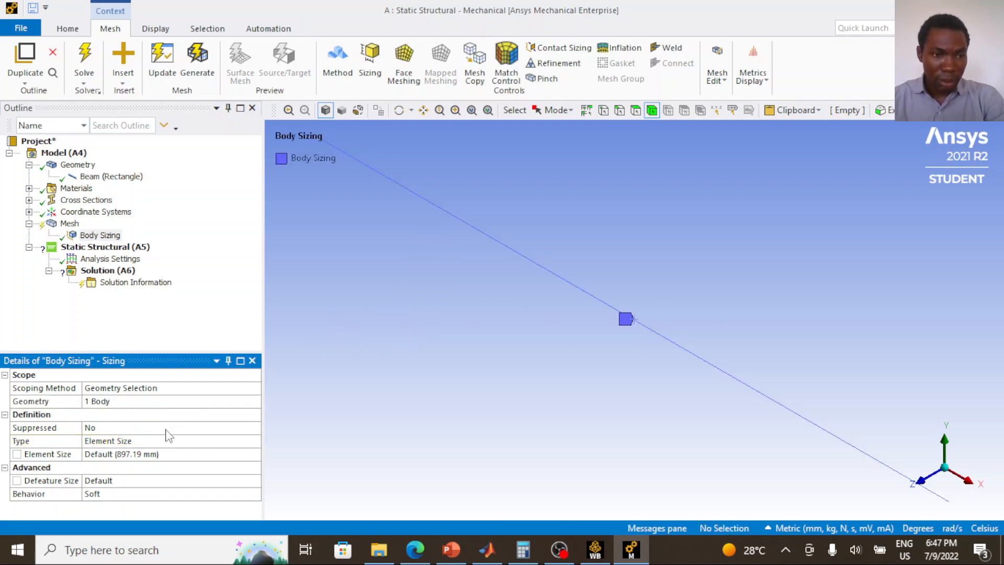
Look up the body sizing's type options, keep Element Size and open the element size for editing
click(136, 430)
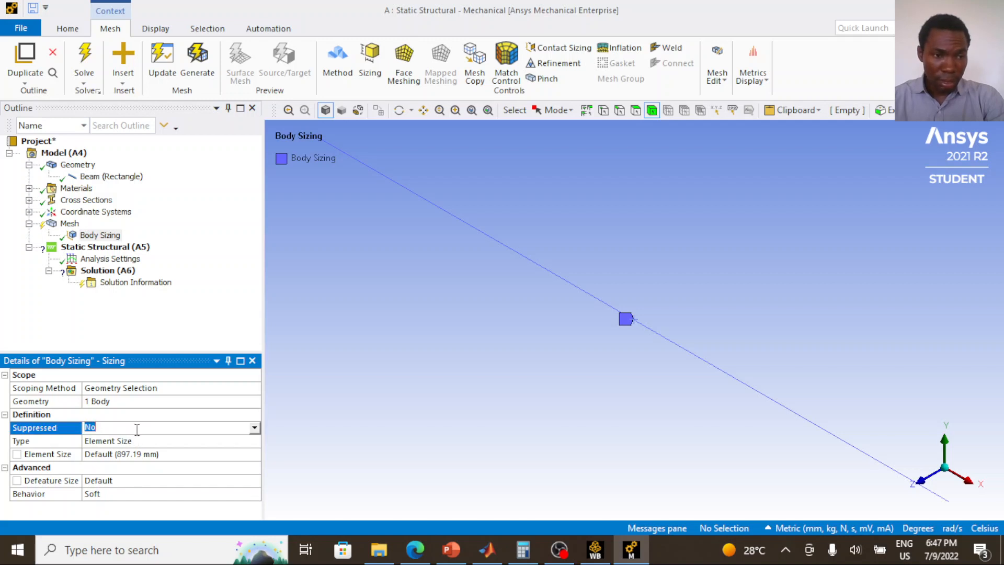
click(137, 440)
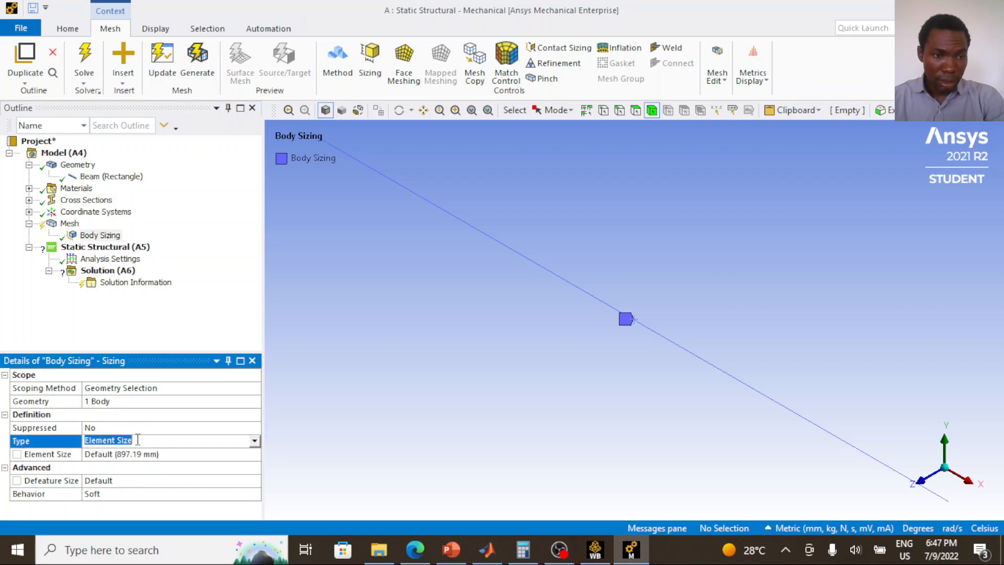
click(254, 442)
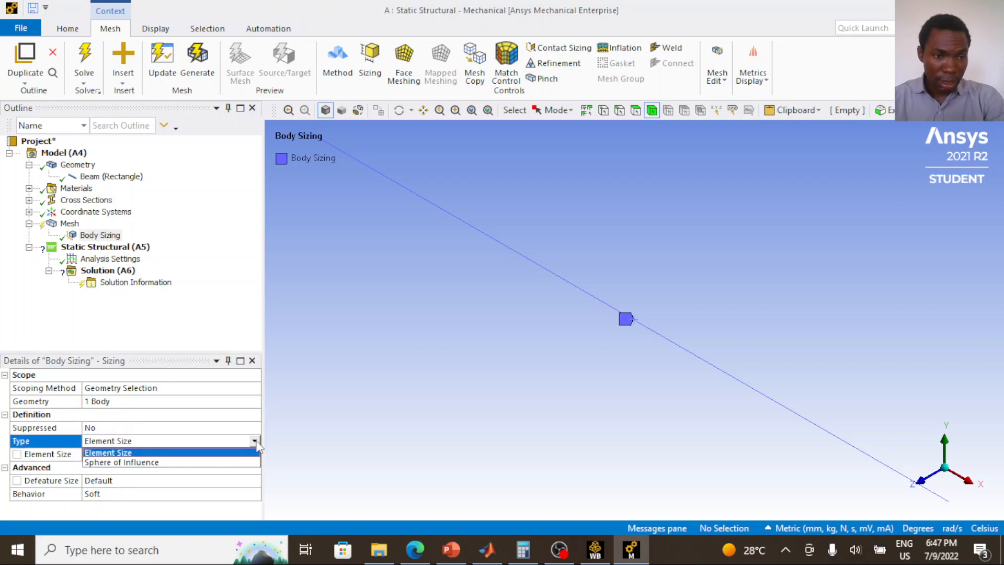
click(201, 453)
click(181, 454)
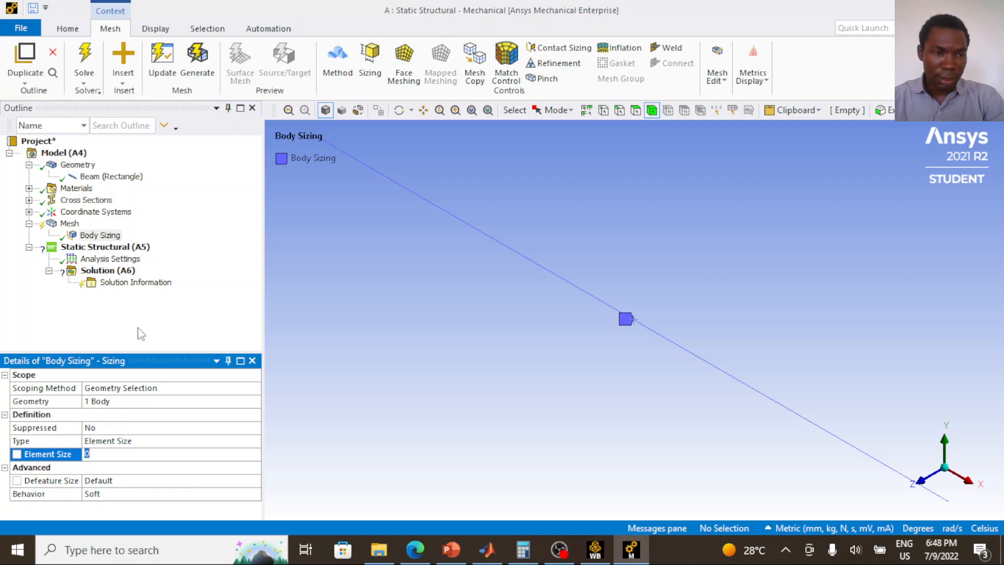
Reopen the sizing's geometry scope, try picking individual beam segments and clear the body selection
click(131, 401)
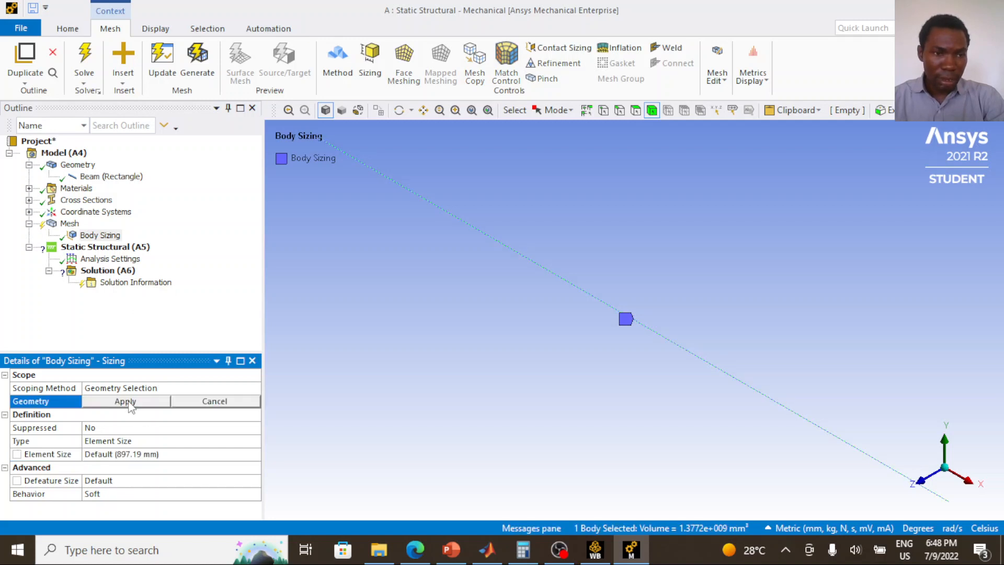
click(544, 262)
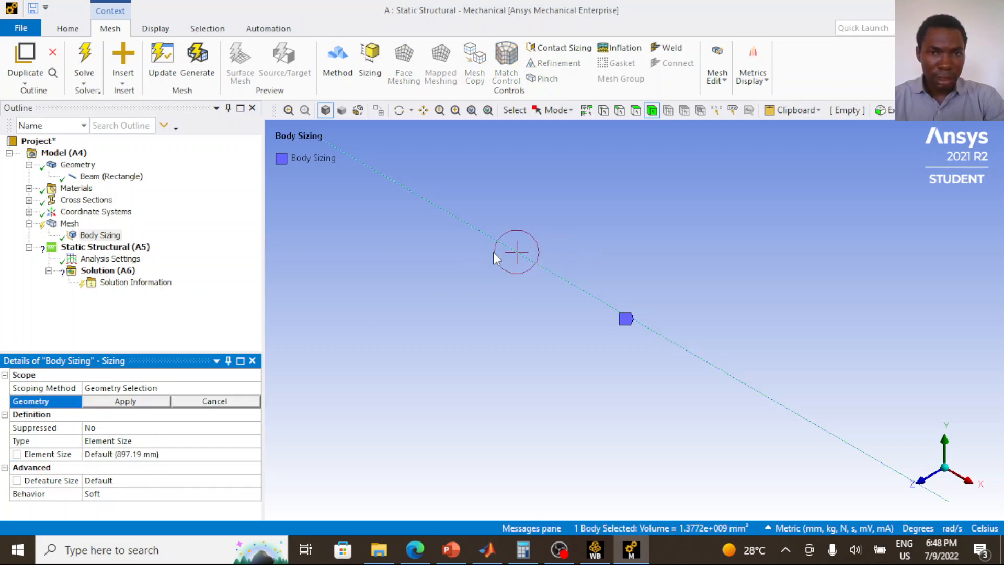
click(506, 244)
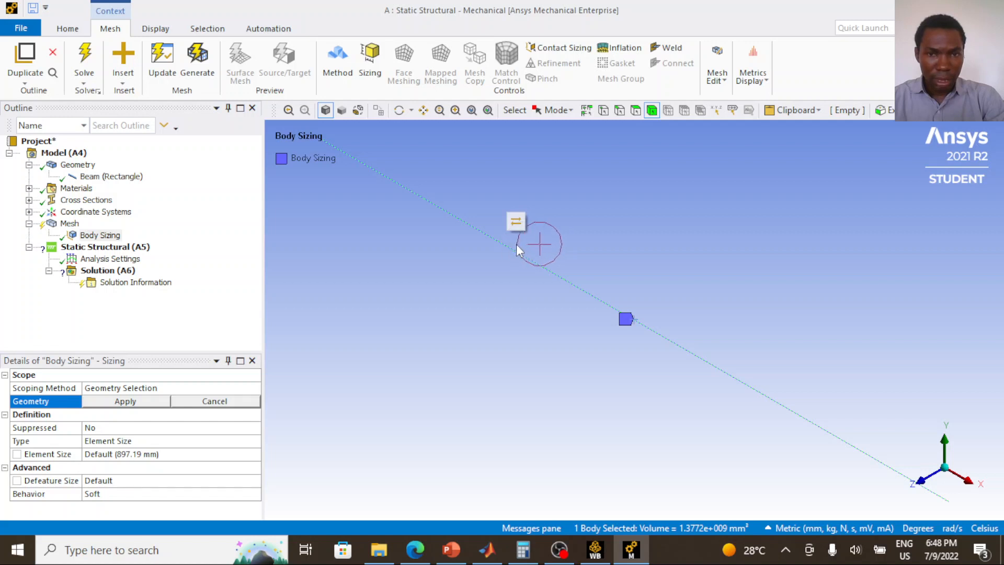
click(416, 193)
scroll(491, 315, down, 1)
scroll(491, 311, up, 2)
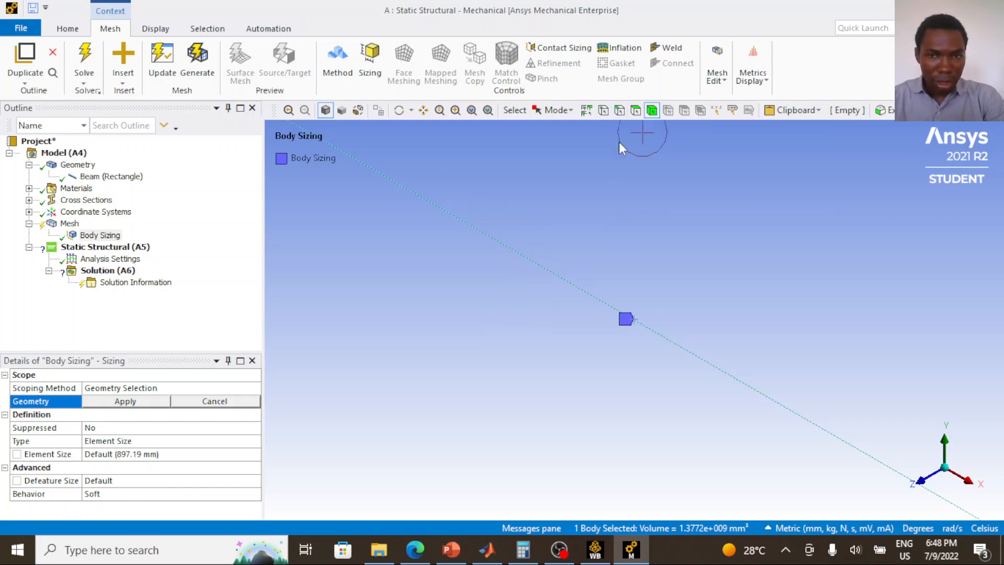
scroll(525, 269, down, 1)
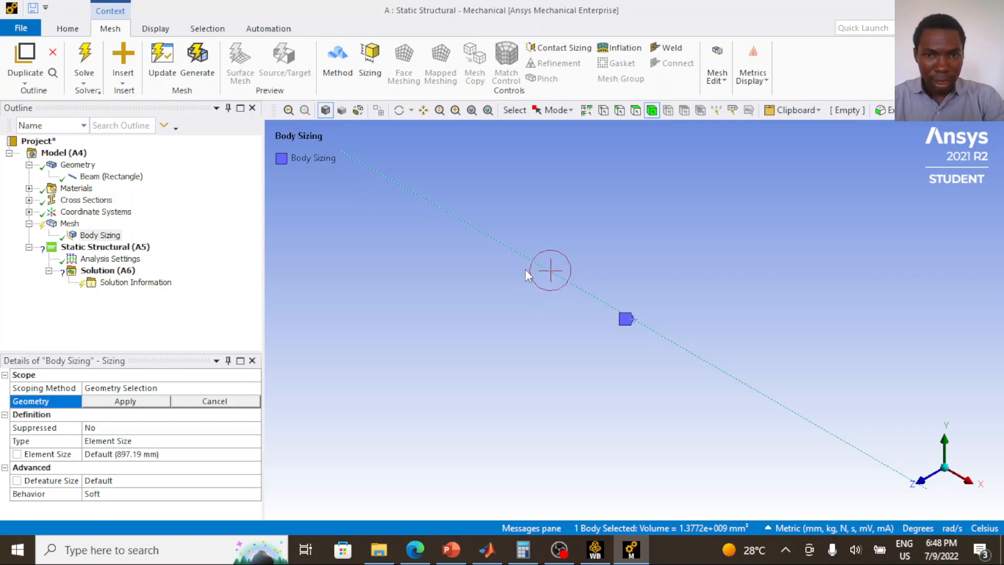
scroll(517, 258, down, 2)
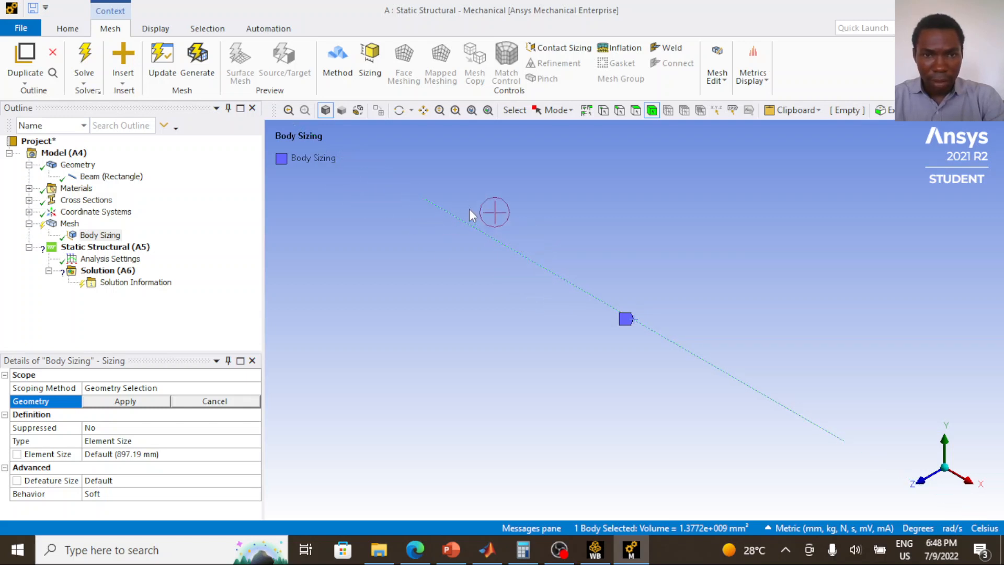
click(578, 154)
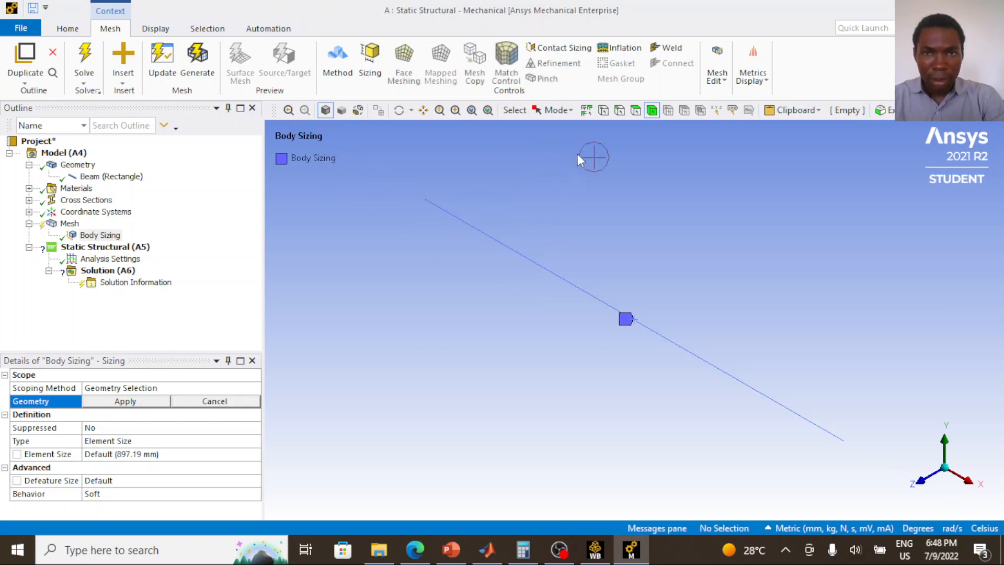
Rescope the sizing to all five edges of the beam, using edge selection
click(618, 110)
click(507, 239)
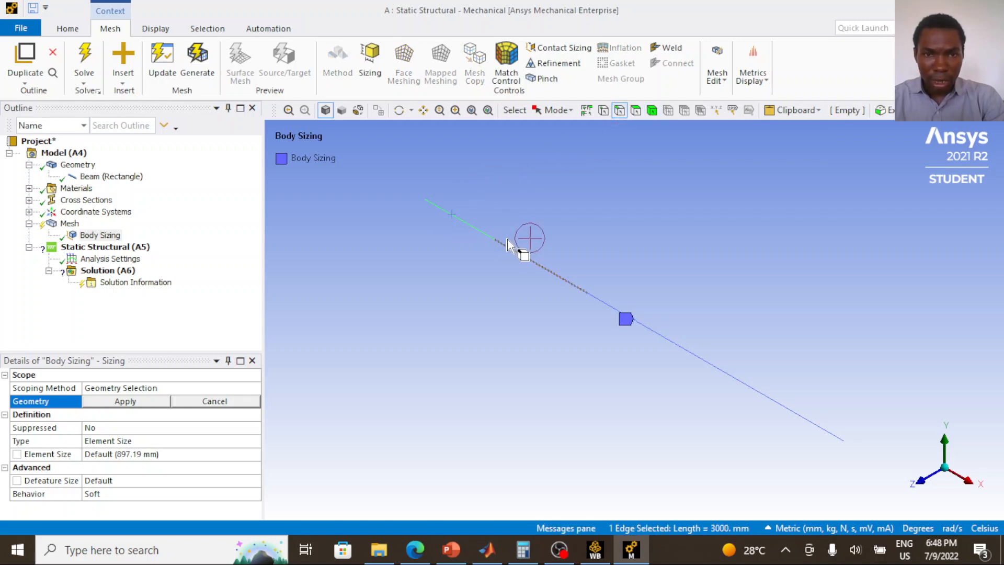
ctrl+click(507, 245)
ctrl+click(606, 301)
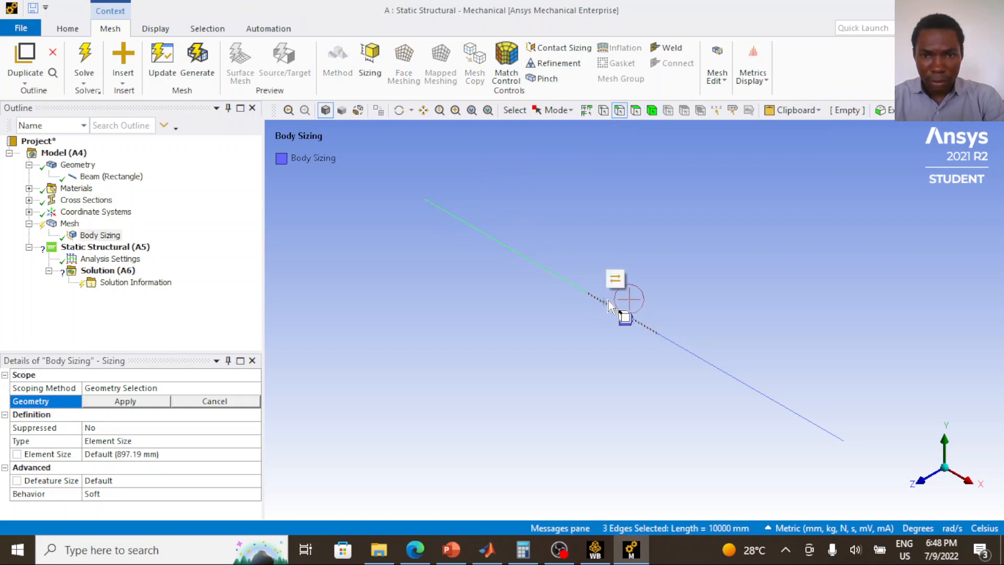
ctrl+click(683, 347)
ctrl+click(801, 416)
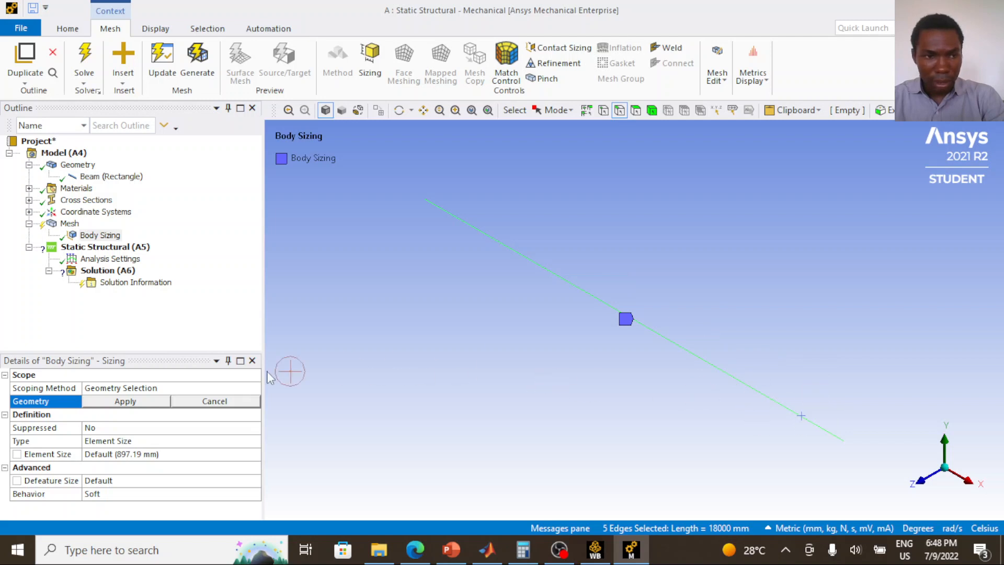
click(168, 401)
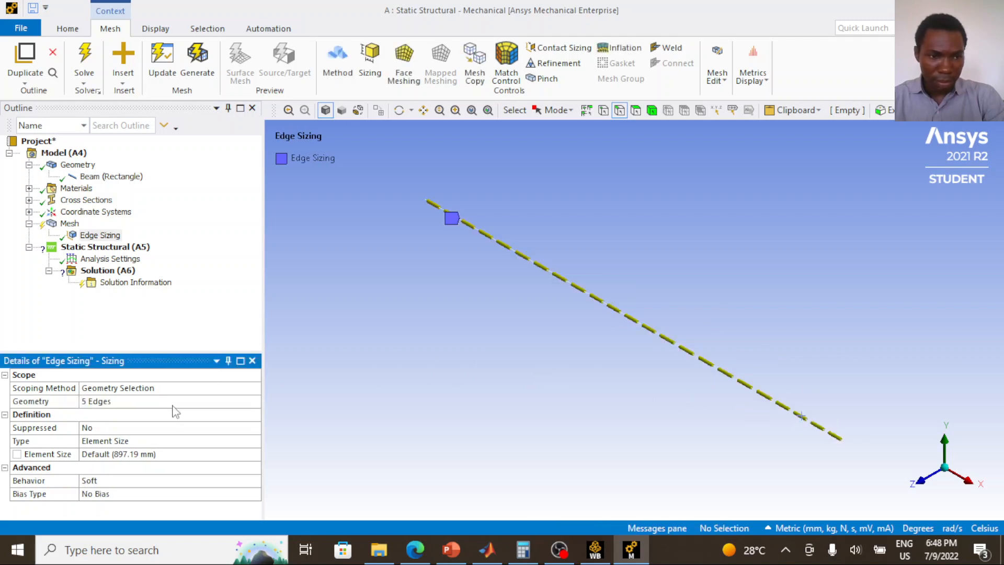
Set the edge sizing's type to Number of Divisions and enter 50 divisions
click(182, 441)
click(254, 440)
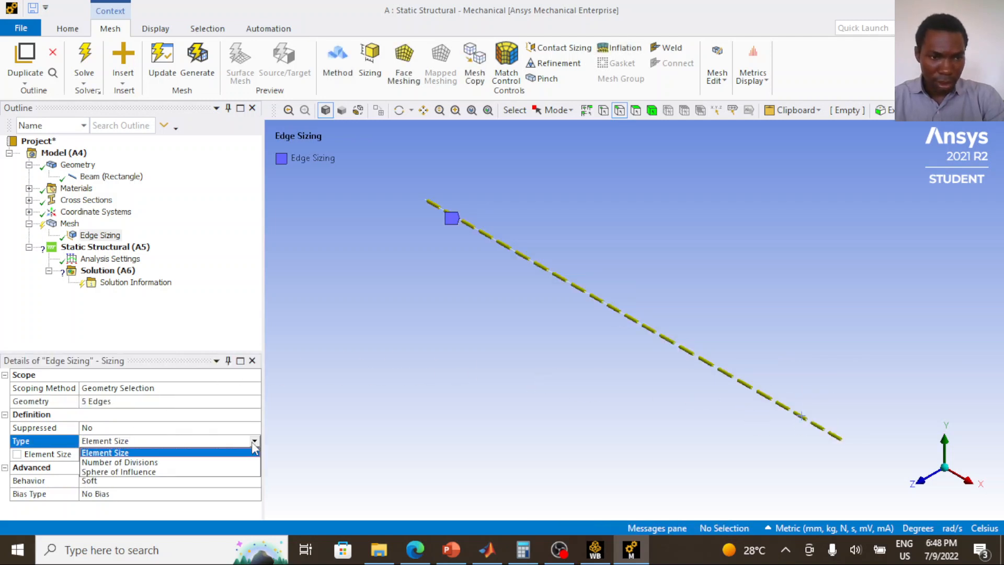
click(182, 463)
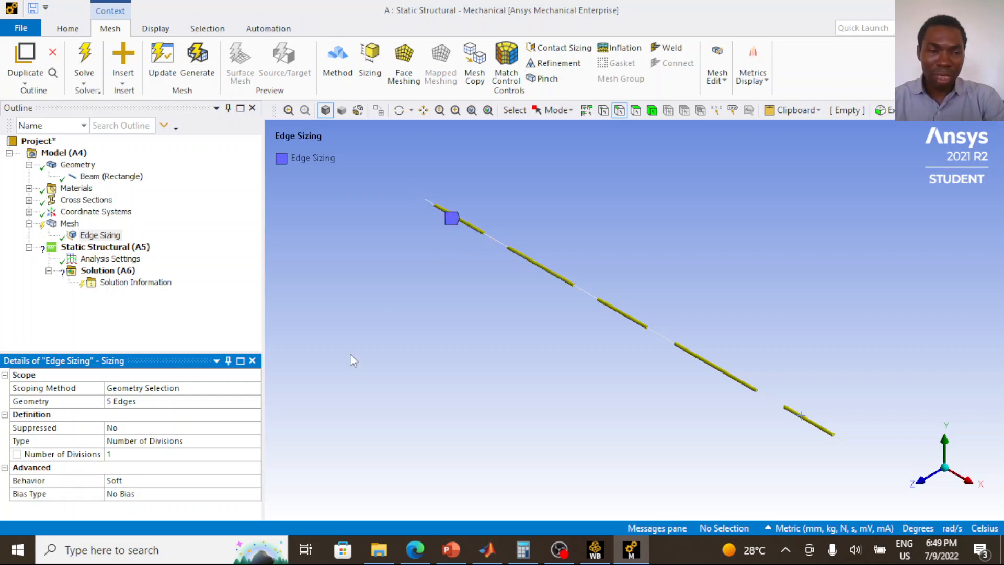
click(208, 456)
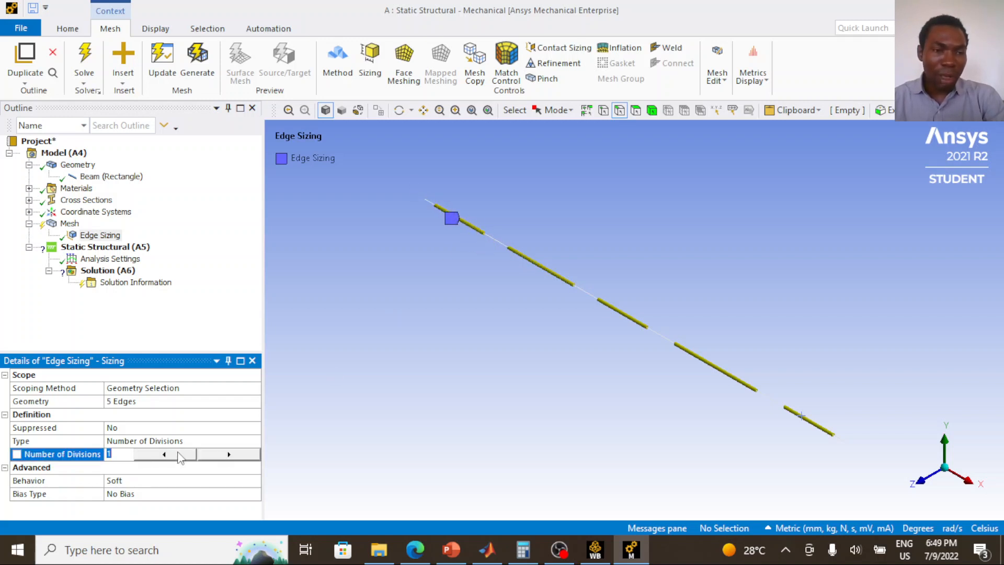
click(207, 454)
click(208, 454)
click(207, 453)
click(207, 454)
click(208, 454)
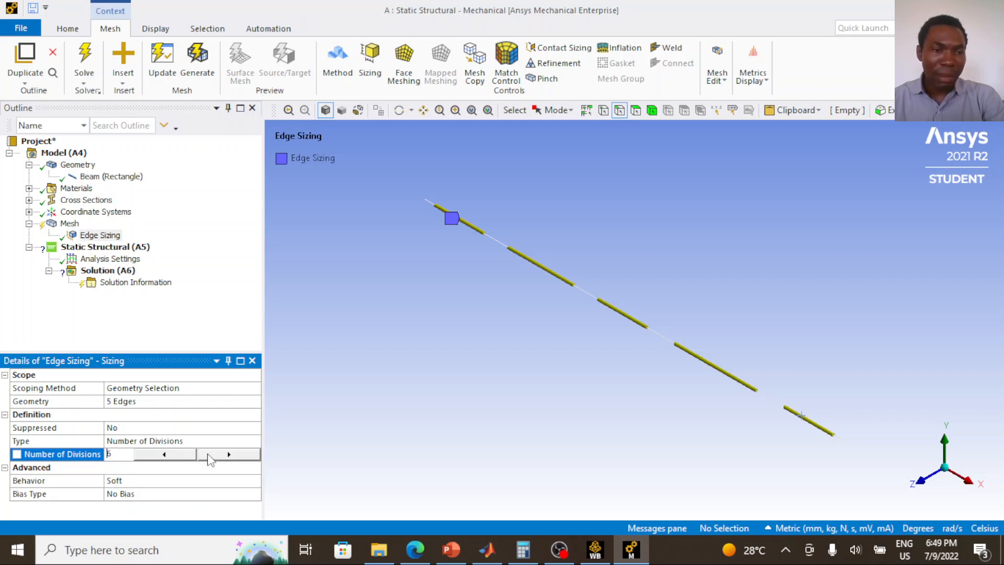
click(208, 455)
drag(111, 455, 90, 458)
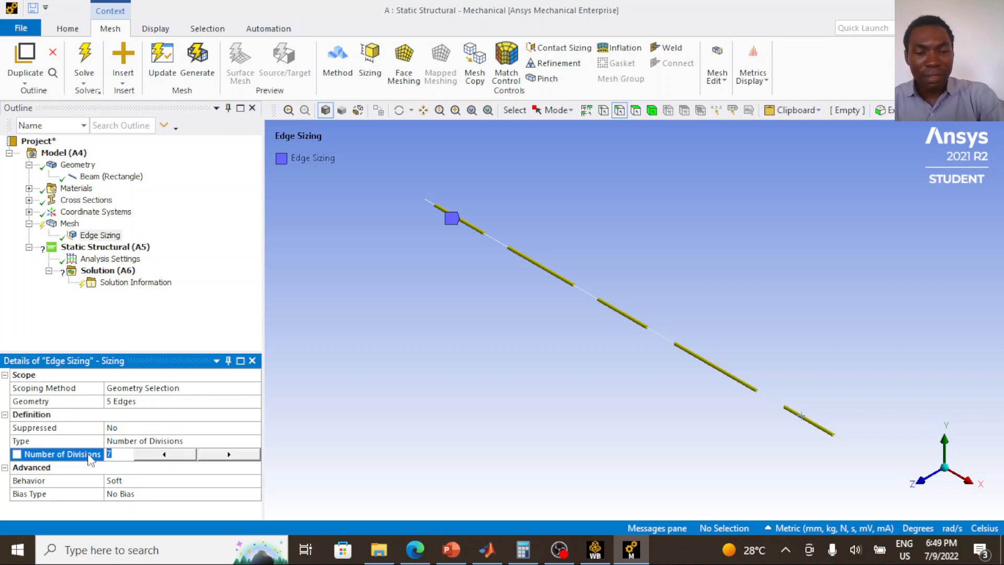
key(Return)
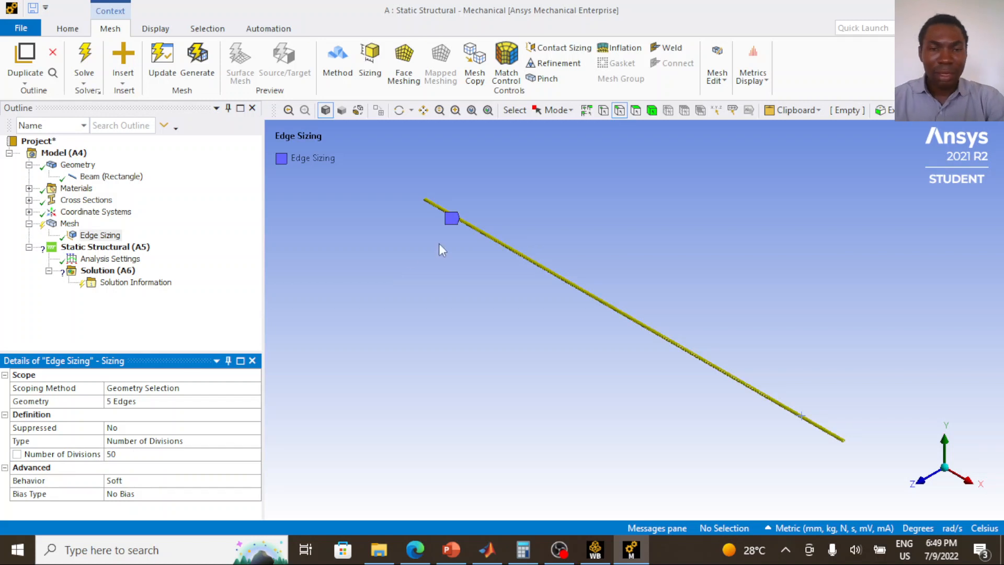
Try 10 divisions for the edge sizing and set the number of divisions back to 50
click(168, 455)
text(1)
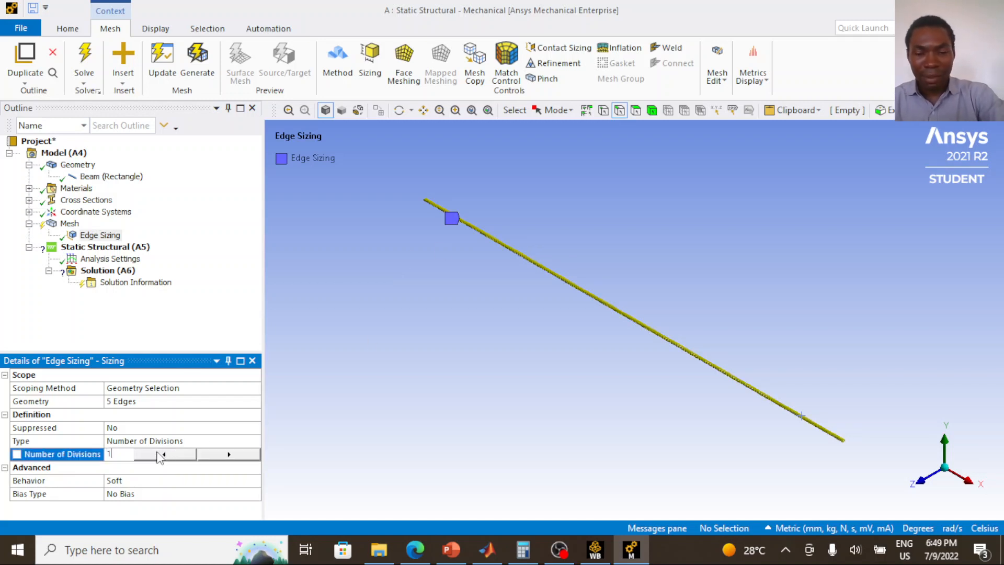
text(0)
key(Return)
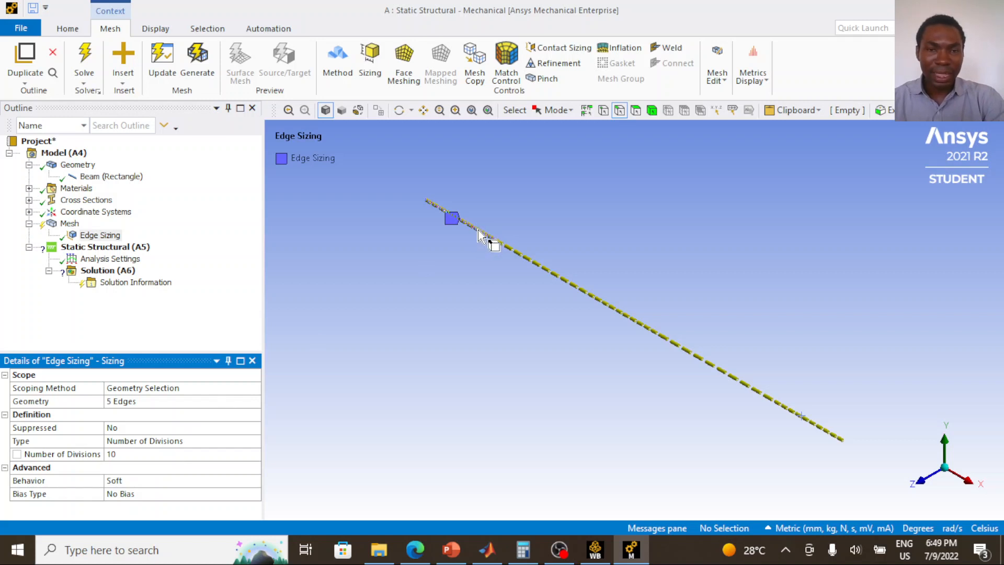
click(142, 454)
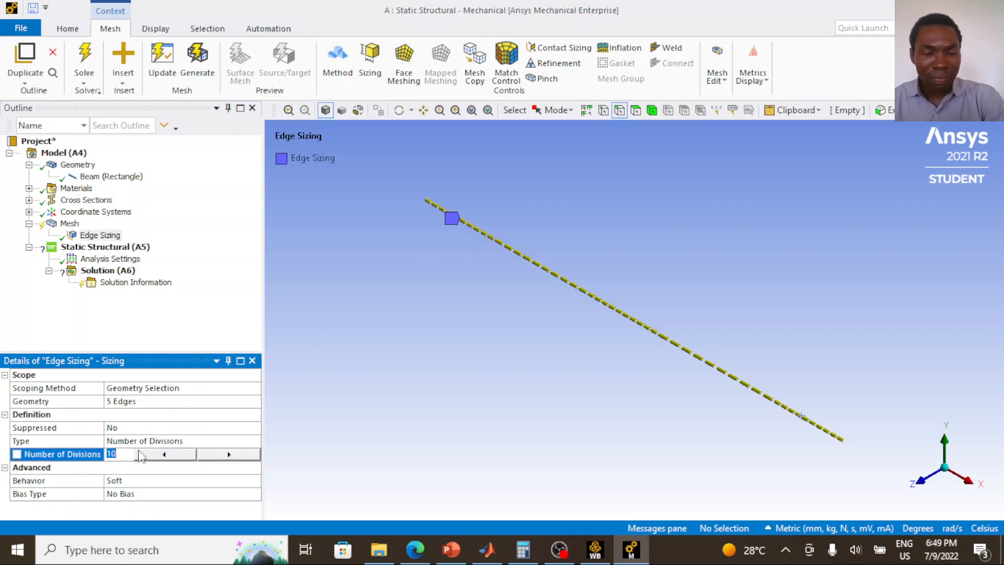
text(5)
key(Return)
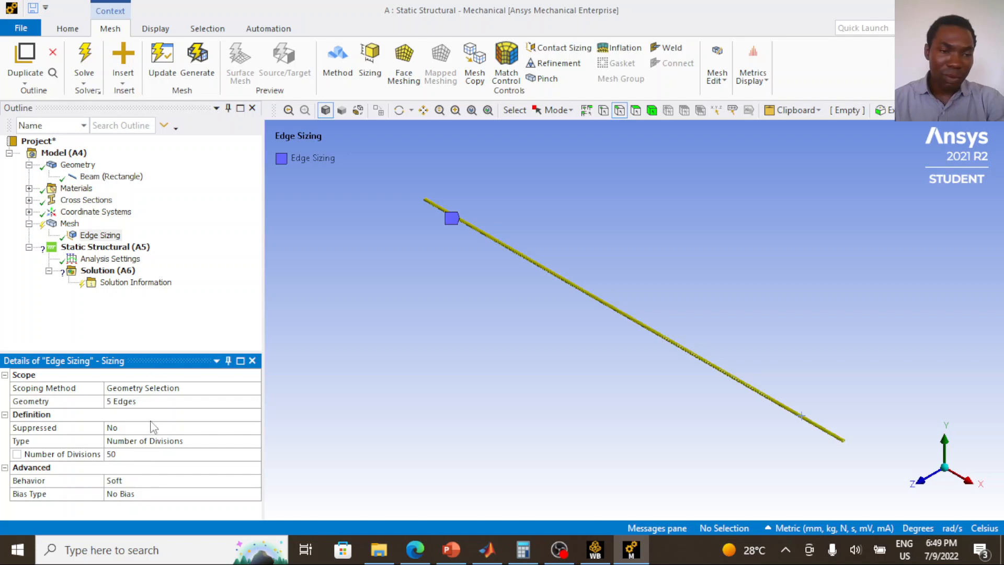
Insert a Simply Supported condition in the static structural analysis and pick the beam's start vertex at A, using vertex selection
click(107, 247)
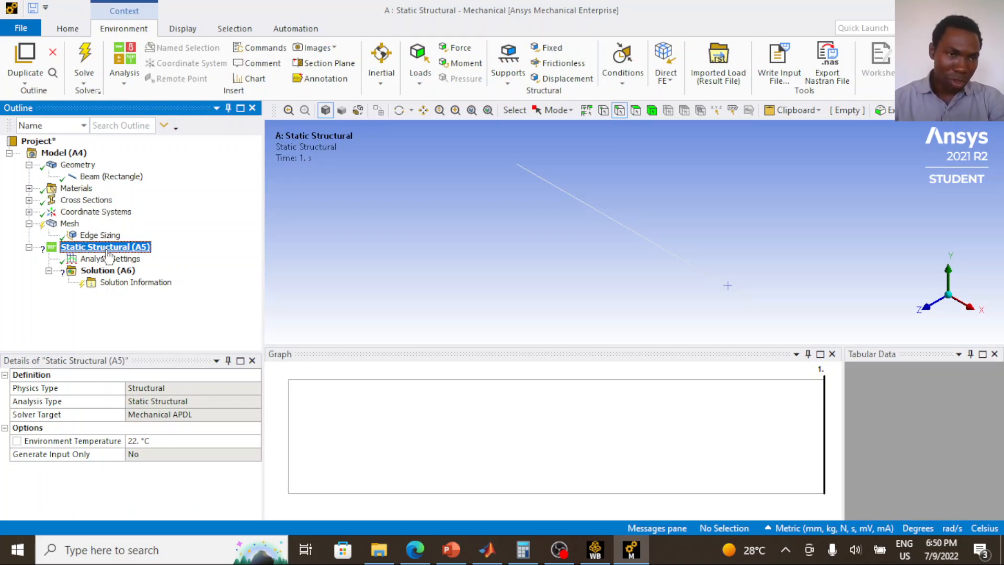
right_click(107, 251)
mouse_move(159, 259)
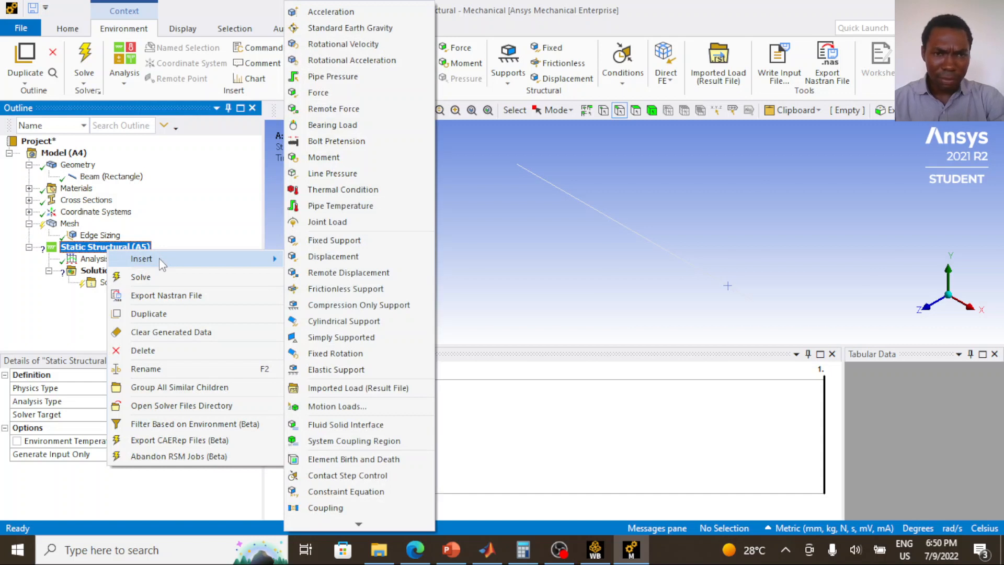
click(324, 338)
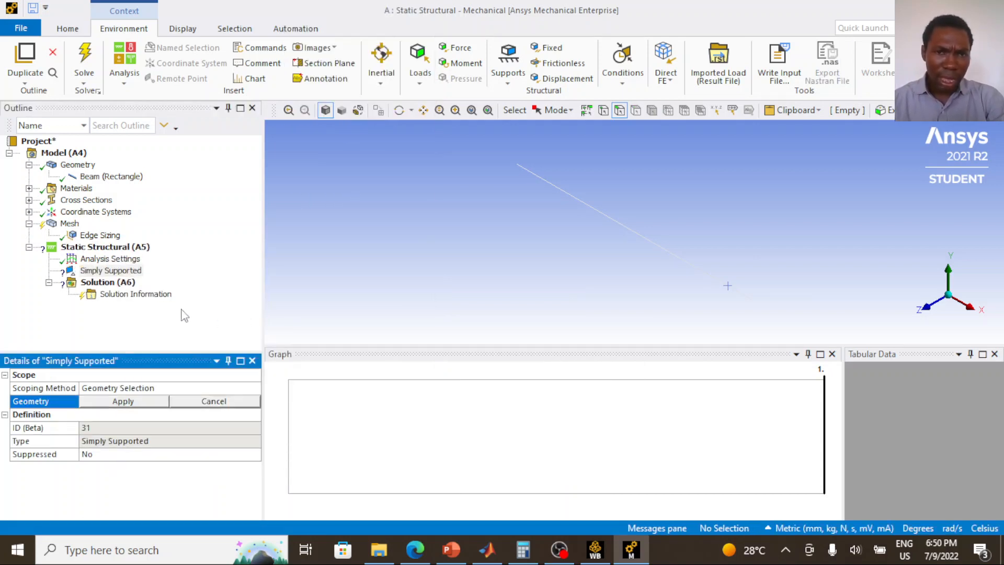
click(523, 168)
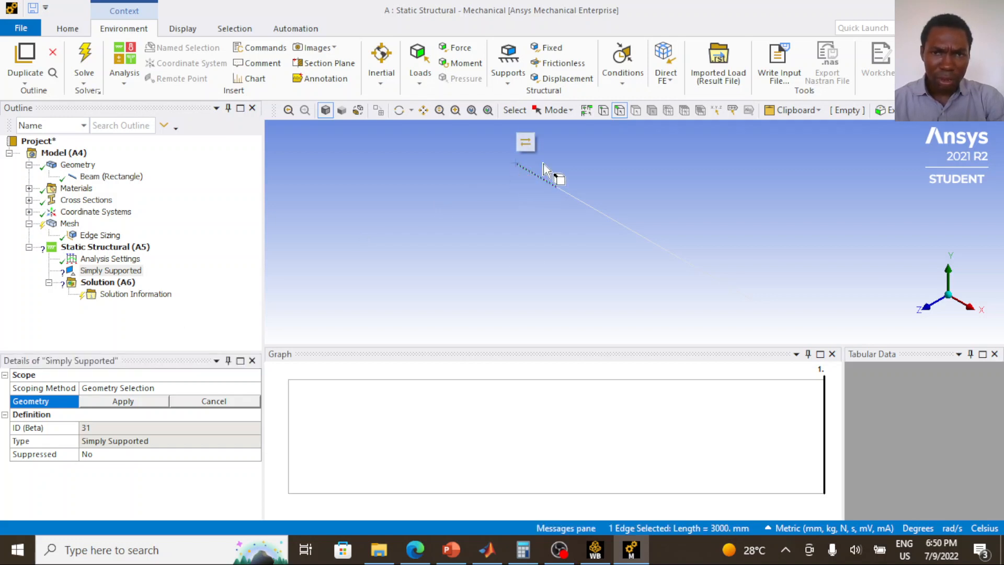
click(603, 110)
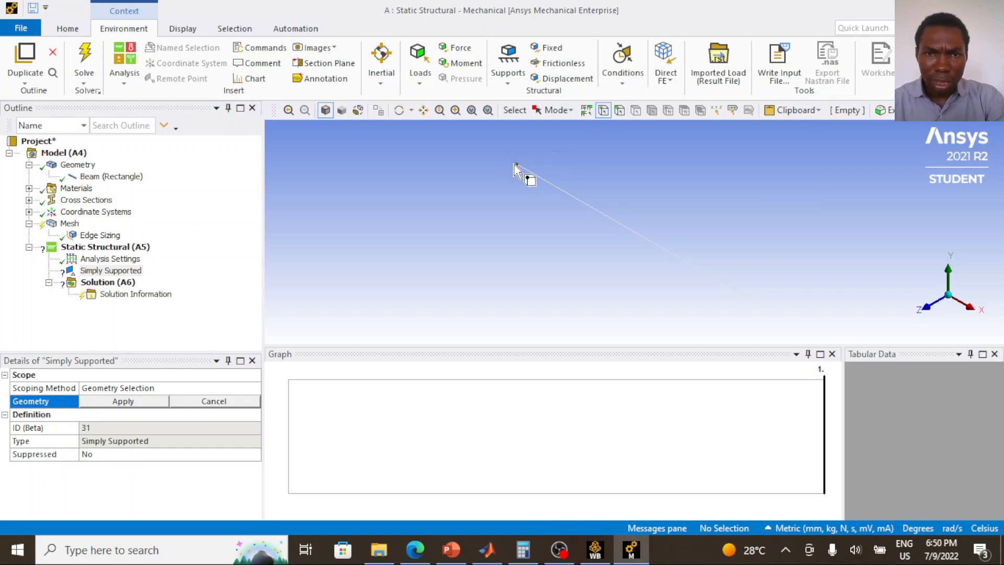
click(515, 164)
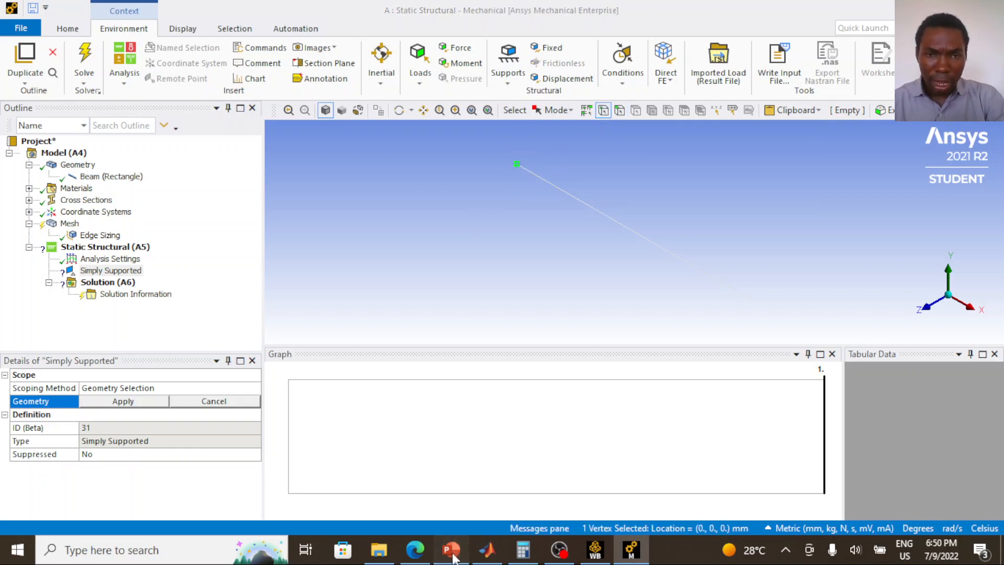
Circle support A on the PowerPoint beam diagram, return to Ansys Mechanical and apply the picked vertex to the simple support
click(451, 549)
mouse_move(296, 304)
mouse_down()
mouse_move(367, 341)
mouse_move(324, 285)
mouse_move(361, 307)
mouse_up()
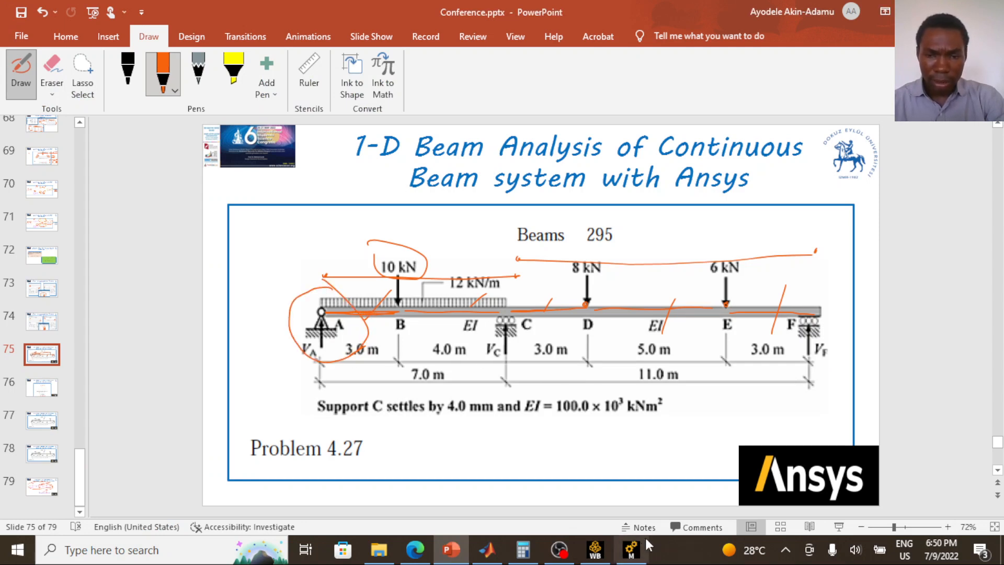
click(630, 548)
click(112, 272)
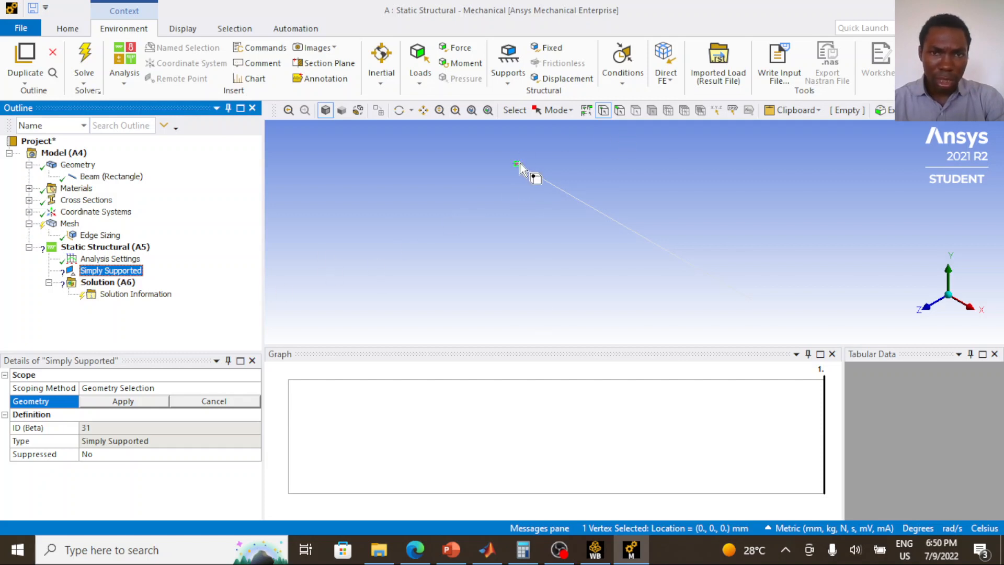
click(152, 401)
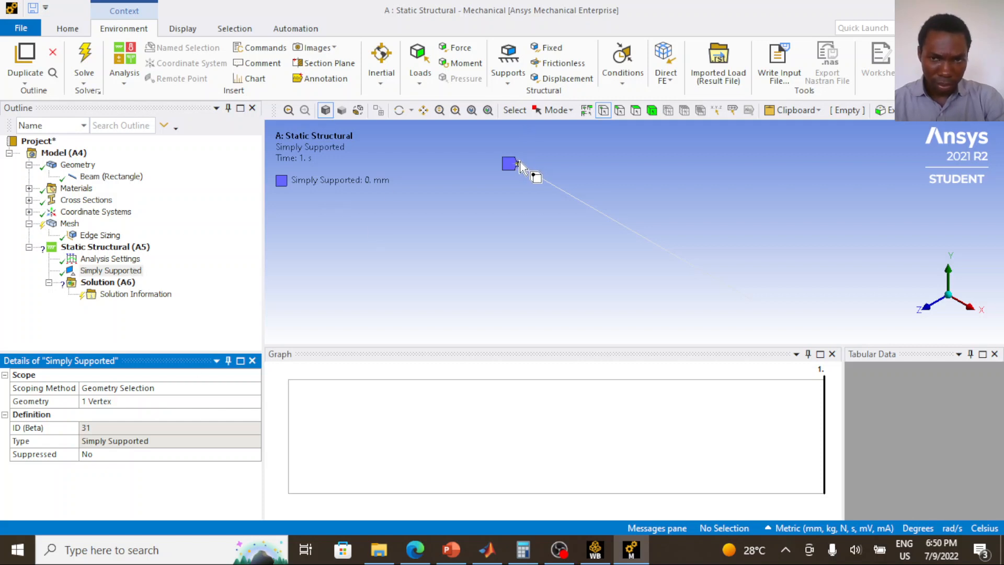
Switch to PowerPoint and circle supports C and F on the beam diagram
click(451, 549)
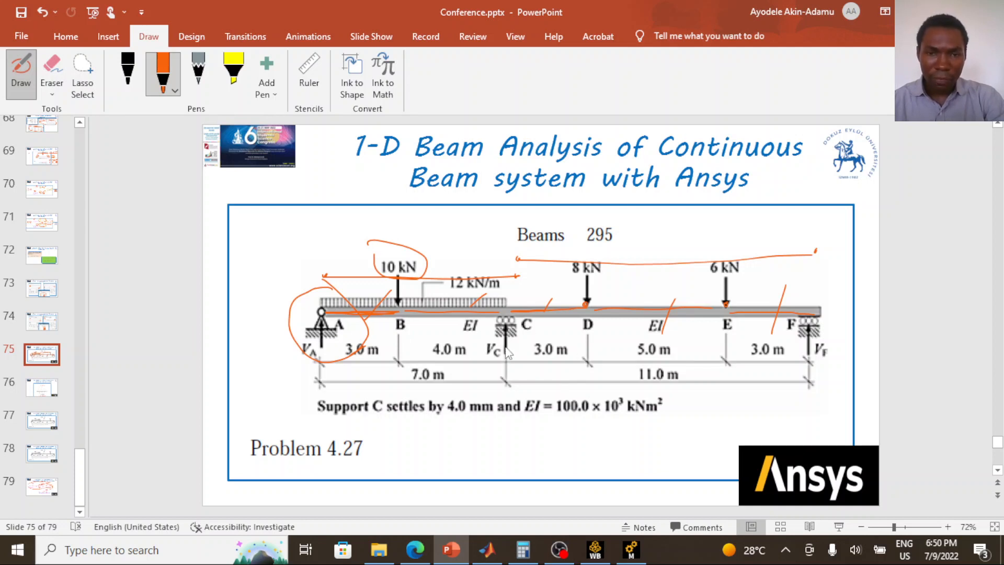
mouse_move(509, 299)
mouse_down()
mouse_move(480, 360)
mouse_move(539, 363)
mouse_move(494, 295)
mouse_move(487, 311)
mouse_up()
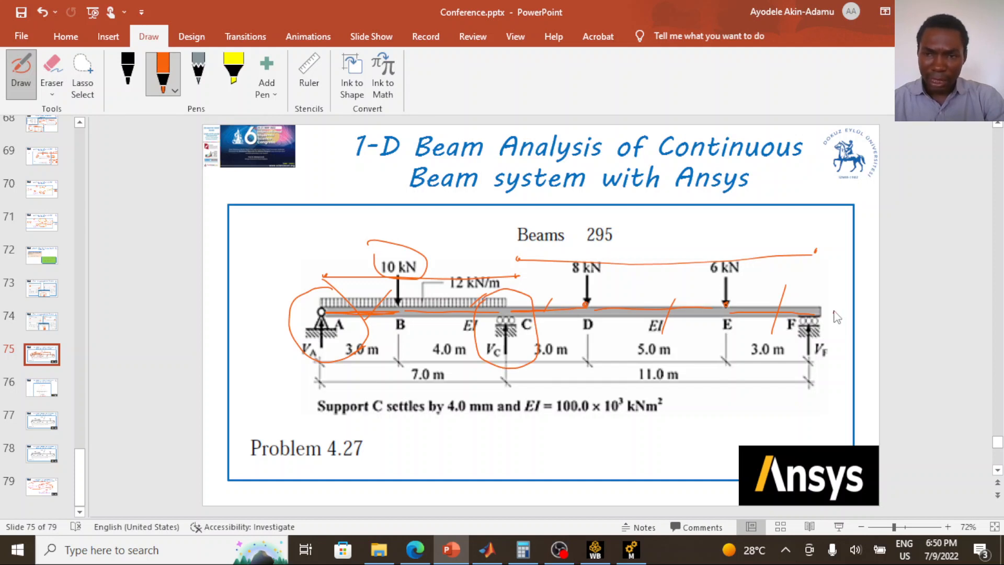
mouse_move(834, 312)
mouse_down()
mouse_move(773, 331)
mouse_move(816, 372)
mouse_move(831, 310)
mouse_move(813, 301)
mouse_up()
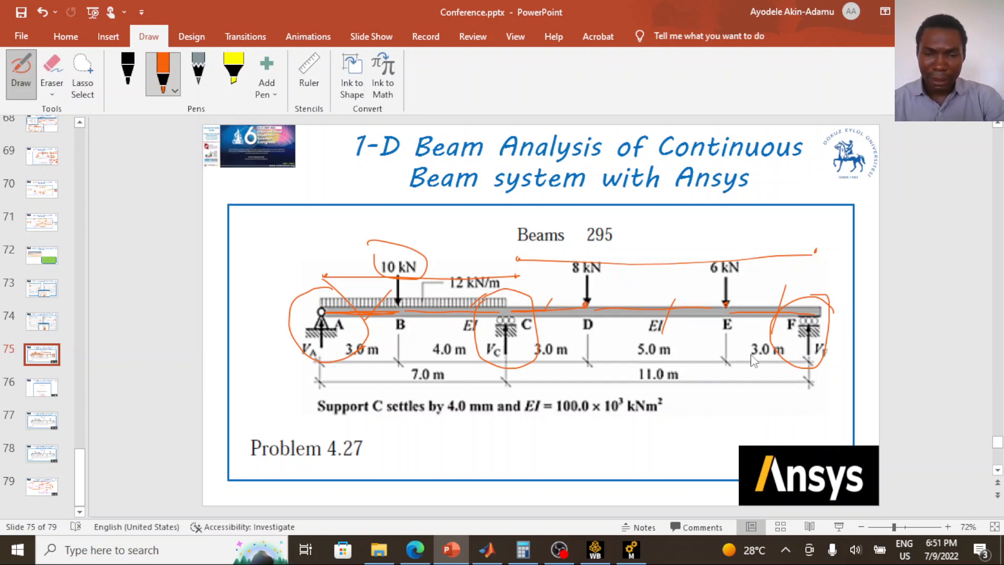
Return to Ansys Mechanical and insert a Displacement condition on the beam's end vertex at F
click(631, 549)
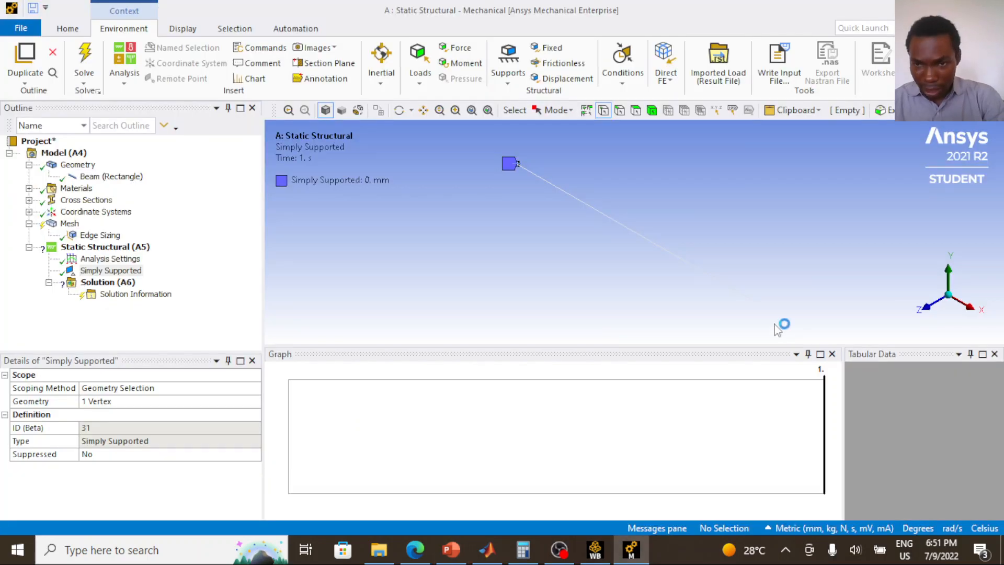
click(751, 301)
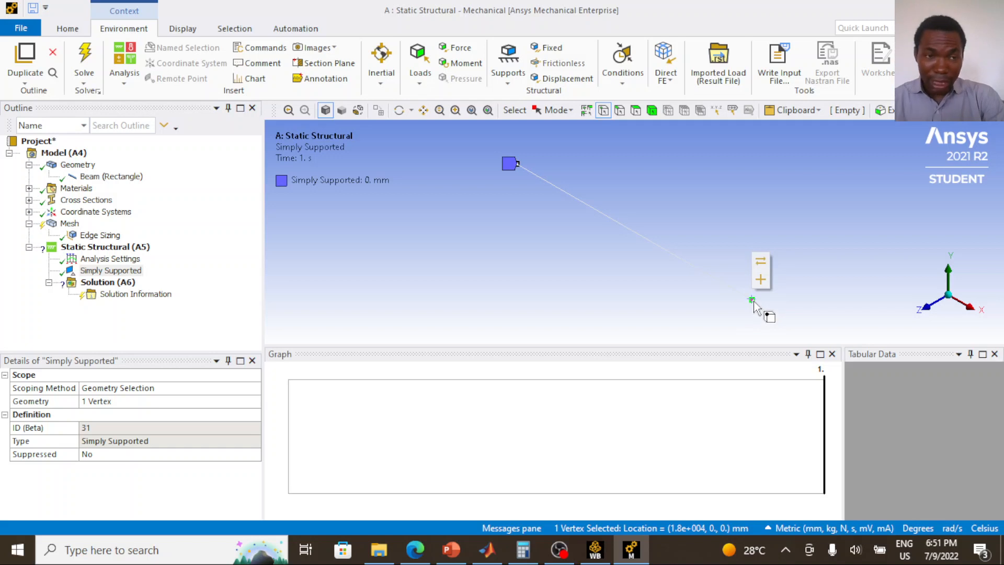
click(119, 274)
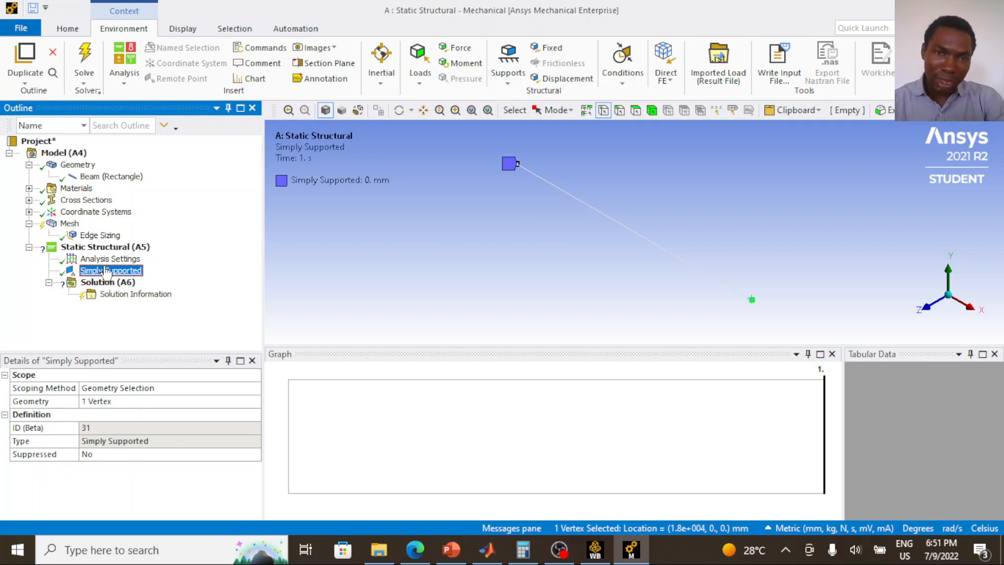
click(117, 251)
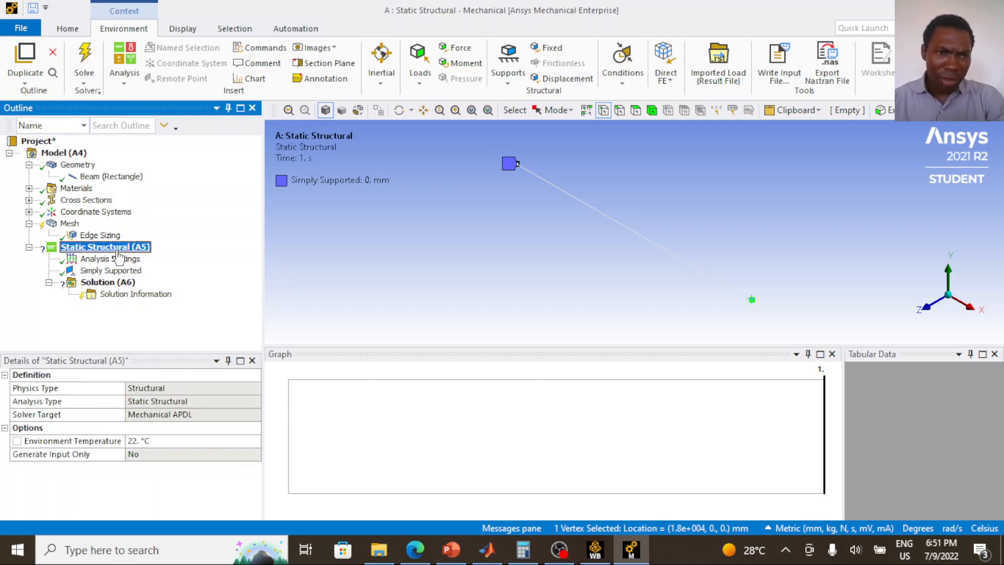
right_click(117, 252)
mouse_move(232, 266)
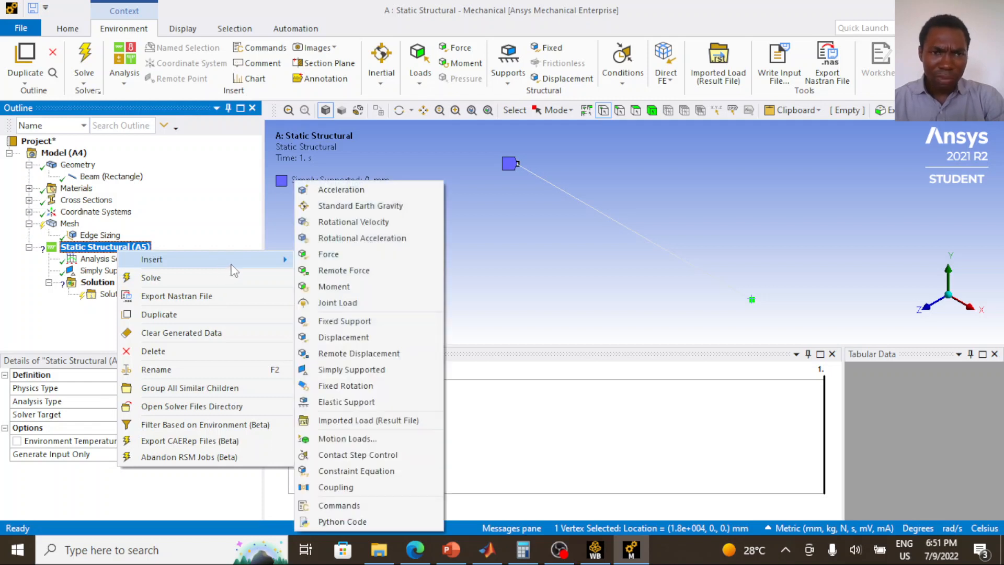
click(384, 337)
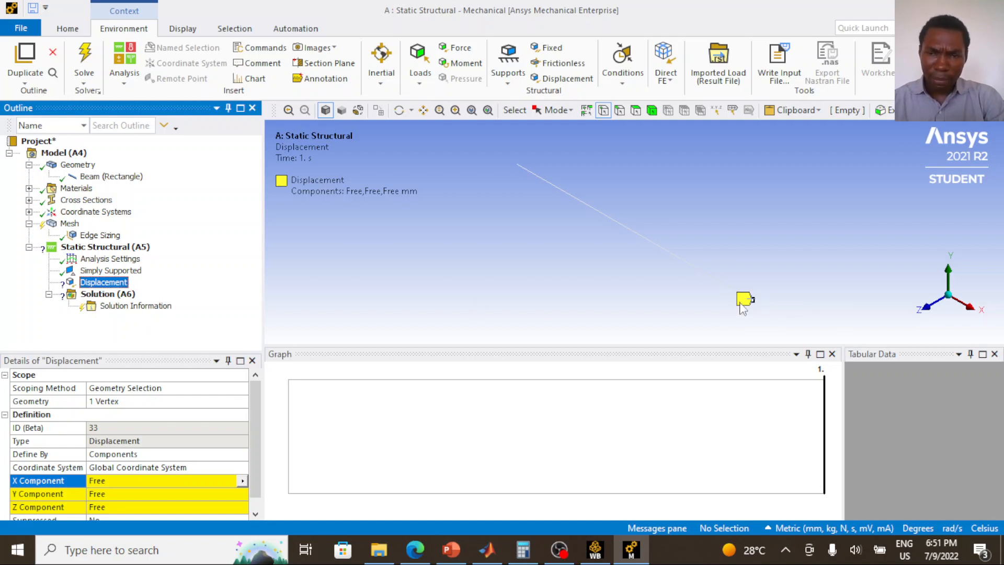
Set the Y component of the displacement at F to 0 mm, leaving X and Z free
scroll(179, 474, down, 1)
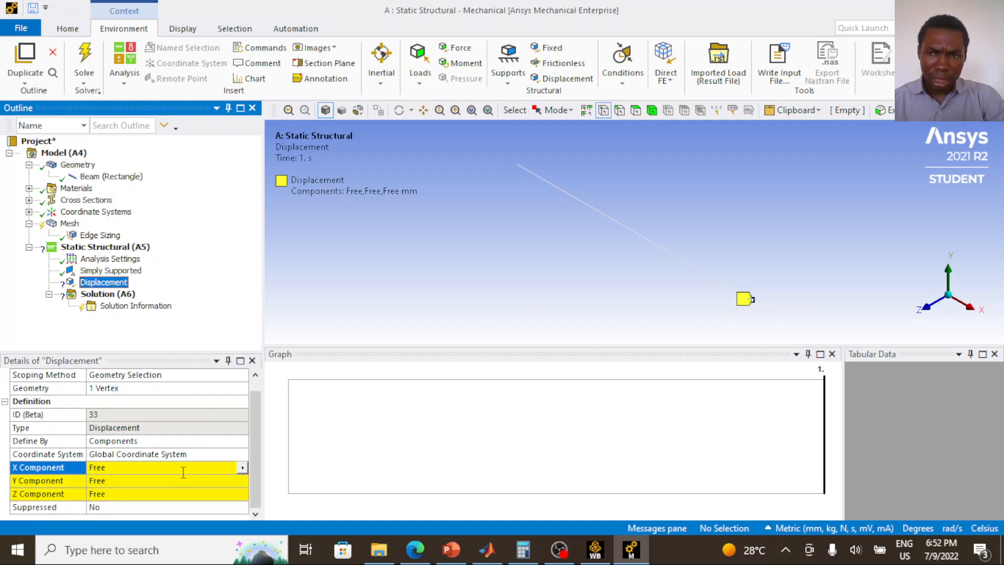
click(155, 480)
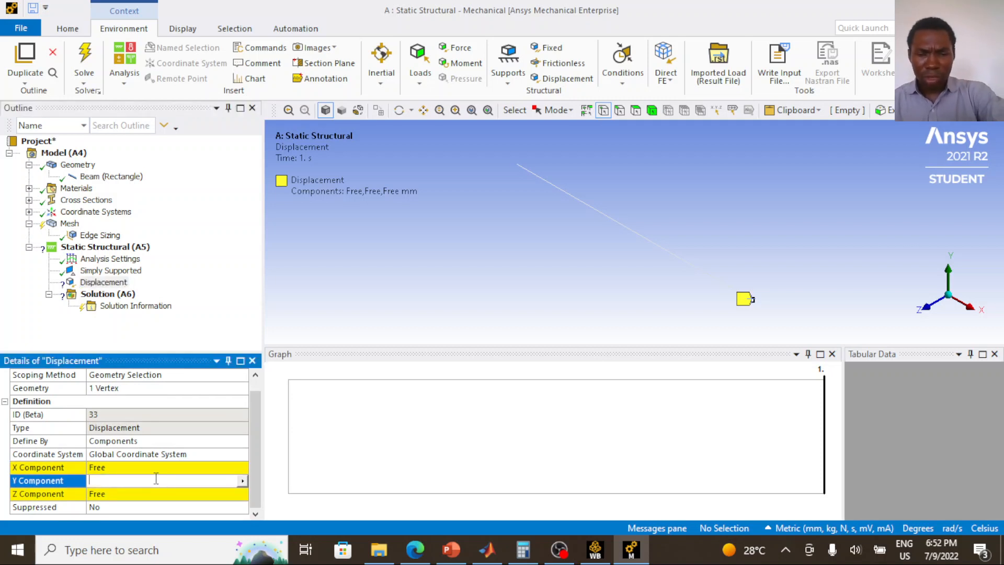
text(0)
key(Return)
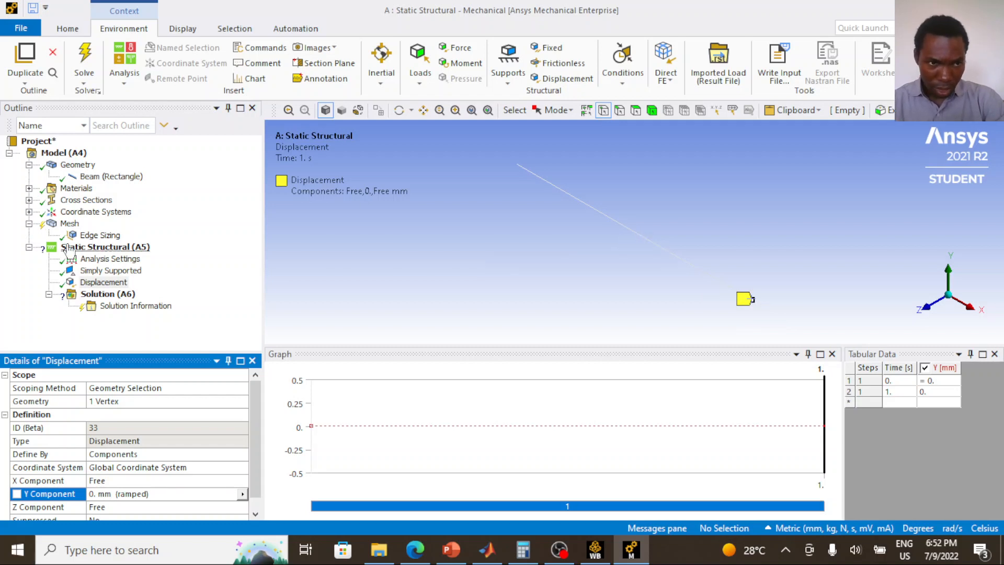
Duplicate the displacement condition at F and rescope the copy to the intermediate vertex at support C
click(107, 283)
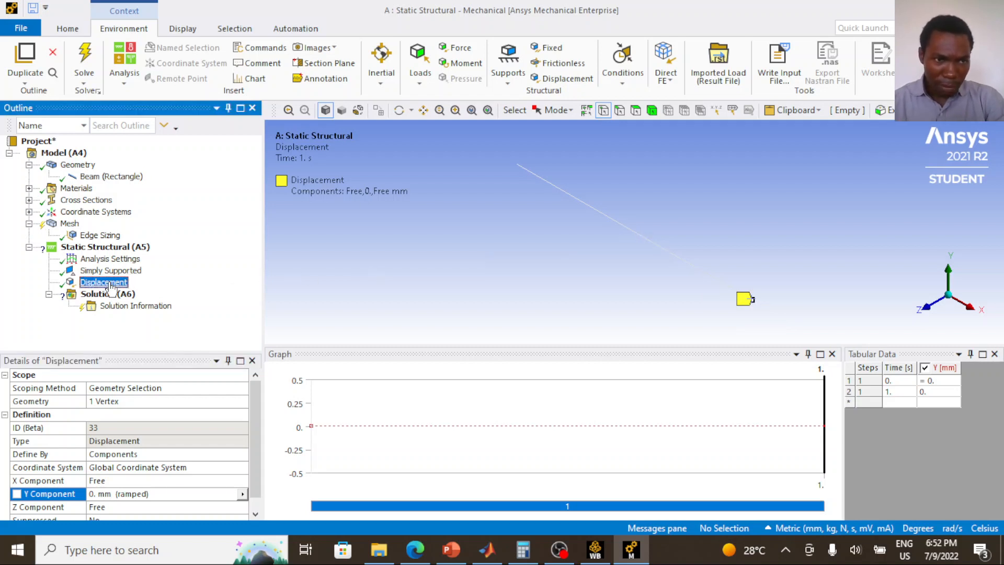
right_click(110, 286)
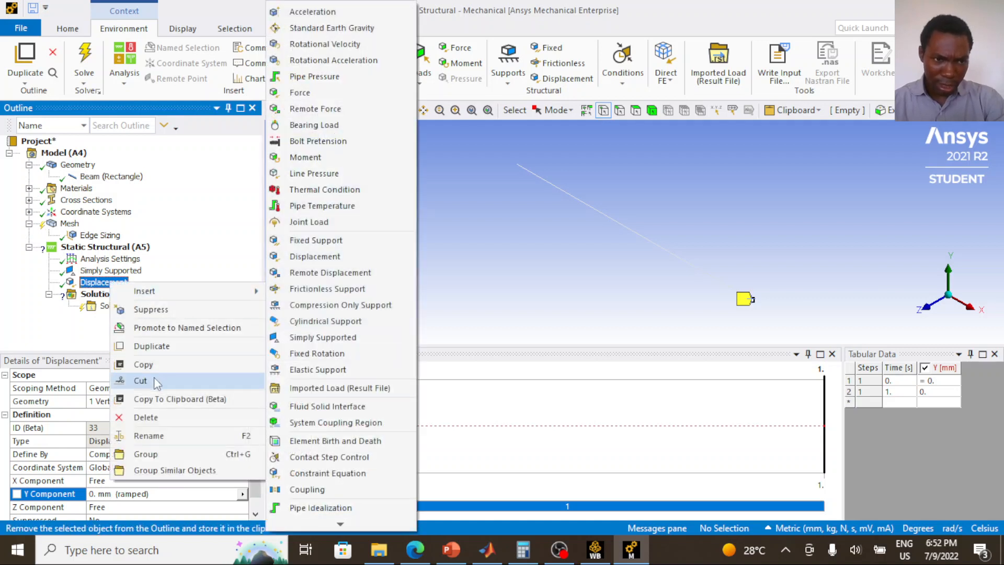
click(159, 349)
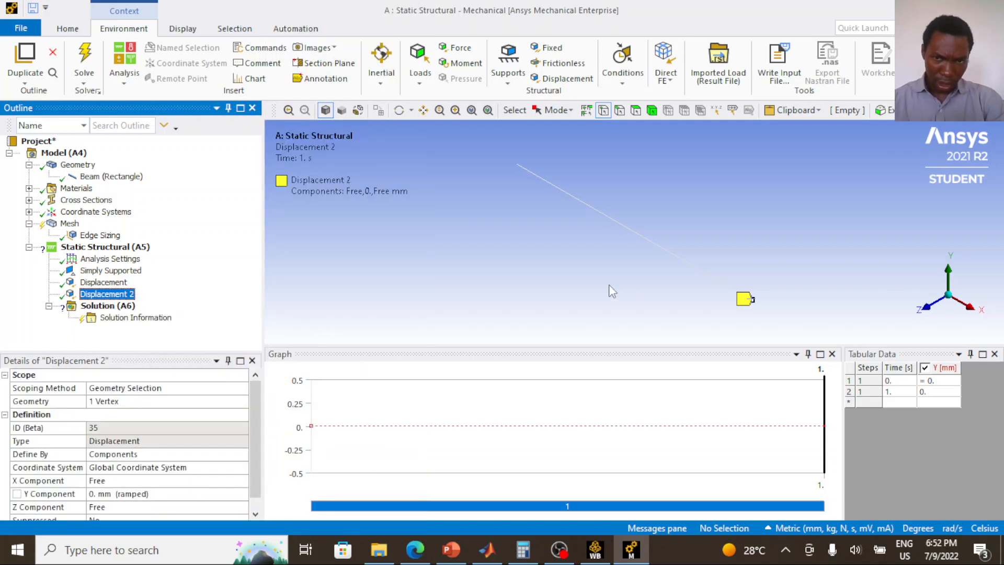
click(648, 239)
click(128, 401)
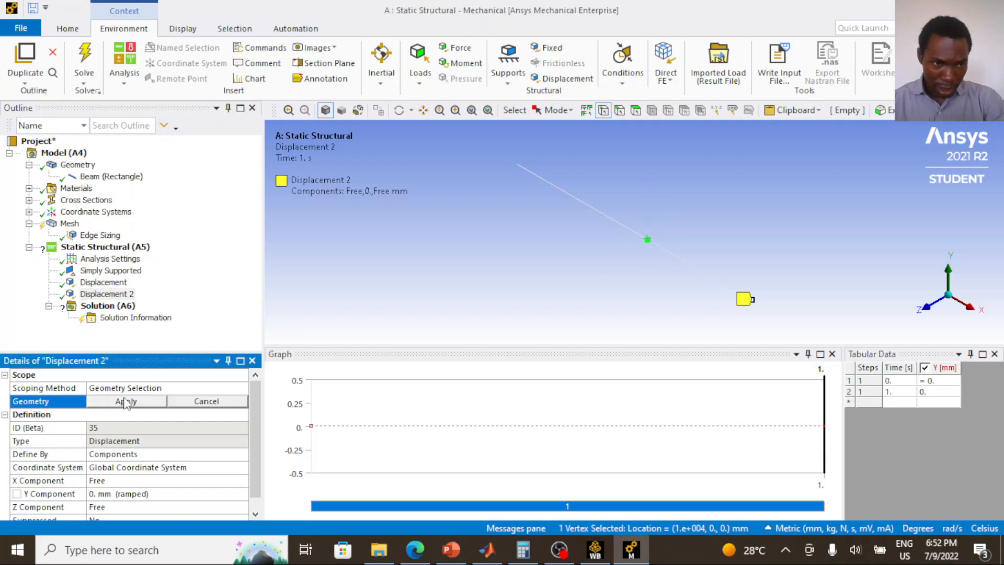
click(128, 401)
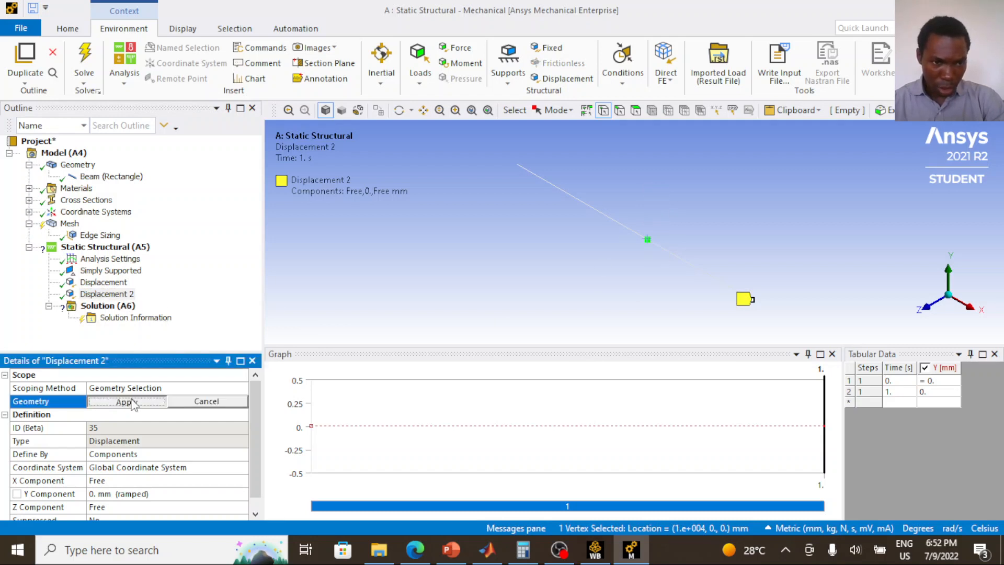
Set the Y component of the displacement at support C to -4 mm
scroll(116, 495, down, 1)
click(112, 481)
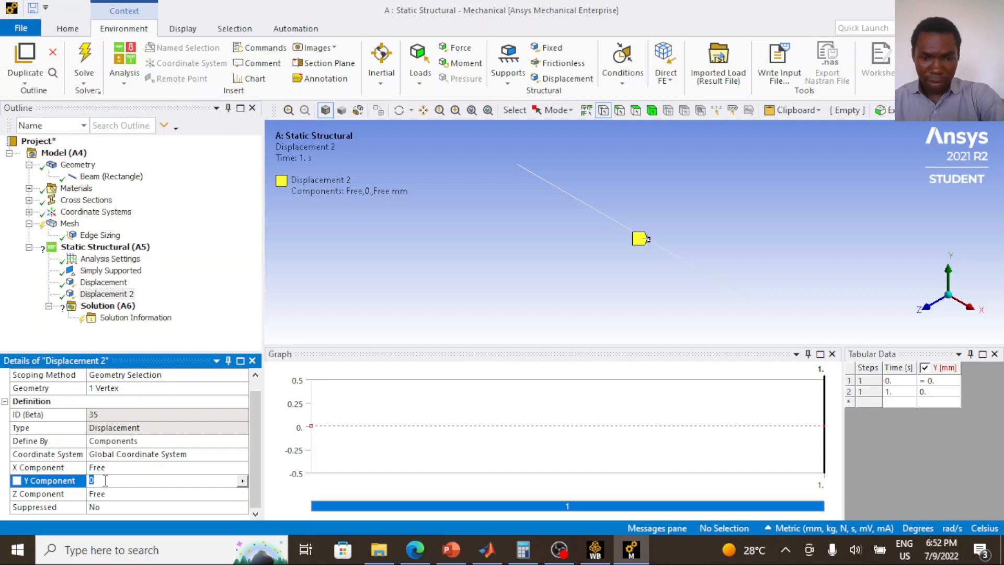
key(Return)
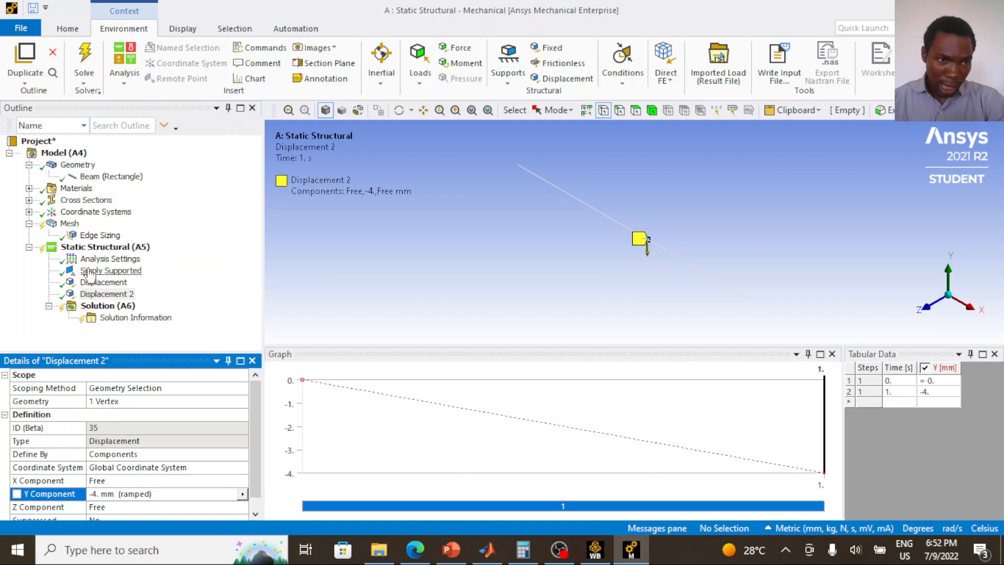
Group the simple support and both displacement conditions into a folder named Support
click(110, 270)
ctrl+click(103, 282)
ctrl+click(102, 294)
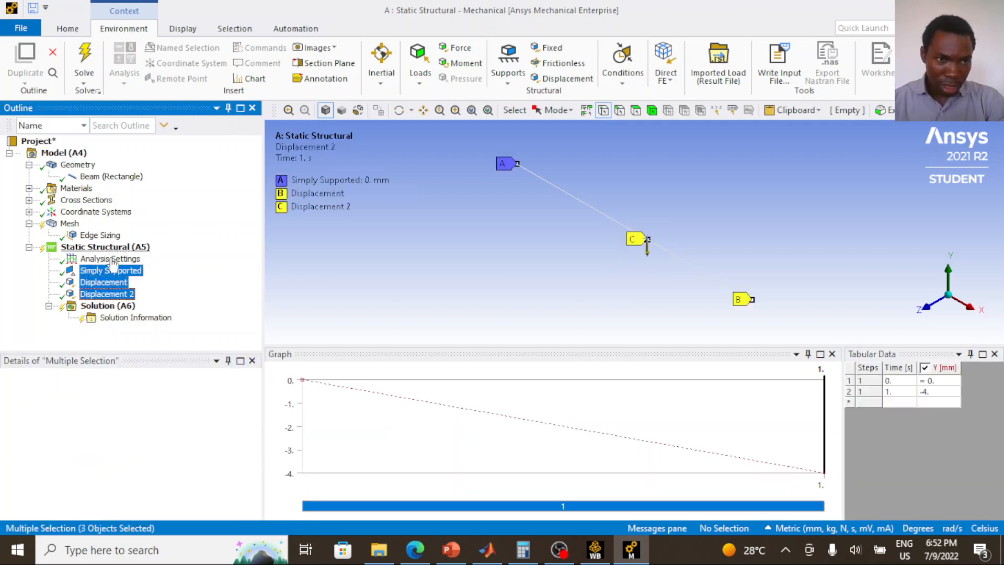
right_click(111, 274)
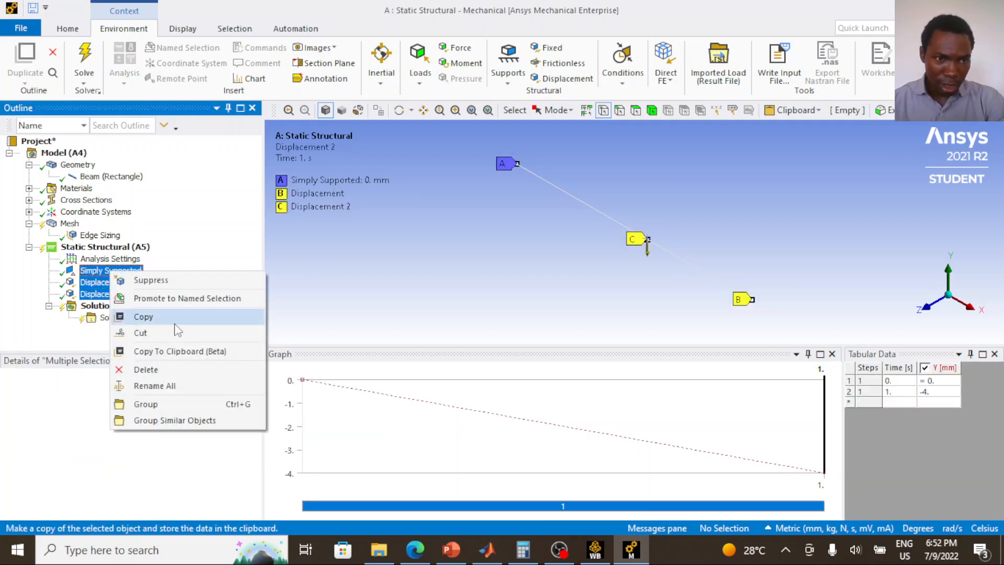
click(169, 407)
text(S)
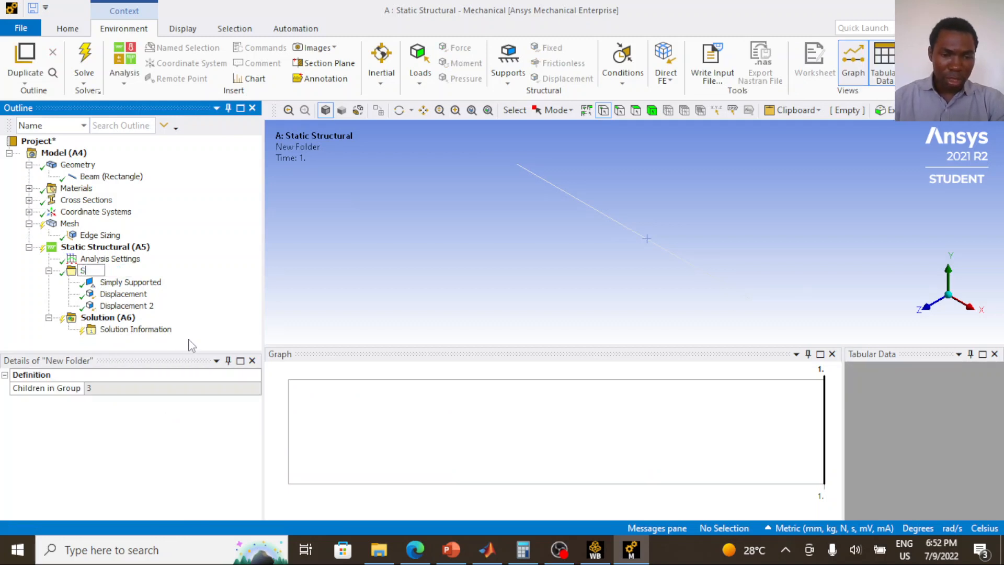
text(upport)
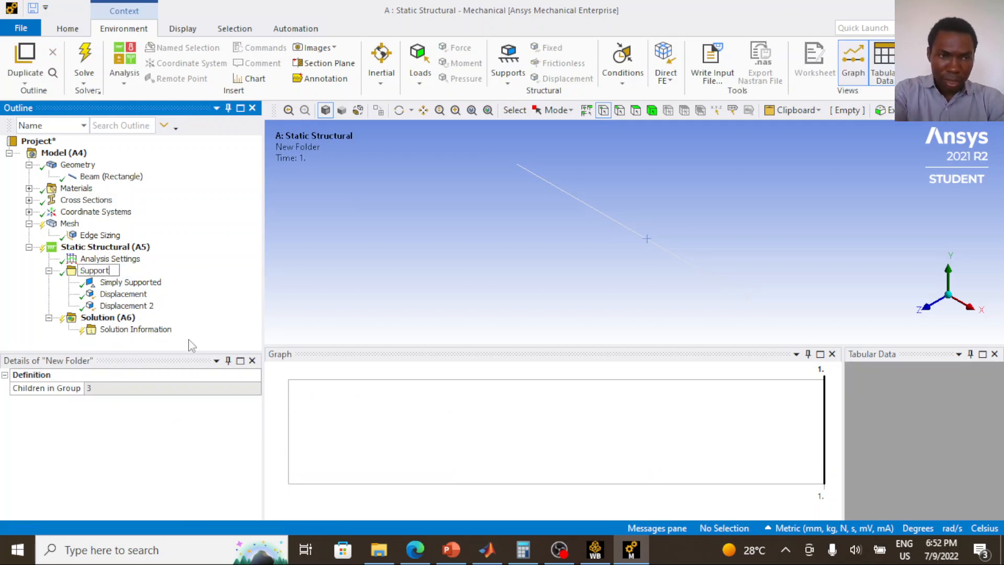
key(Return)
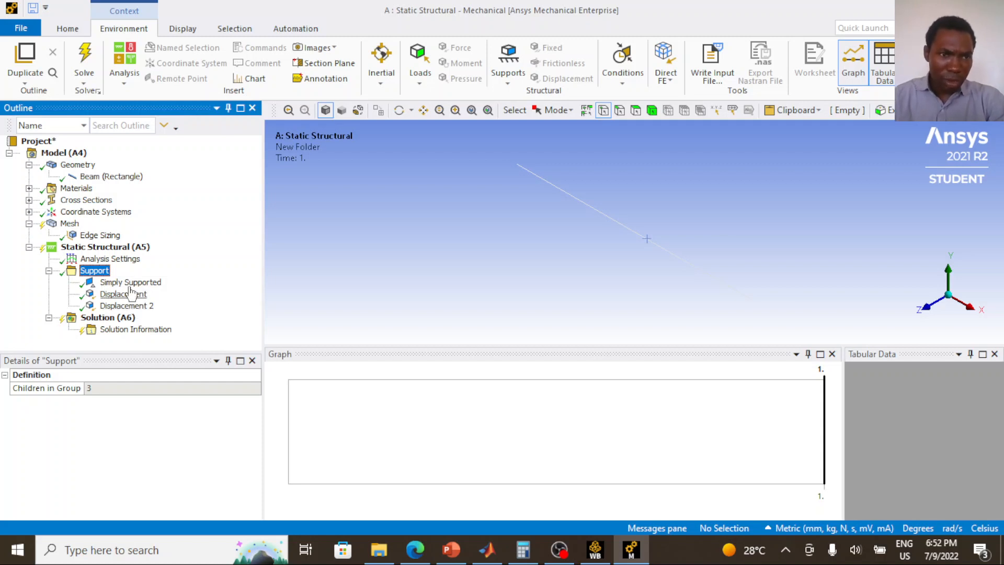
click(127, 247)
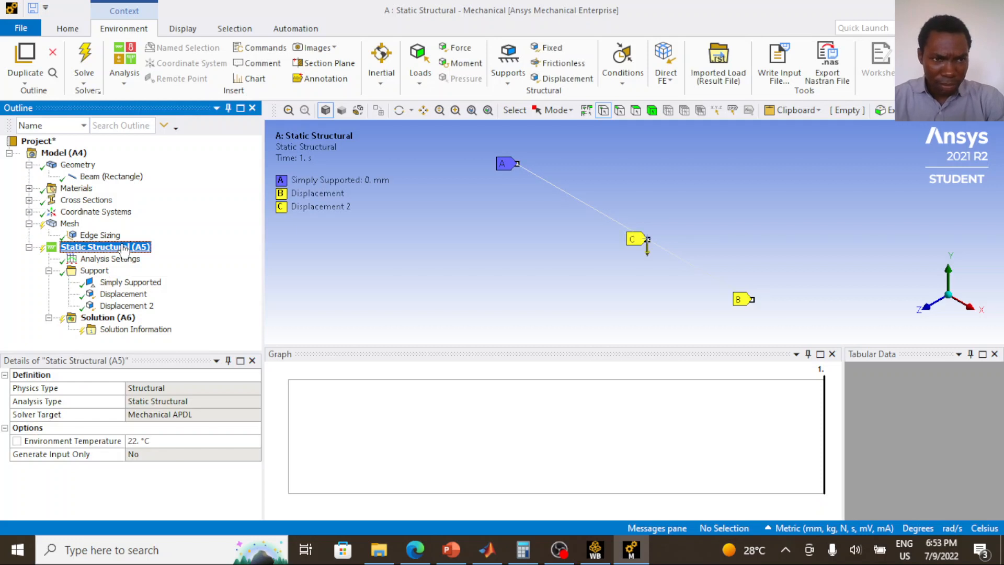
right_click(124, 249)
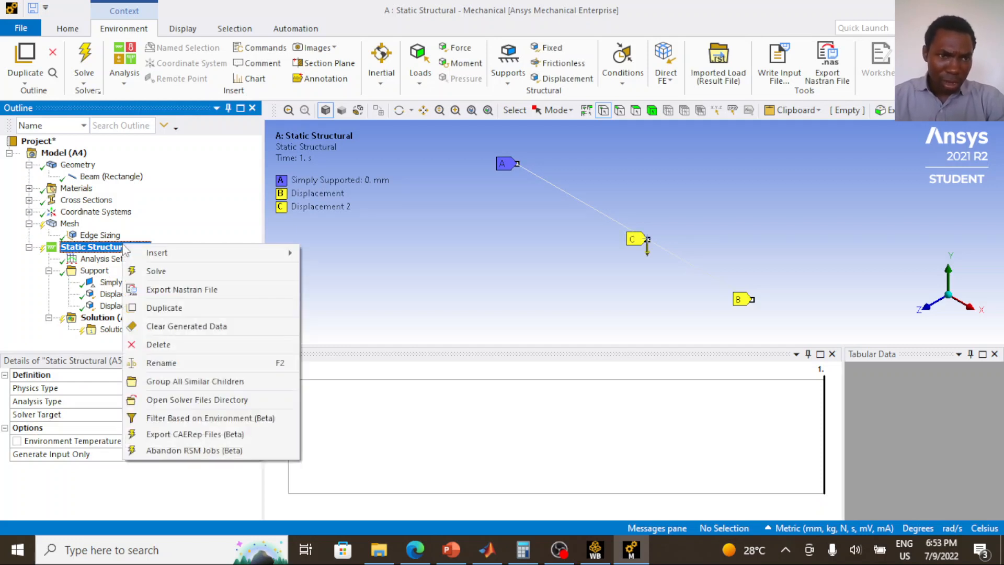
mouse_move(157, 252)
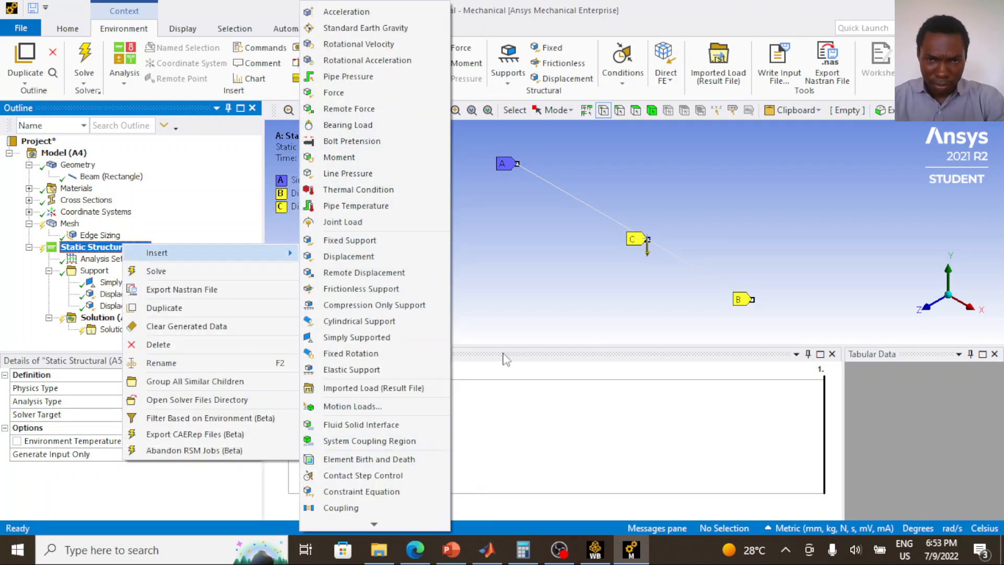
click(146, 253)
click(515, 188)
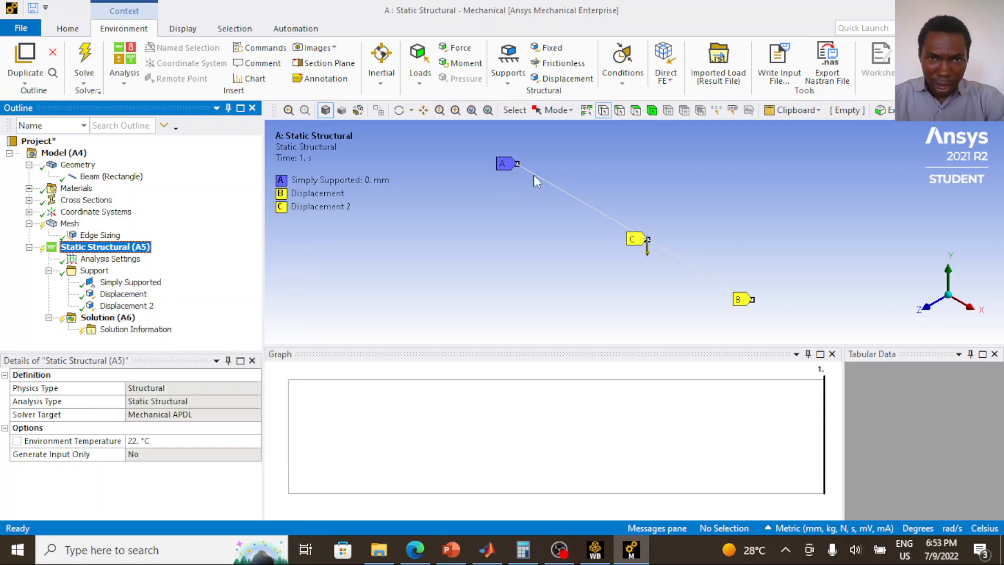
Use the edge selection filter to select the 3000 mm beam edge between A and B
click(534, 175)
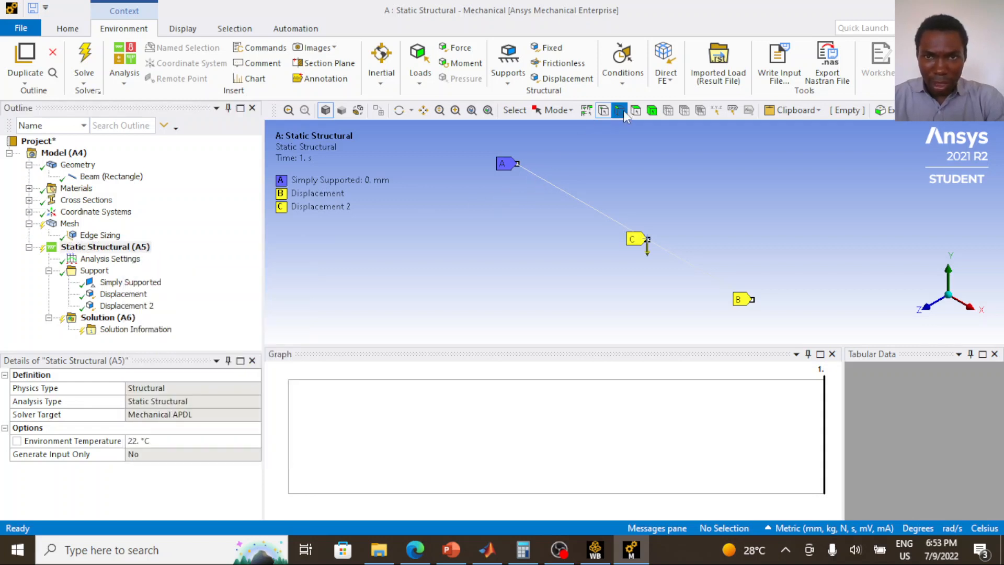
click(544, 182)
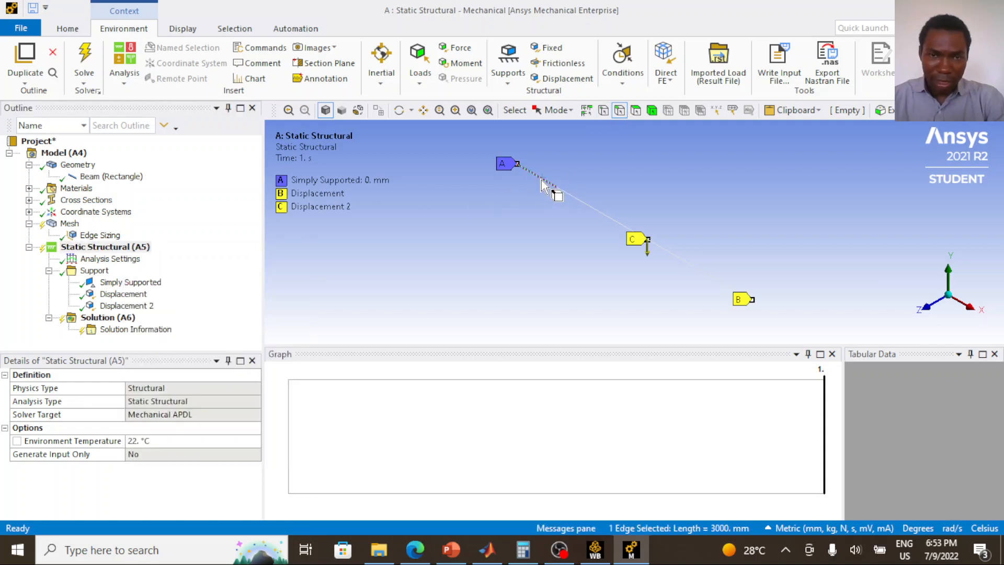
click(577, 201)
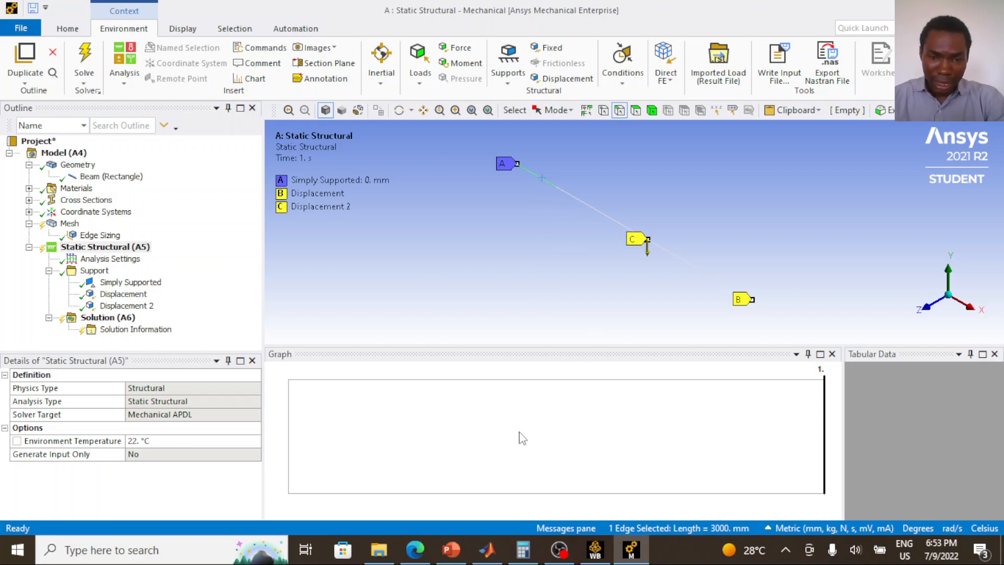
Switch to PowerPoint and erase the ink annotations from the beam diagram
click(452, 549)
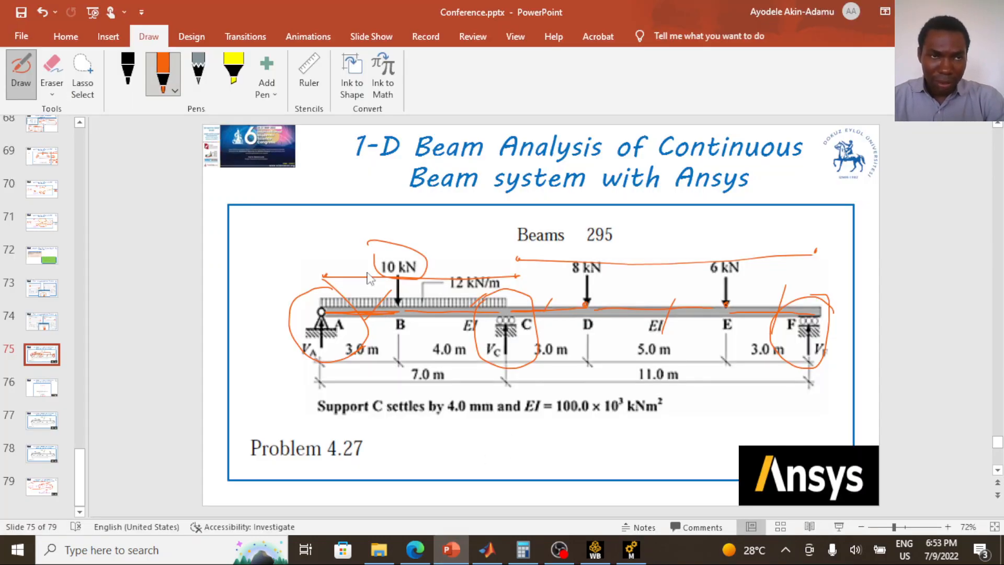
mouse_move(382, 320)
mouse_down()
mouse_move(366, 283)
mouse_move(358, 295)
mouse_move(393, 264)
mouse_move(757, 322)
mouse_move(840, 292)
mouse_move(845, 202)
mouse_up()
click(52, 73)
drag(358, 350, 363, 302)
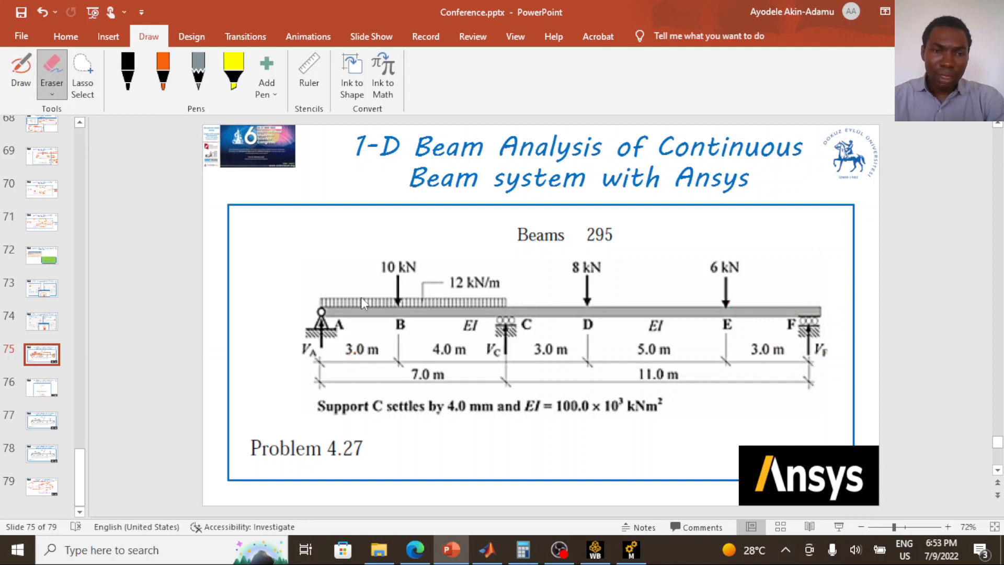
key(Escape)
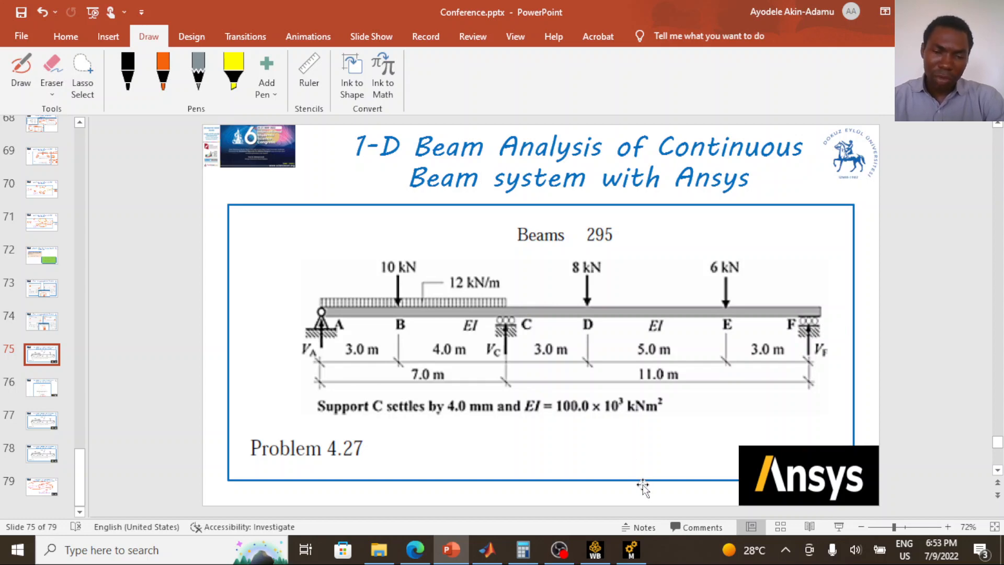
Return to Ansys Mechanical and insert a Force load on the selected edge between A and B
click(639, 547)
click(122, 251)
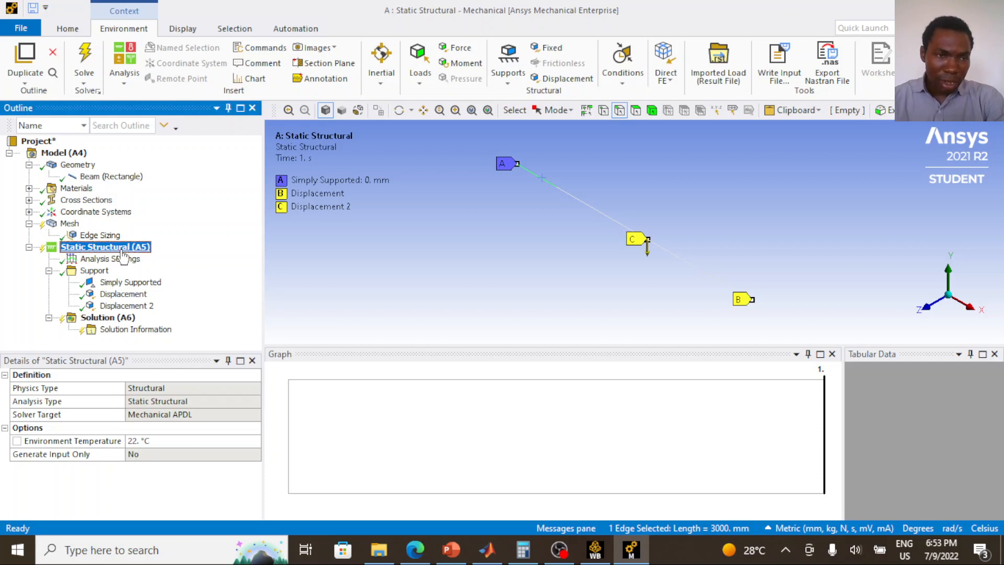
right_click(124, 255)
mouse_move(272, 257)
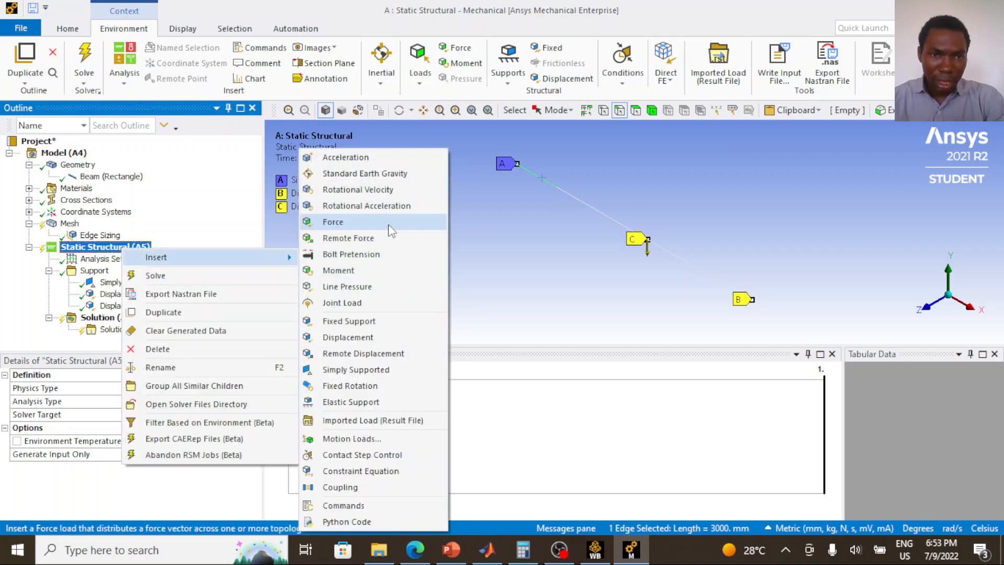
click(349, 230)
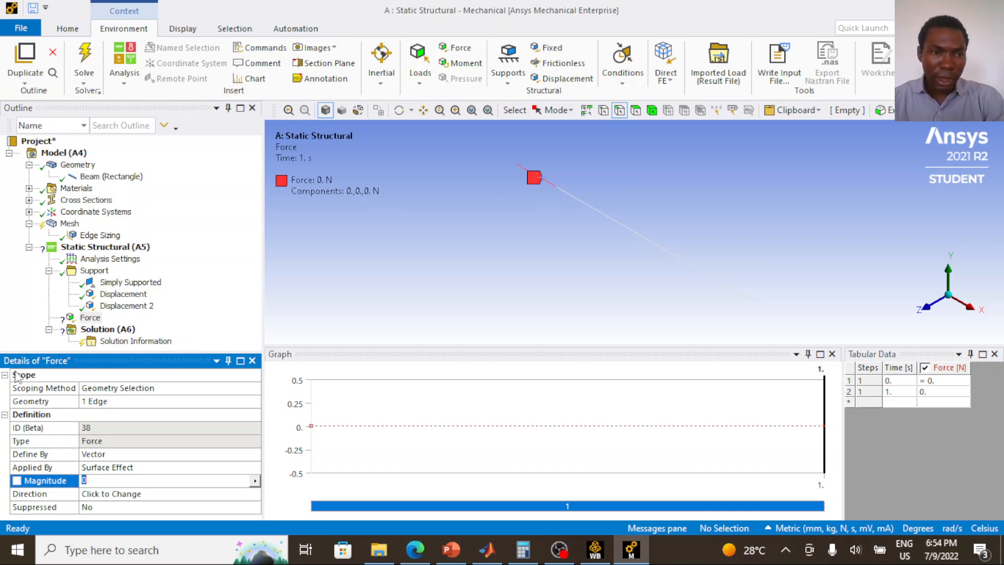
Change the Force load's definition from Vector to Components
click(98, 320)
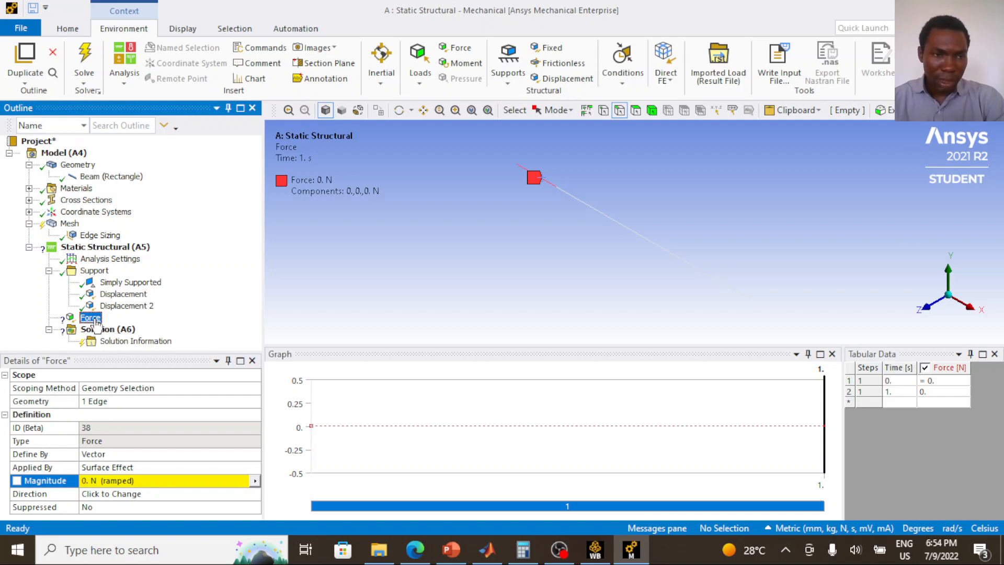
click(144, 459)
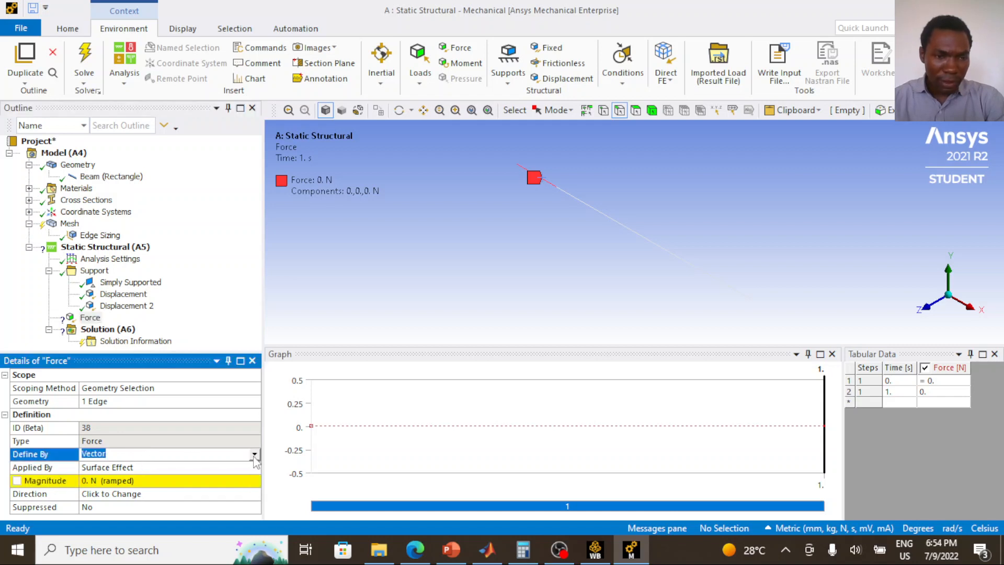
click(255, 455)
click(208, 466)
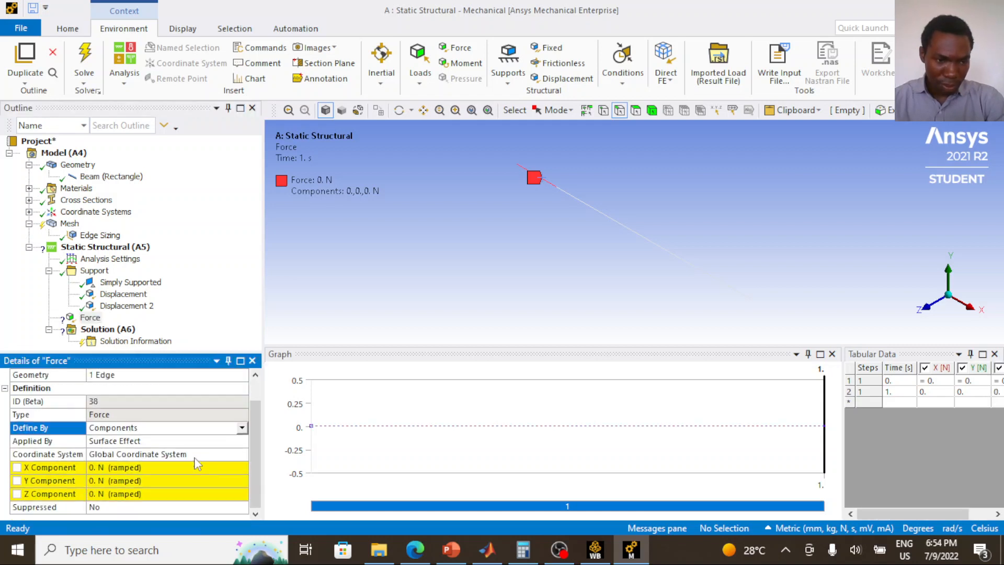
Switch to PowerPoint to check the applied loads on the beam diagram
click(85, 319)
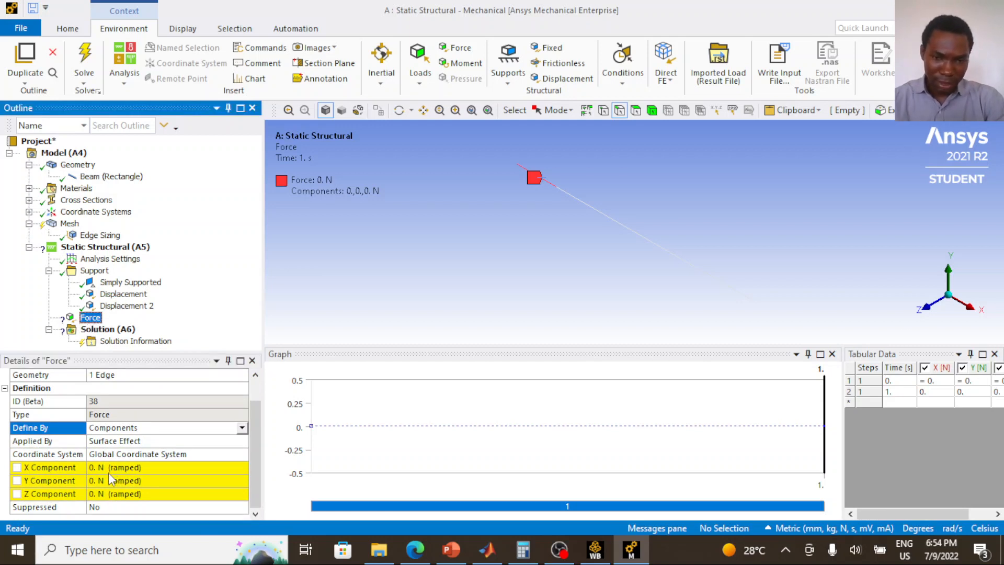
mouse_move(450, 549)
click(433, 428)
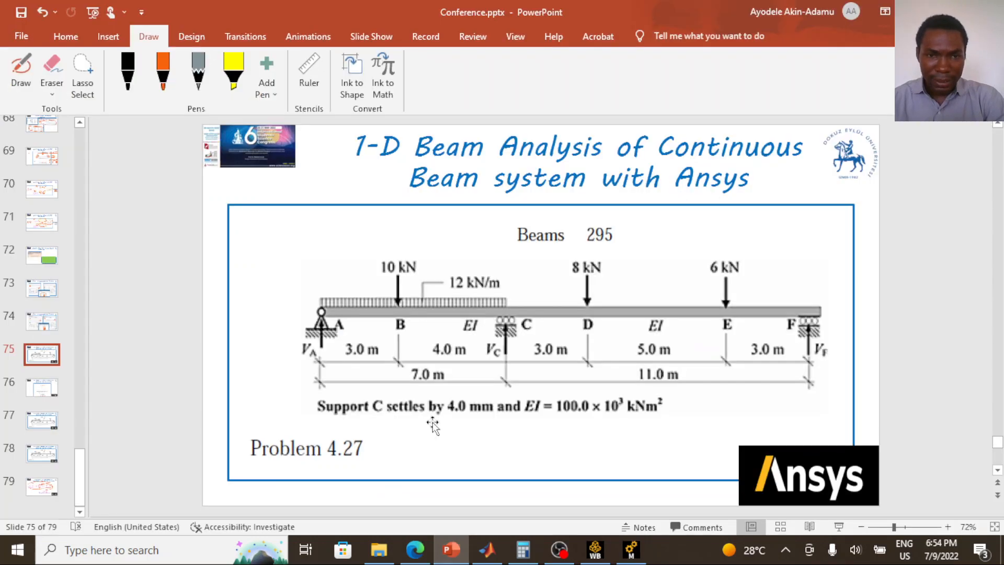
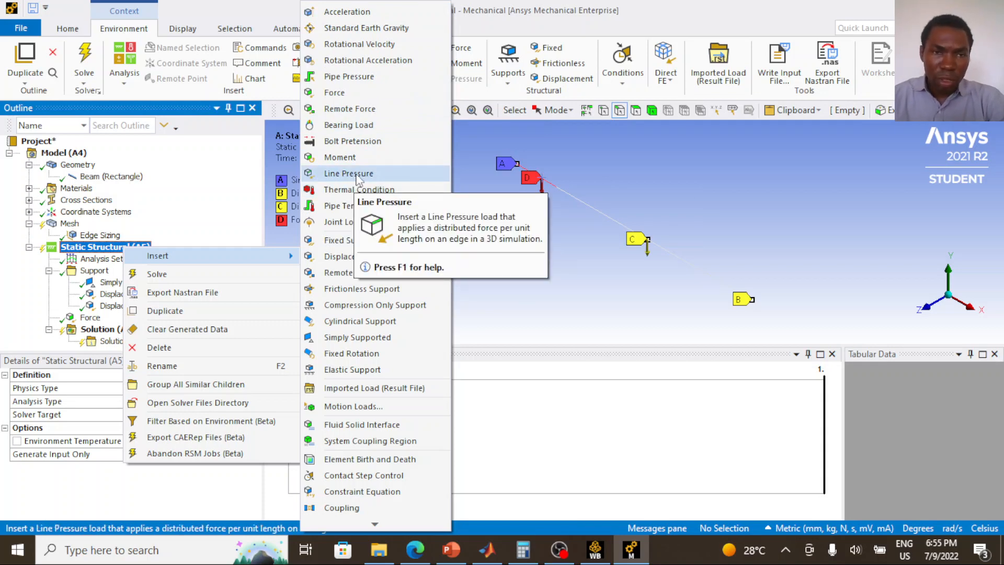
Insert a Line Pressure load scoped to the beam edge between A and B
click(356, 172)
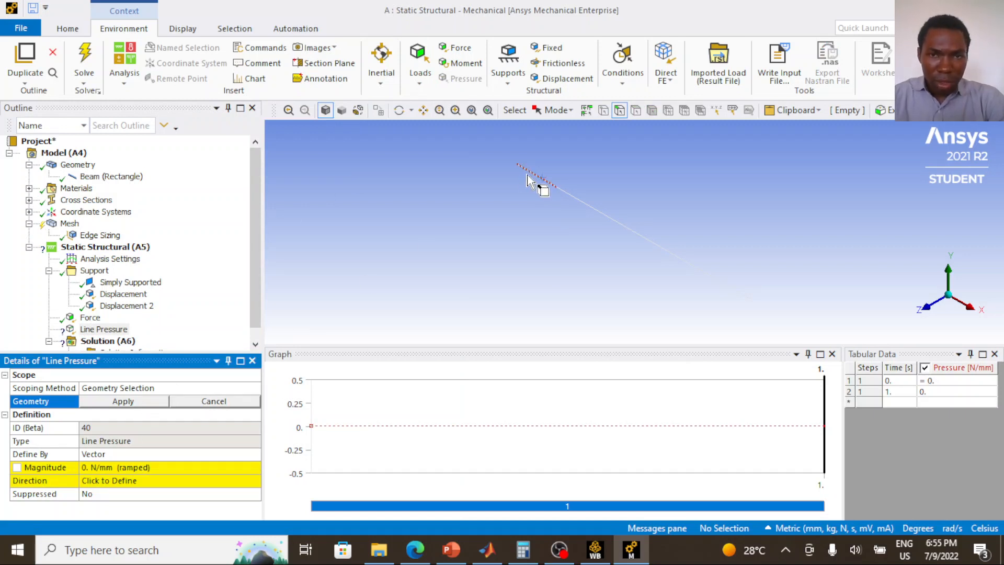
click(532, 173)
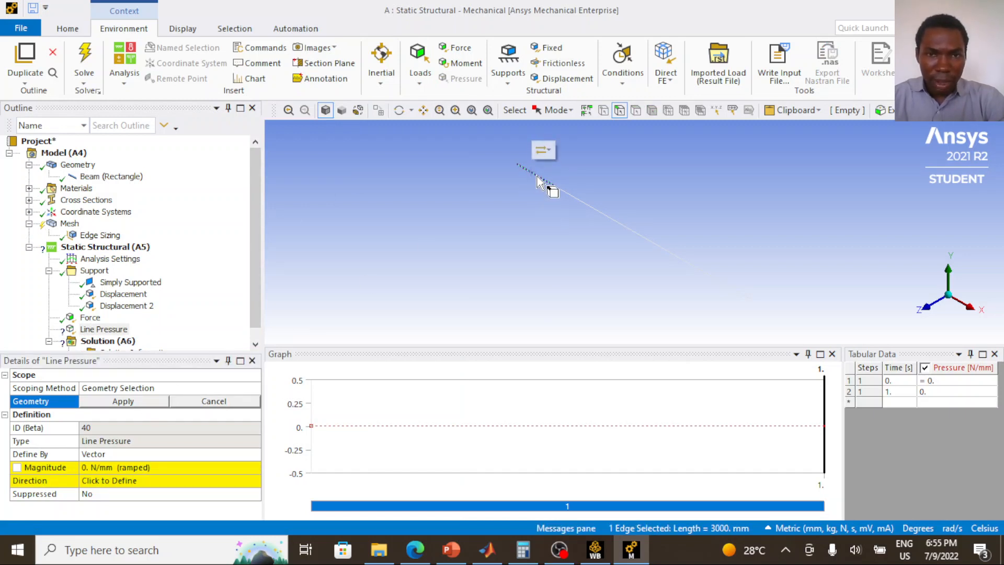
click(135, 411)
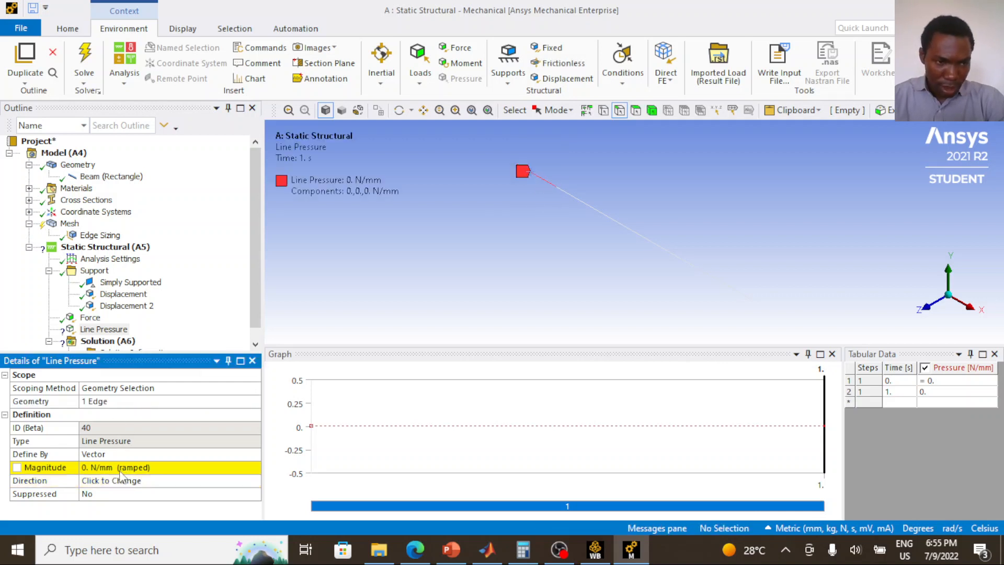
Define the line pressure by Components instead of Vector and open its Y component for editing
click(128, 453)
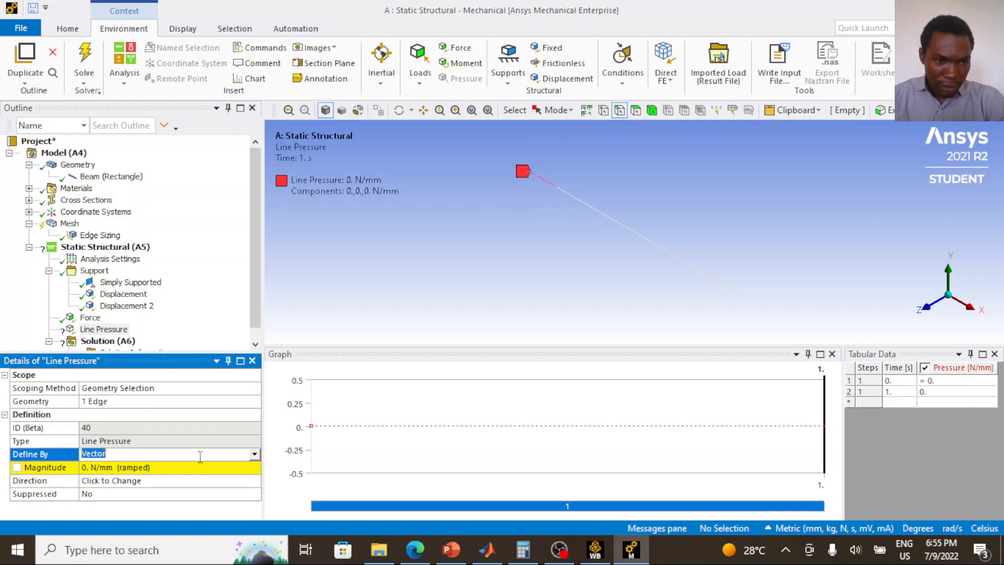
click(254, 454)
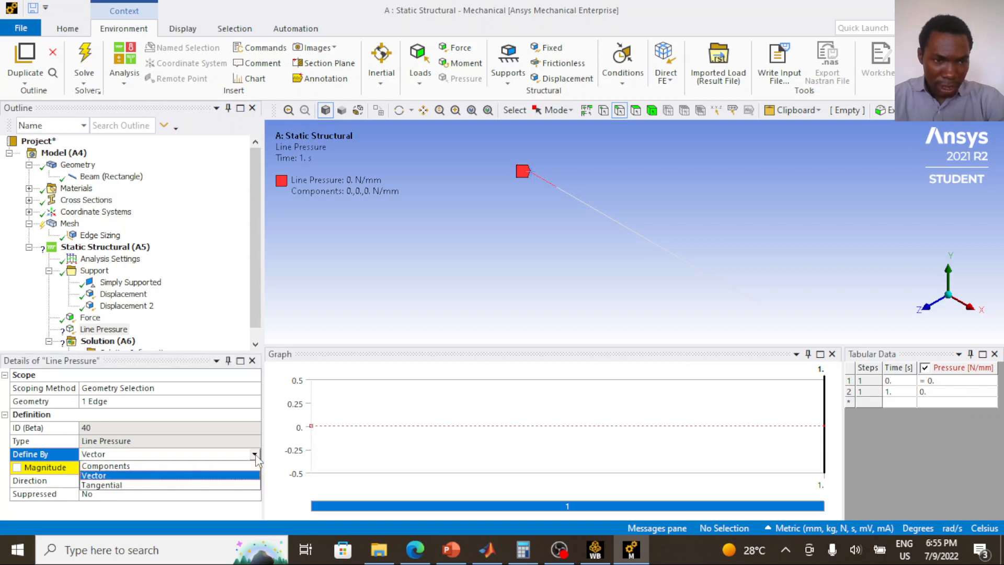
click(218, 466)
scroll(198, 483, down, 1)
click(139, 481)
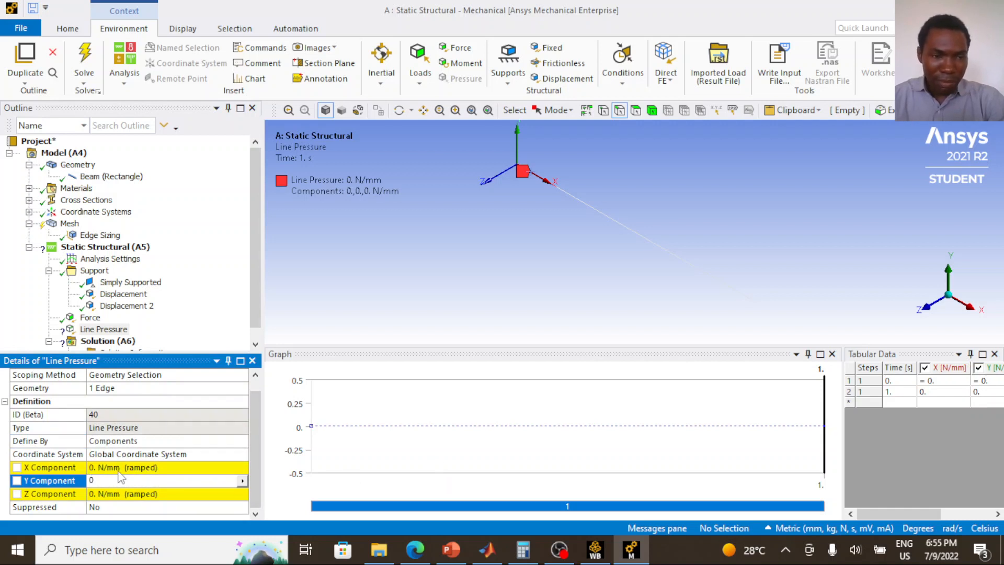
Change the unit system to Metric (m, kg, N, s, V, A)
click(808, 528)
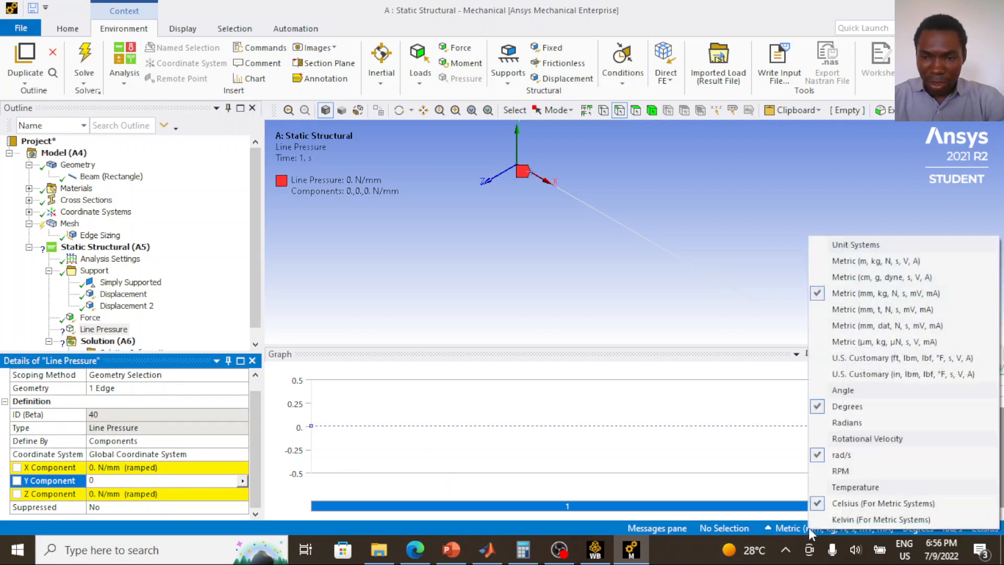
click(891, 262)
click(112, 494)
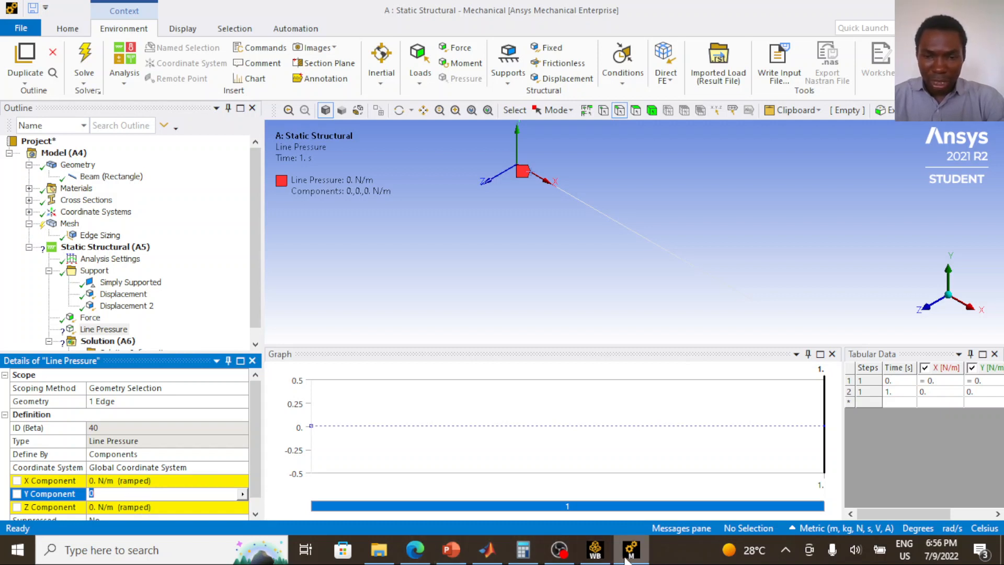
Check the distributed load on the PowerPoint beam diagram, and set the line pressure's Y component to -12000 N/m in Ansys Mechanical
click(451, 549)
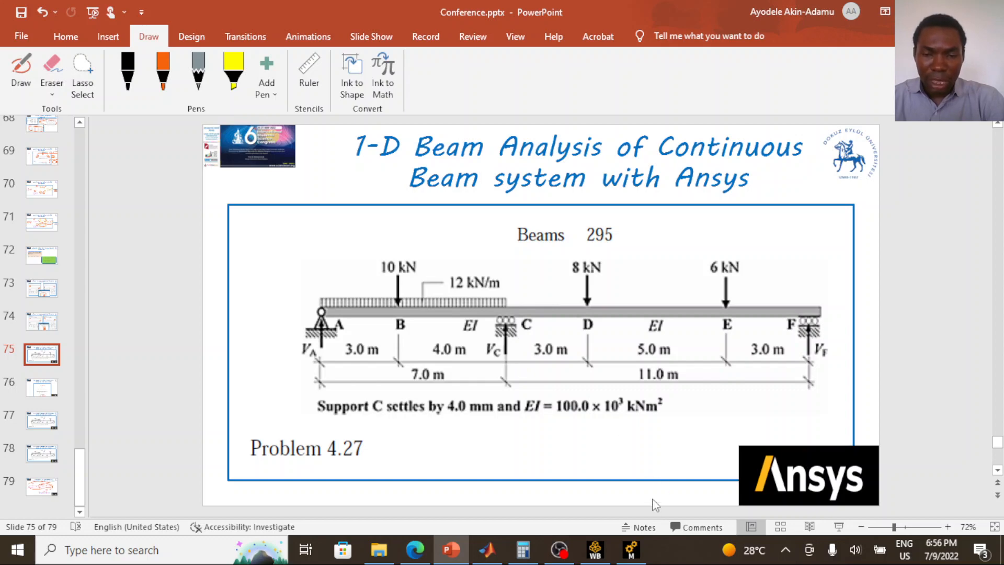
click(630, 549)
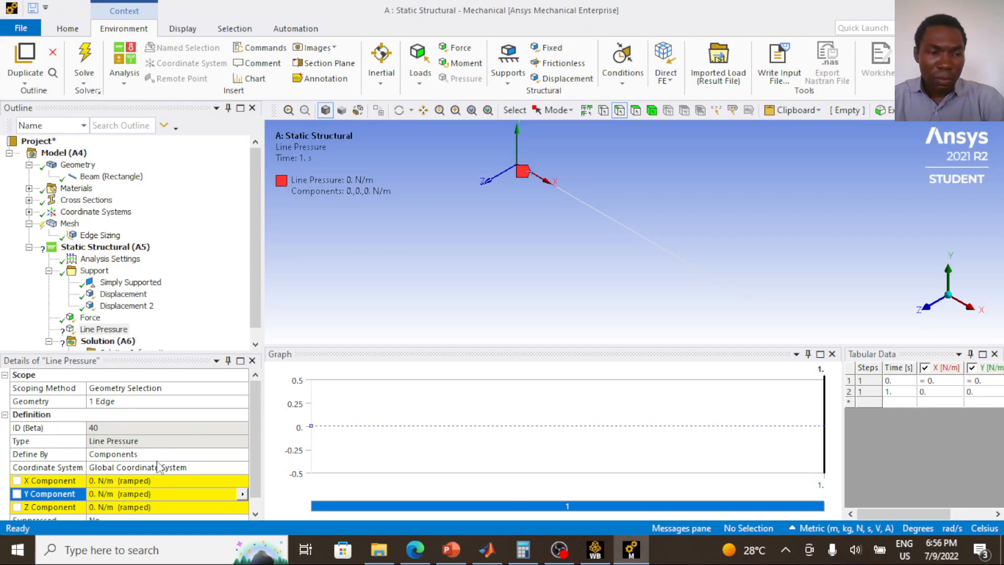
click(150, 494)
text(12000)
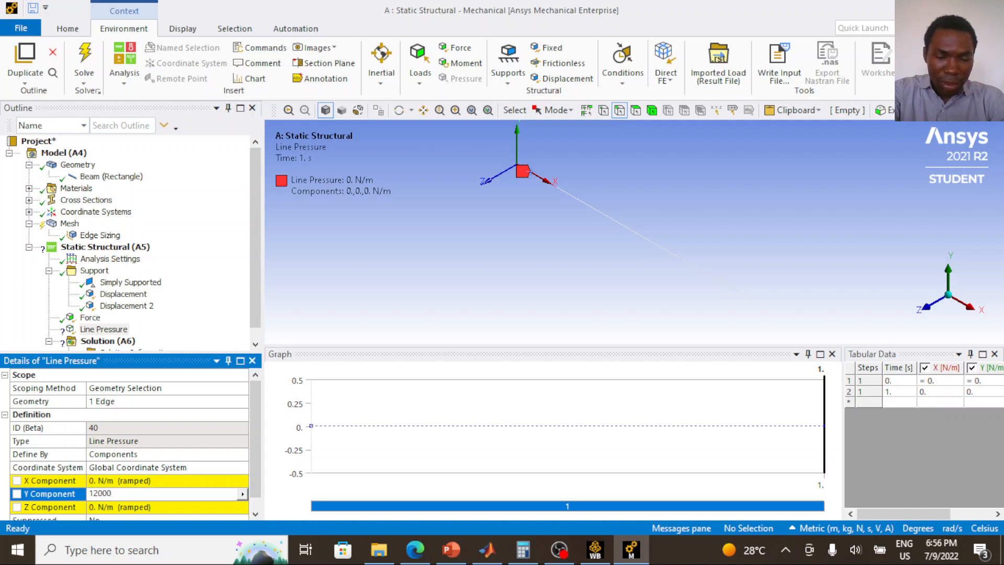
key(Return)
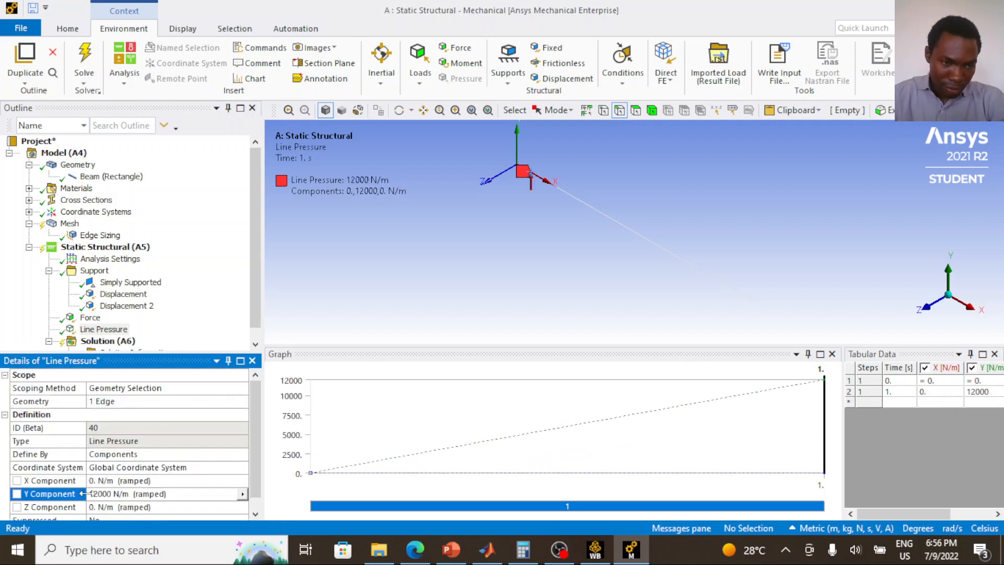
click(98, 494)
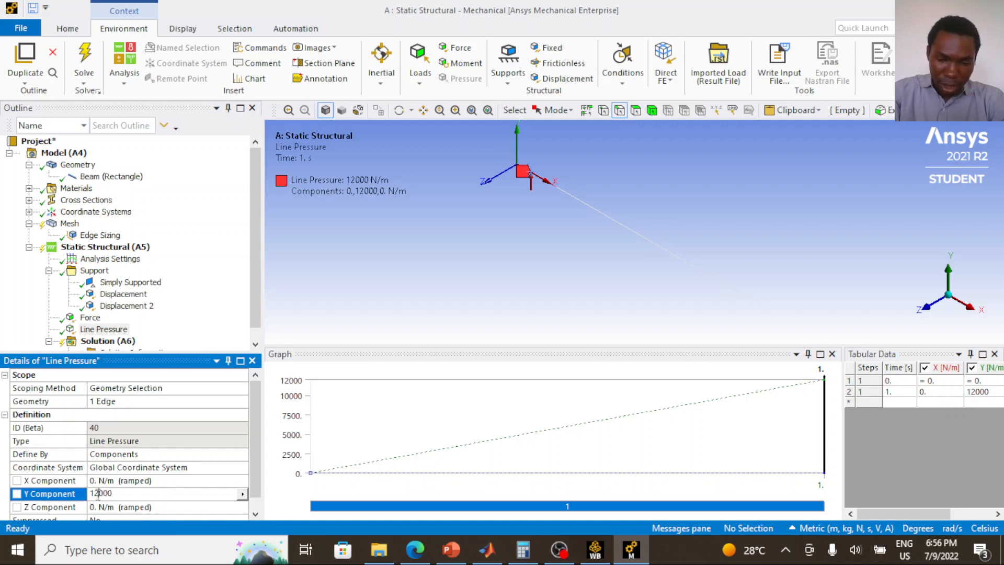
text(-)
key(Return)
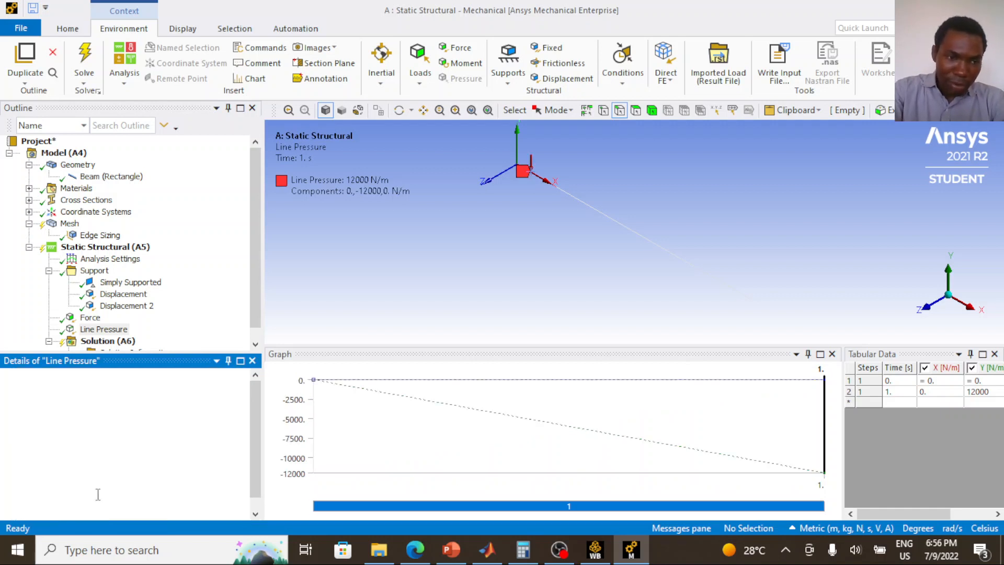
Delete the Line Pressure load from the static structural analysis
click(90, 317)
click(95, 330)
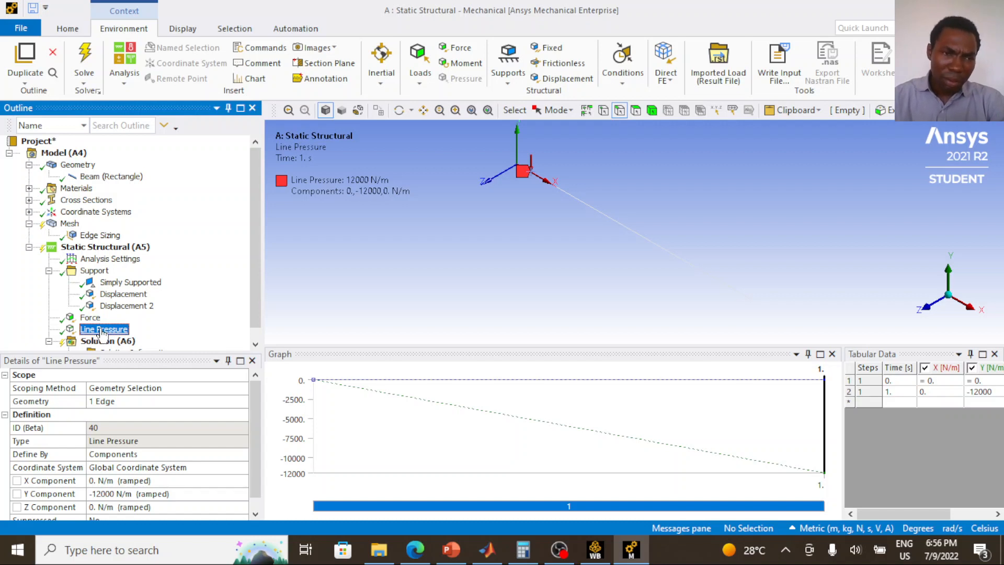
right_click(95, 330)
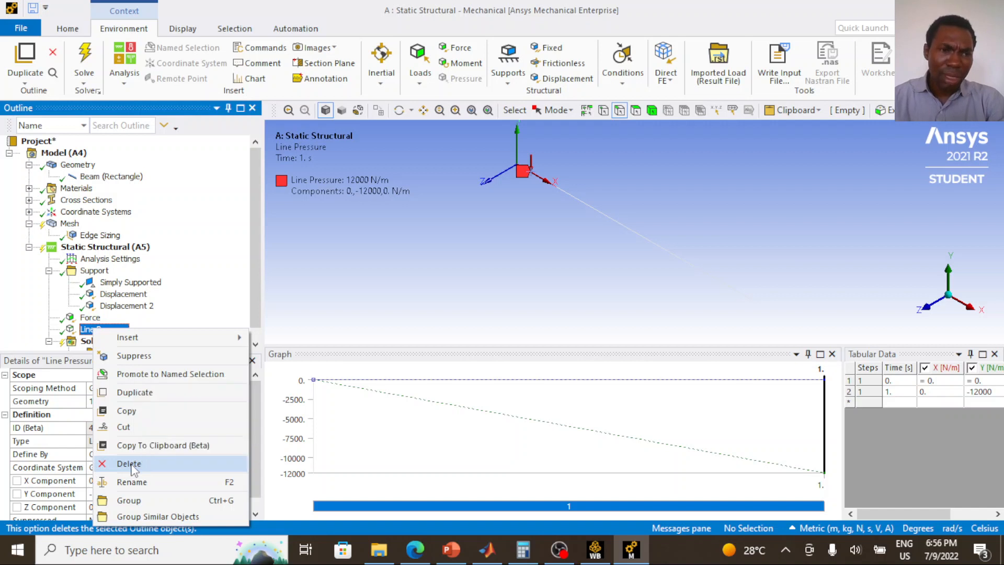
click(131, 465)
click(506, 327)
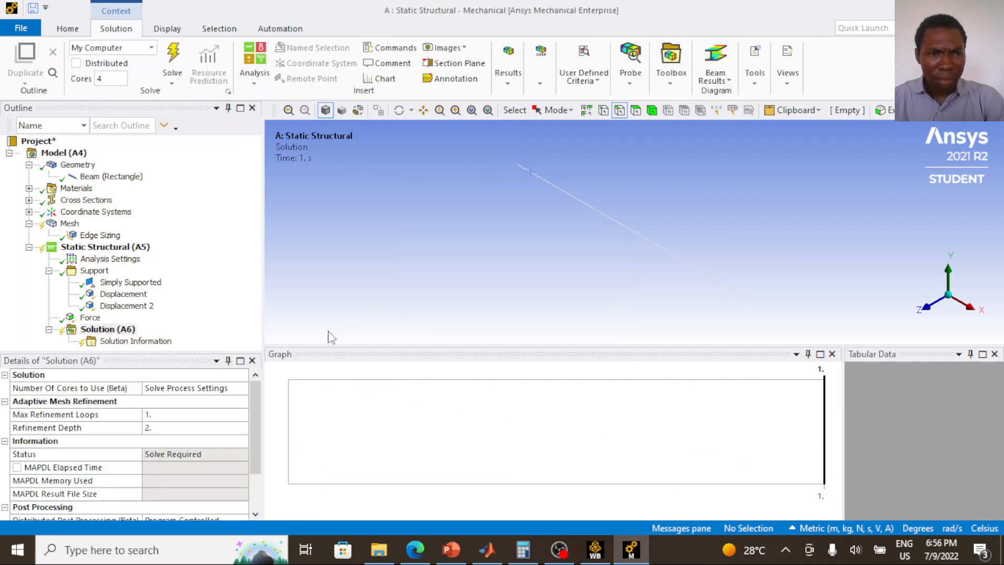
Duplicate the existing Force load on edge A–B
click(90, 318)
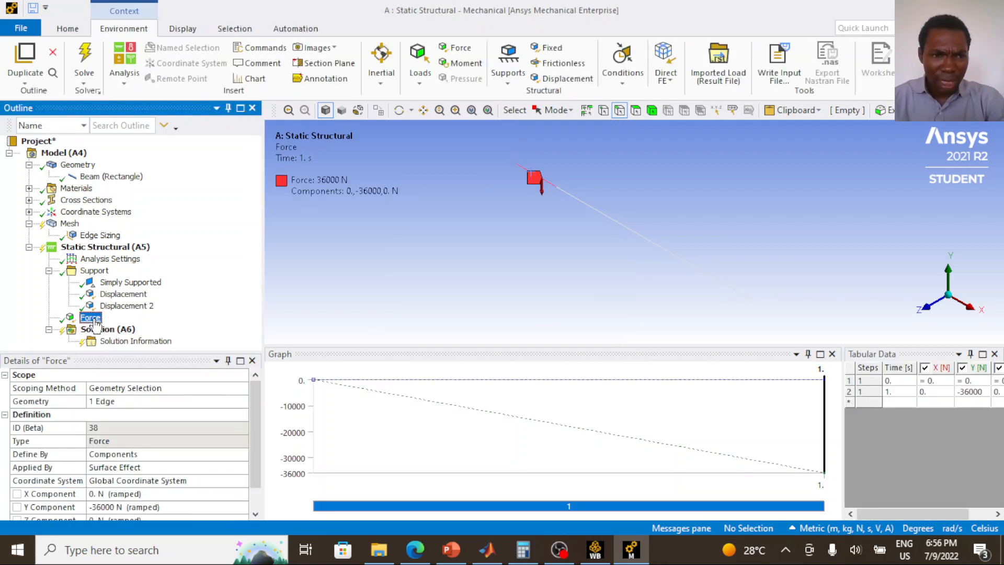
right_click(95, 323)
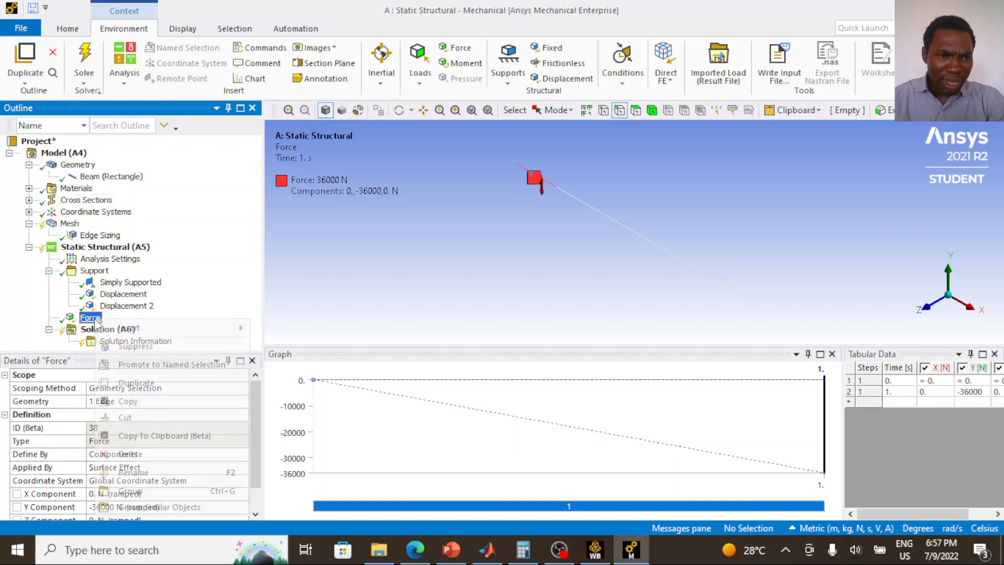
click(132, 383)
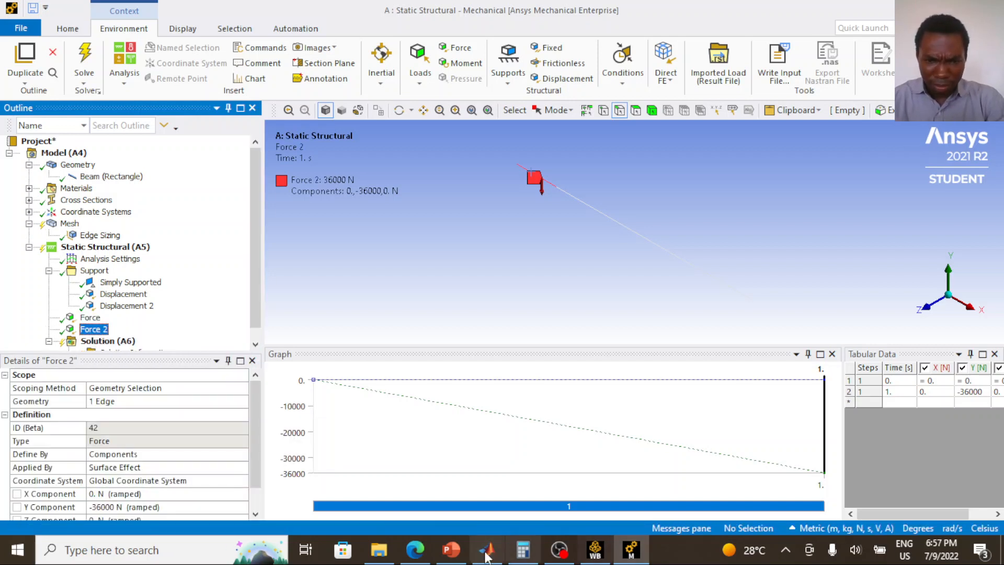
Check the spans on the PowerPoint beam diagram, and rescope the duplicated force to the 4 m edge between B and C in Ansys Mechanical
click(451, 549)
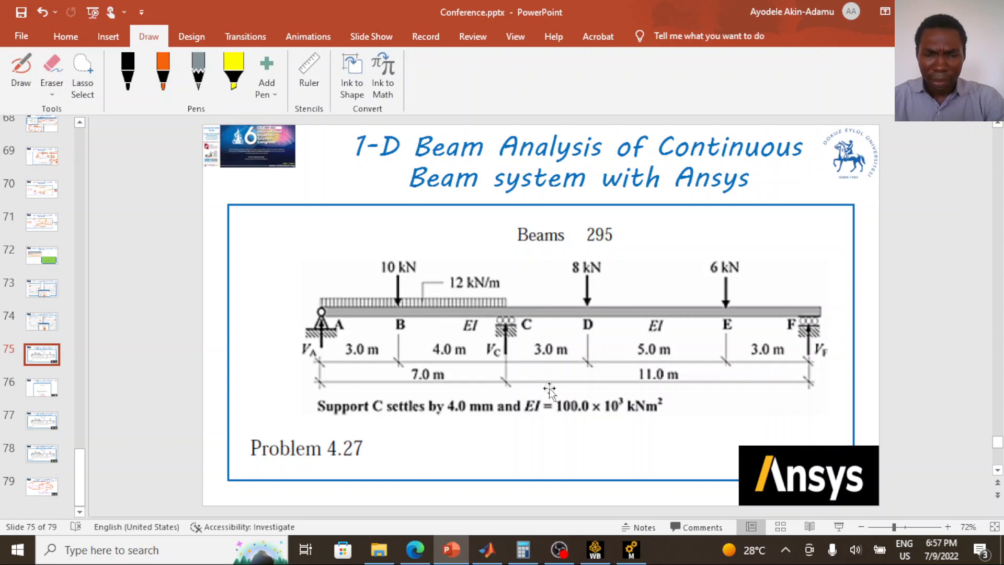
click(631, 549)
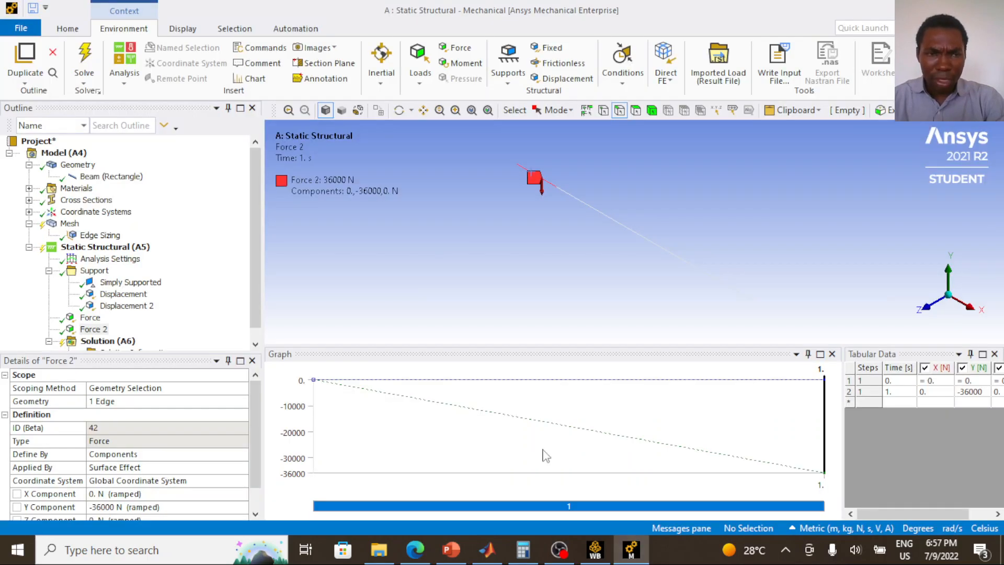
click(567, 194)
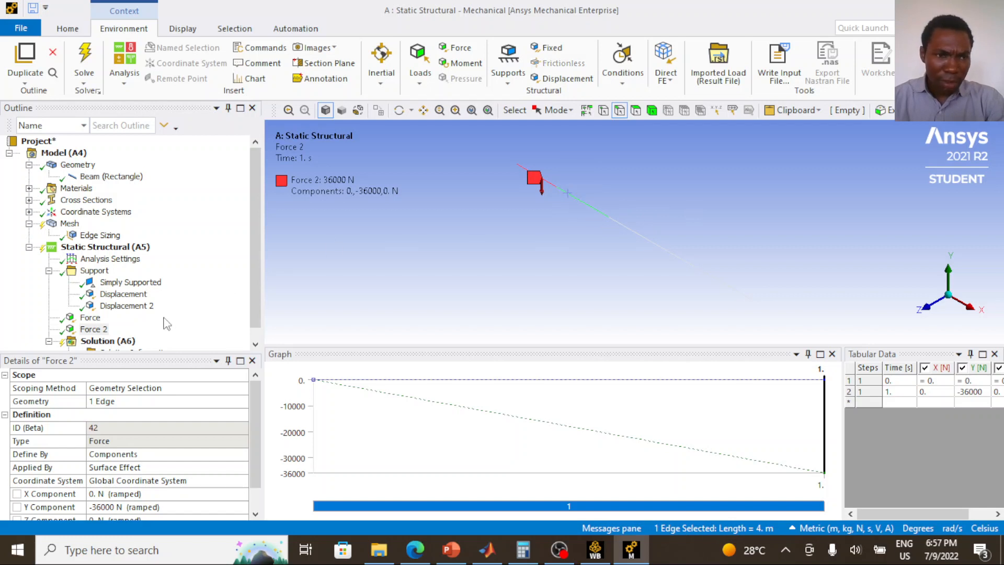
click(96, 330)
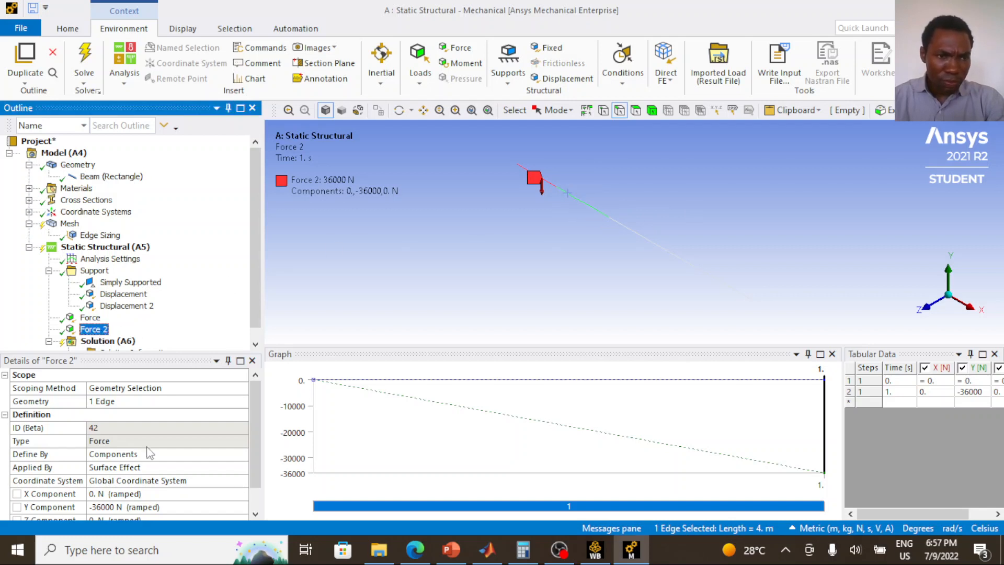
click(124, 402)
click(126, 402)
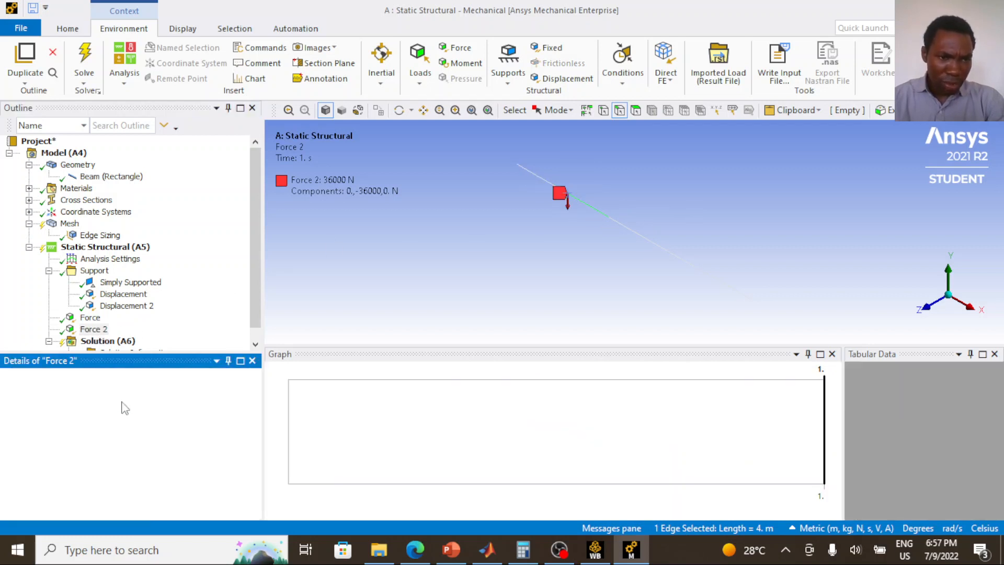
scroll(183, 471, down, 1)
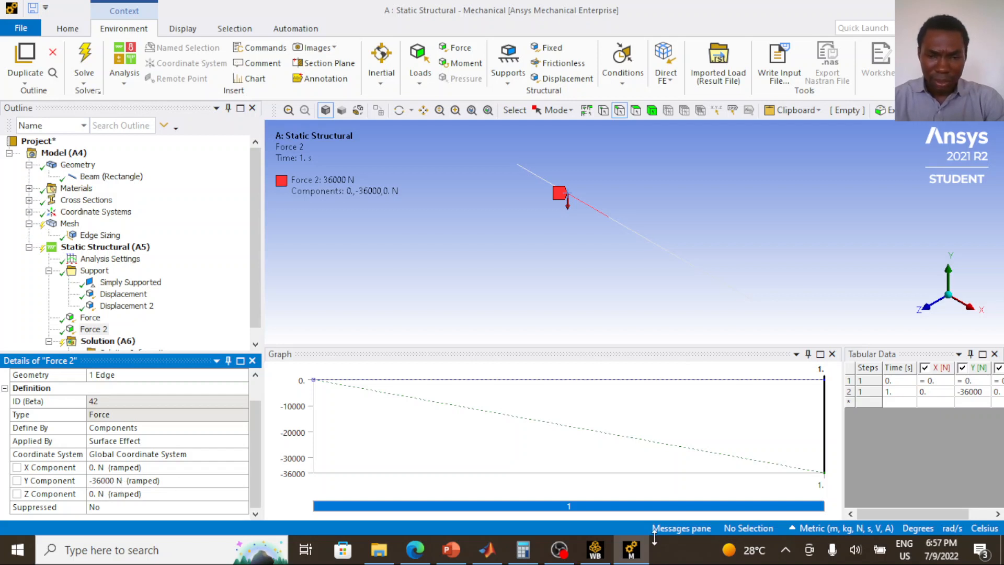
Consult the PowerPoint diagram for span B–C, and set the duplicated force's Y component to -48000 N in Ansys Mechanical
click(451, 549)
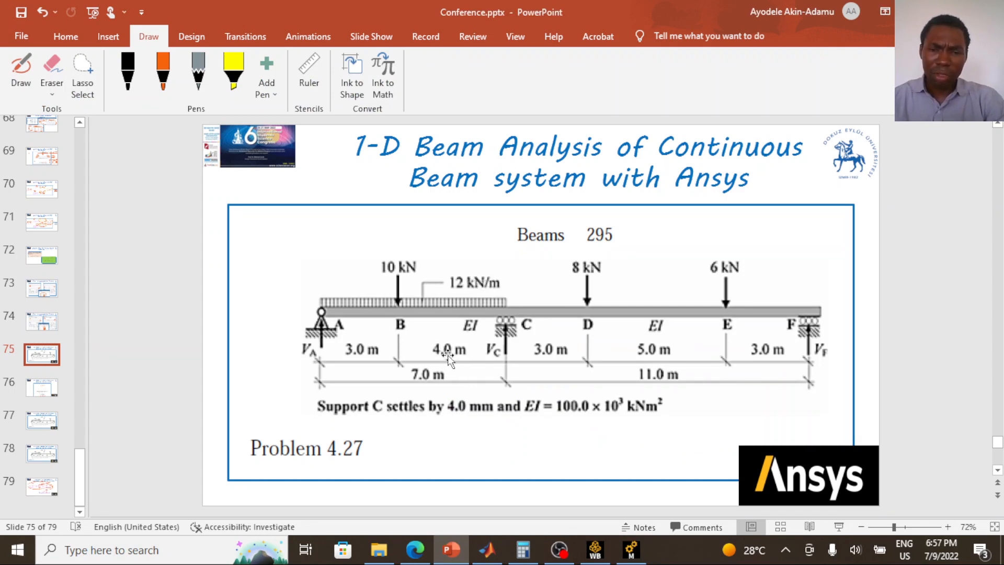
click(631, 549)
click(179, 480)
text(-48000)
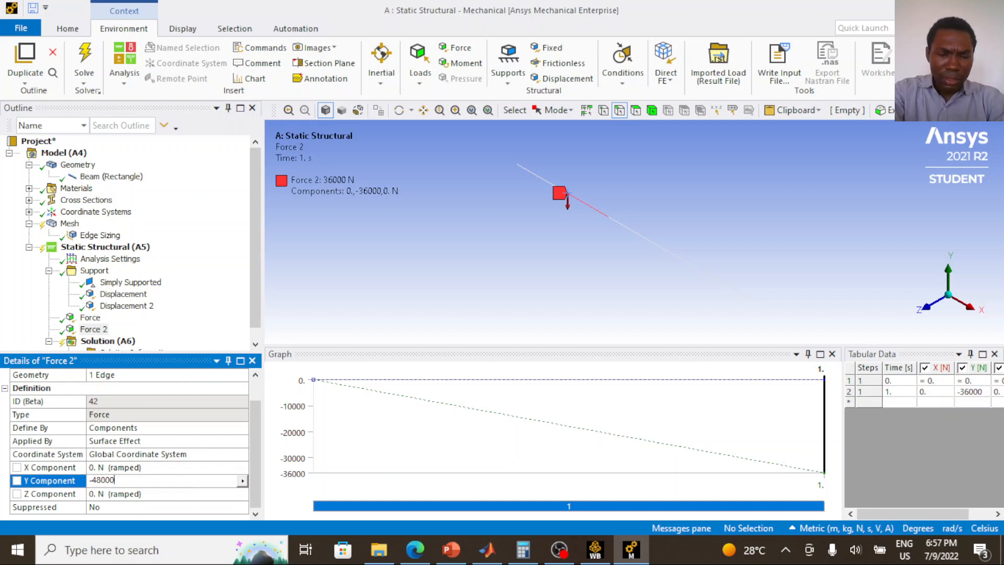
key(Return)
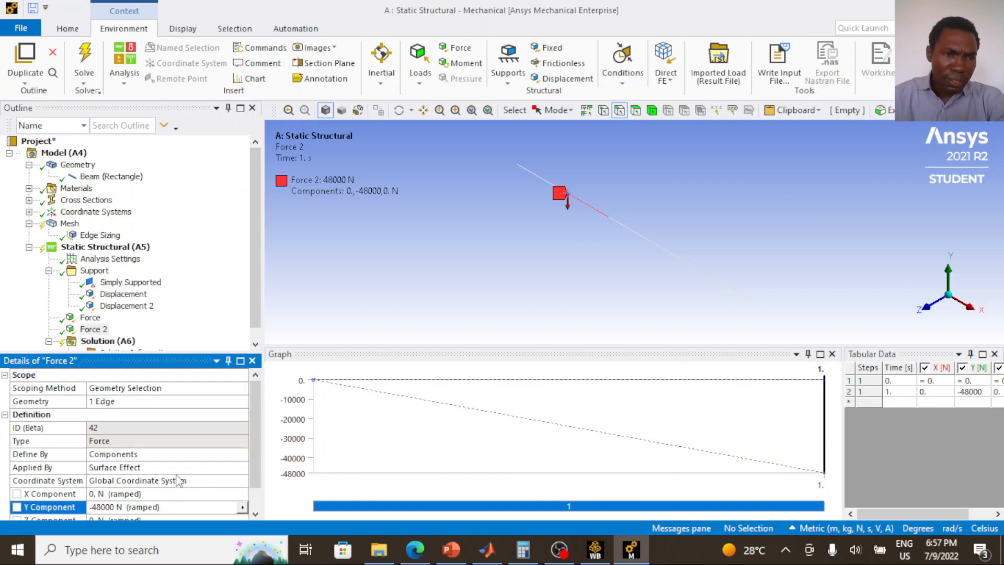
Select the Force loads on spans A–B and B–C together to review them on the beam
click(90, 317)
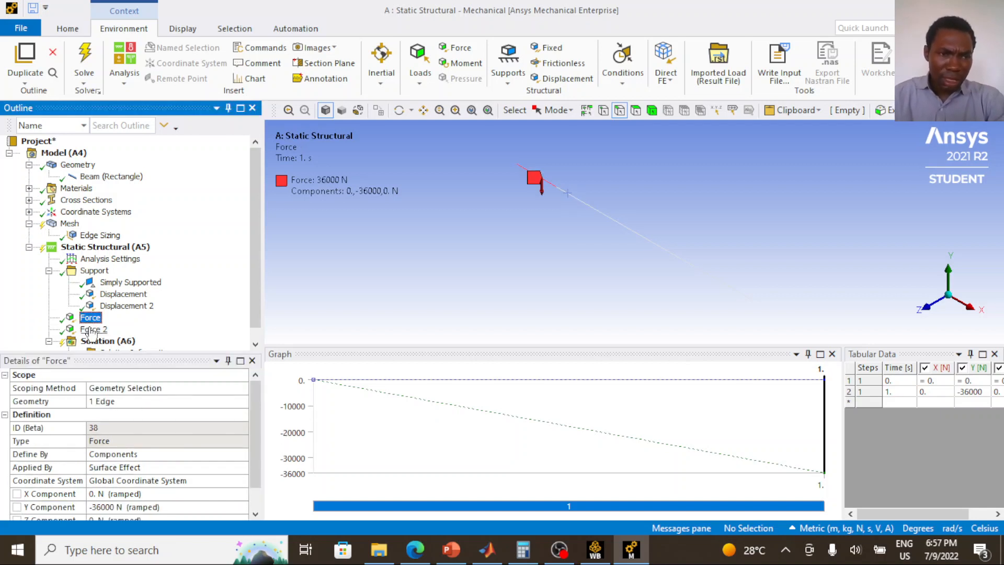
click(90, 330)
ctrl+click(90, 318)
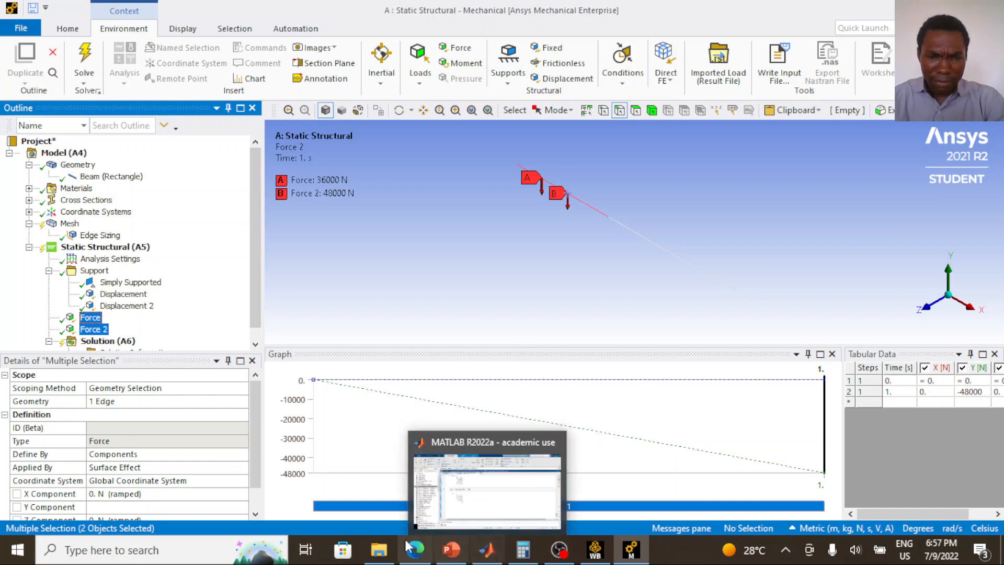
Check the point loads on the PowerPoint beam diagram, and insert a third Force load under Static Structural in Ansys Mechanical
click(451, 549)
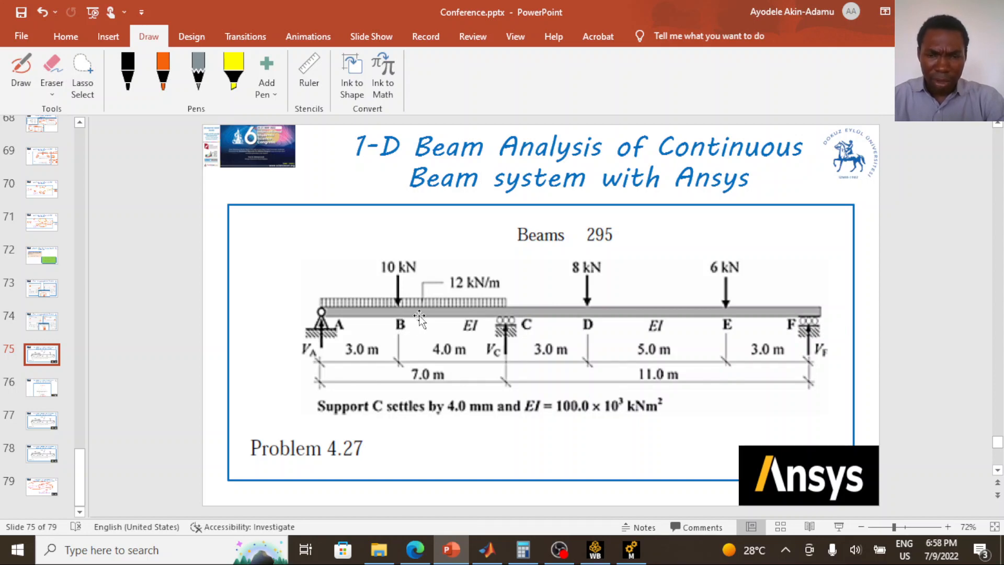
click(632, 548)
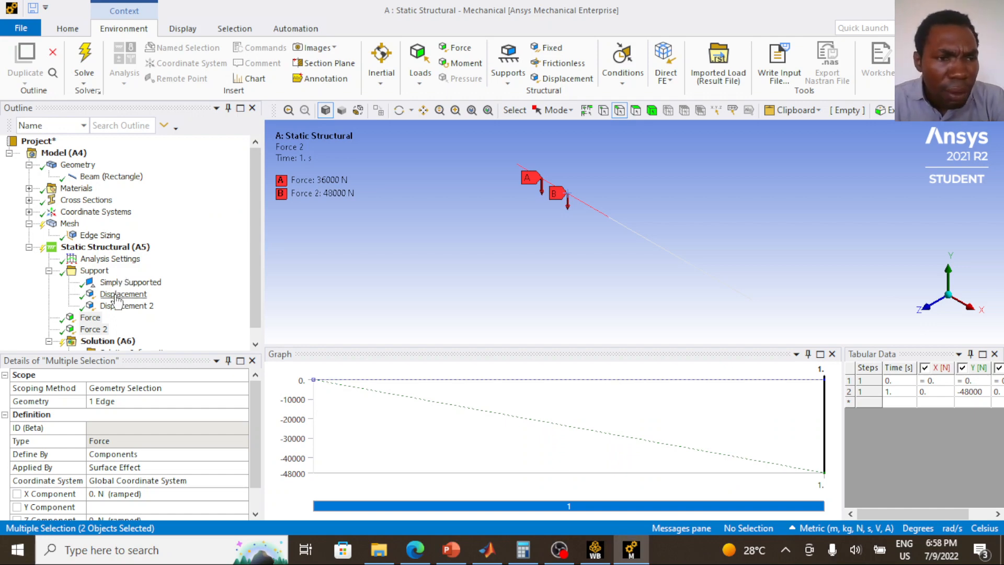
click(112, 248)
right_click(132, 249)
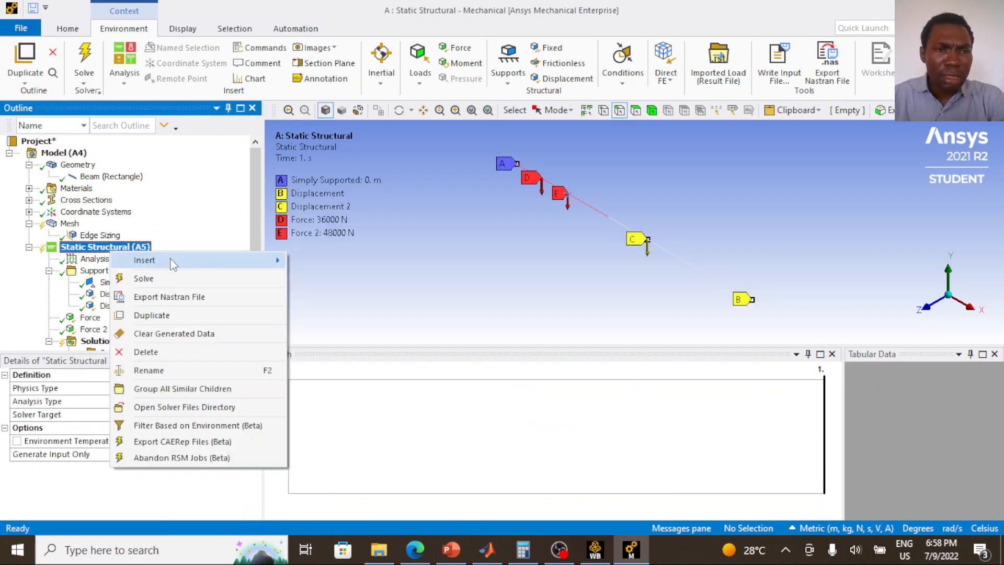
mouse_move(171, 258)
click(331, 93)
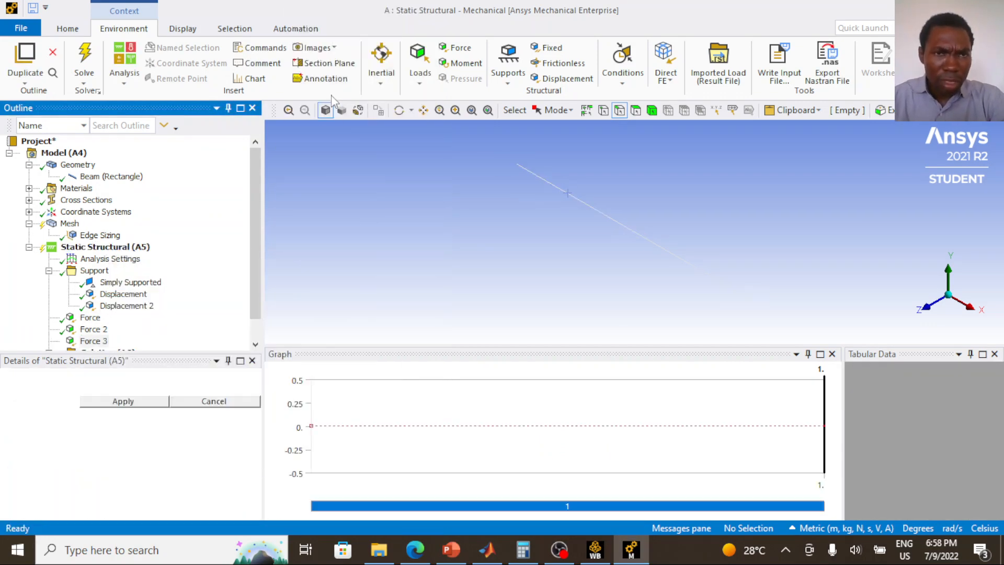
Scope the third Force to the vertex at X = 3 m, and define it by components with a Y component of -10000 N
click(604, 110)
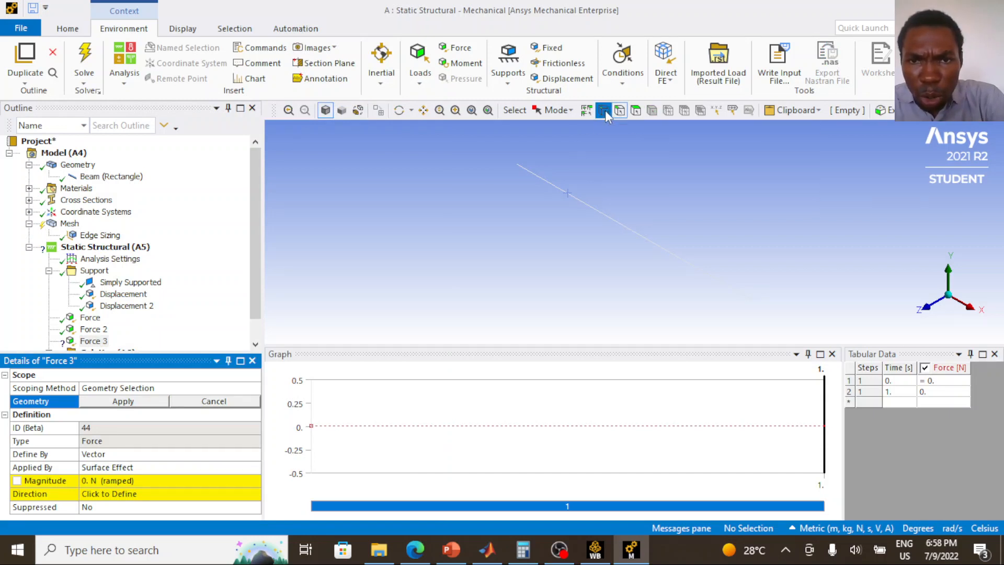
click(557, 187)
click(119, 404)
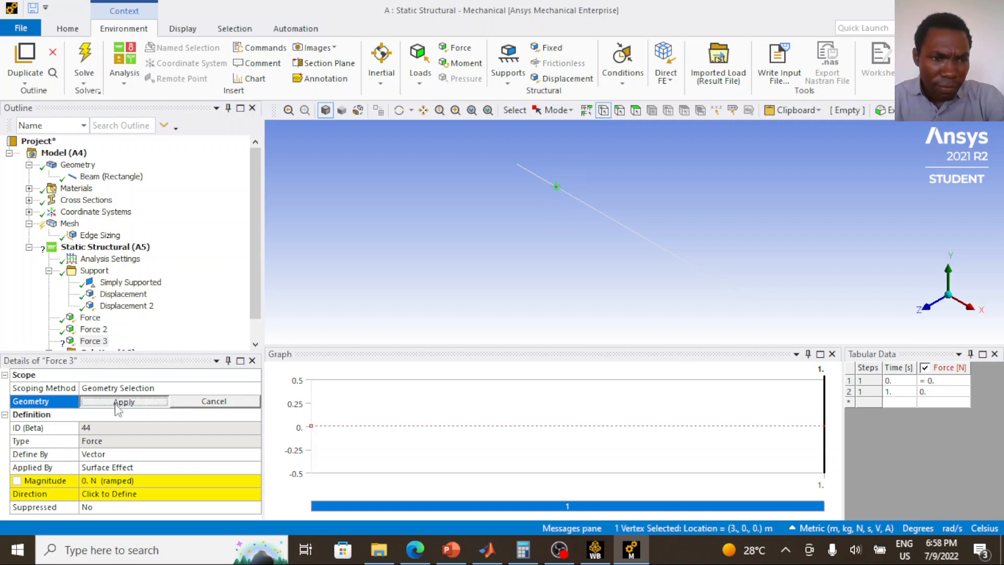
click(124, 454)
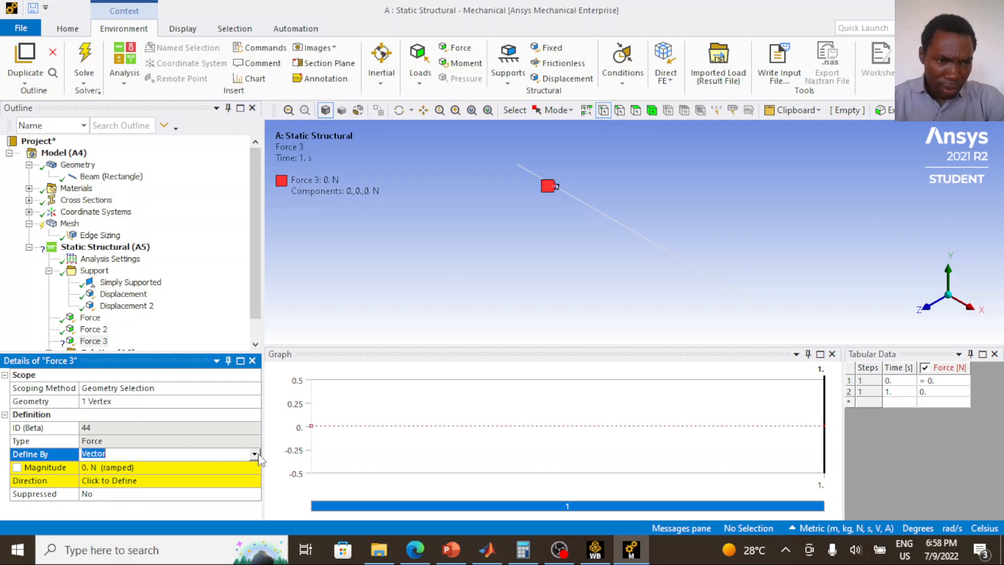
click(255, 454)
click(212, 474)
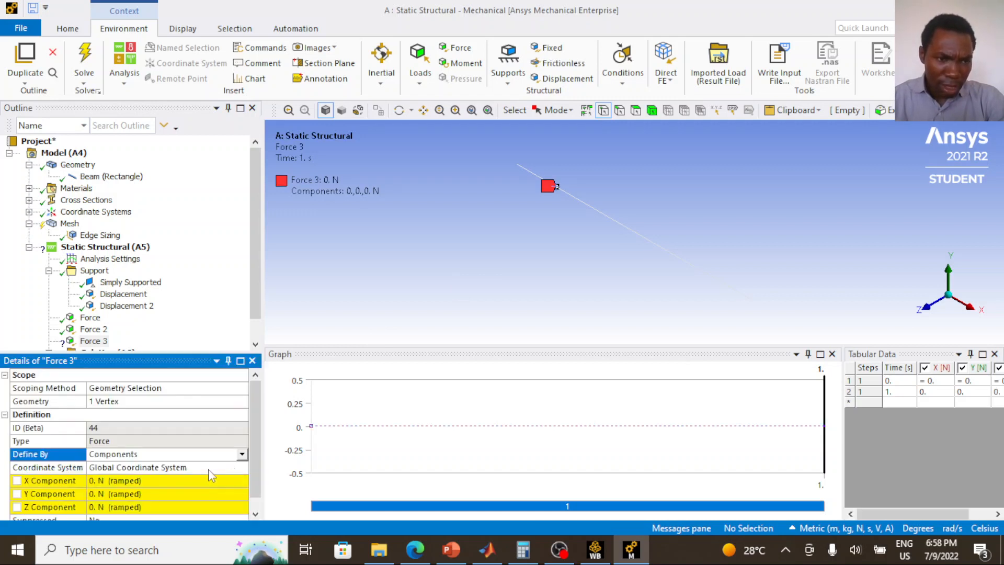
click(186, 494)
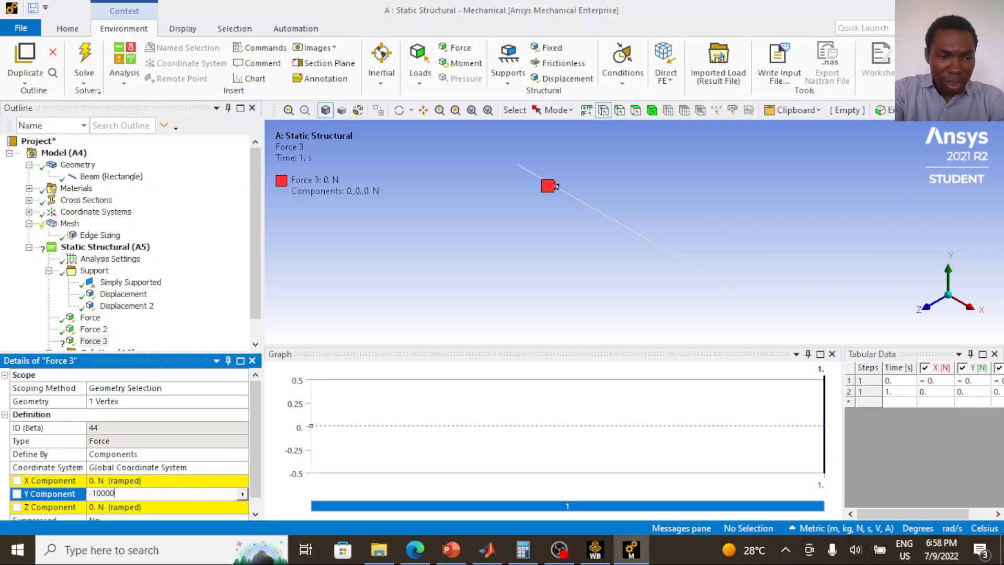
key(Return)
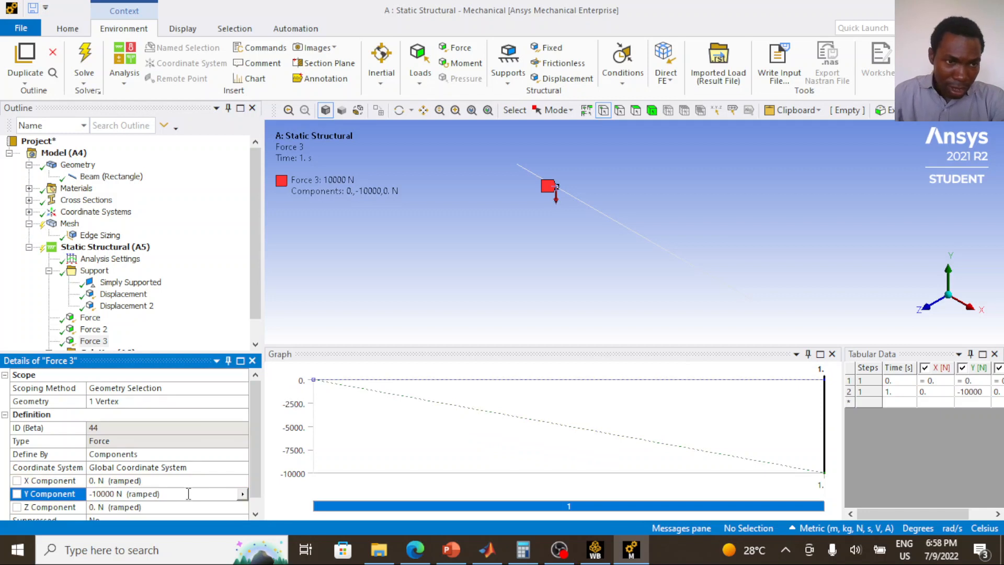
Review the three Force loads on the beam, and group them together in a new folder
click(90, 318)
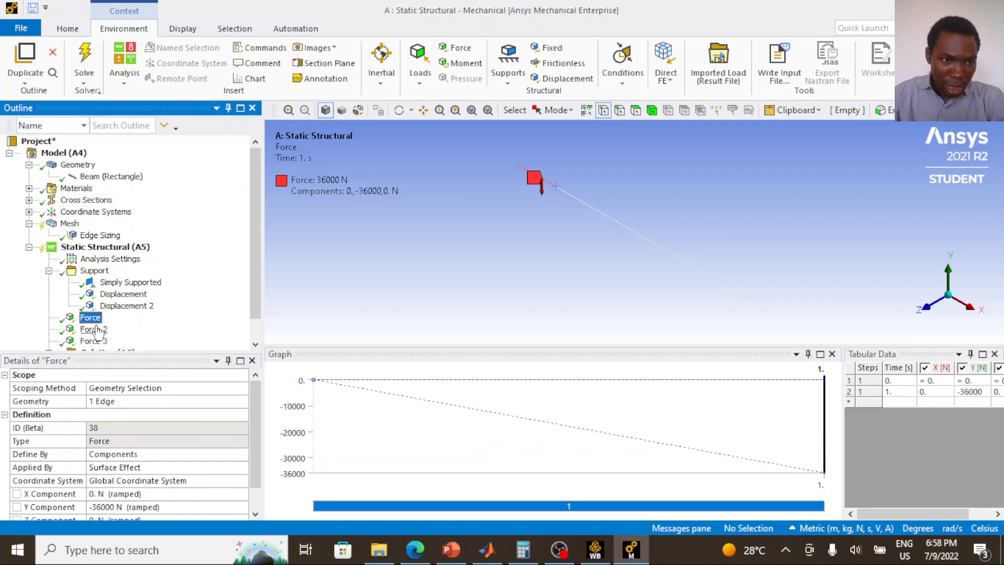
click(97, 330)
click(105, 340)
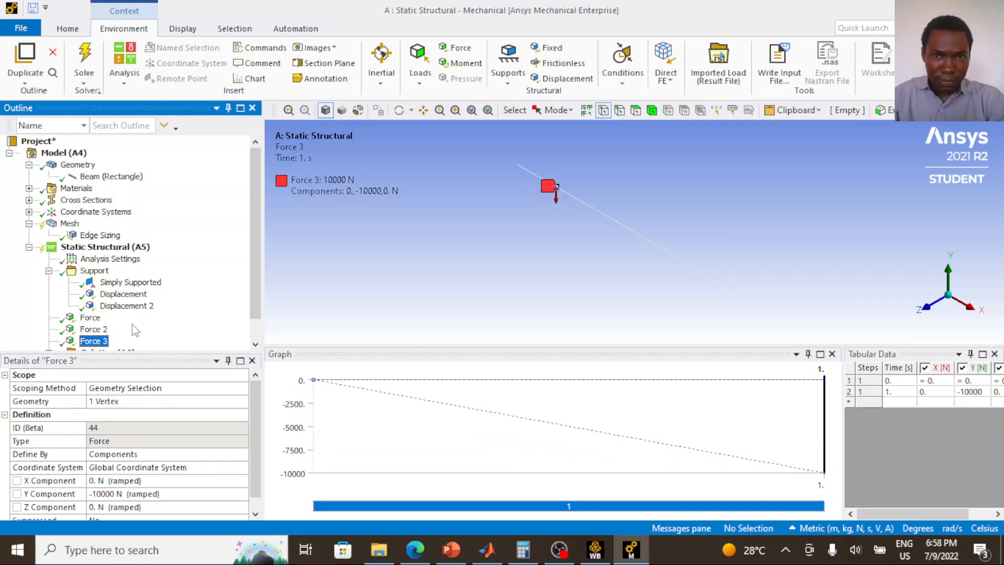
scroll(110, 337, down, 1)
ctrl+click(90, 293)
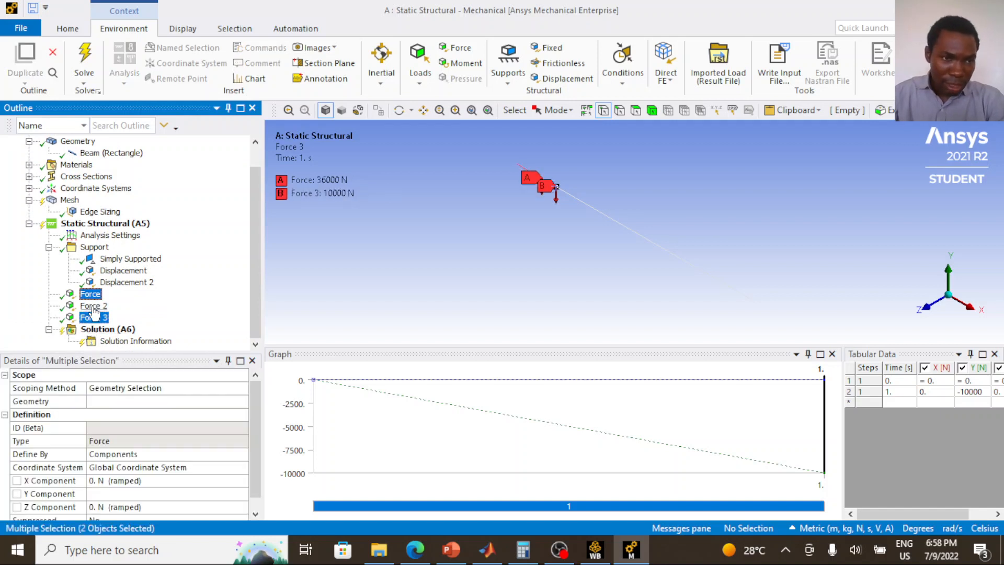
ctrl+click(94, 307)
right_click(94, 311)
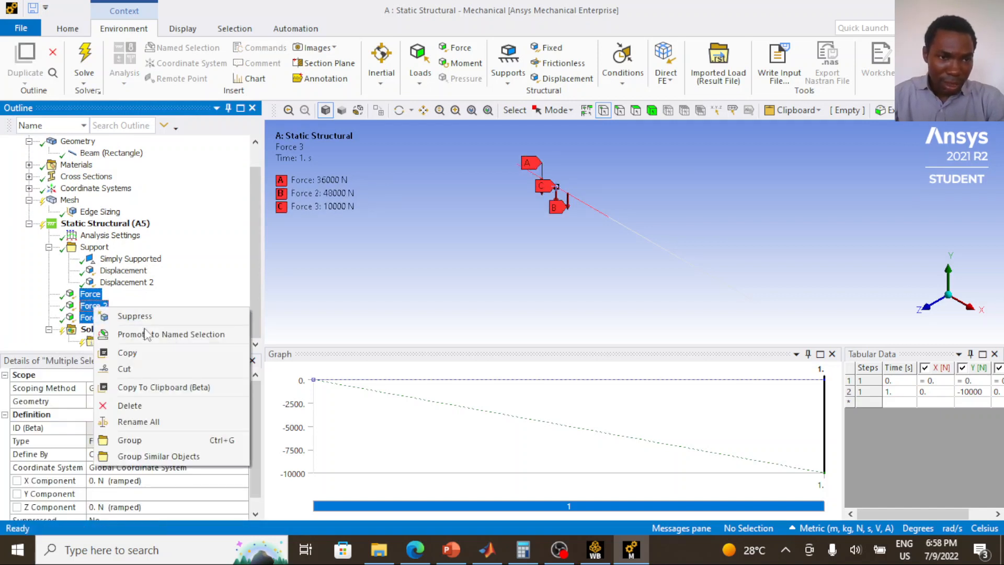
click(140, 440)
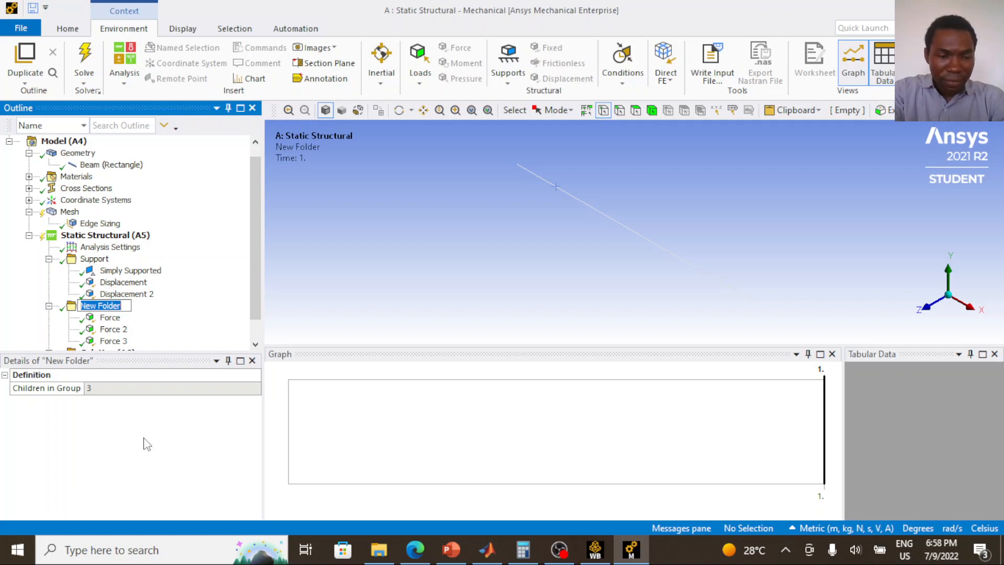
Name the new load folder "1st Span Load" and collapse it
text(1s)
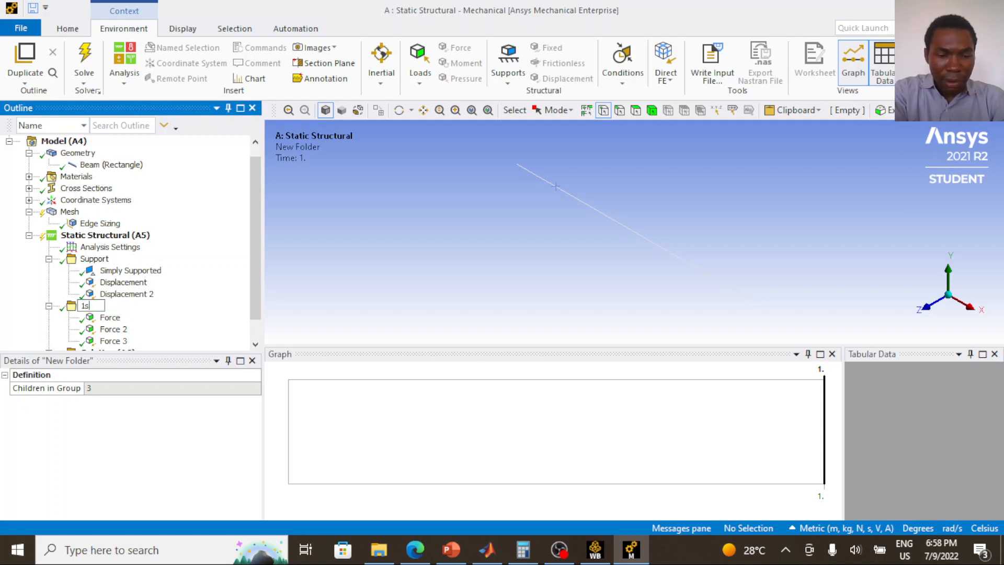
text(t Spa)
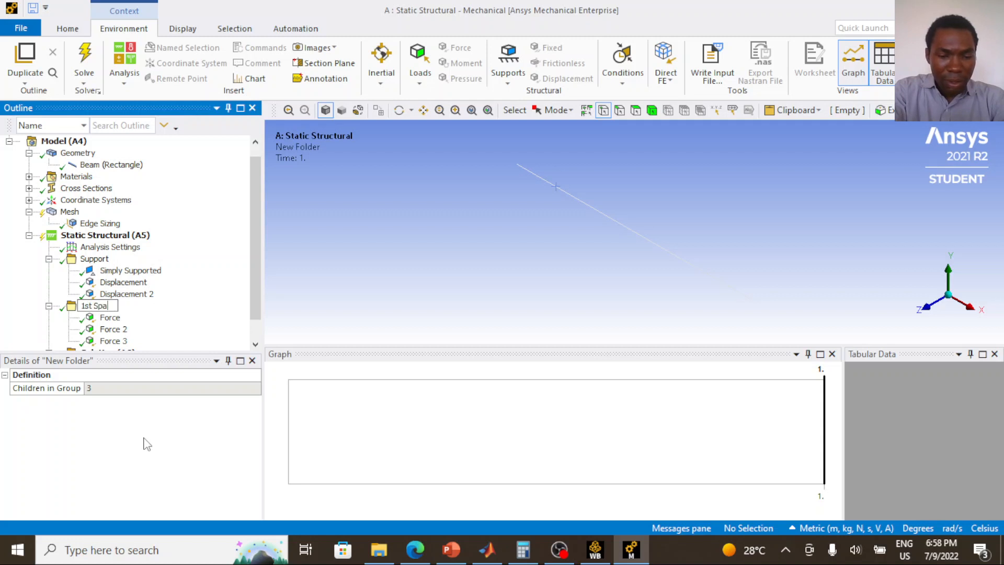
text(n Load)
key(Return)
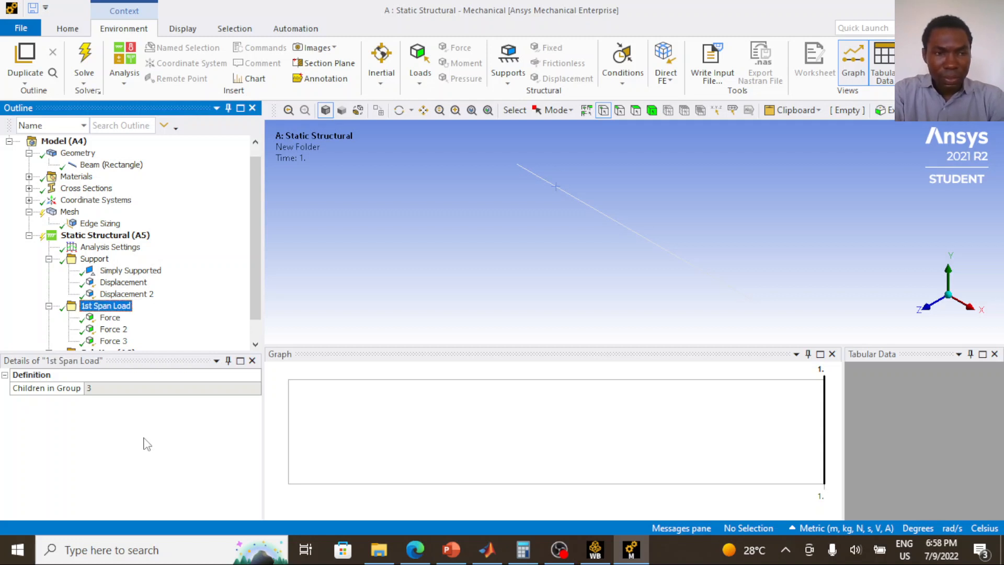
click(48, 306)
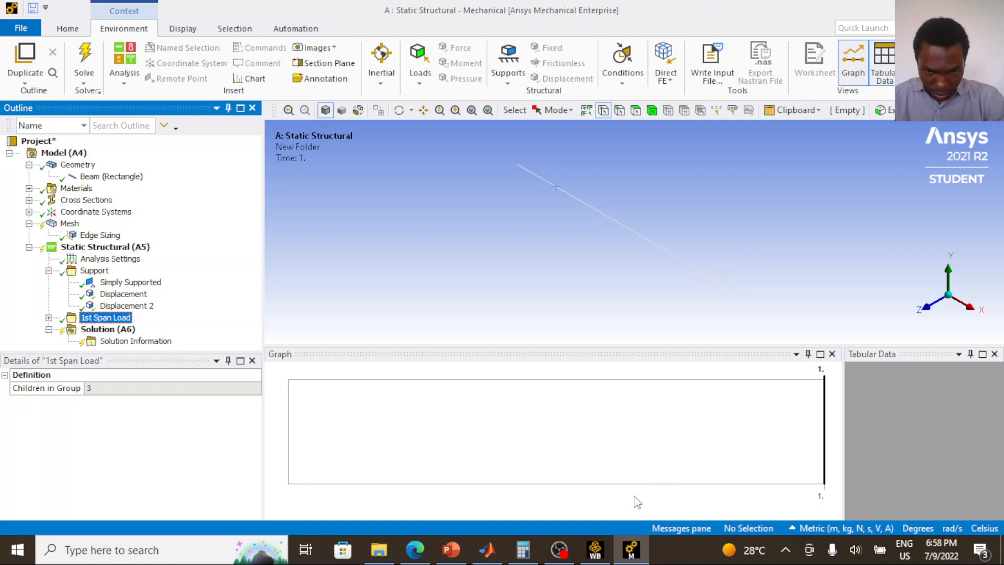
Check the remaining point loads on the PowerPoint beam diagram, and insert a fourth Force load under Static Structural in Ansys Mechanical
click(451, 550)
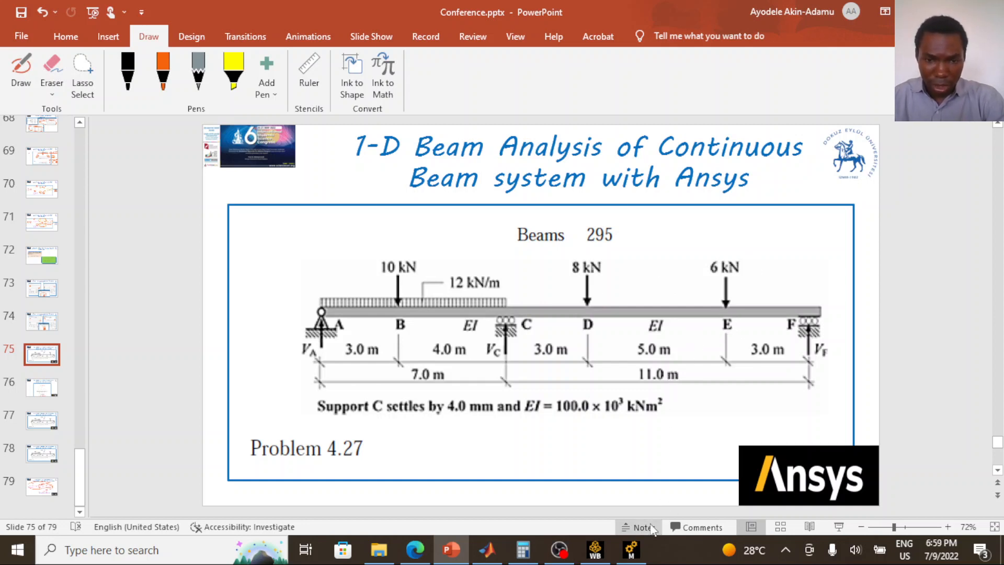
click(631, 549)
click(107, 246)
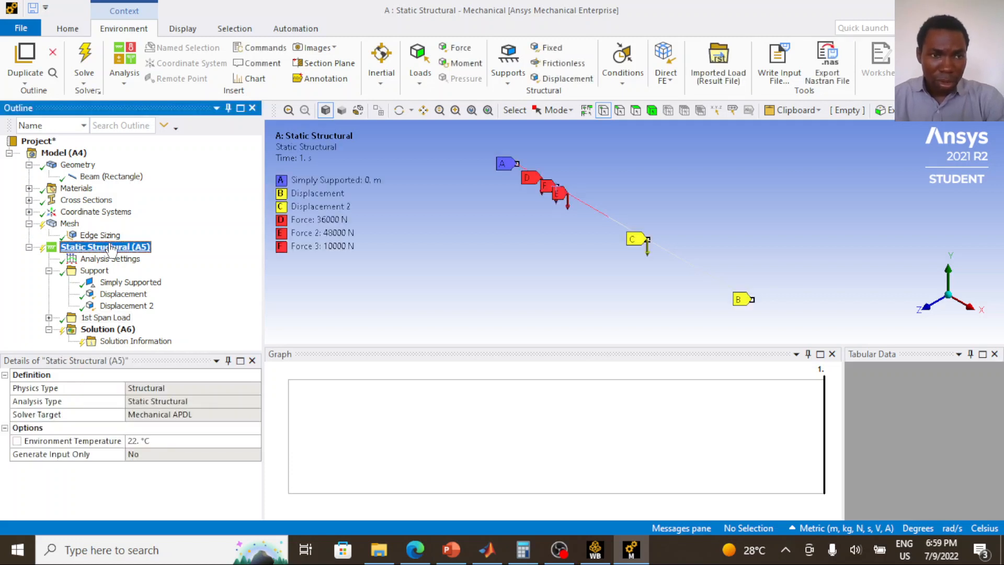
right_click(112, 249)
mouse_move(143, 257)
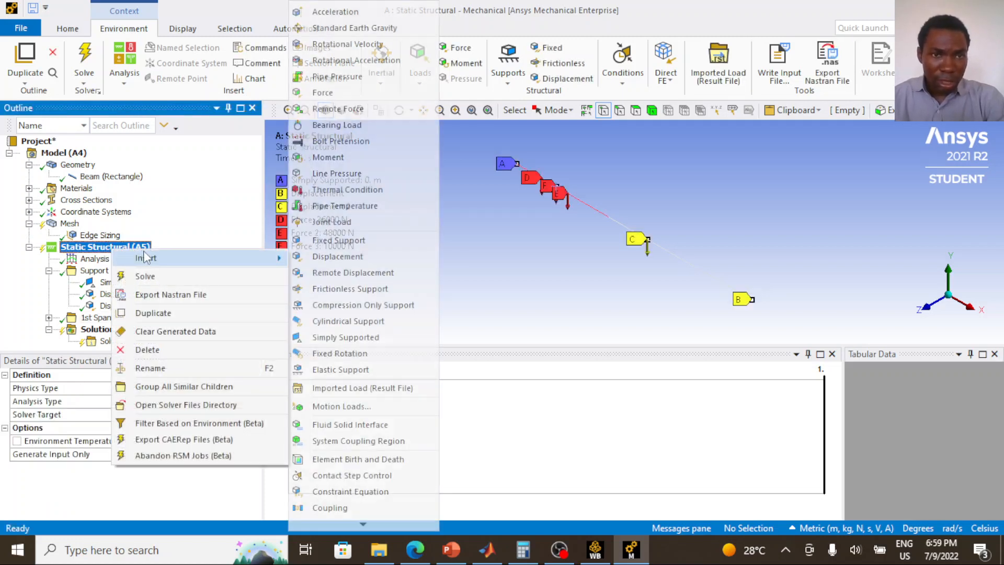
click(330, 95)
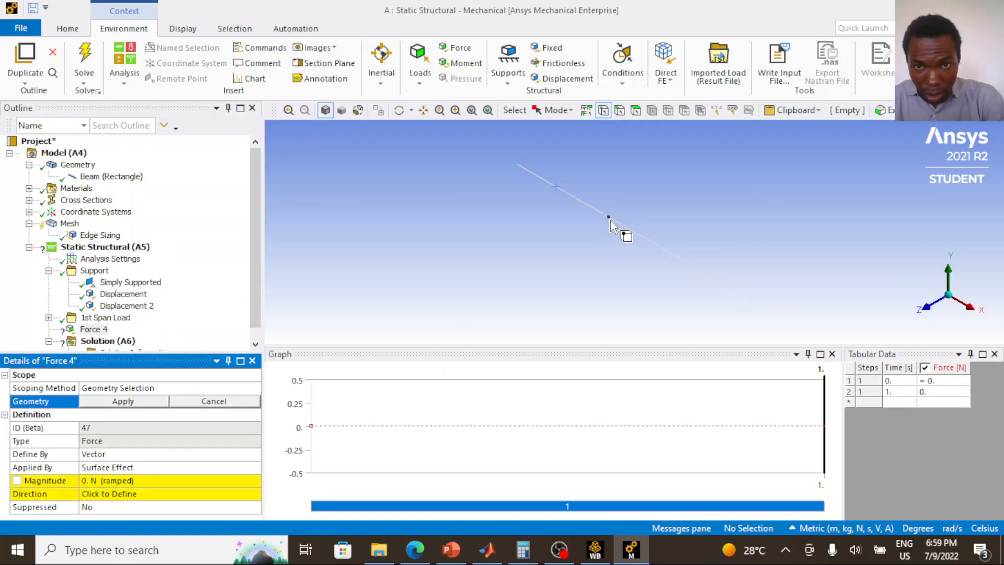
Scope the fourth Force to the vertex at X = 10 m, and define it by components with a Y component of -8000 N
click(646, 238)
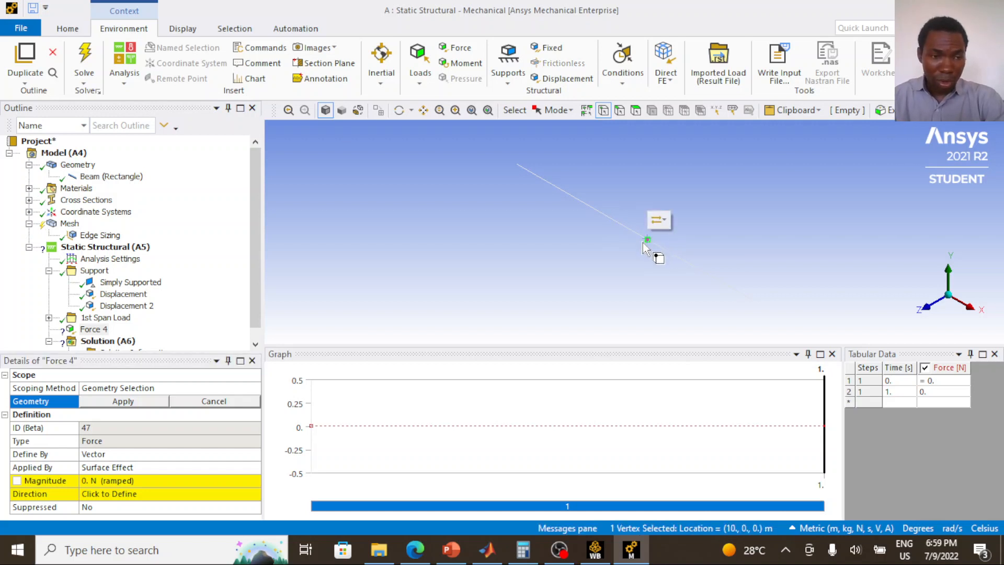
click(152, 406)
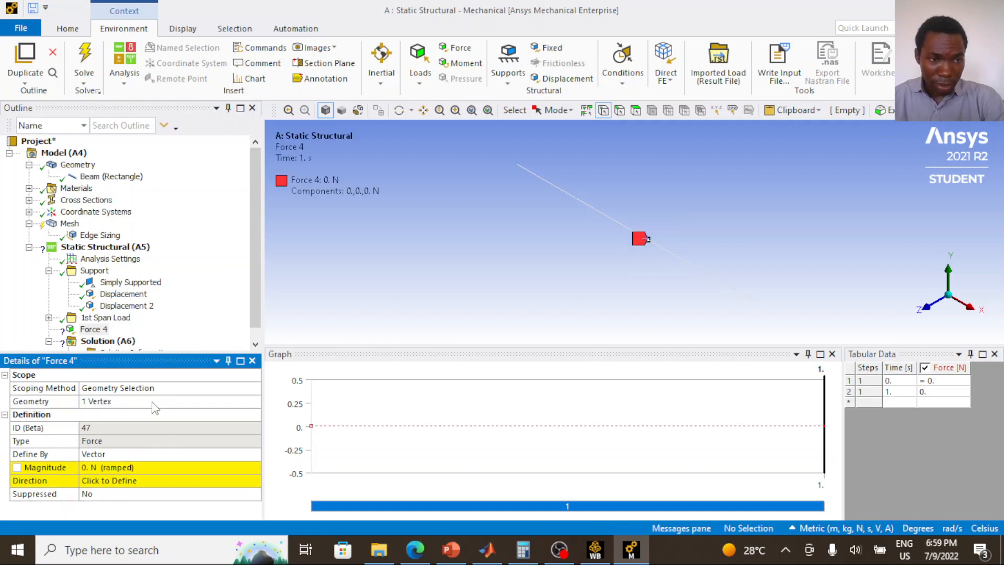
click(137, 454)
click(254, 454)
click(232, 476)
click(184, 491)
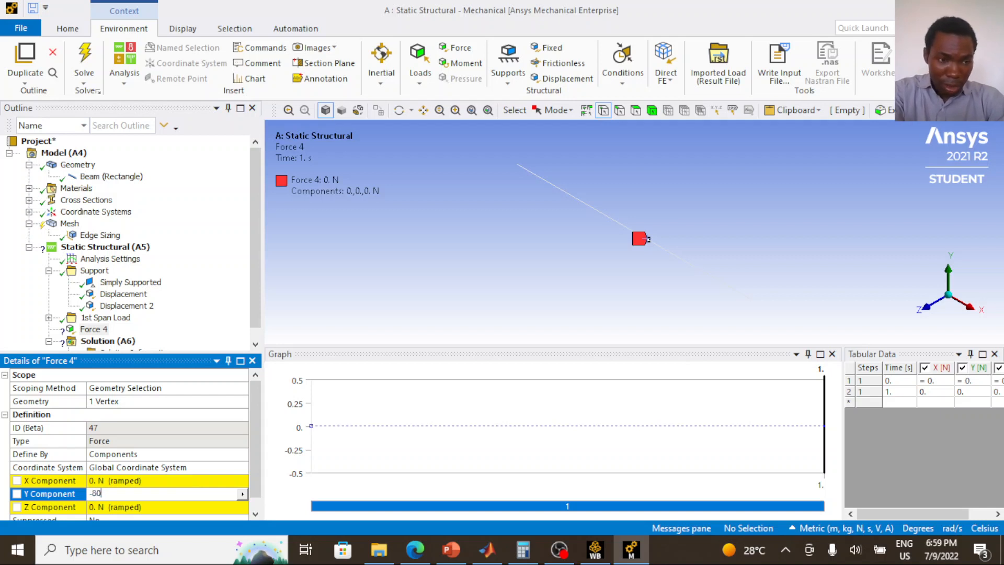
key(Return)
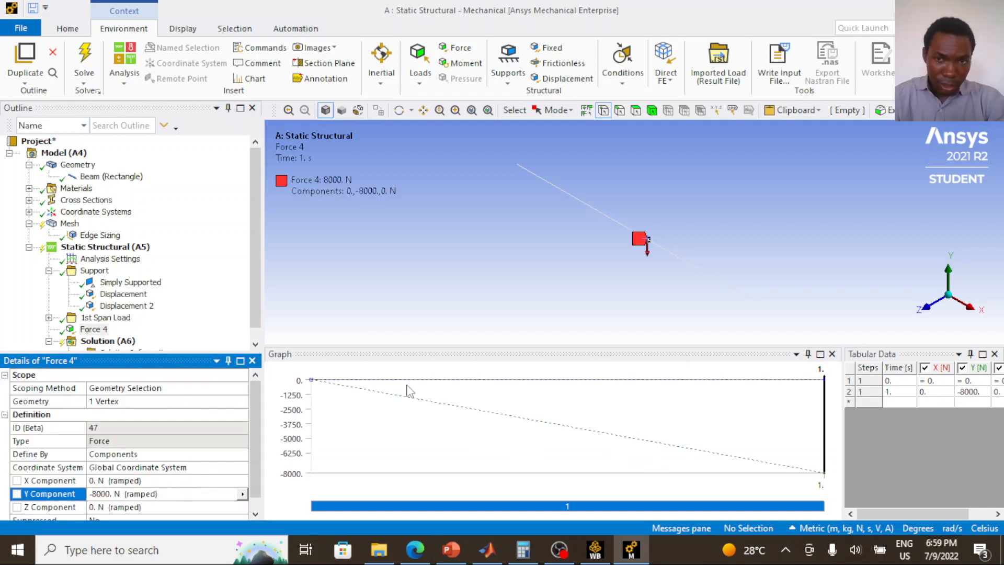
Duplicate the fourth Force load under Static Structural
scroll(94, 324, down, 1)
click(94, 317)
right_click(98, 321)
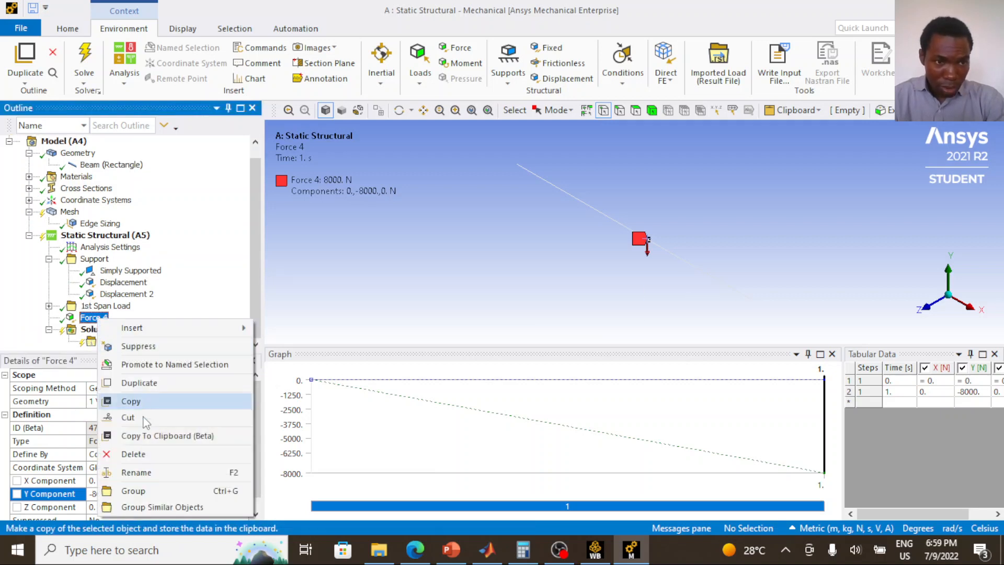
click(157, 382)
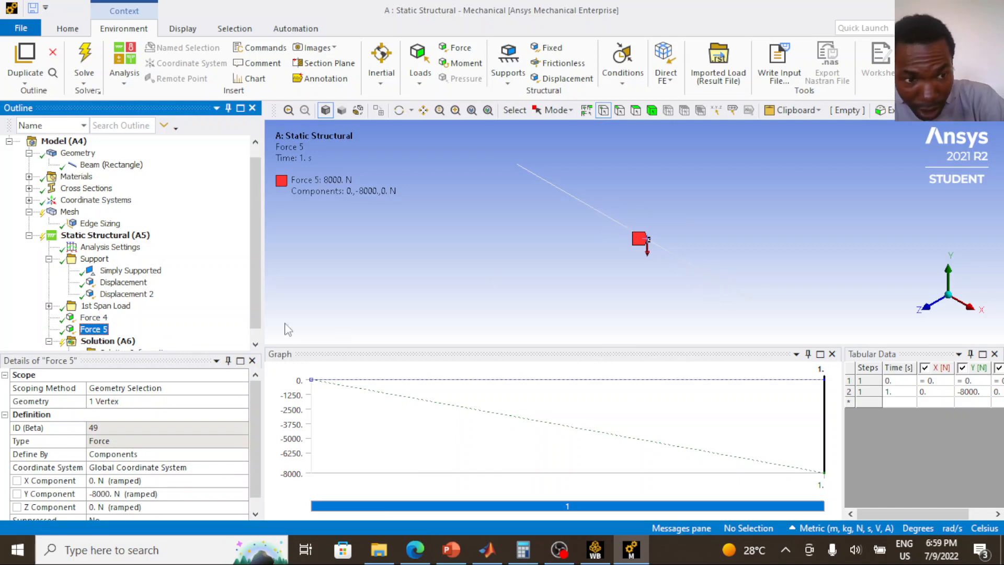
Rescope Force 4 to the vertex at X = 7 m, and check the duplicated force against the vertex at X = 10 m
click(92, 317)
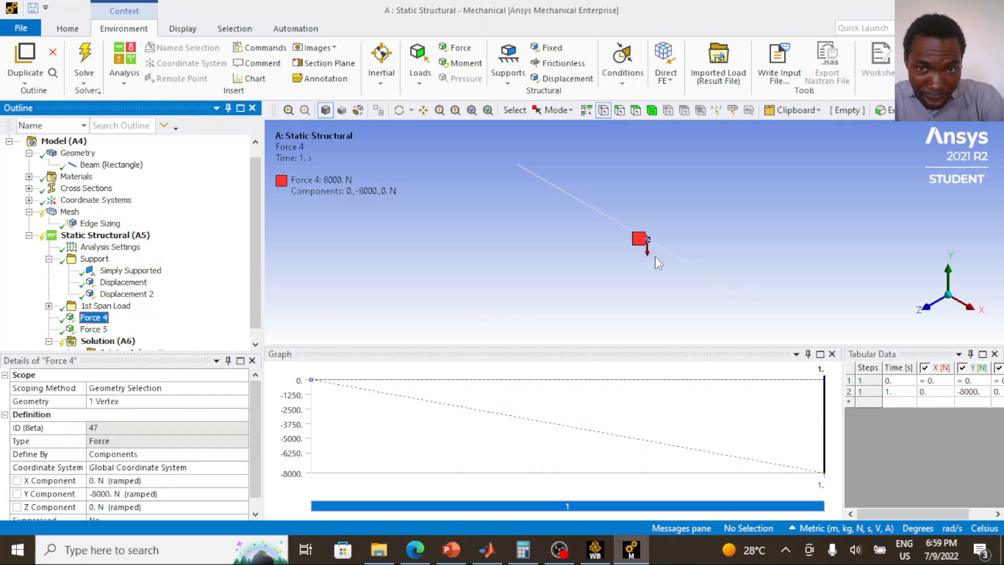
click(608, 216)
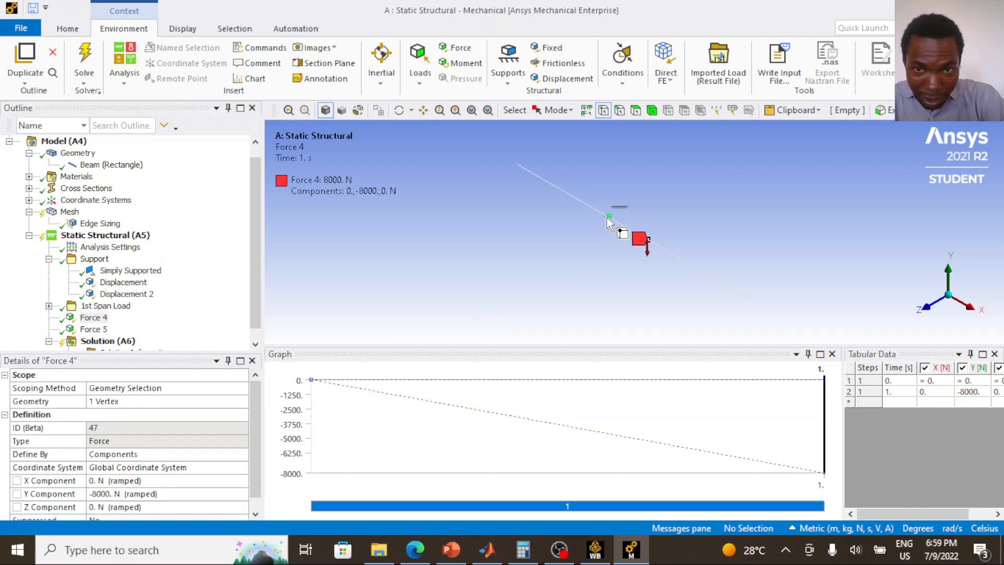
click(103, 403)
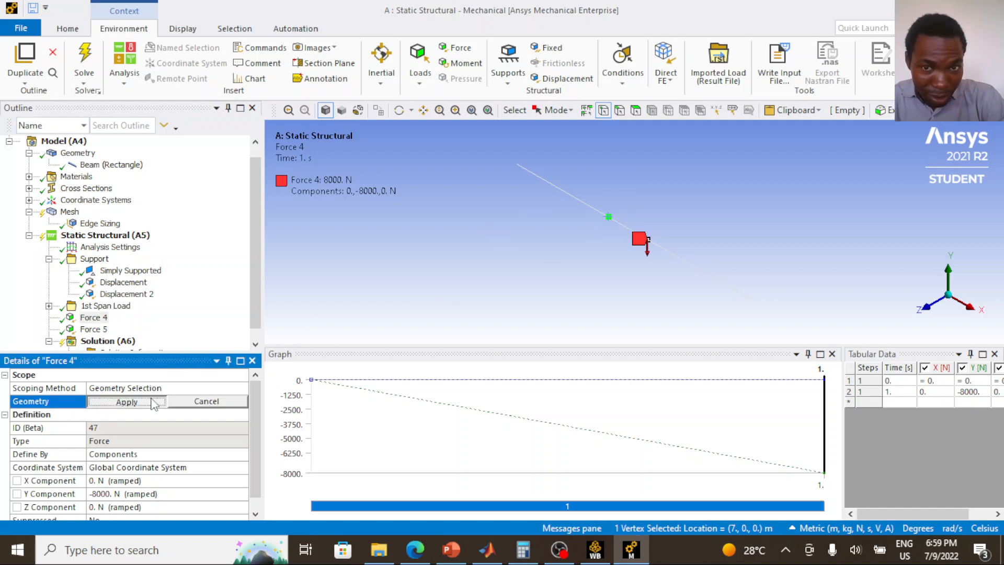
click(126, 402)
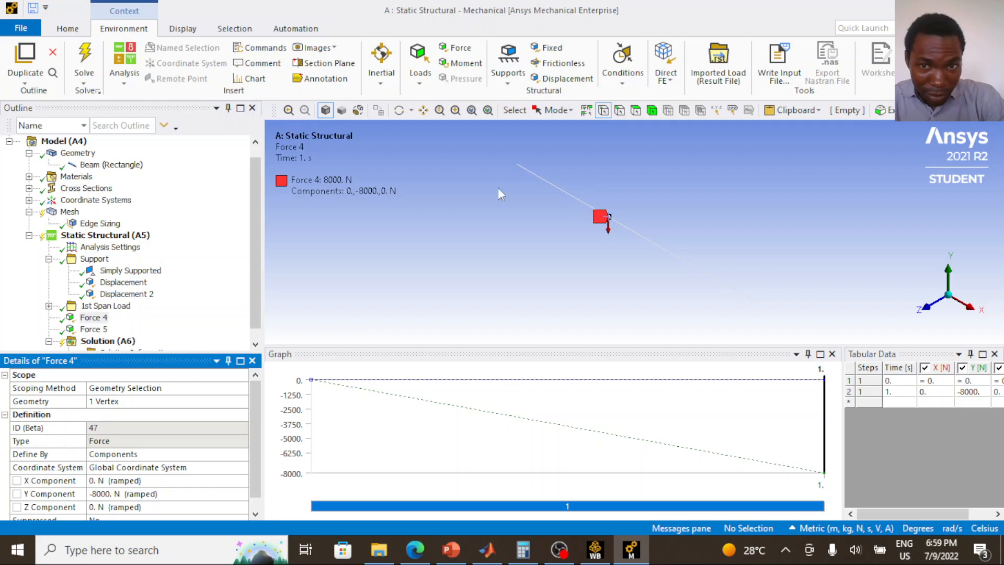
click(648, 239)
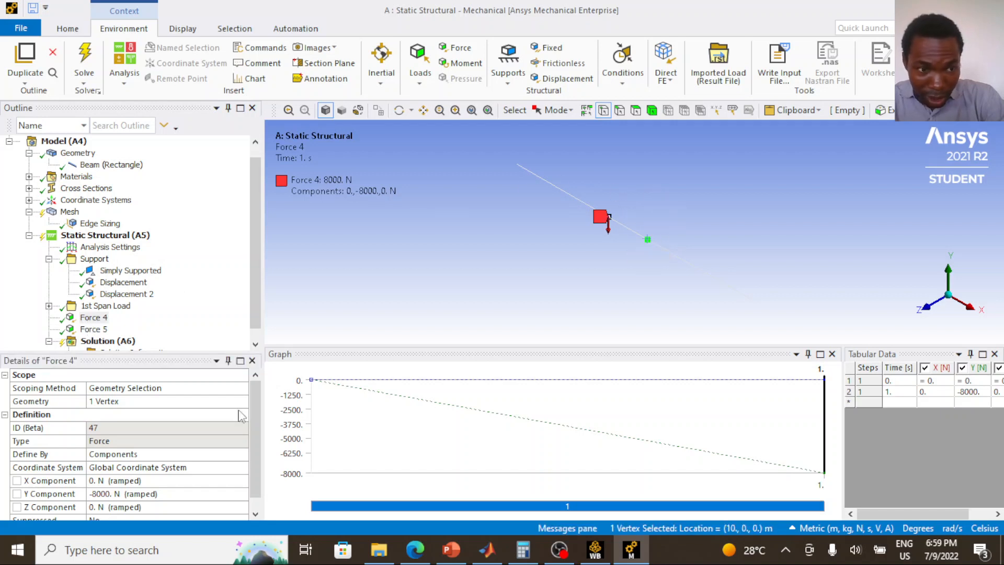
click(101, 332)
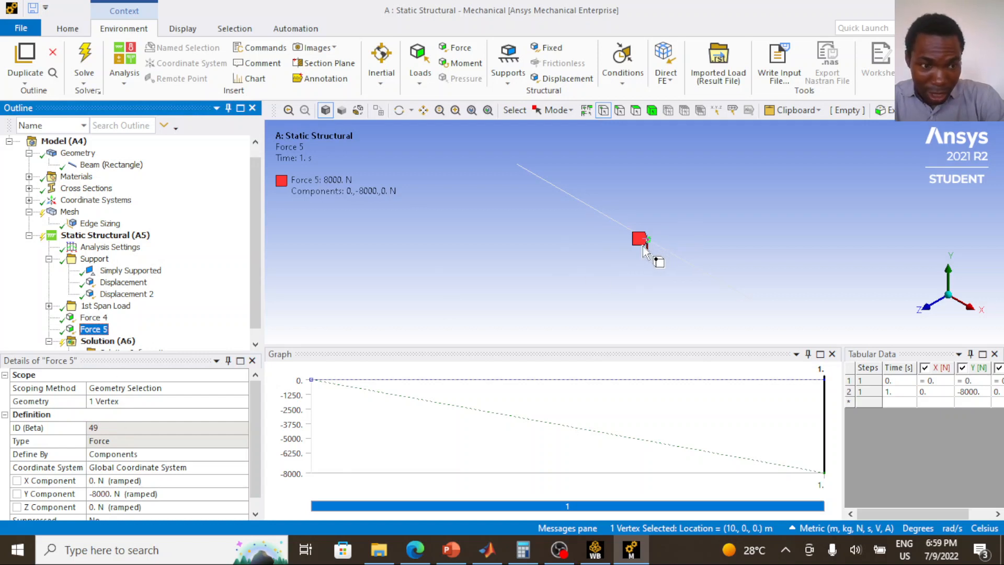
Circle the 6 kN load at E in orange ink on the PowerPoint beam diagram, and select Force 5 in Ansys Mechanical
click(451, 549)
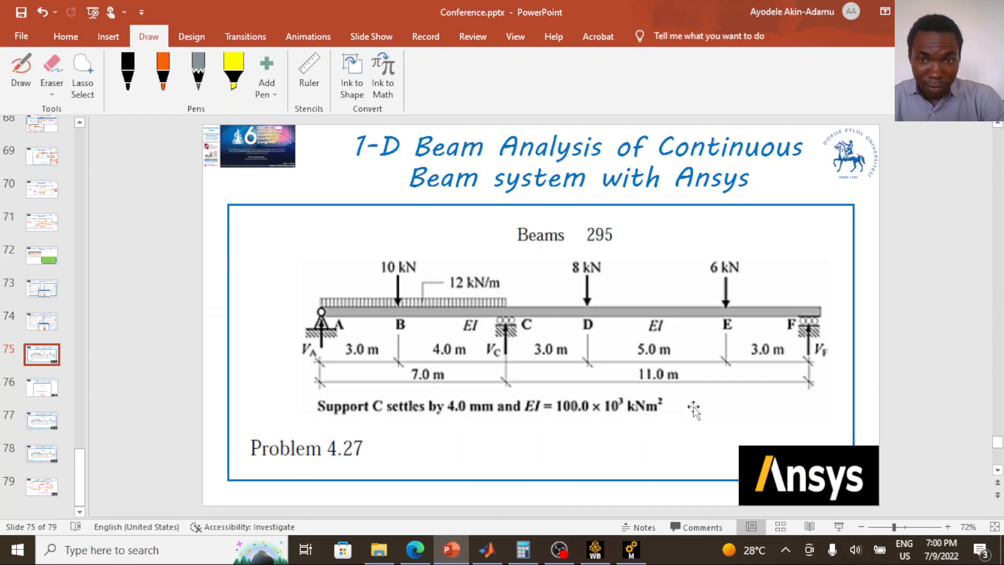
drag(742, 264, 712, 256)
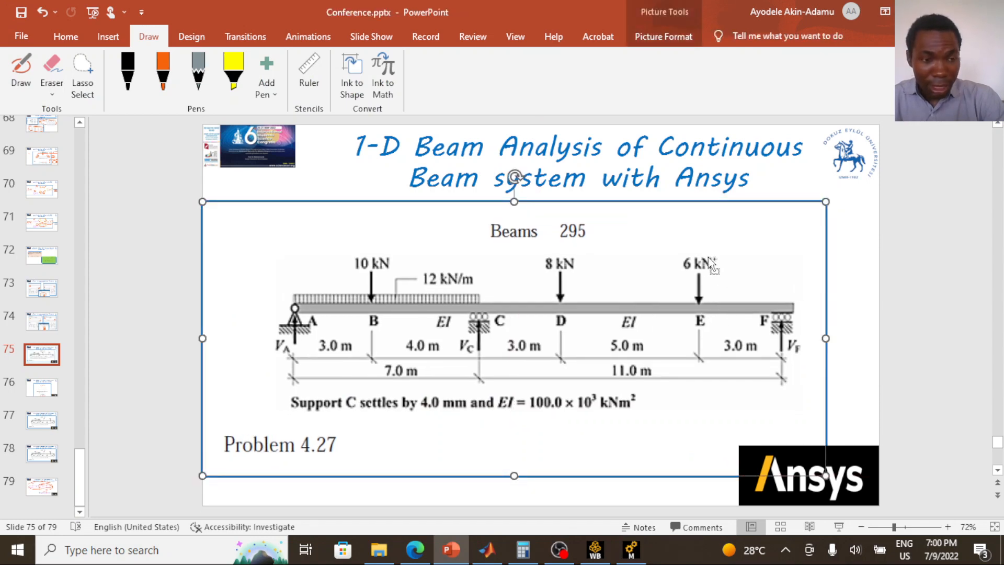
key(ctrl+z)
click(22, 74)
mouse_move(748, 251)
mouse_down()
mouse_move(712, 254)
mouse_move(756, 275)
mouse_move(758, 257)
mouse_up()
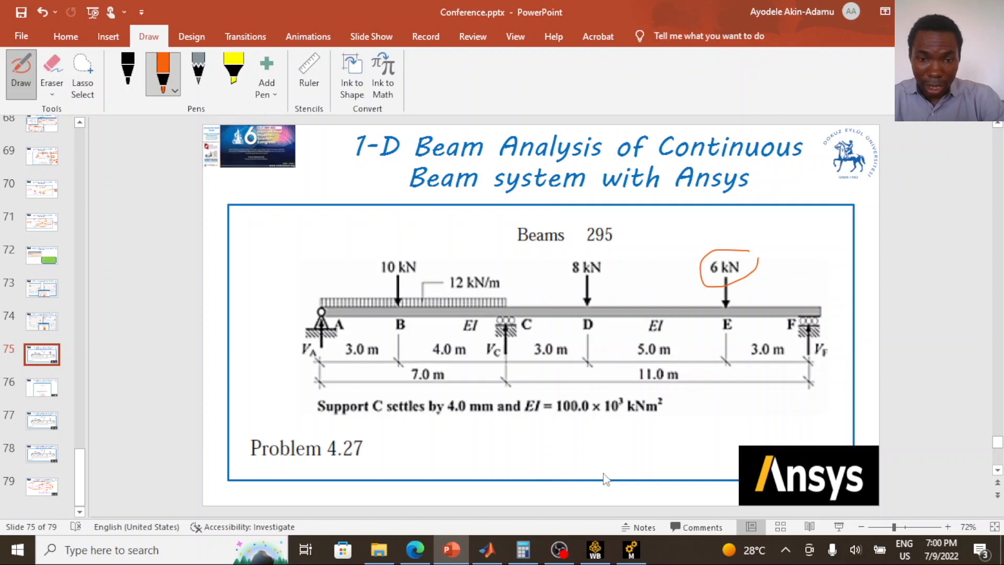
click(631, 549)
click(99, 329)
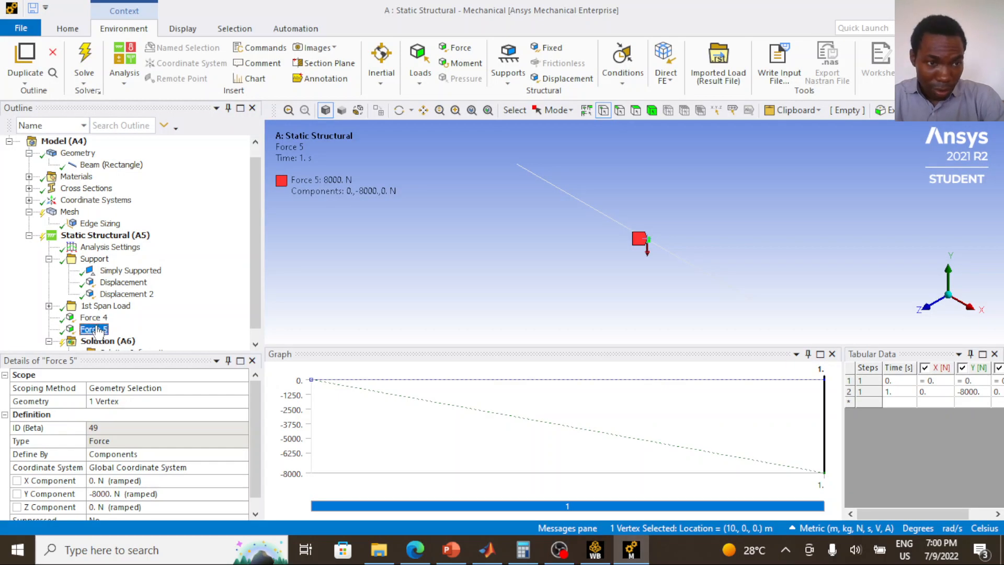
Set the Y component of Force 5 to -6000 N
key(Escape)
click(120, 493)
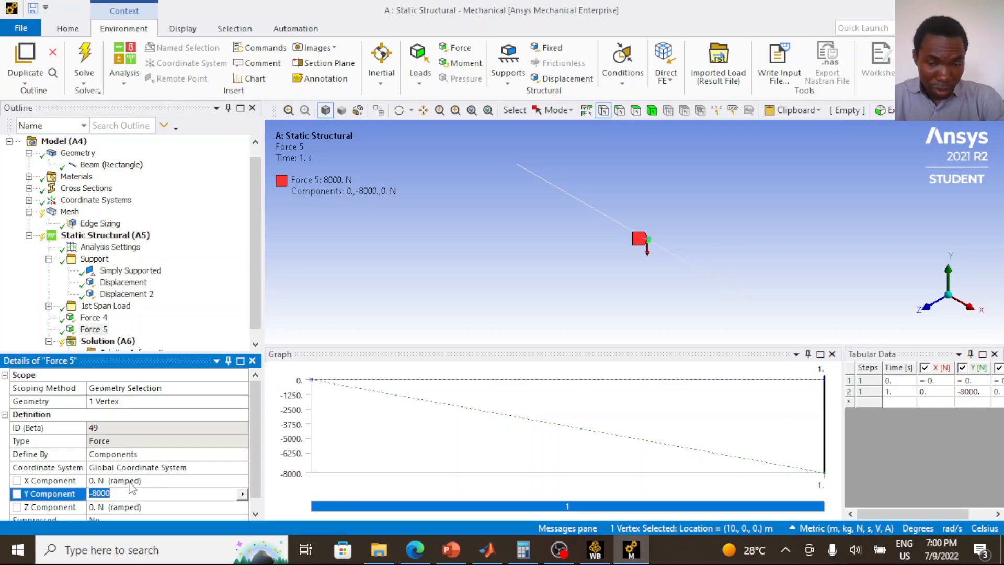
text(-)
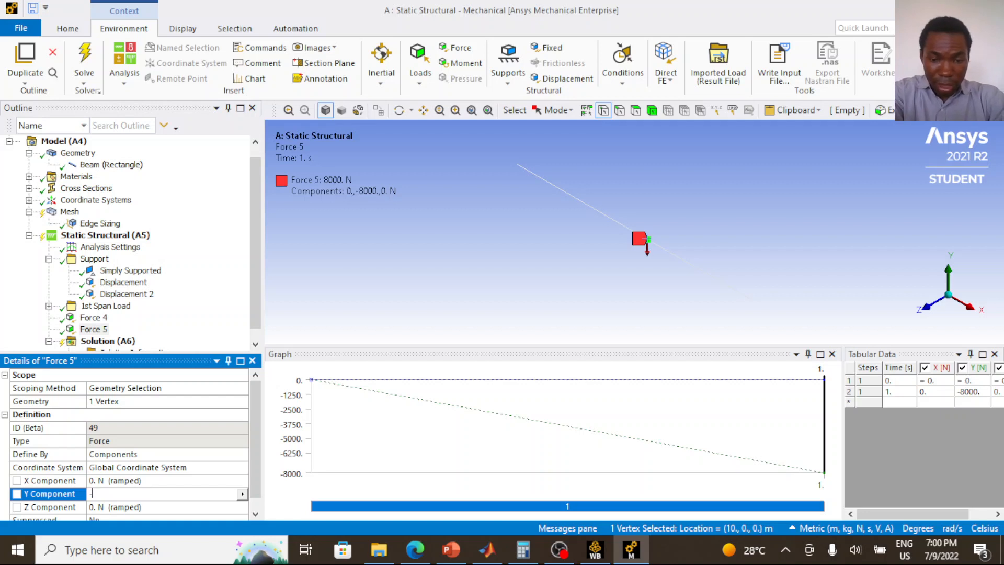
text(6000)
key(Return)
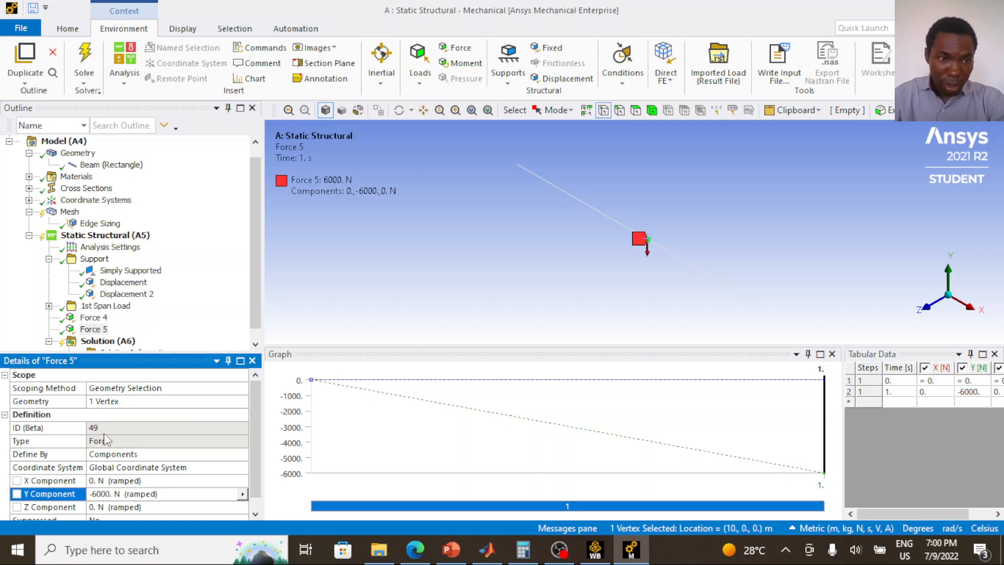
Group Force 4 and Force 5 into a folder named "2nd Span loads"
ctrl+click(92, 318)
right_click(97, 323)
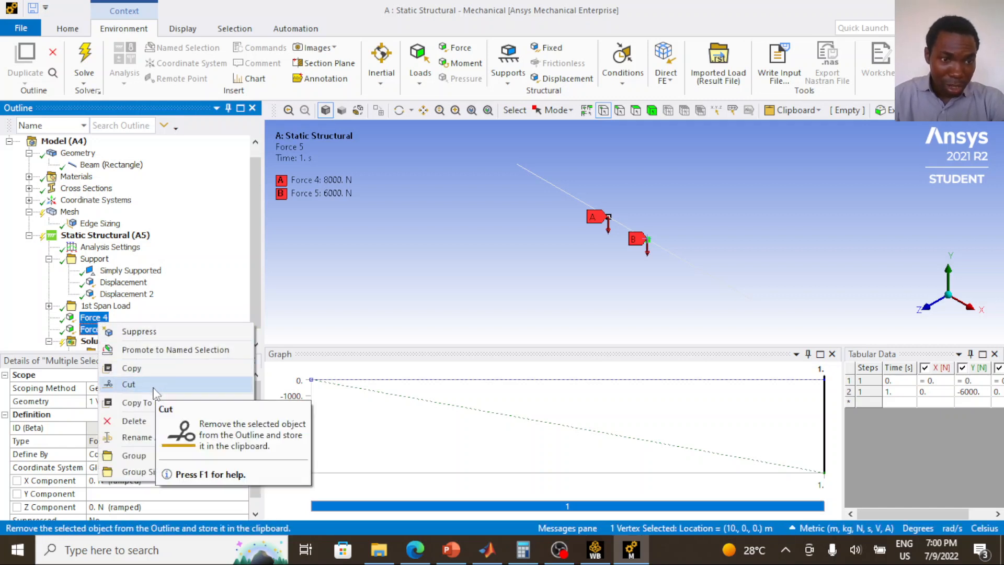
click(133, 456)
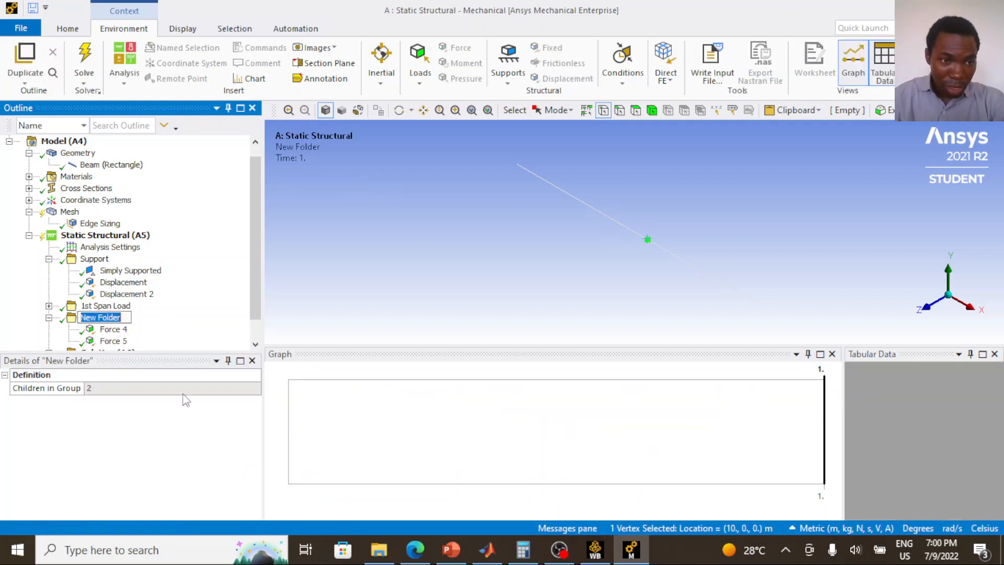
text(@n)
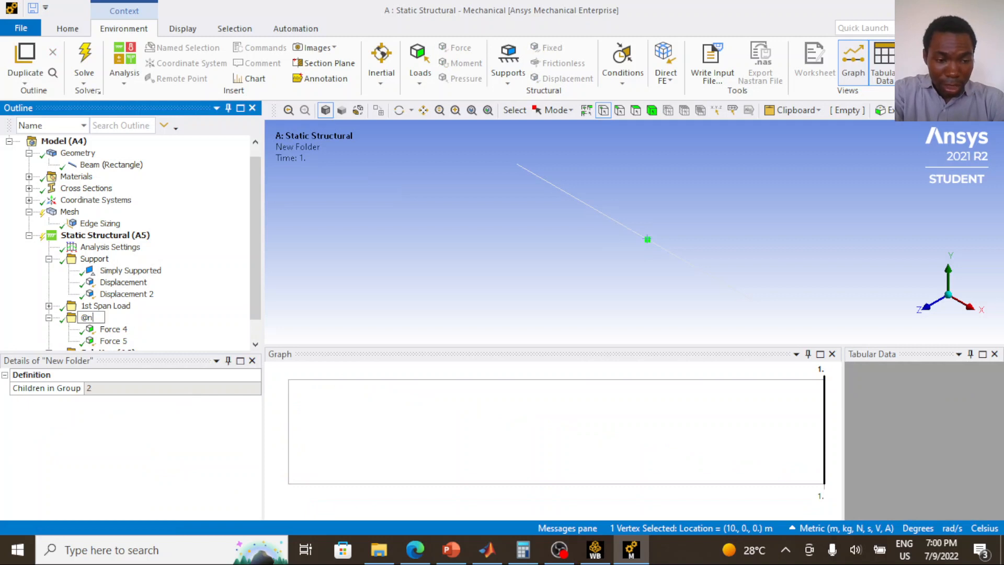
text(d S)
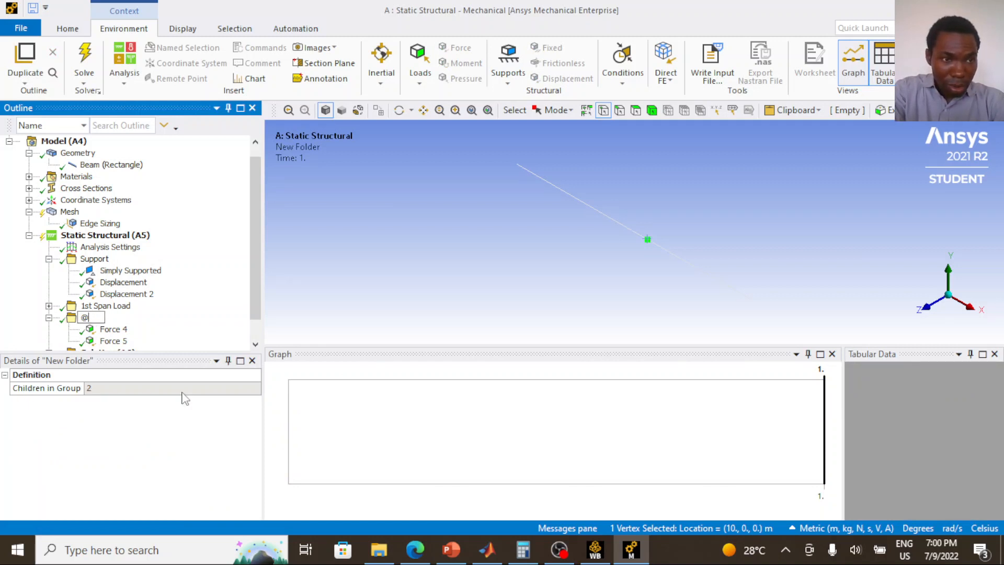
text(2nd Span loads)
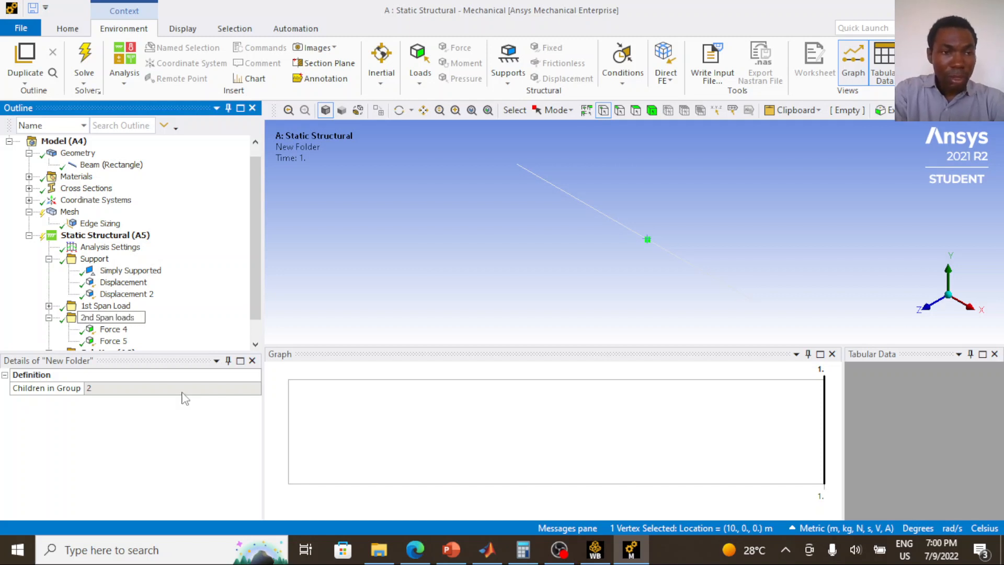
key(Return)
scroll(108, 293, down, 1)
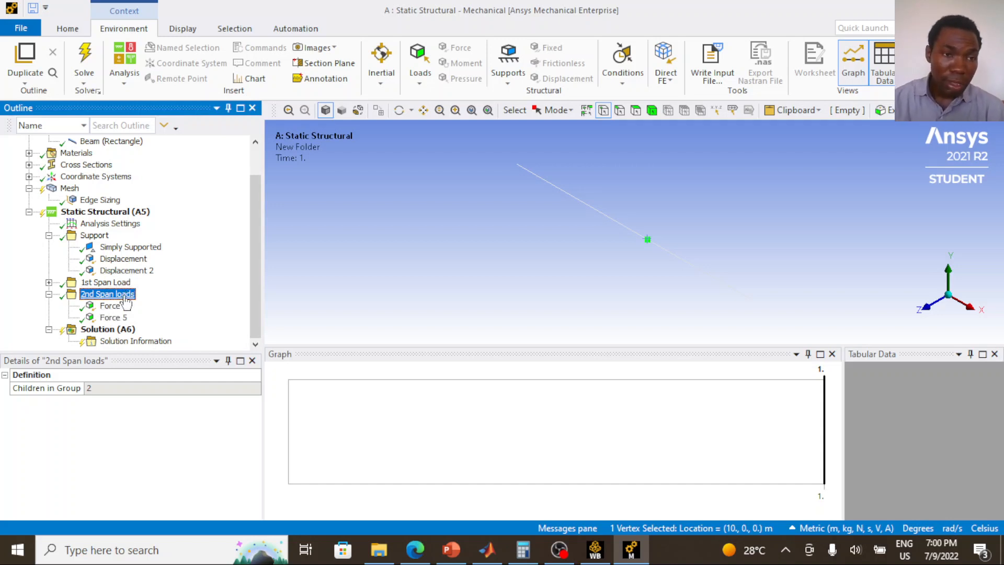
Solve the static structural model and read the full text of the solver pivot error about the ROTX degree of freedom
click(90, 56)
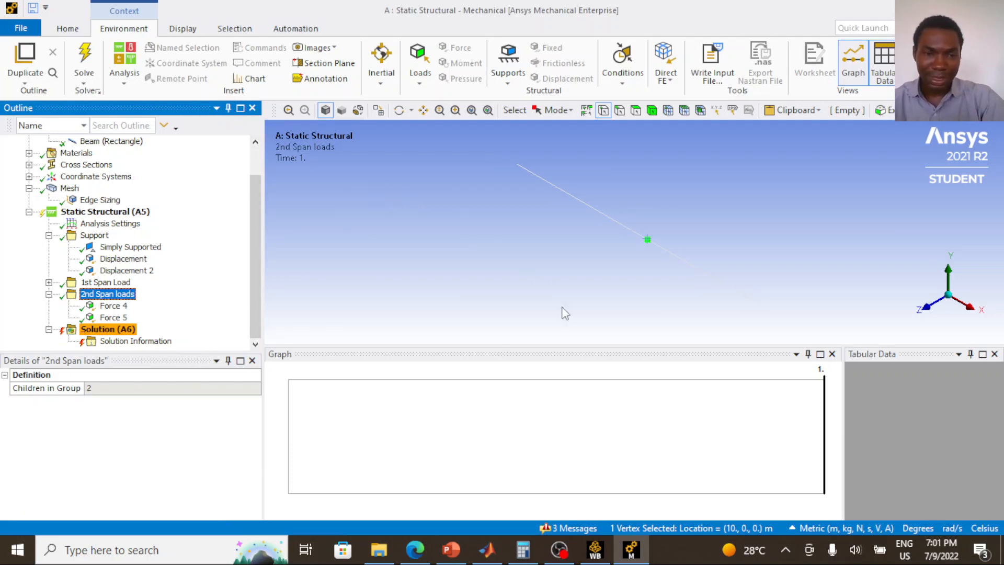
click(576, 527)
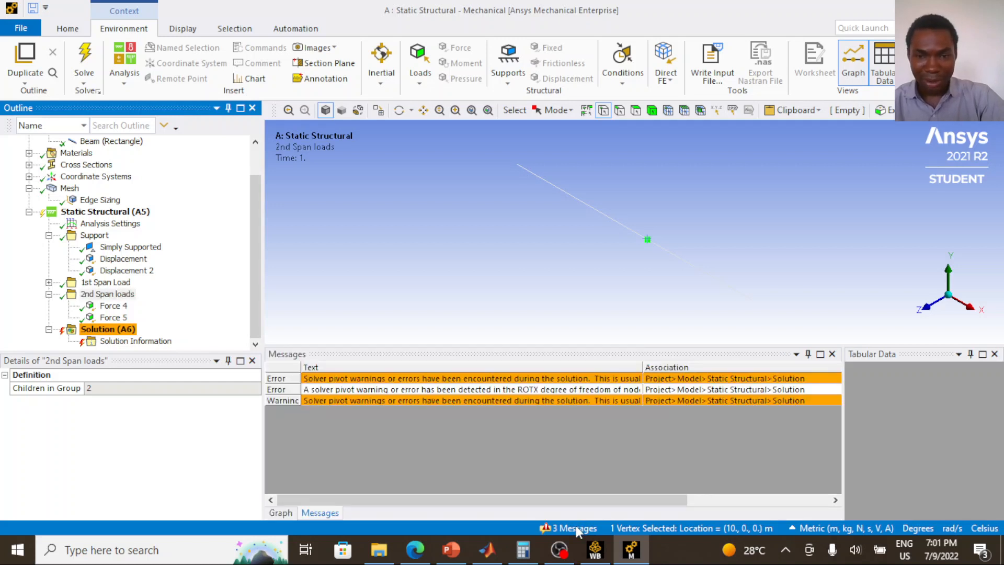
click(525, 392)
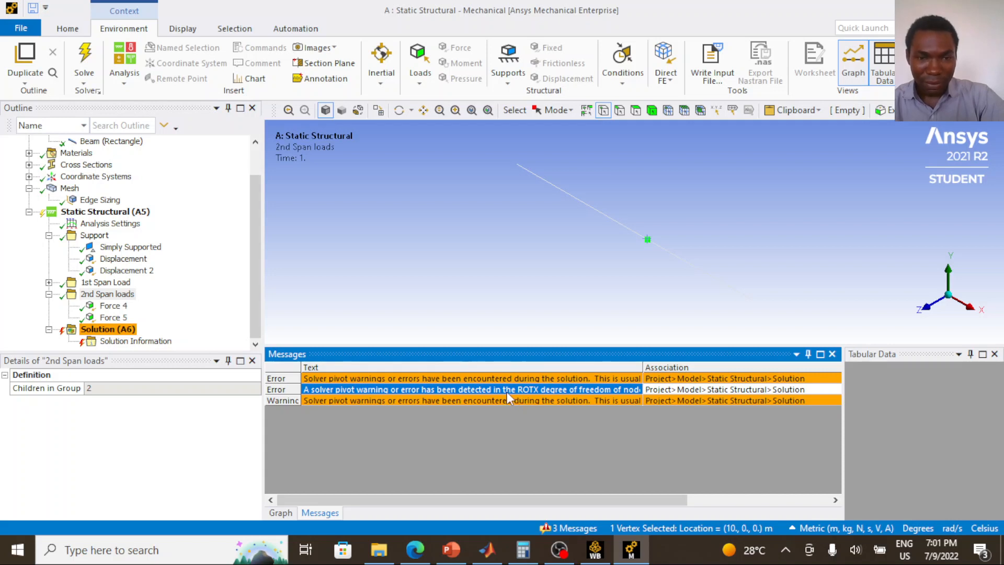
double_click(507, 392)
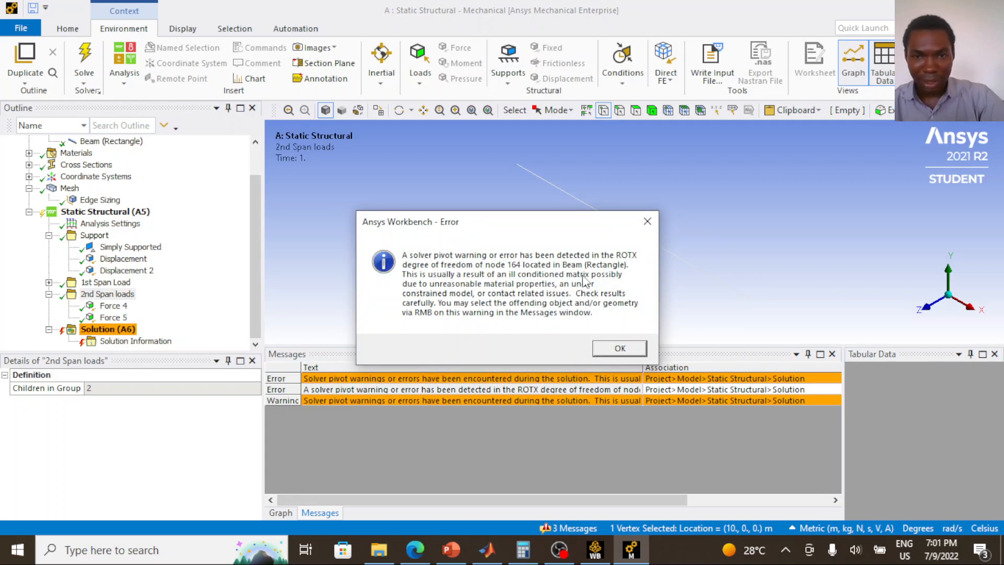
click(647, 223)
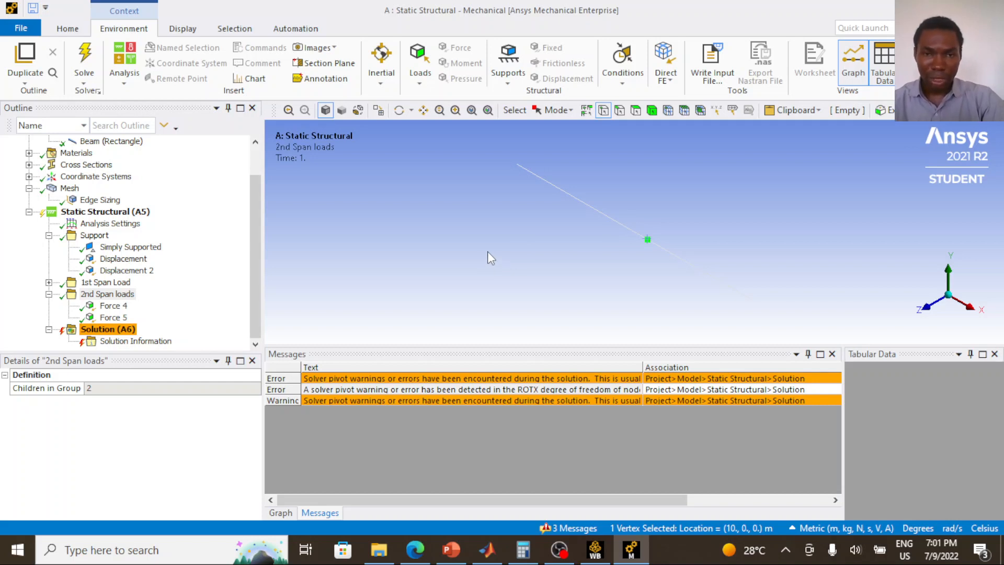
click(524, 168)
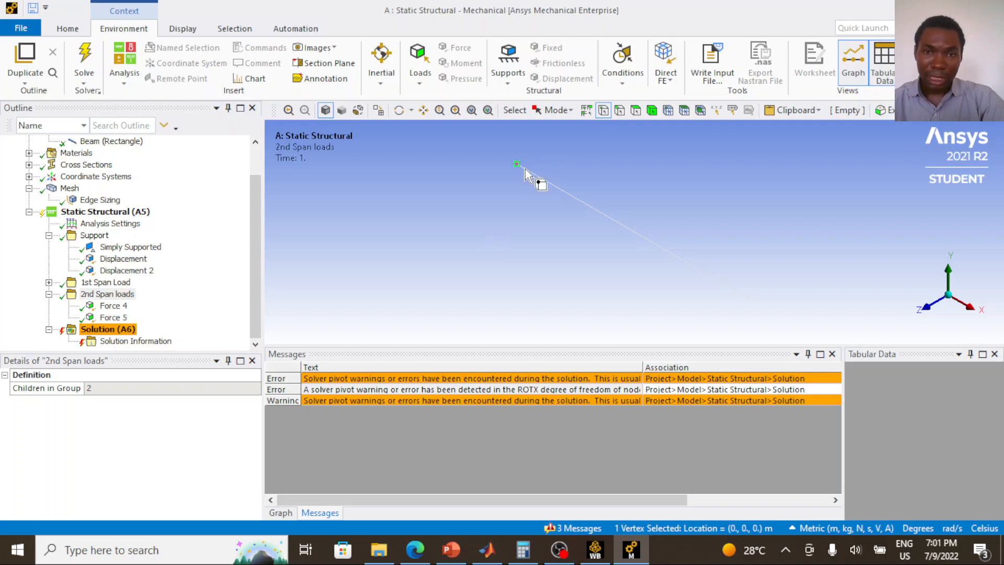
ctrl+click(557, 187)
ctrl+click(608, 216)
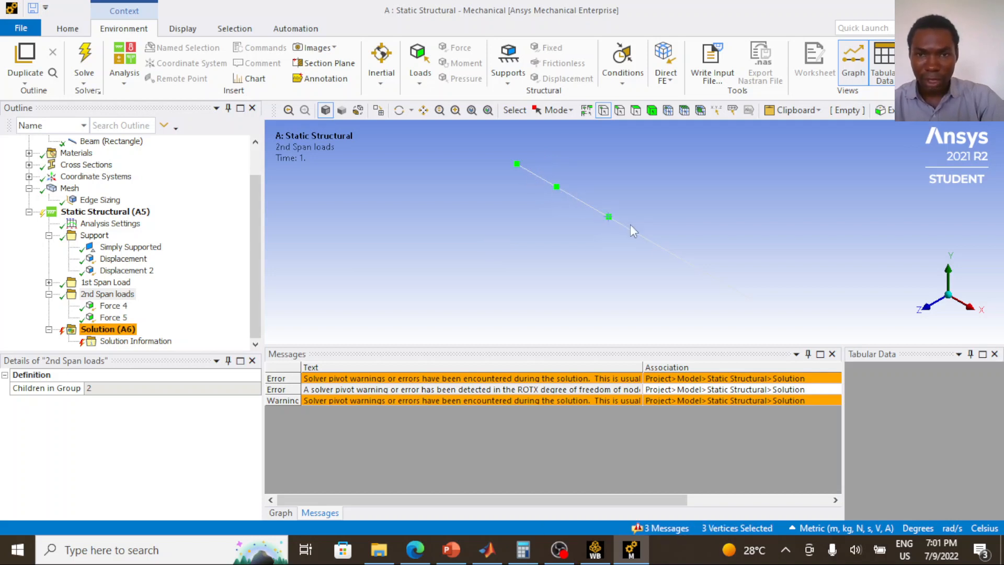
ctrl+click(651, 244)
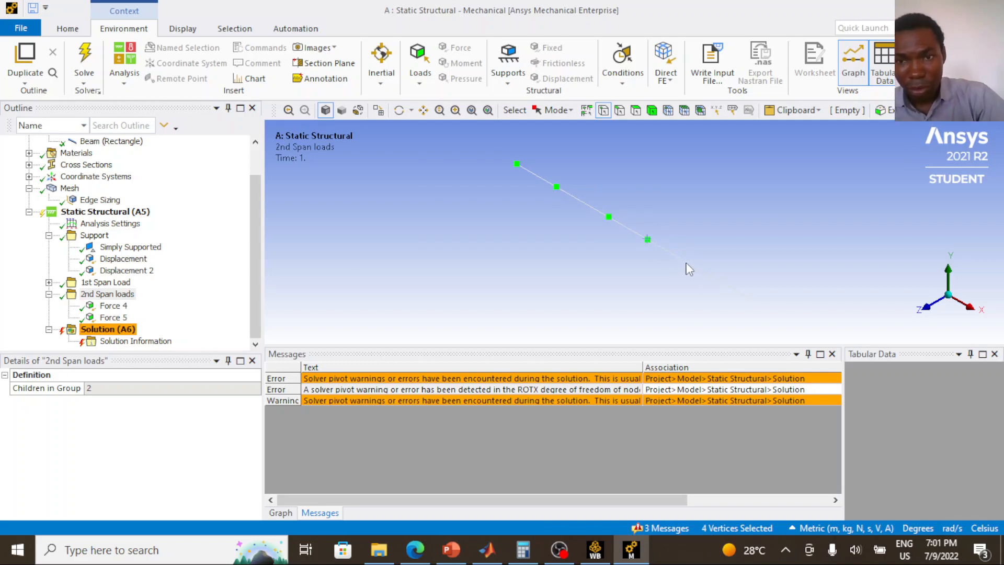
click(549, 217)
Insert a Remote Displacement under Static Structural and scope it to the beam's end vertex at X = 0 m
click(119, 212)
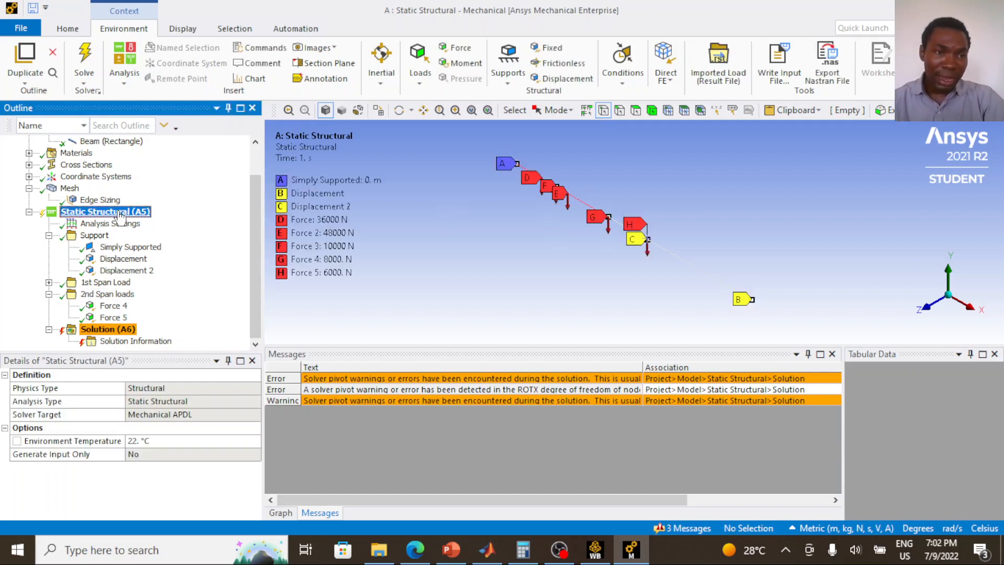
right_click(120, 214)
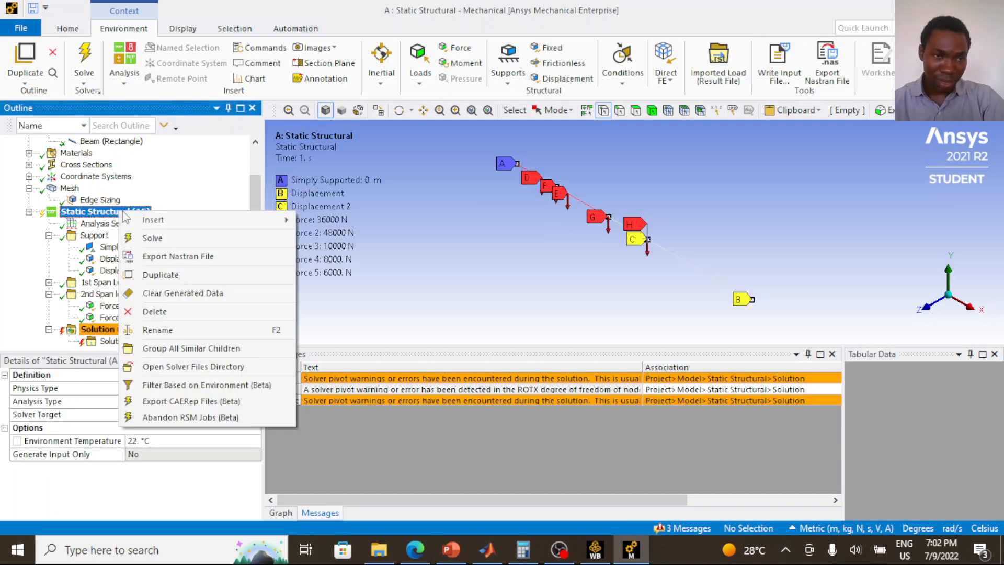
mouse_move(225, 218)
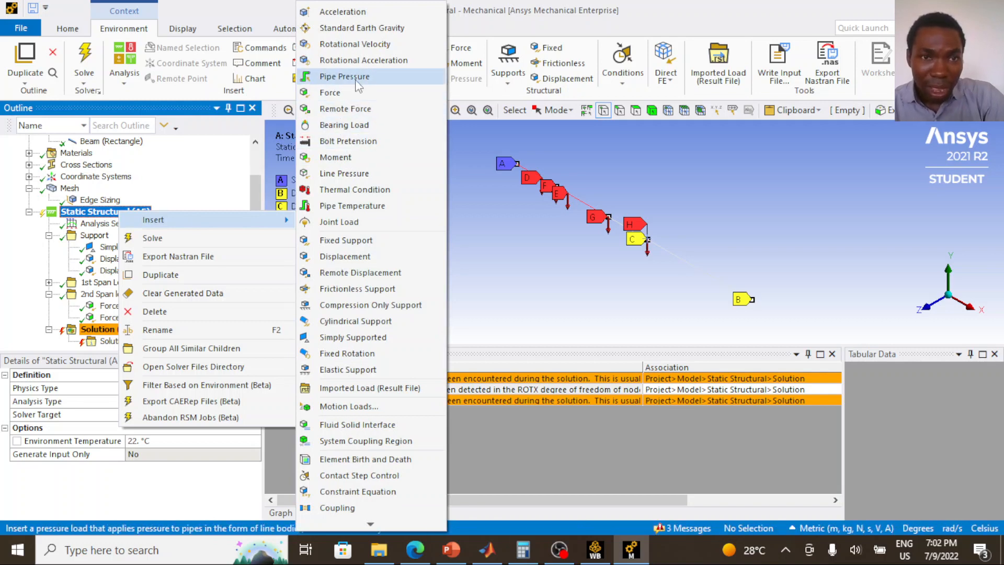
click(361, 272)
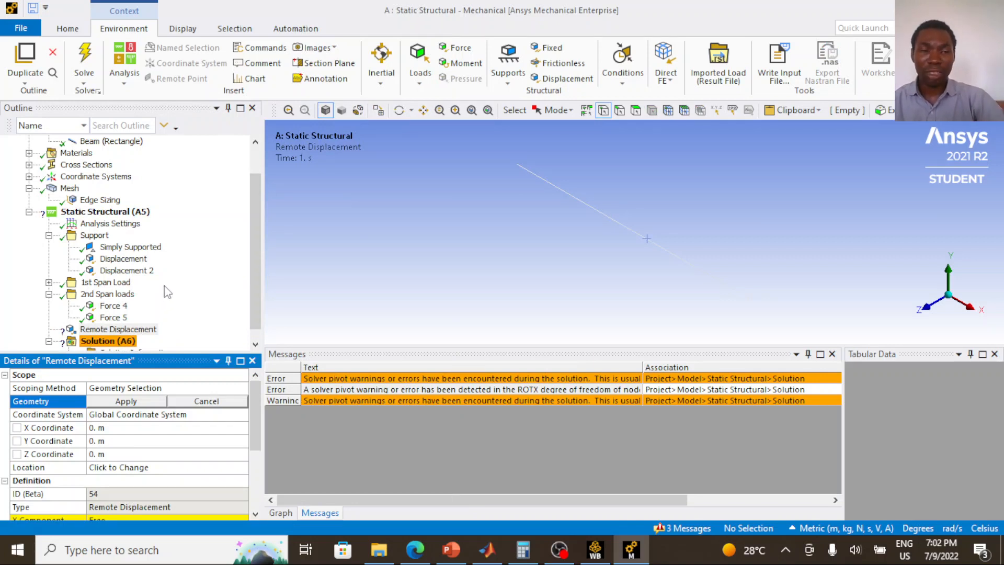
click(137, 328)
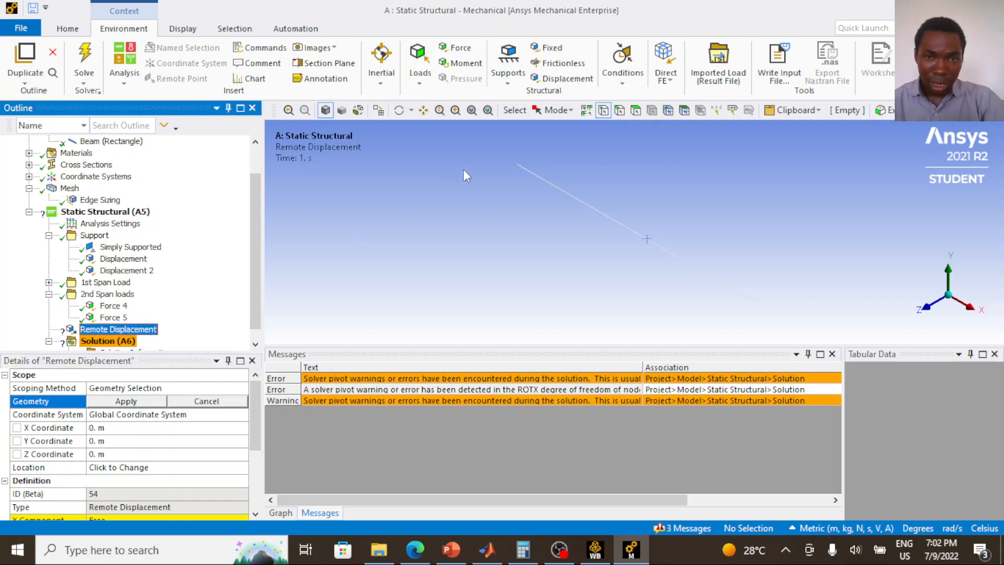
click(515, 164)
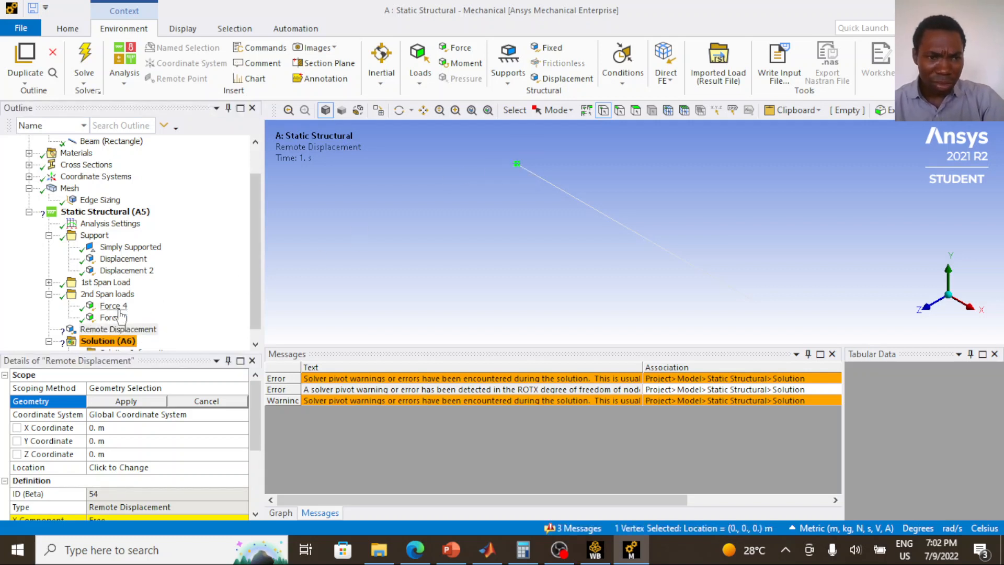
click(119, 333)
click(130, 401)
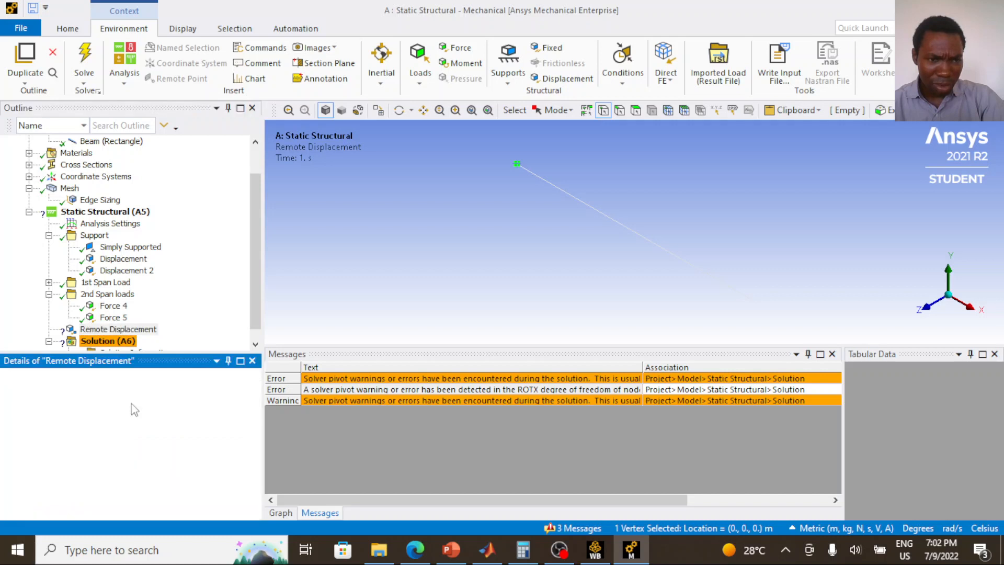
Review the Remote Displacement's translation components and compare its definition with the Simply Supported support
scroll(144, 402, down, 1)
scroll(144, 403, down, 1)
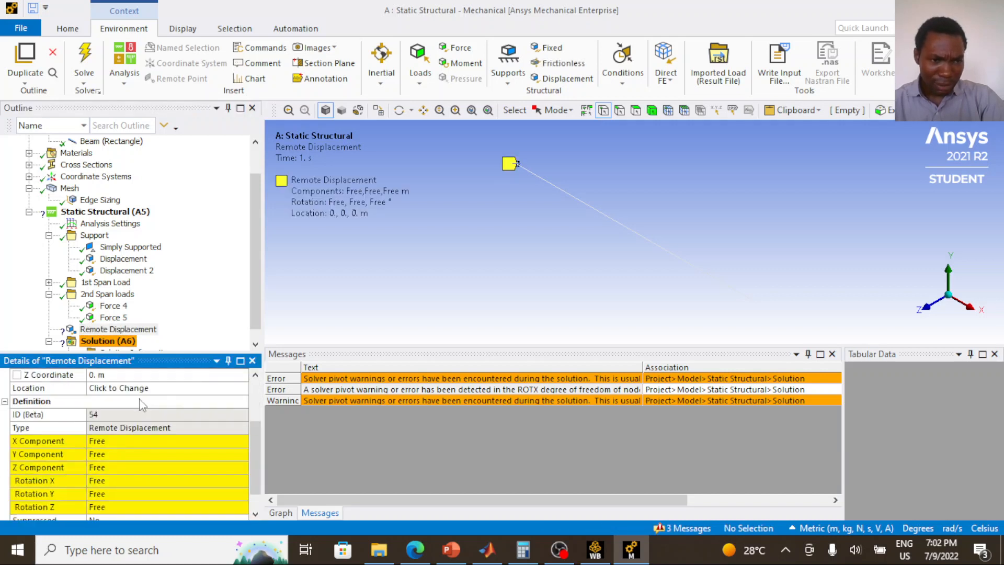
click(121, 440)
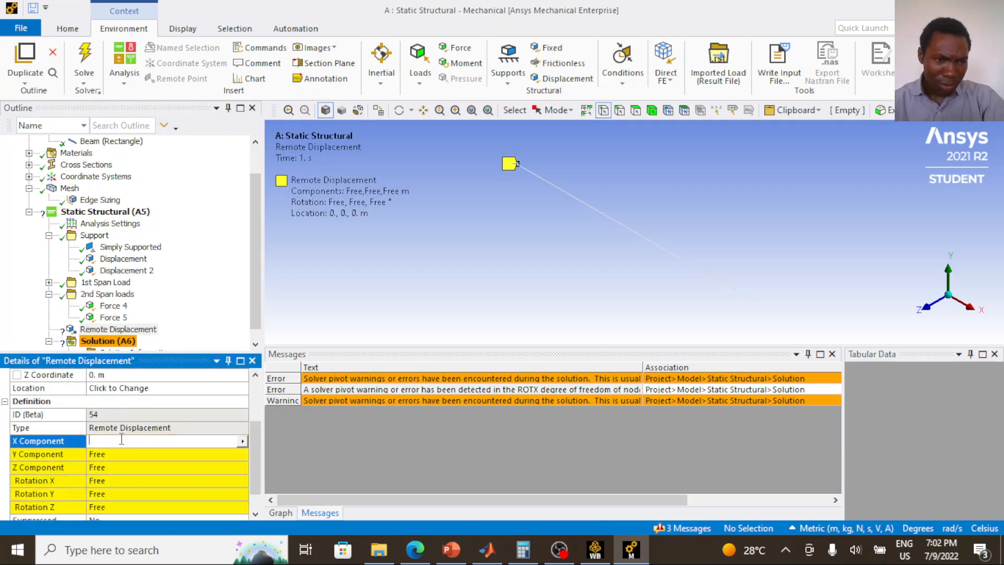
click(114, 453)
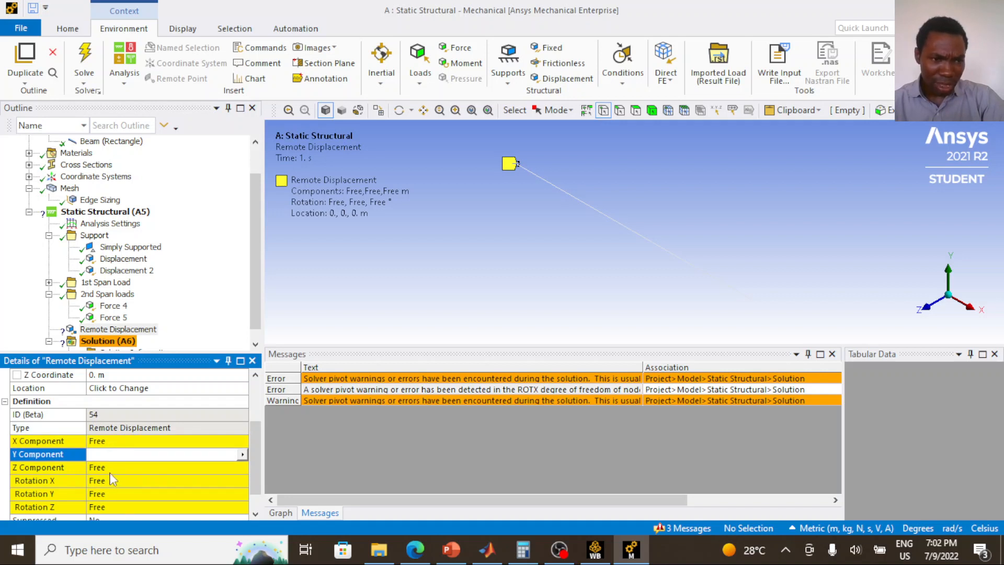
click(111, 468)
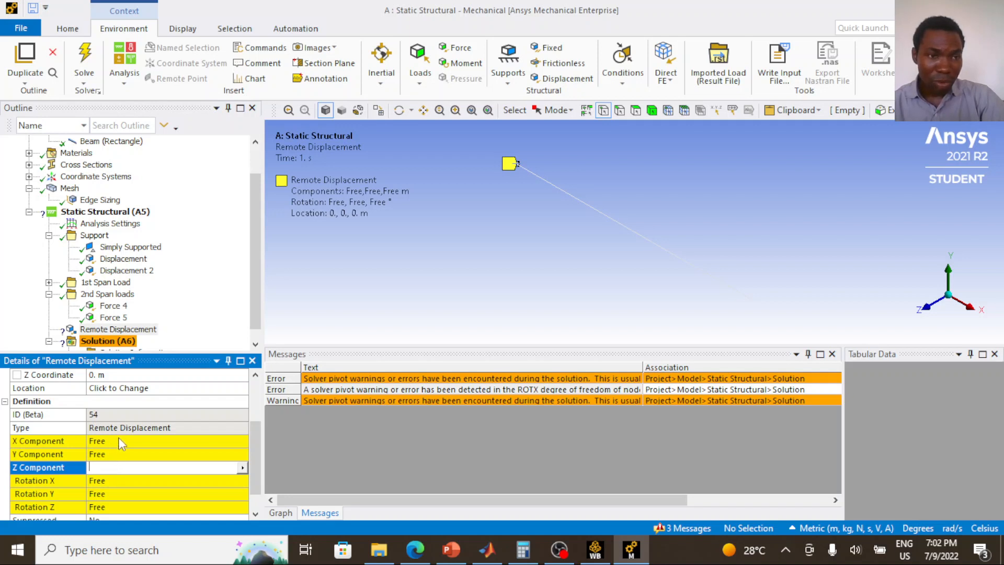
click(140, 248)
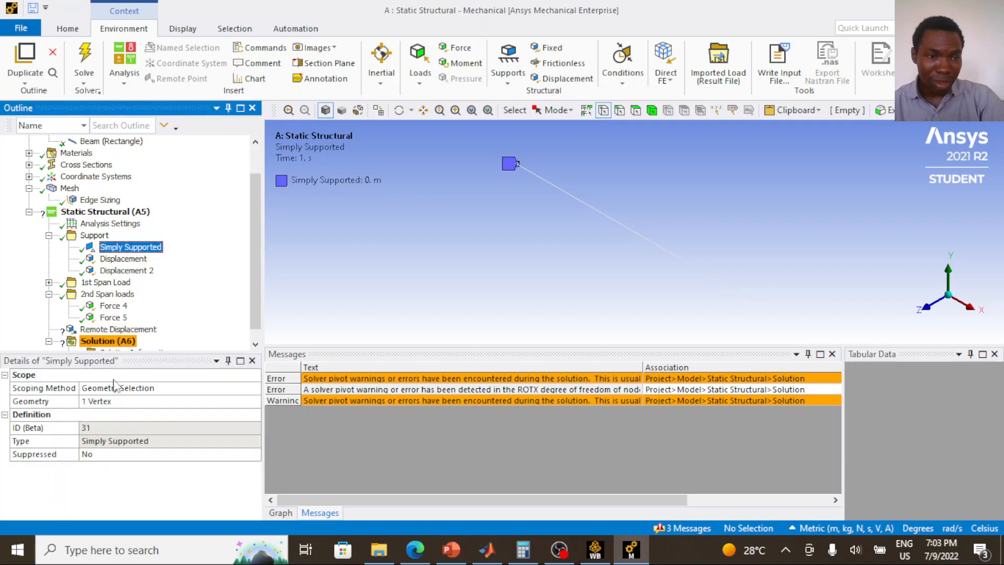
click(118, 330)
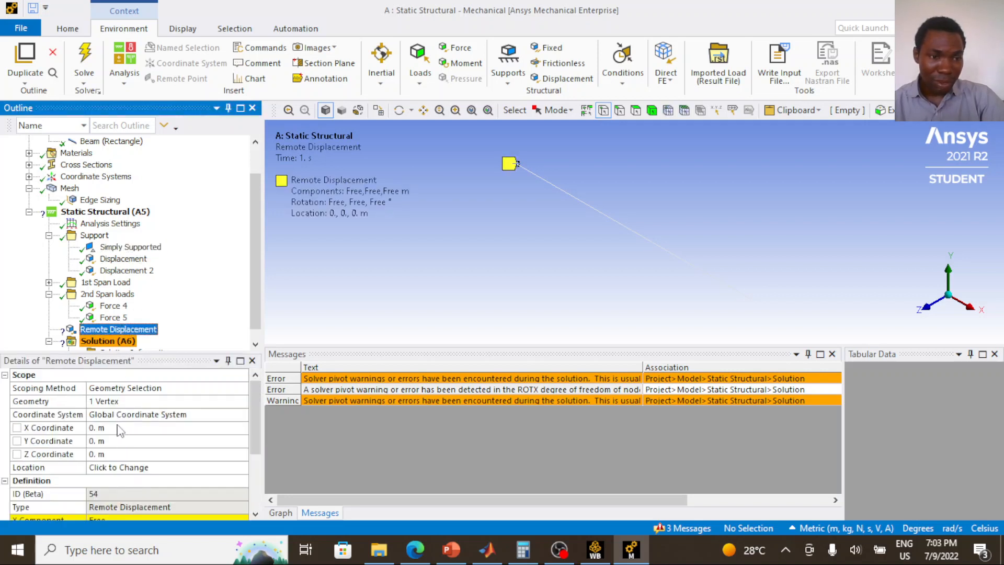
Set the X and Y components of the Remote Displacement to 0 m
scroll(119, 430, down, 3)
click(119, 414)
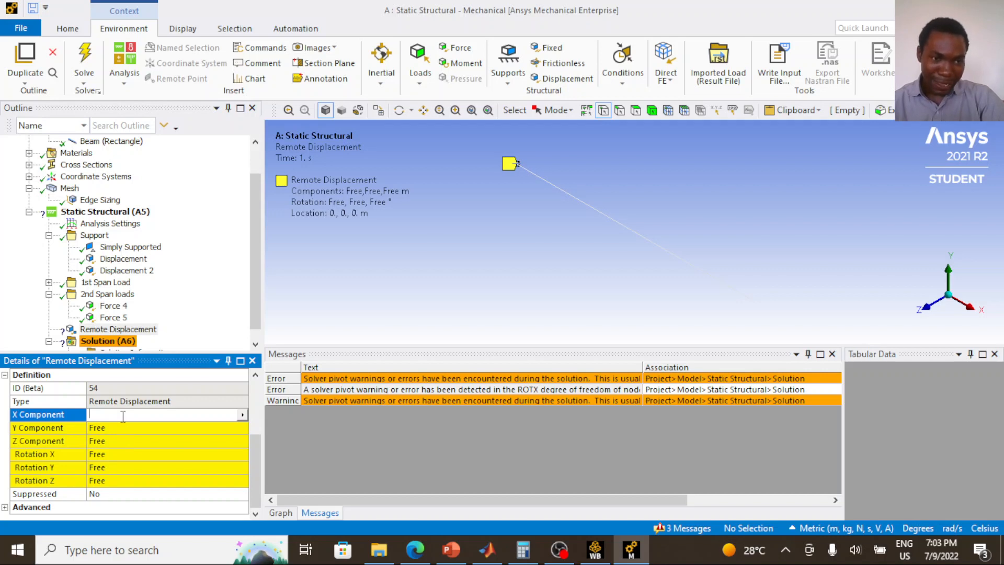
click(243, 416)
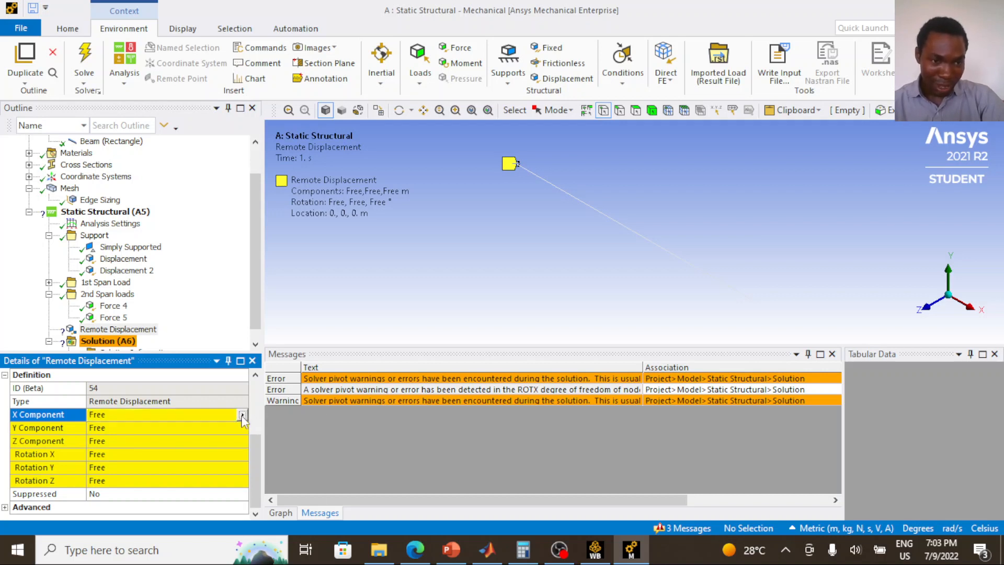
click(243, 415)
click(189, 416)
text(0)
key(Return)
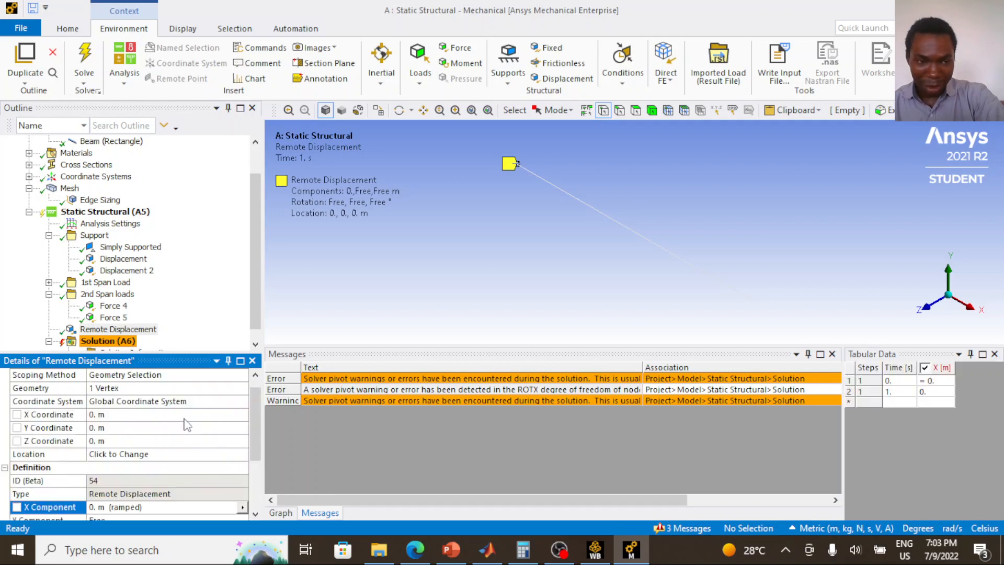
scroll(147, 457, down, 2)
click(144, 441)
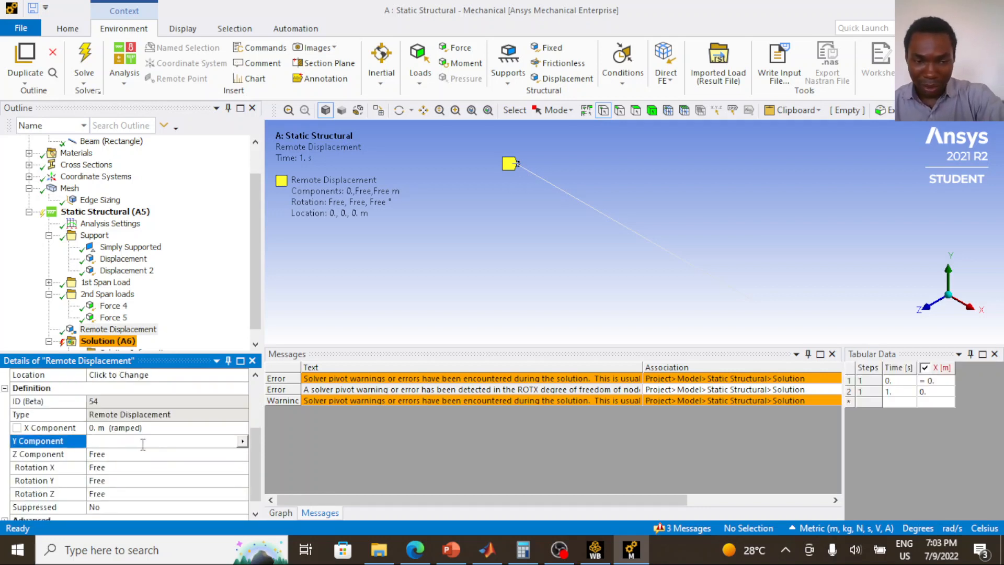
text(0)
key(Return)
scroll(119, 468, down, 2)
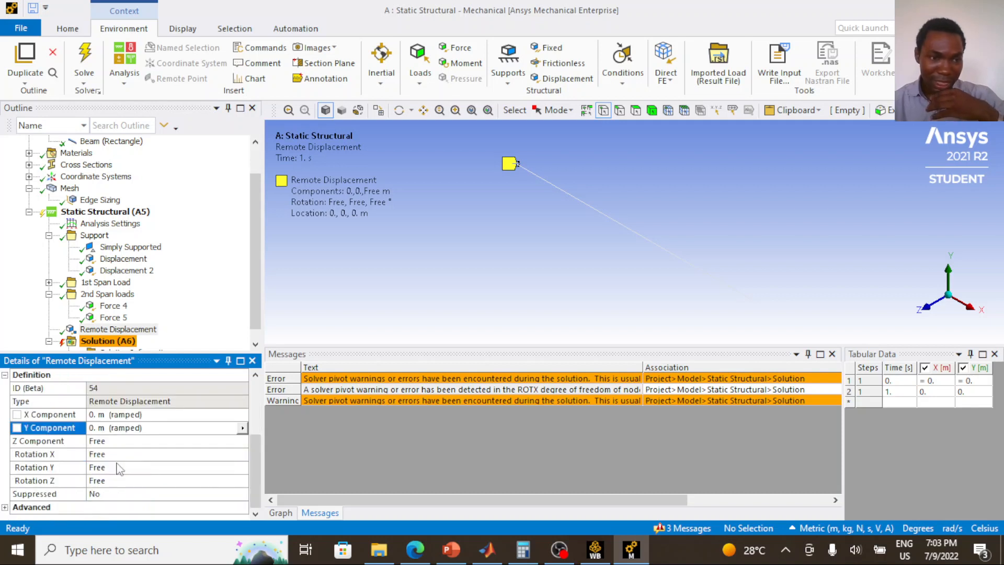
Set the Remote Displacement's Rotation X to 0° and re-enter 0 for its X component
click(118, 441)
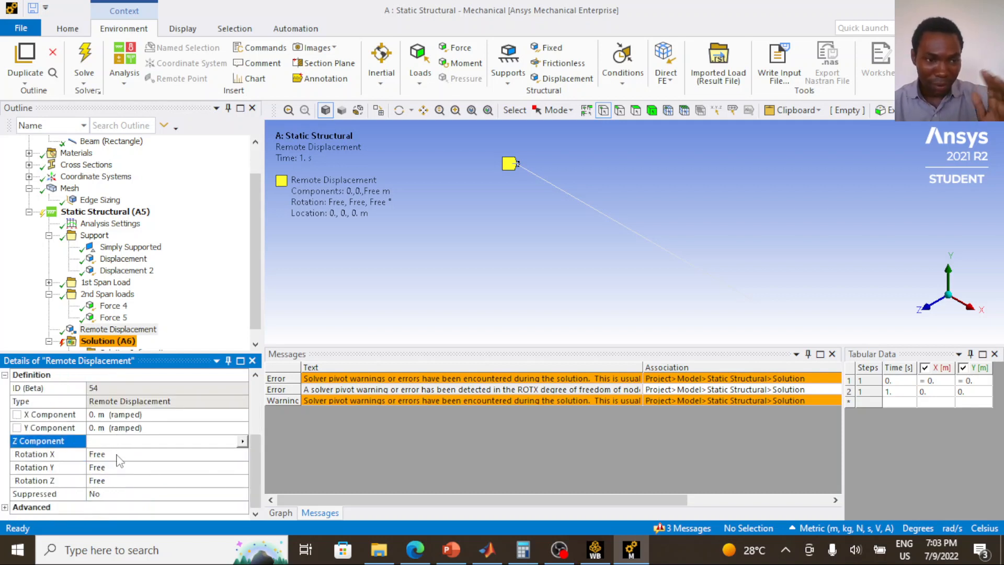
click(119, 454)
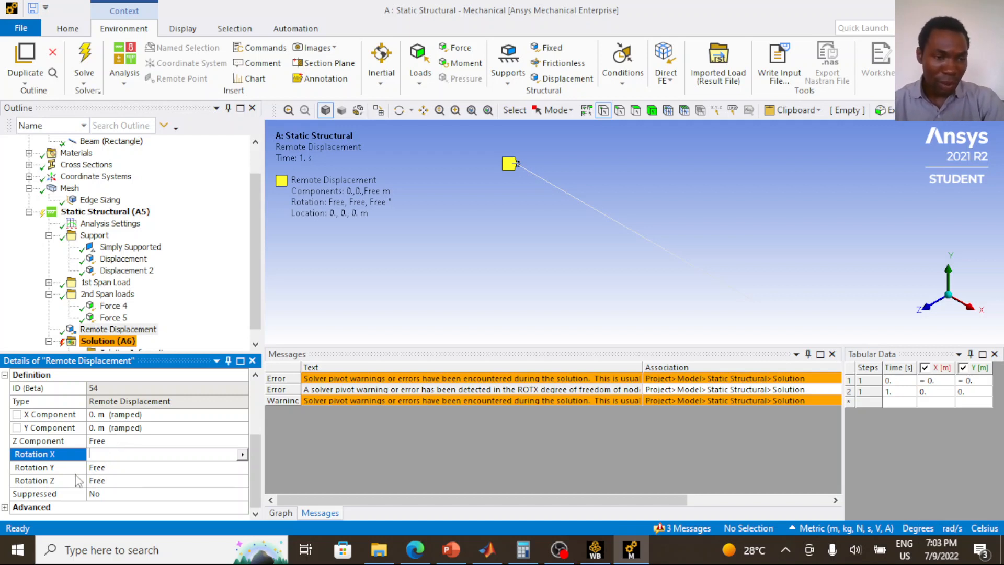
text(0)
click(107, 467)
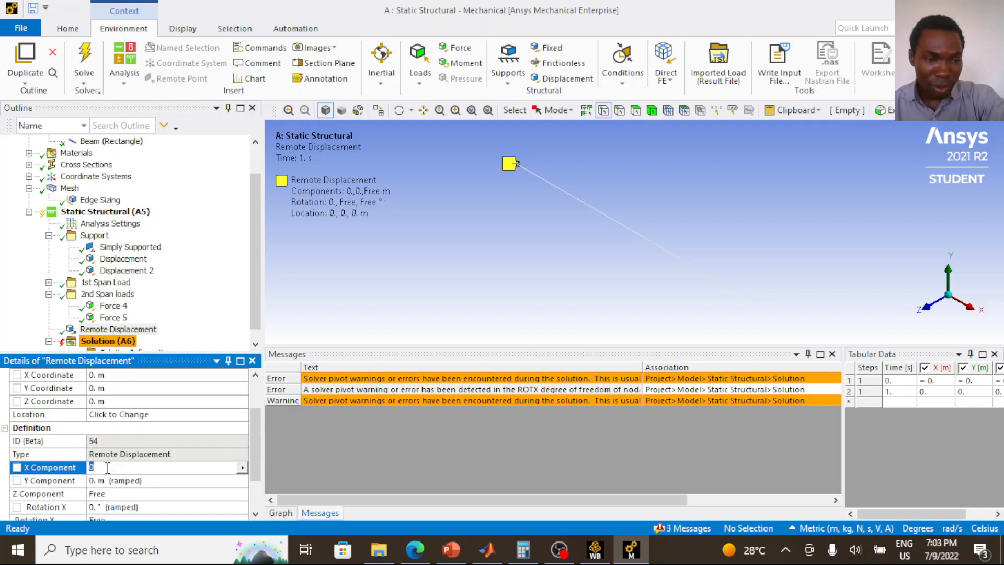
text(0)
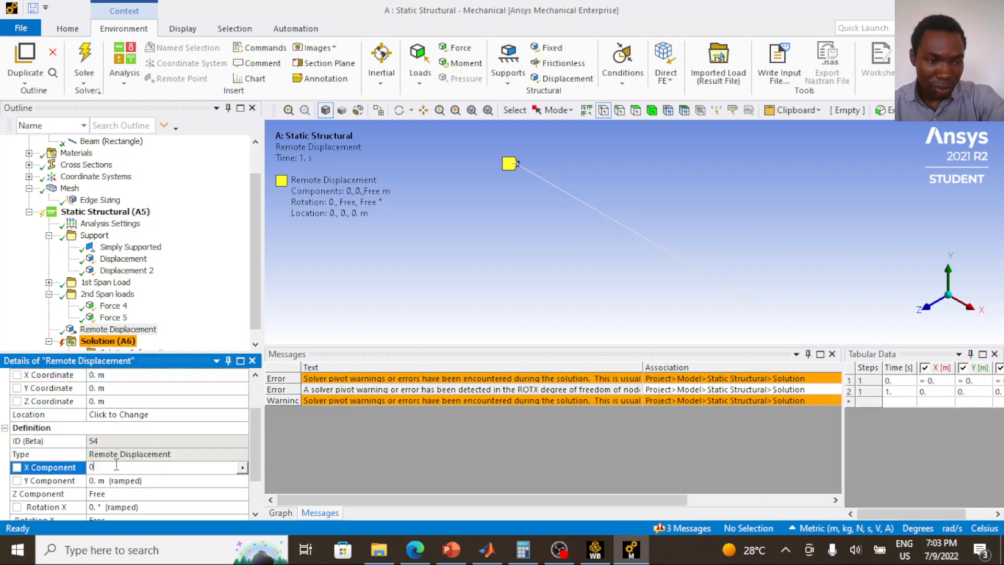
Set Rotation Y of the remote displacement to 0°
click(113, 481)
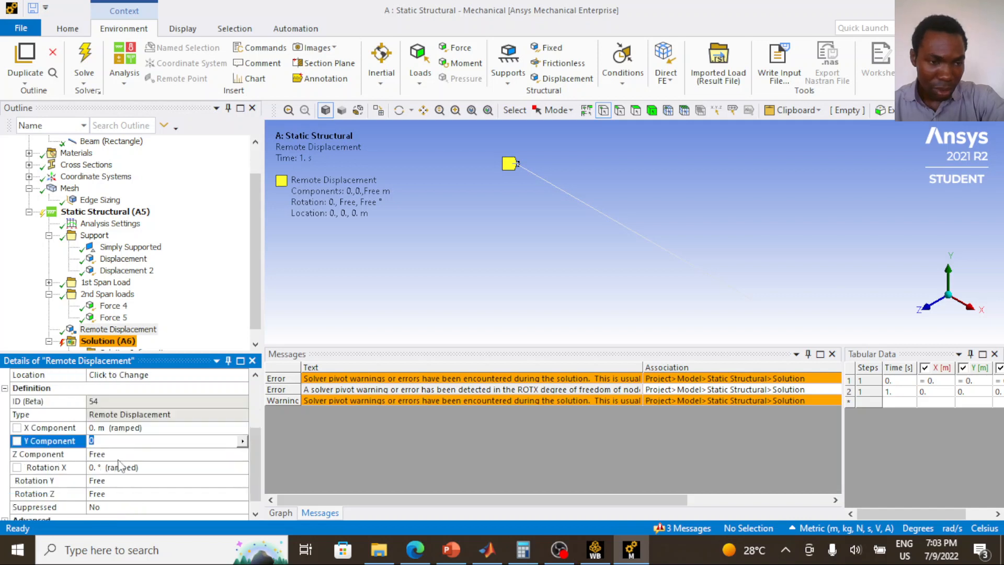
click(111, 468)
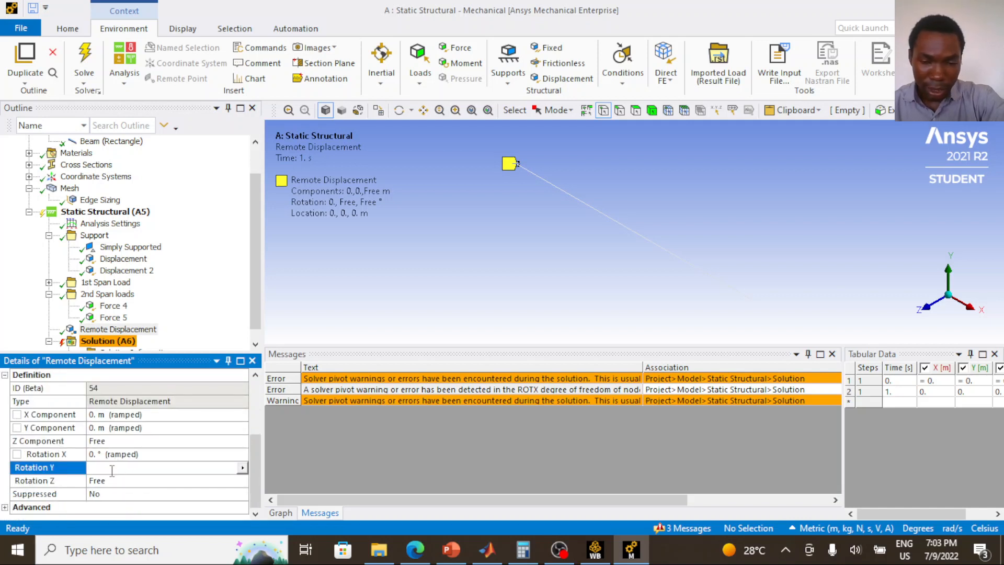
text(0)
key(Return)
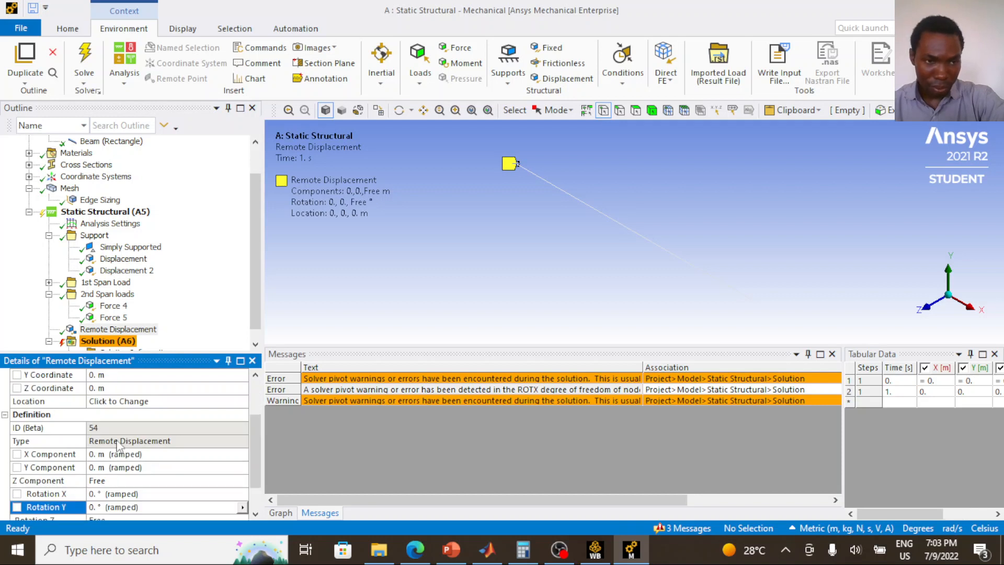
scroll(112, 328, down, 1)
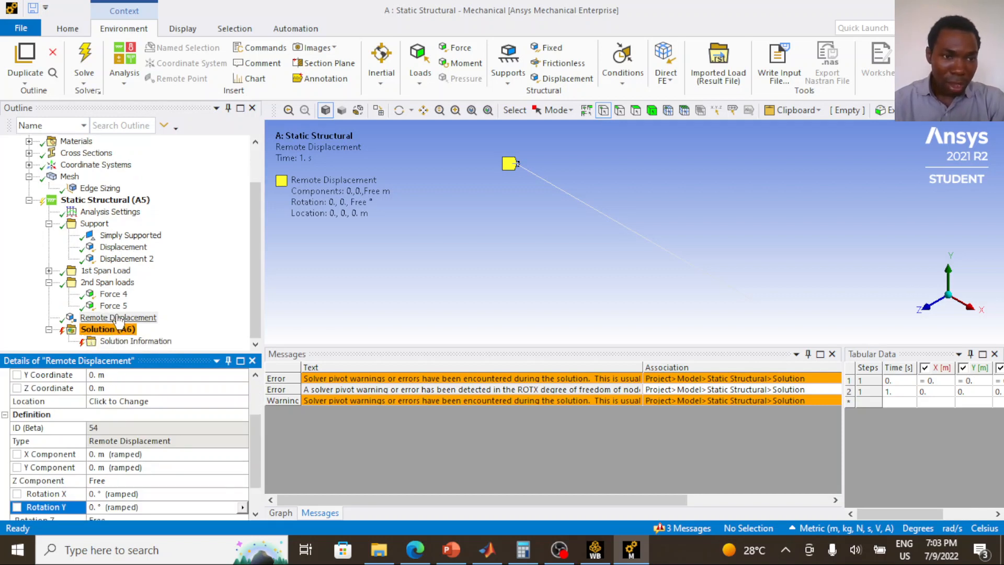
Suppress the Simply Supported condition in the Support group
click(115, 321)
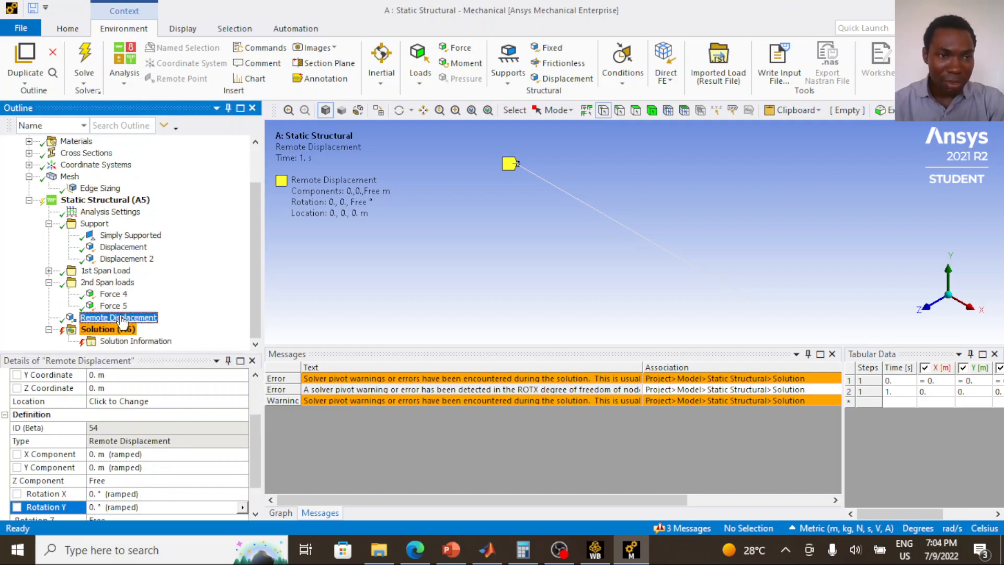
click(137, 235)
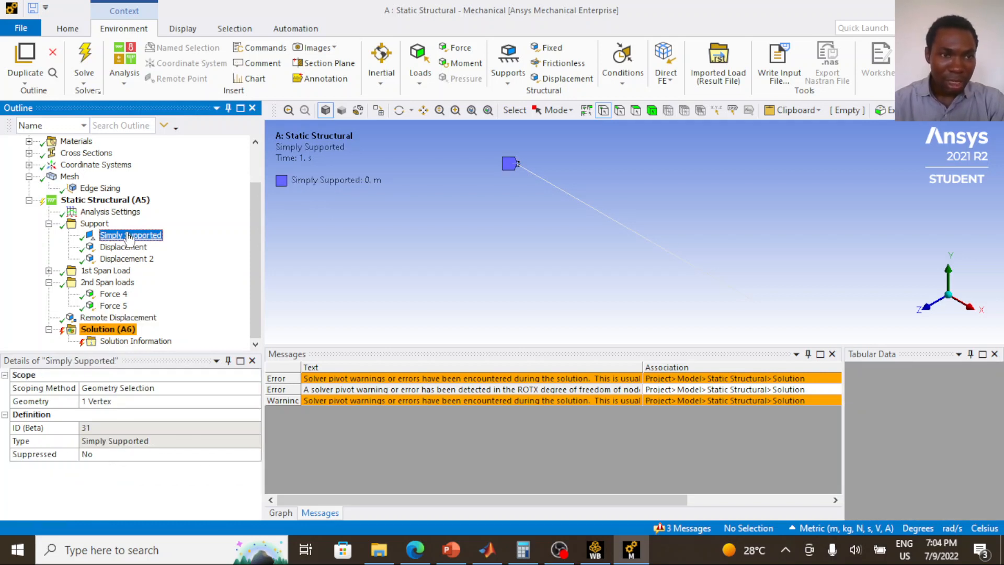
right_click(133, 239)
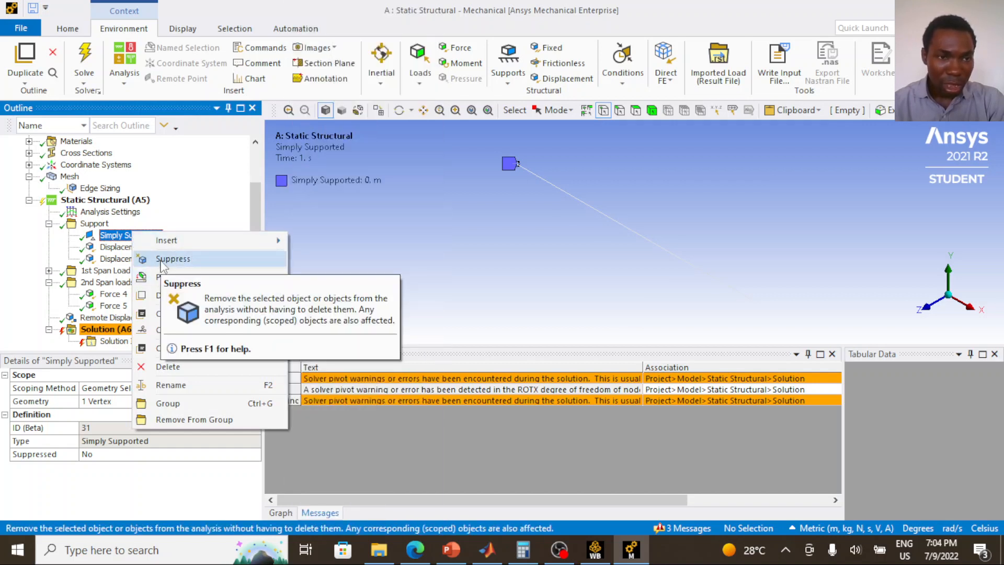
click(172, 259)
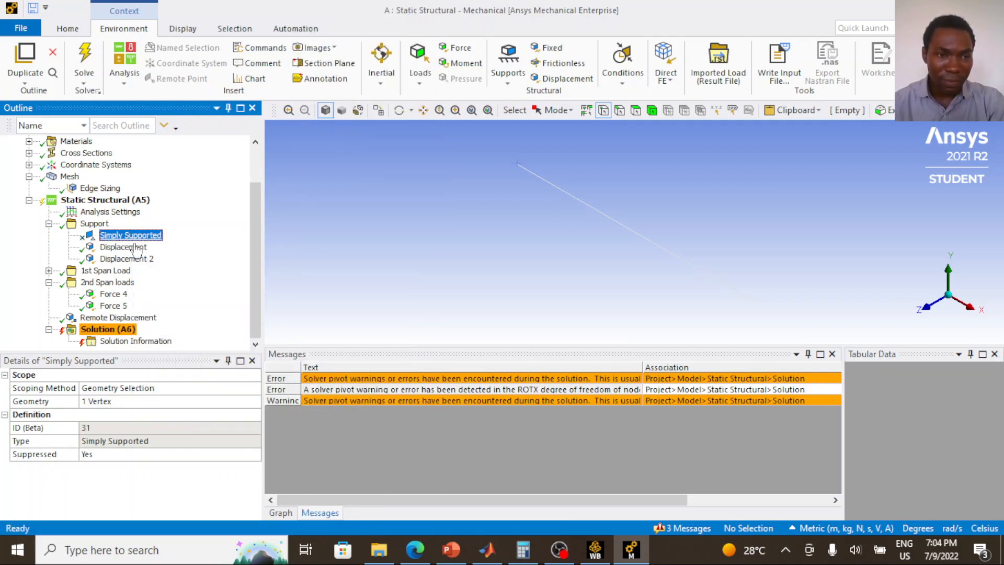
Review the remote displacement's scope, displacement components and rotation constraints, including Y Component, Rotation X and Rotation Y
click(120, 318)
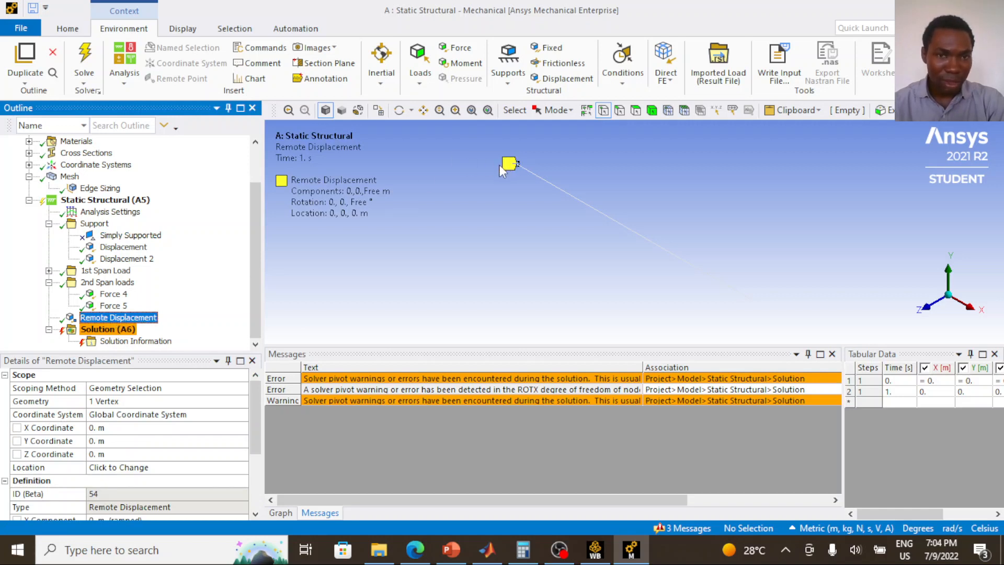
scroll(111, 485, down, 2)
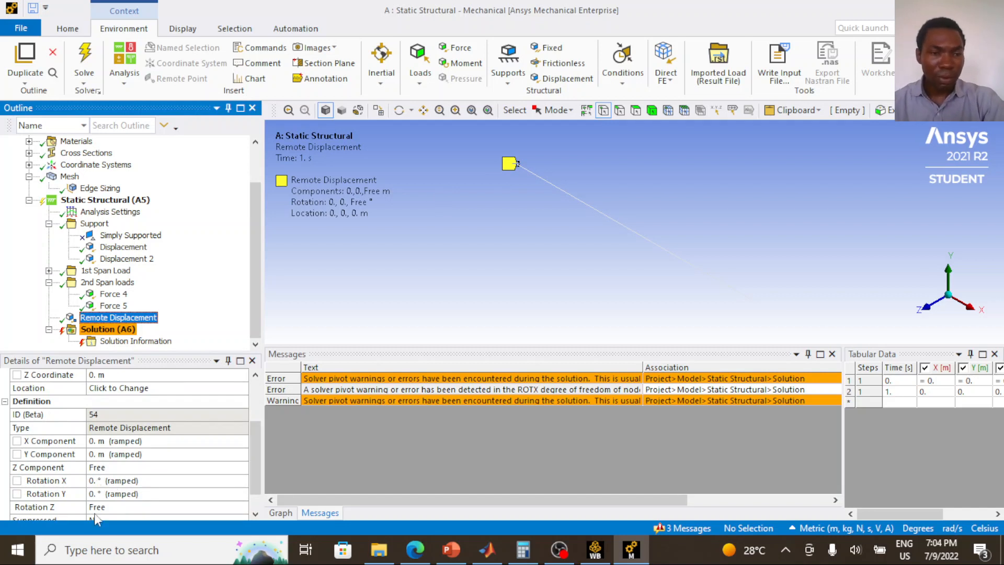
scroll(105, 481, down, 1)
scroll(135, 413, up, 1)
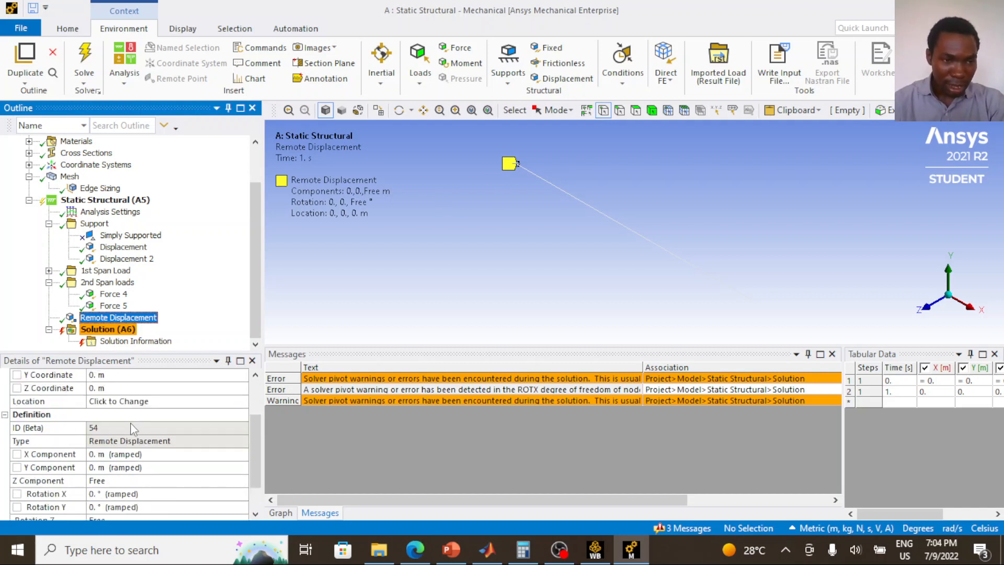
scroll(133, 448, up, 1)
scroll(133, 448, down, 1)
click(134, 467)
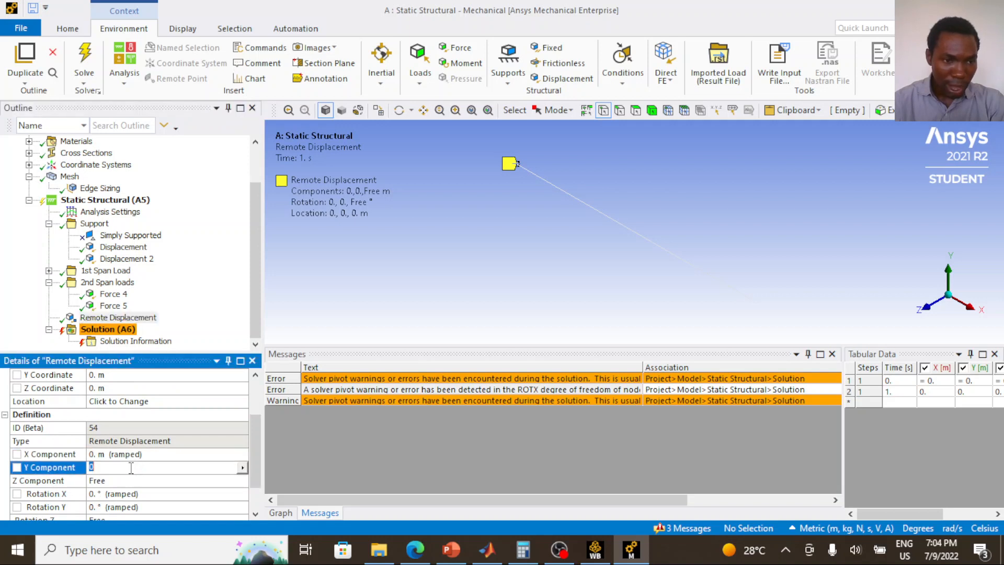
click(124, 495)
click(128, 508)
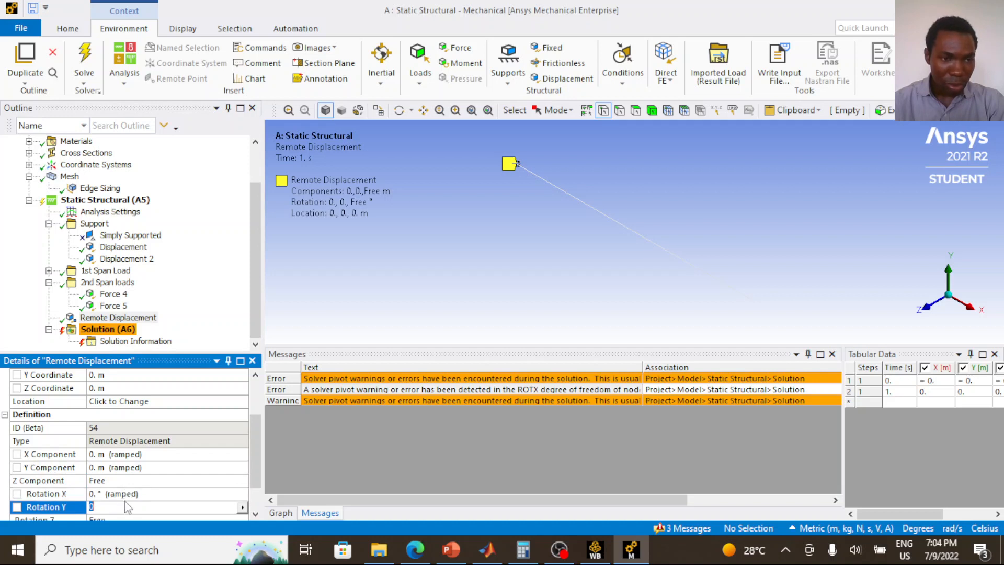
click(125, 493)
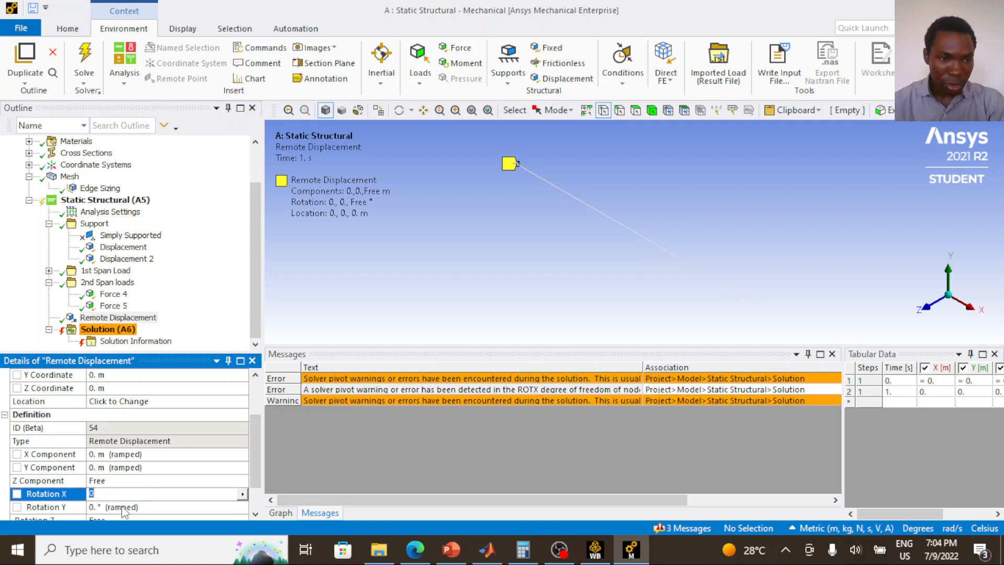
click(126, 505)
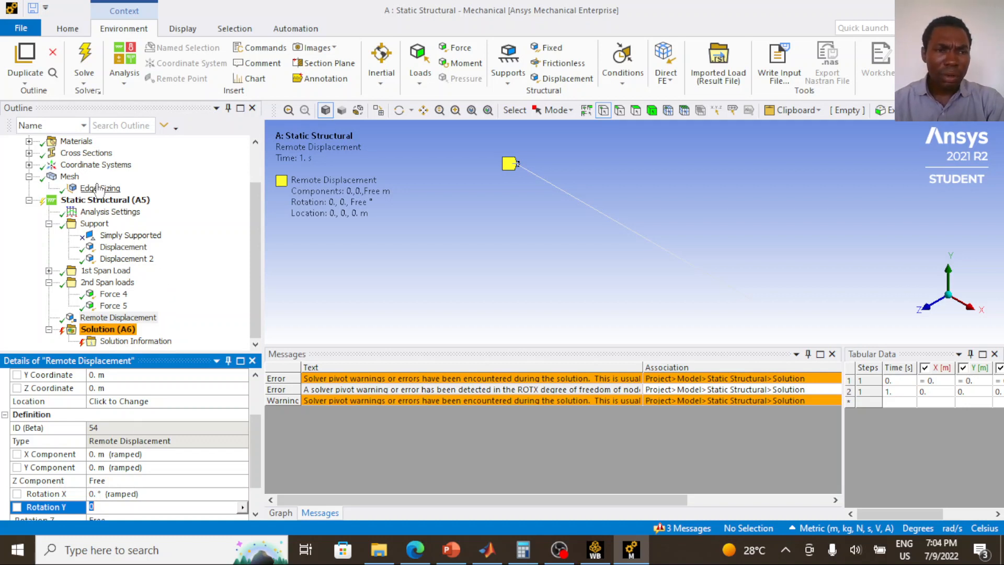
Solve the static structural analysis and recheck the remote displacement's settings
click(83, 57)
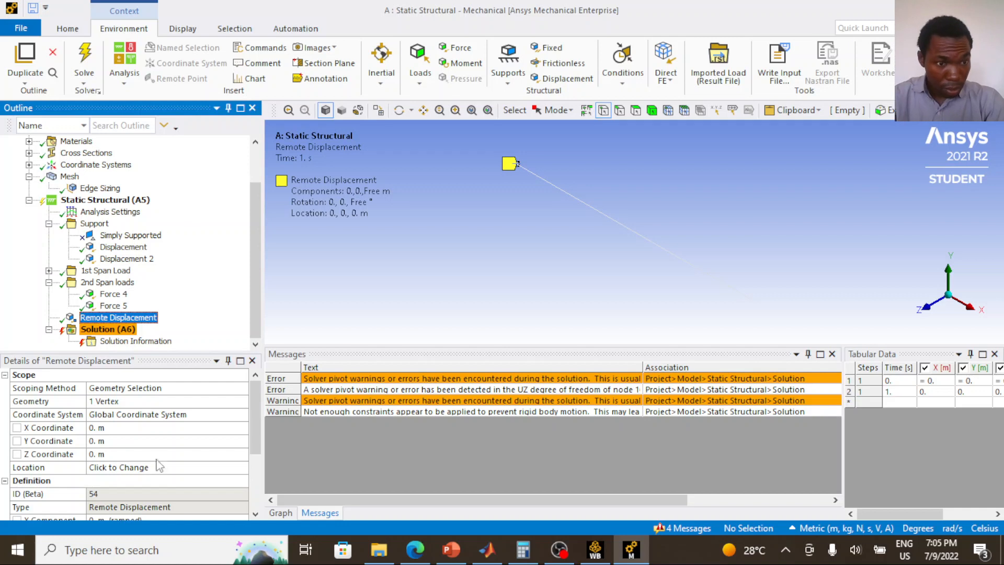
scroll(155, 480, down, 3)
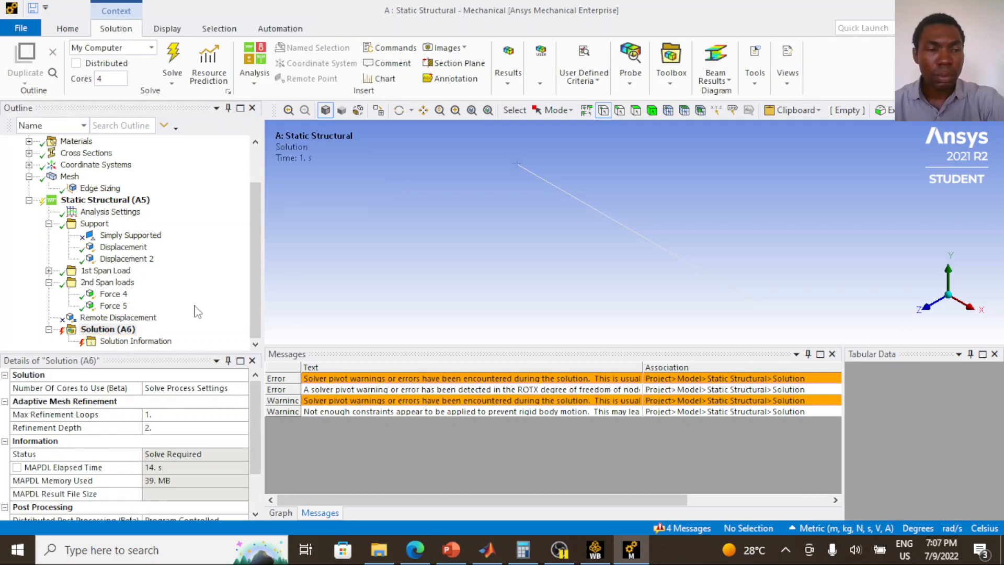
Delete the suppressed Remote Displacement from the static structural analysis
click(137, 316)
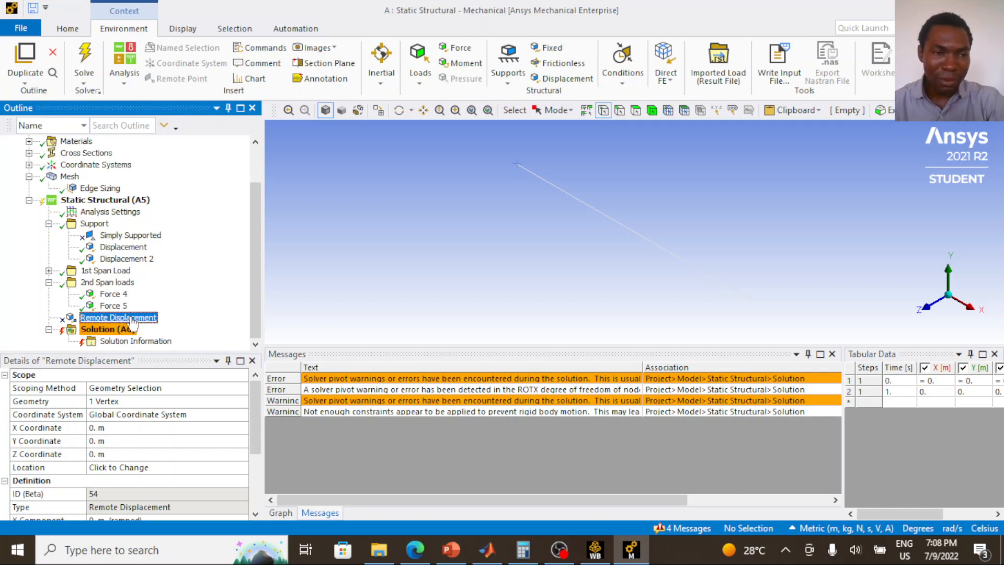
right_click(132, 321)
click(190, 255)
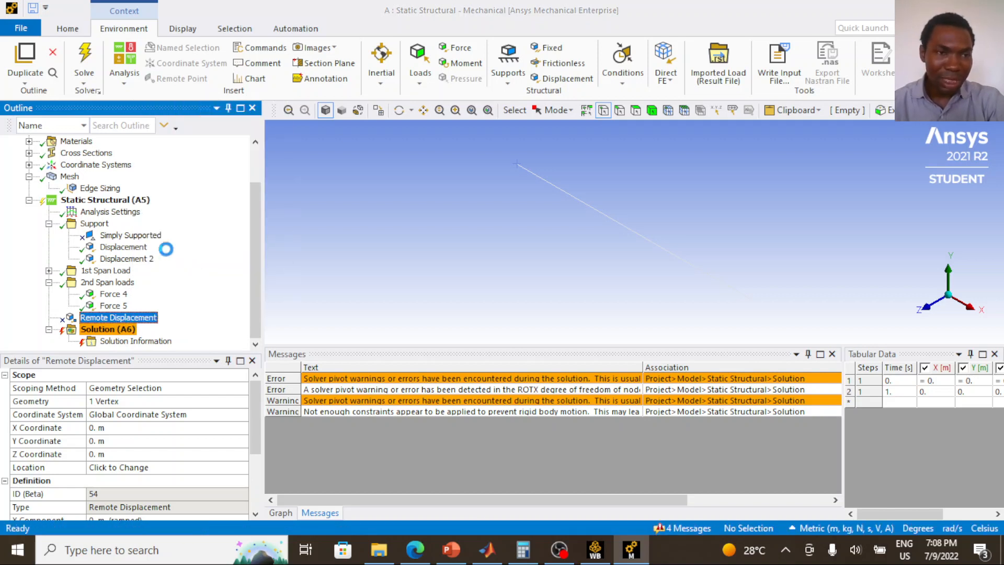
click(497, 327)
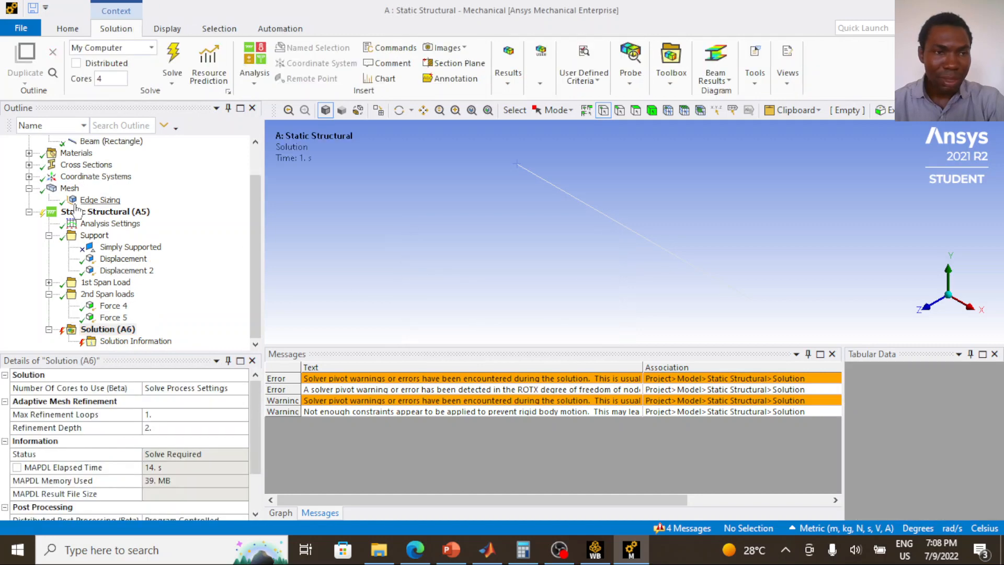
Insert a Fixed Rotation in the static structural analysis and scope it to the vertex at the beam's origin end
click(79, 211)
right_click(107, 212)
mouse_move(251, 218)
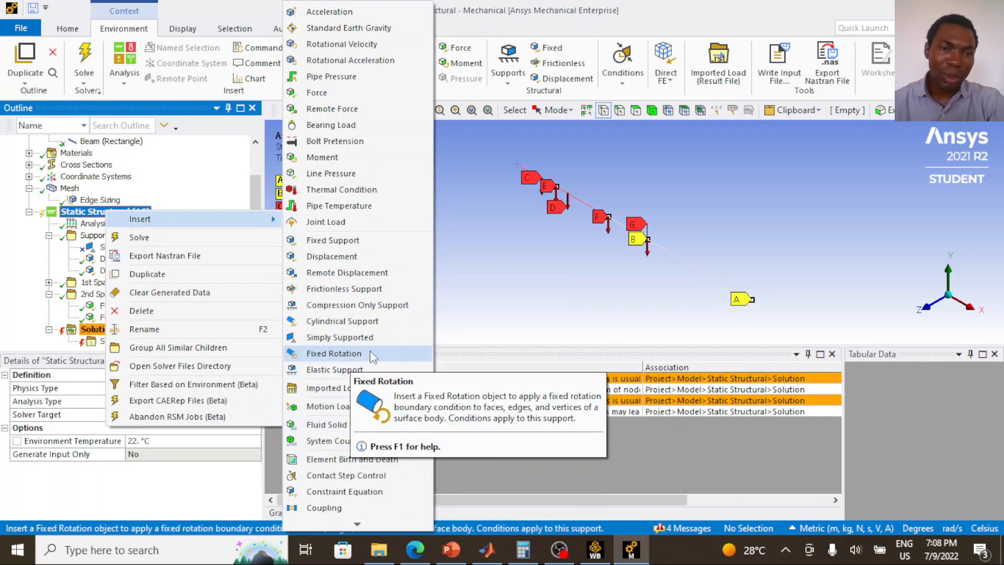
click(334, 354)
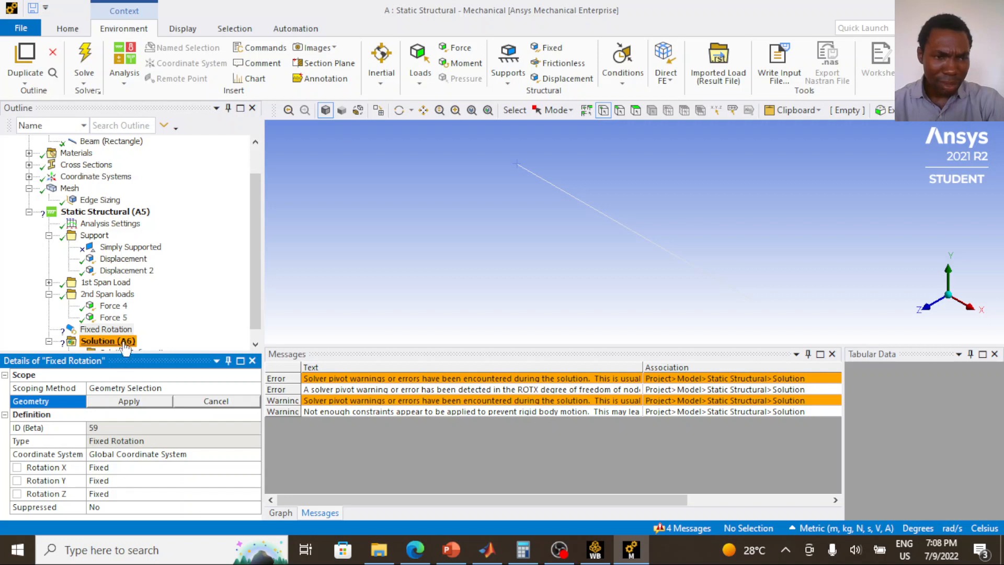
click(106, 329)
click(518, 164)
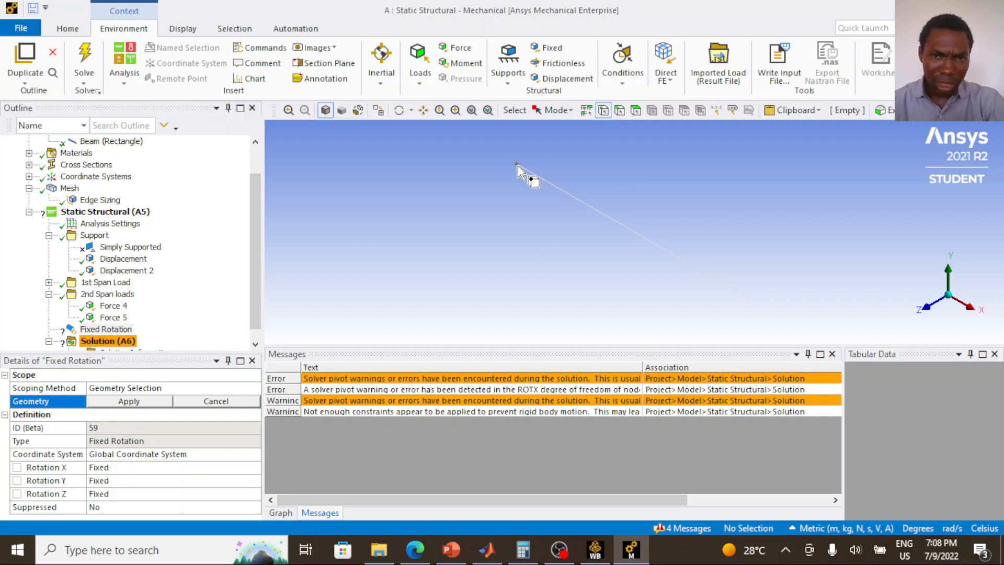
click(130, 401)
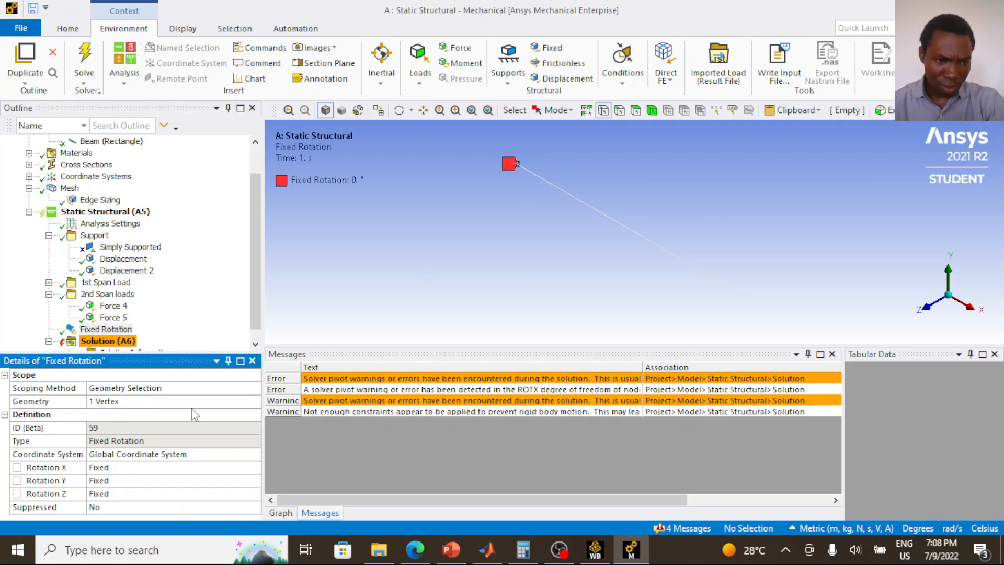
Keep Rotation X of the fixed rotation as Fixed and set Rotation Z to Free
click(148, 467)
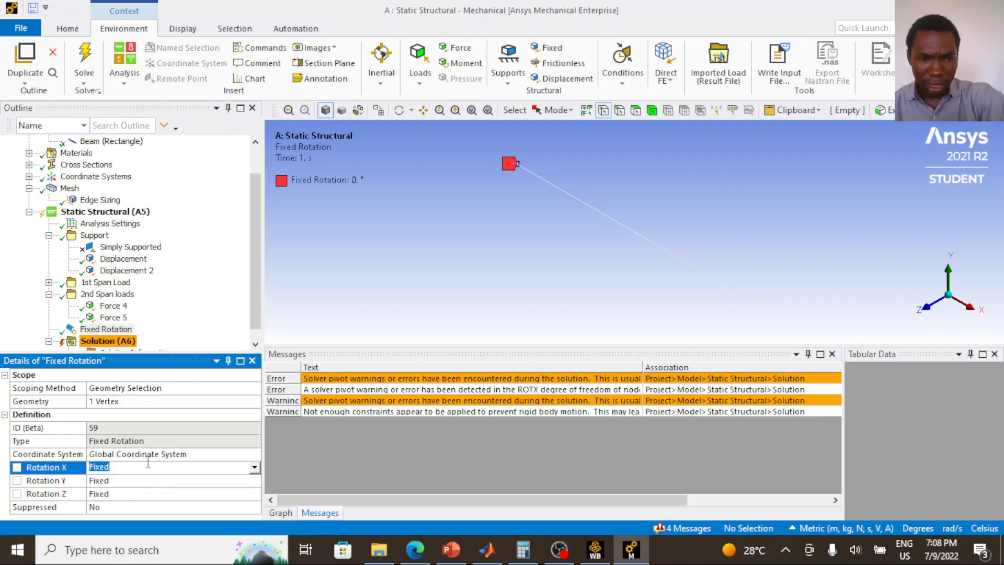
click(254, 467)
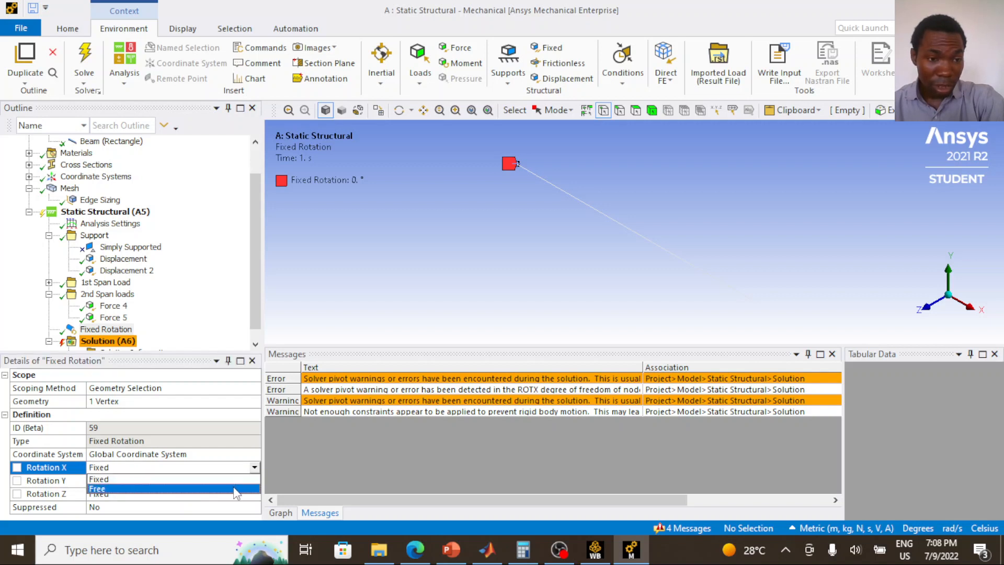
click(178, 477)
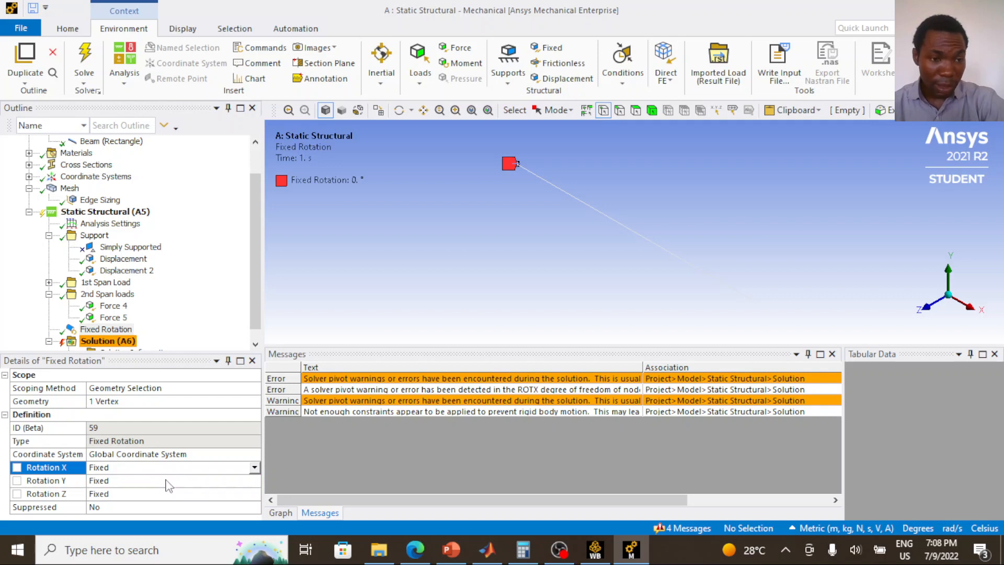
click(175, 493)
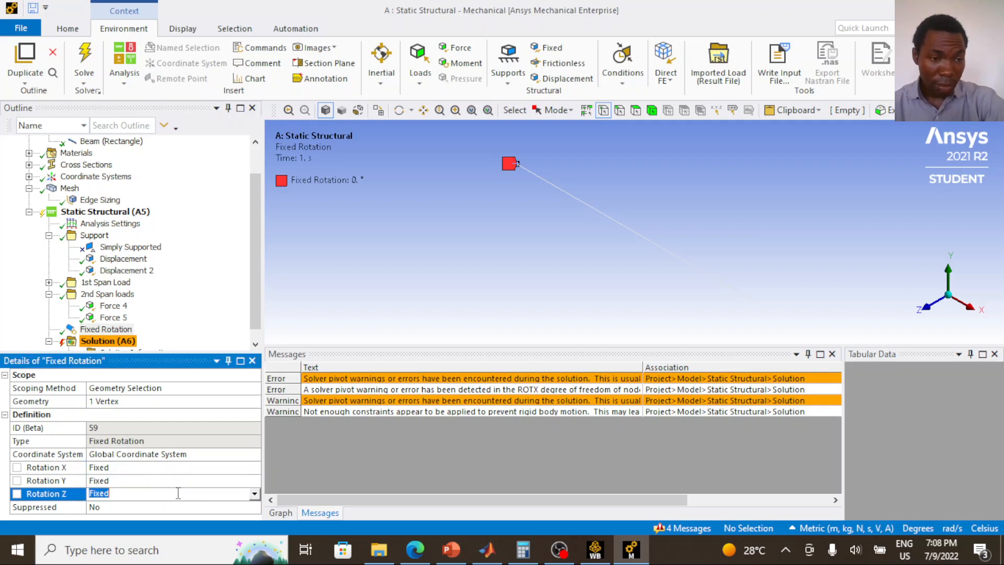
click(254, 494)
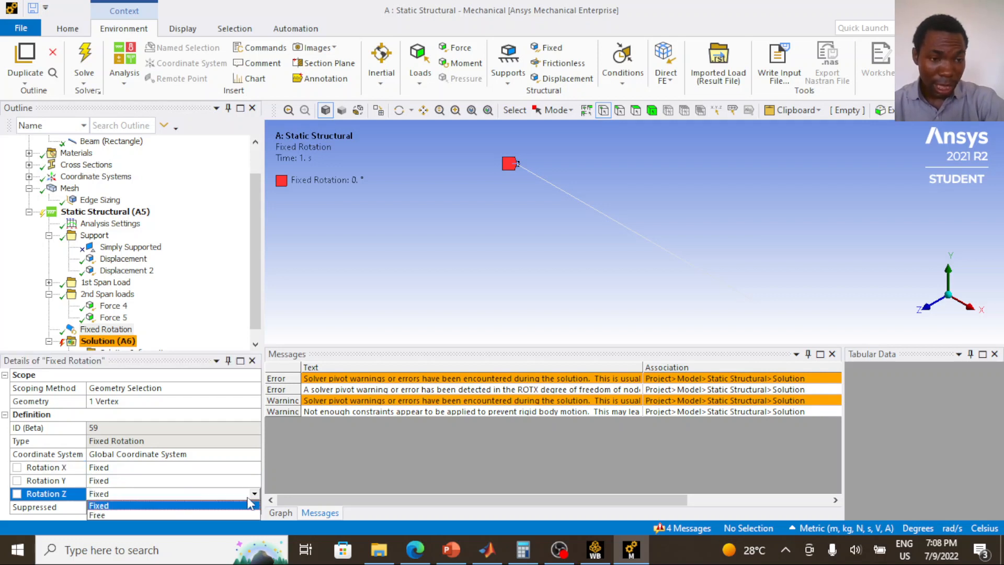
click(232, 515)
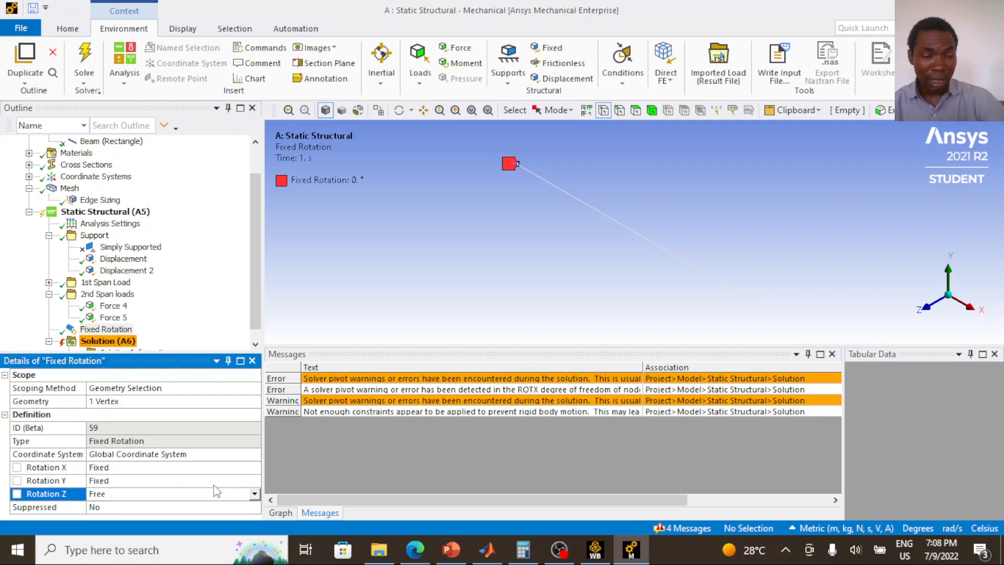
Unsuppress the Simply Supported condition and check the Rotation X and Rotation Y settings of the fixed rotation
click(111, 248)
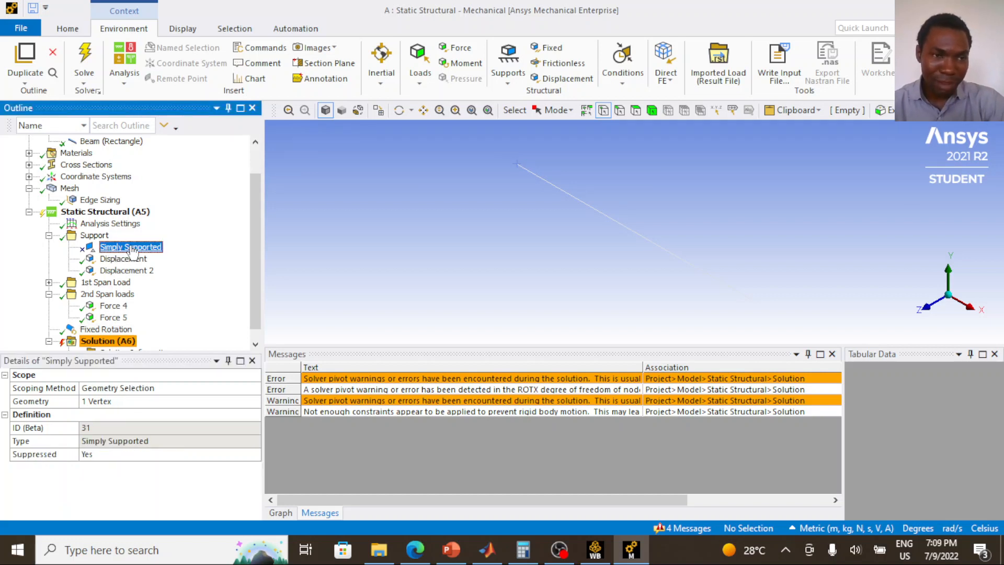
right_click(132, 253)
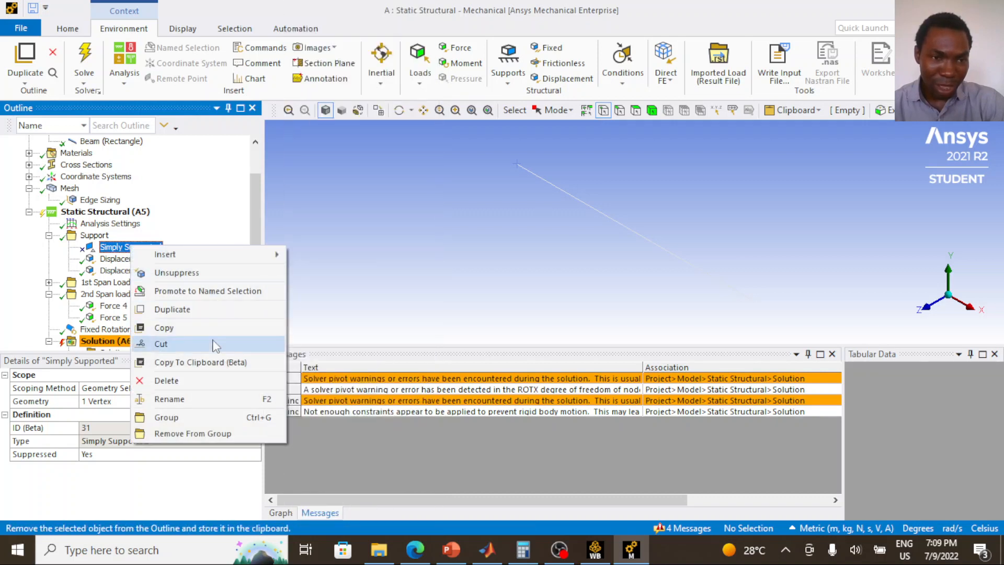
click(177, 272)
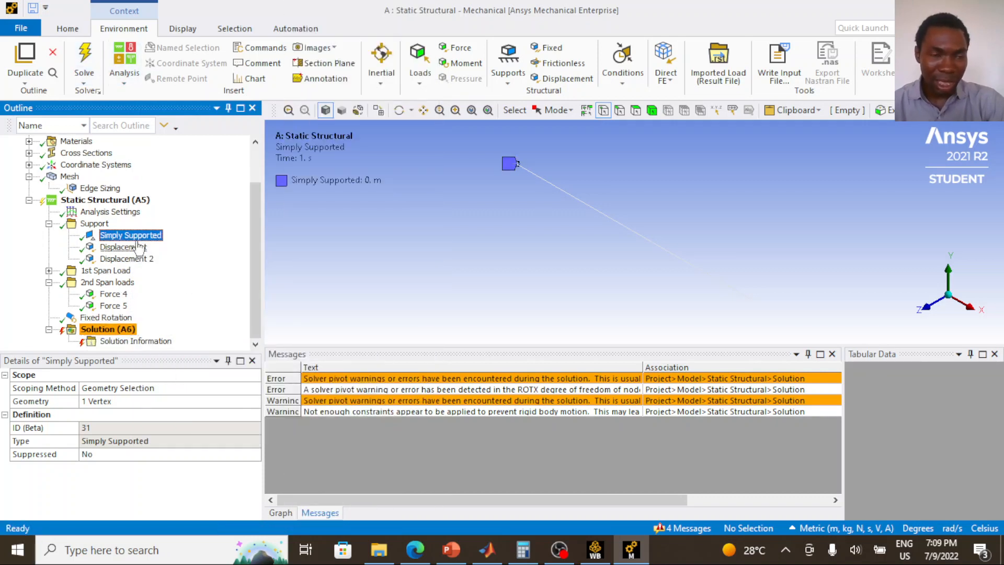
click(116, 318)
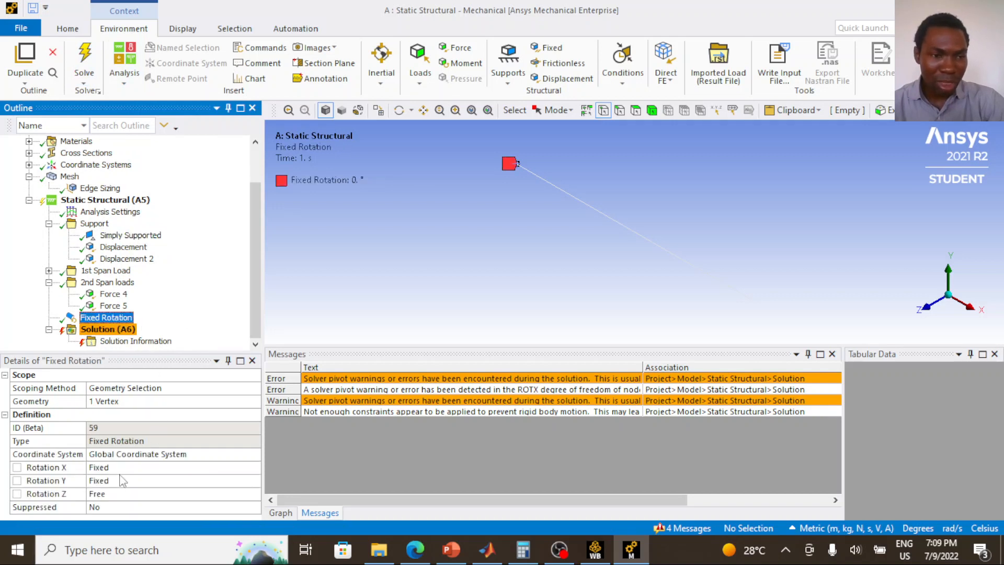
click(66, 468)
click(68, 481)
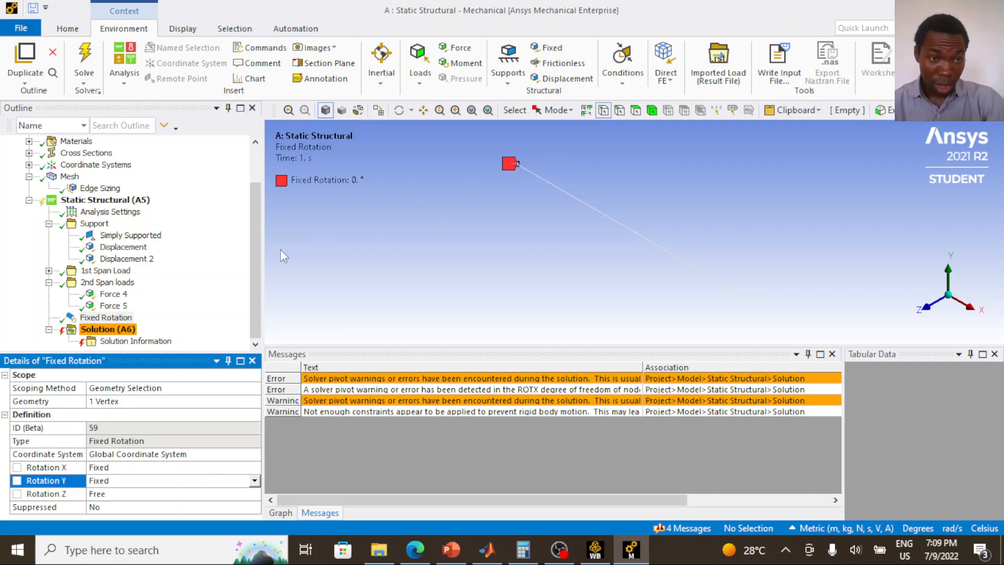
Solve the static structural analysis and check the solution's details
click(86, 60)
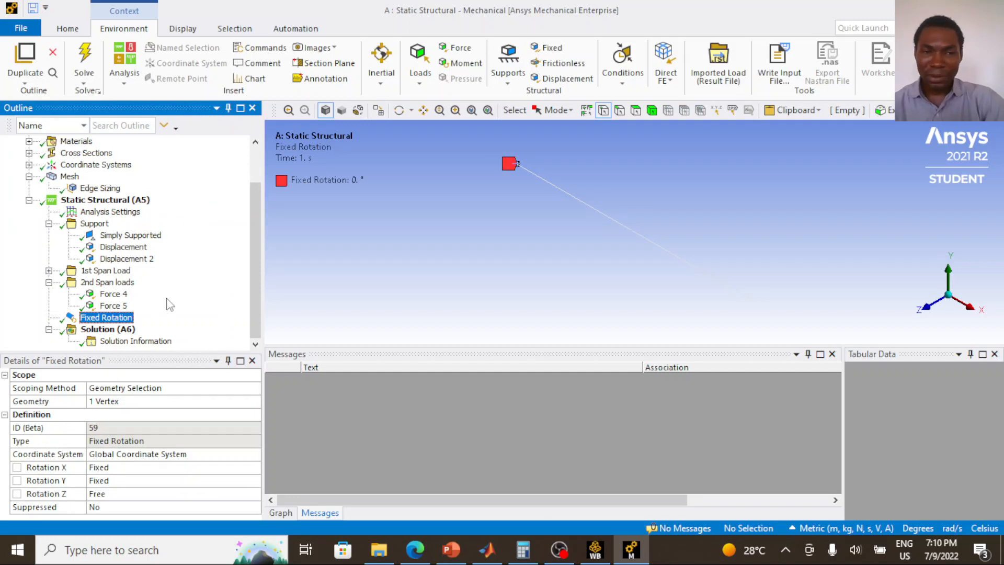
click(107, 331)
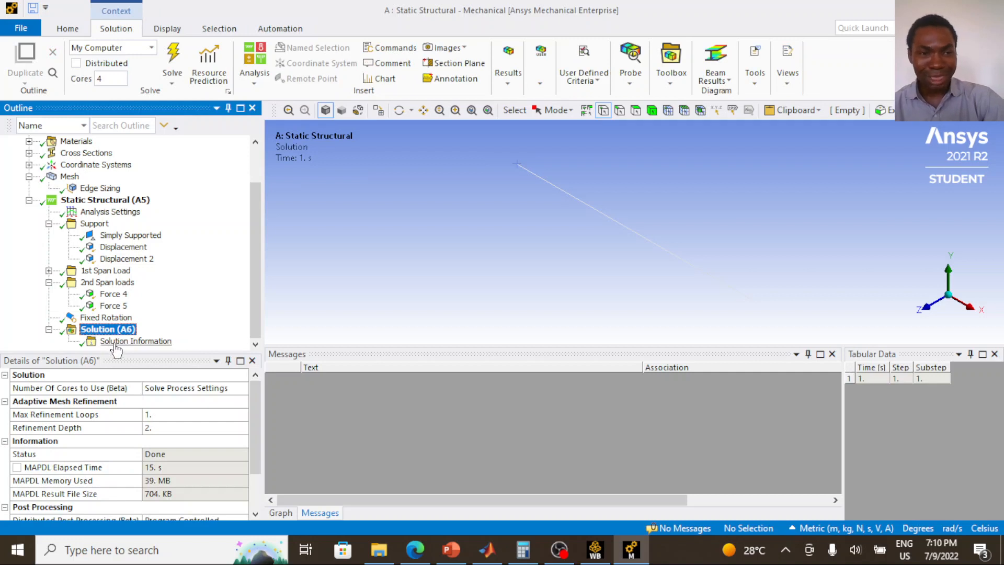
Examine the Rotation X and Rotation Y settings of the Fixed Rotation
click(125, 317)
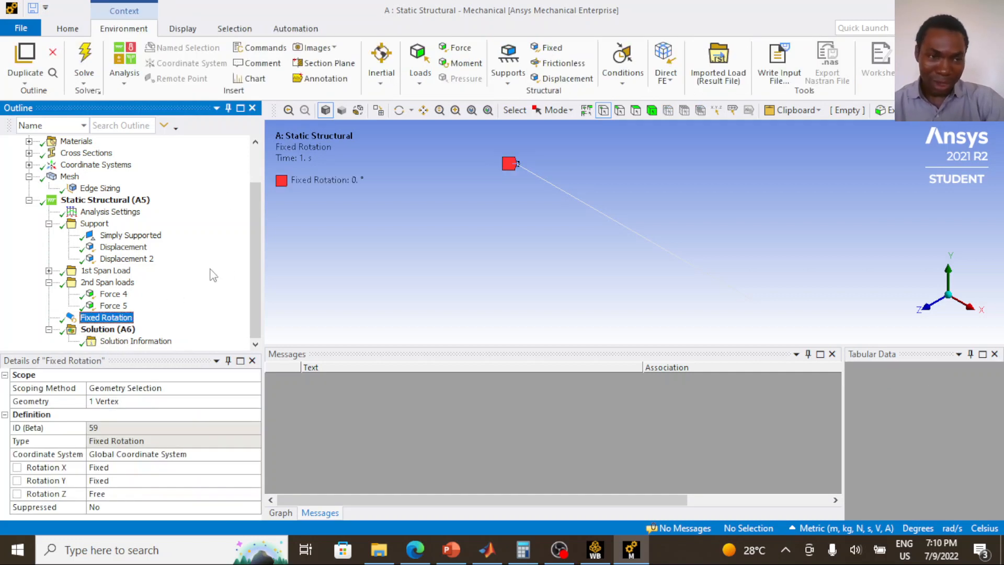
click(113, 316)
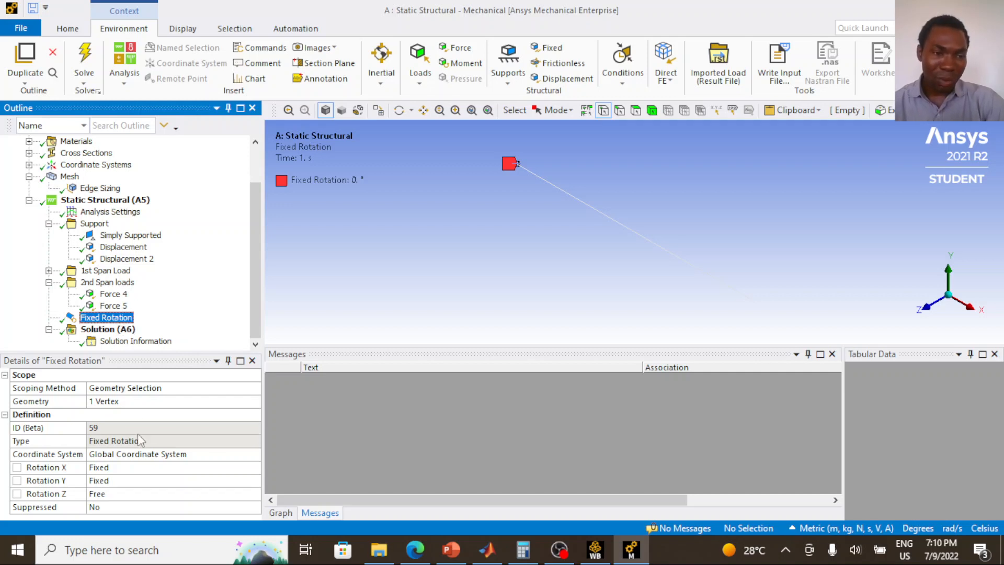
click(110, 469)
click(115, 482)
click(121, 467)
click(120, 481)
click(124, 471)
click(122, 482)
click(129, 469)
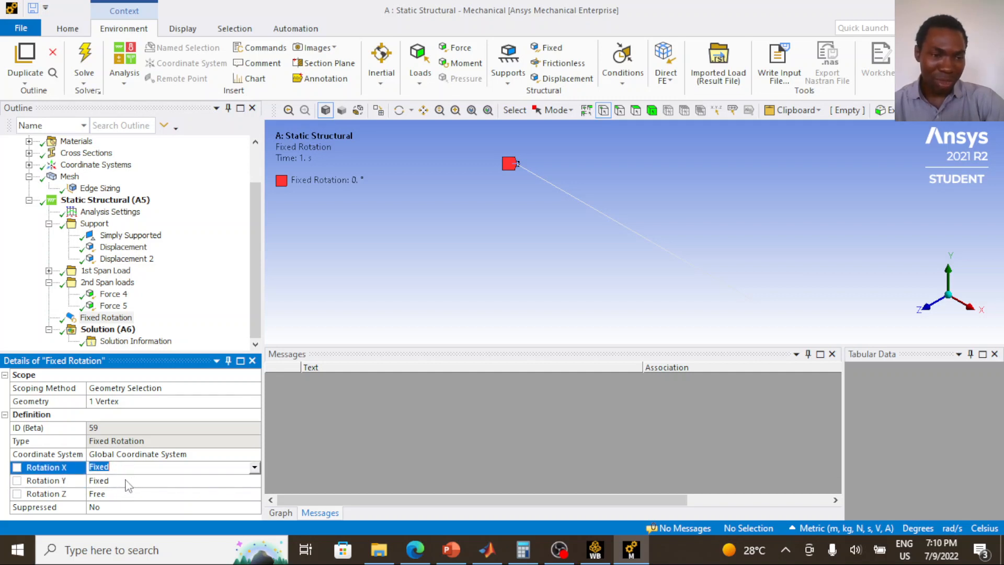
click(127, 484)
click(133, 476)
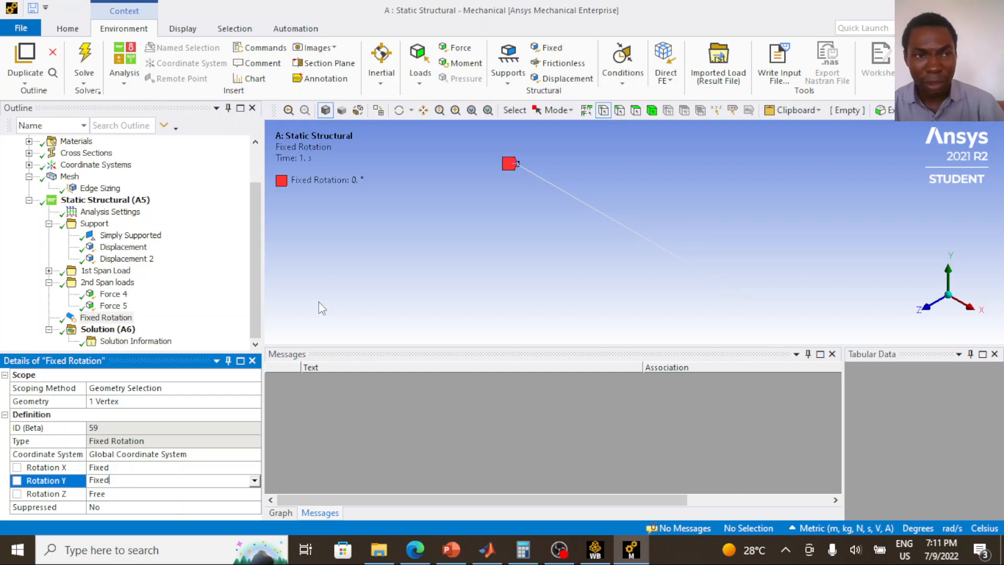
Insert a Path as construction geometry under the model
scroll(113, 242, up, 2)
click(76, 156)
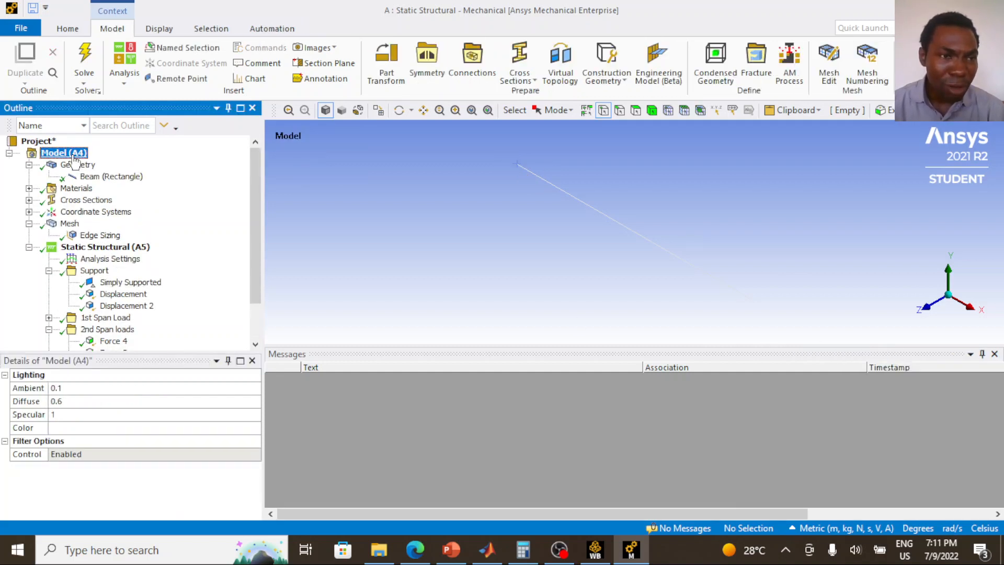
right_click(76, 157)
mouse_move(157, 166)
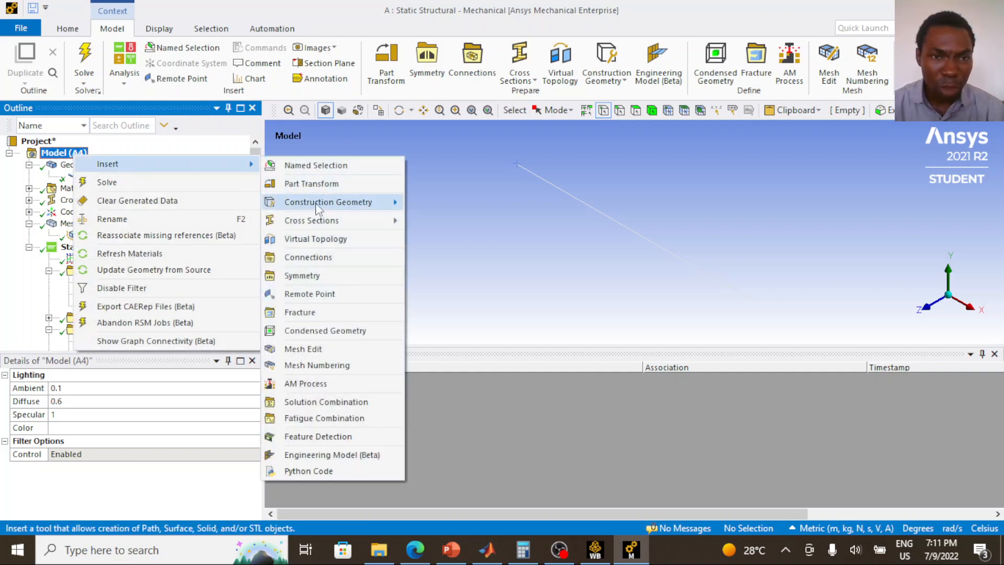
mouse_move(327, 206)
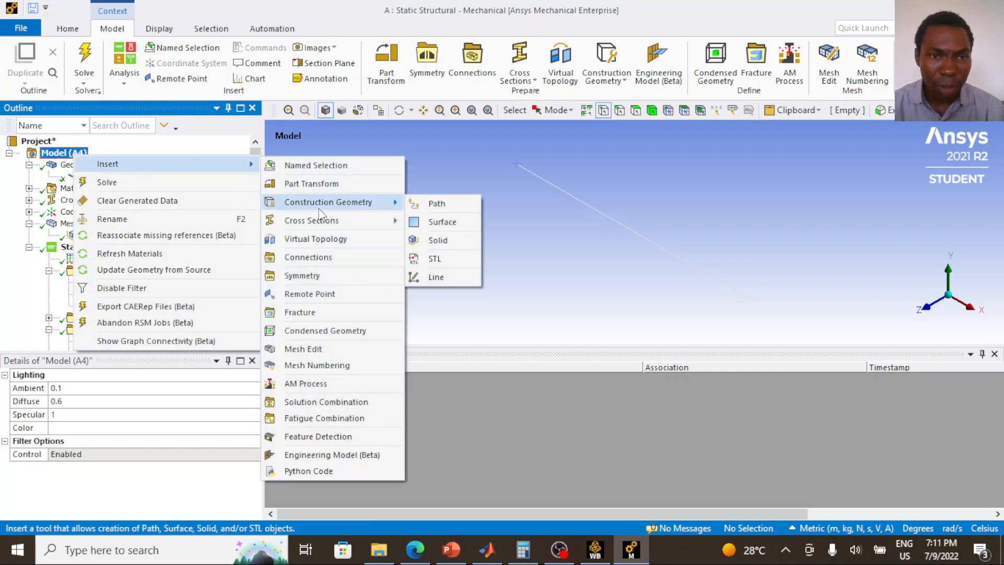
click(435, 204)
click(87, 200)
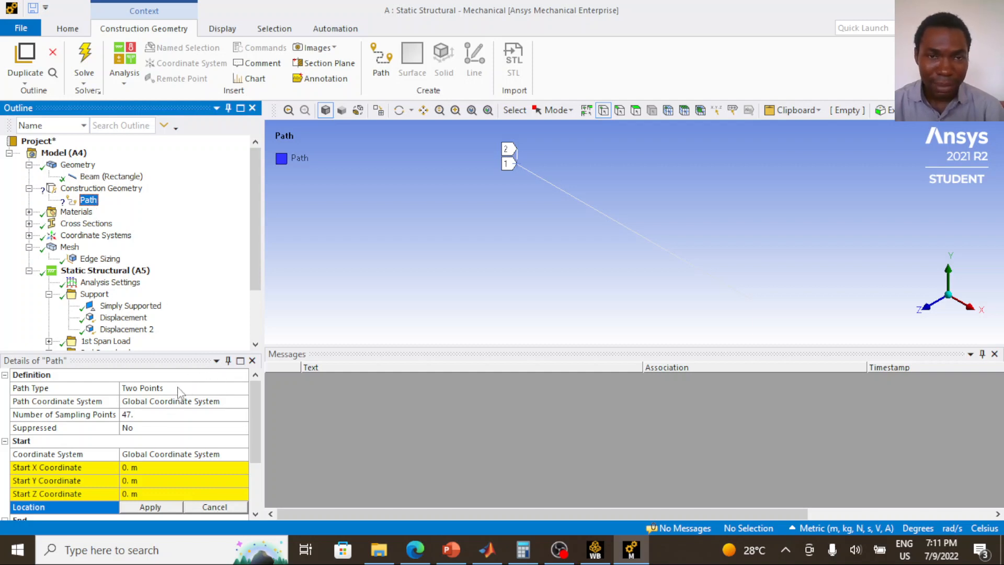
Check the X, Y and Z start coordinates of the path
scroll(133, 445, down, 2)
scroll(133, 446, up, 2)
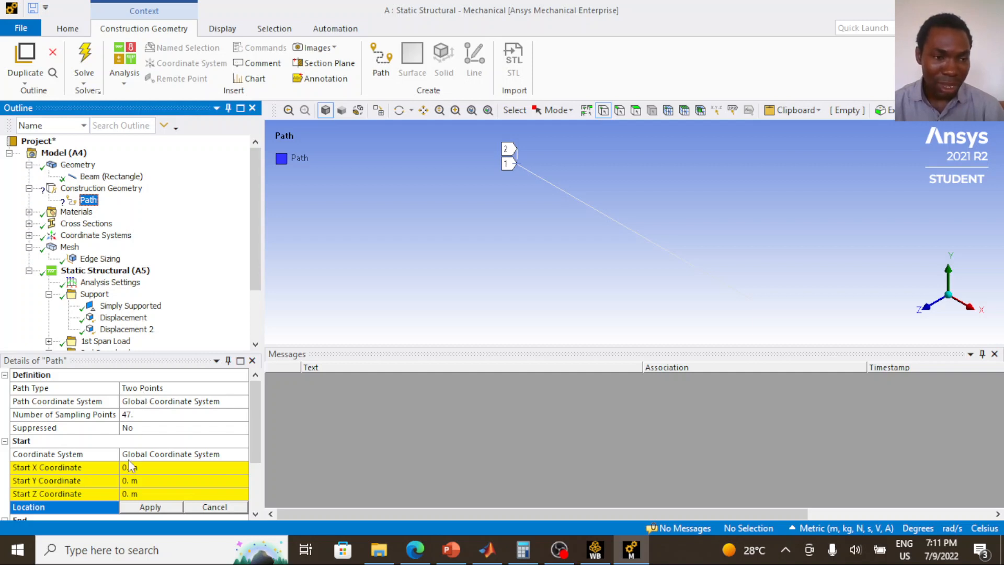
click(140, 470)
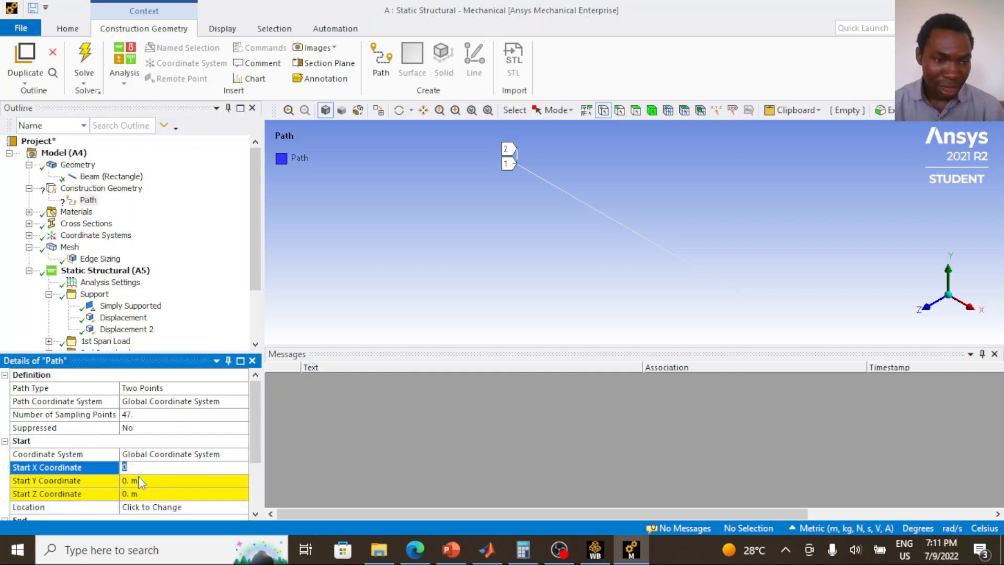
click(137, 483)
click(139, 494)
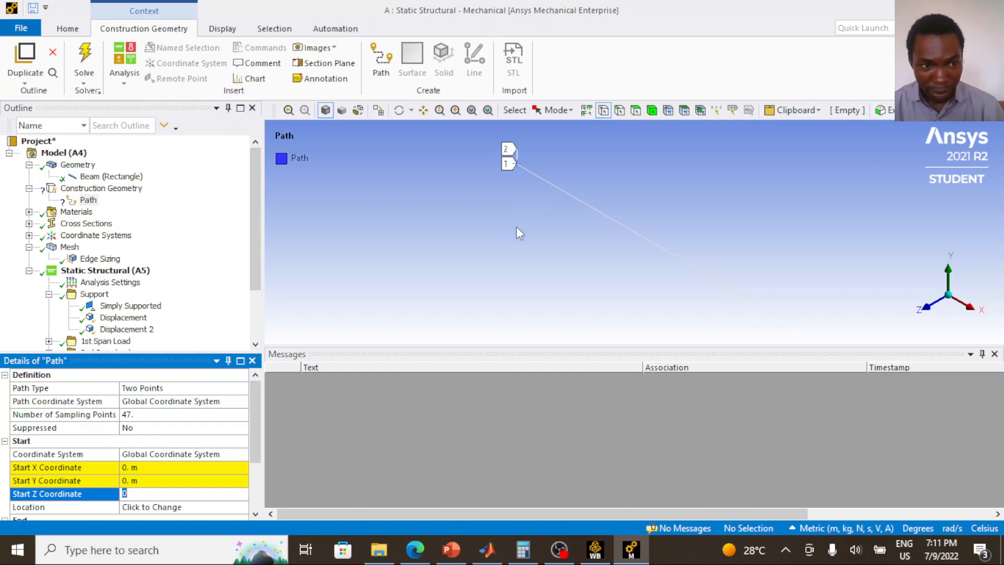
Check the location of the beam's far end vertex and set the path's End X Coordinate to 18 m
scroll(75, 485, down, 2)
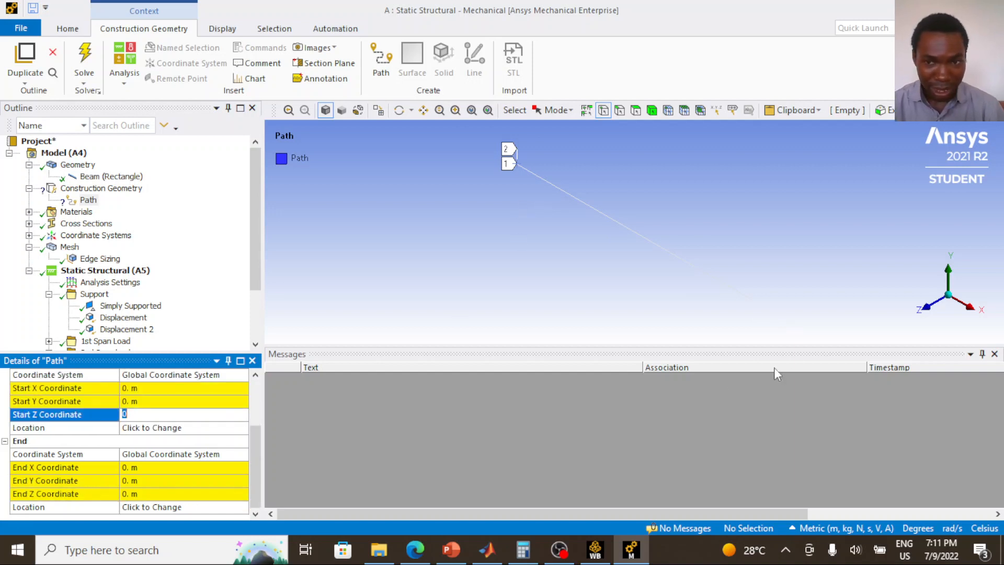
click(751, 301)
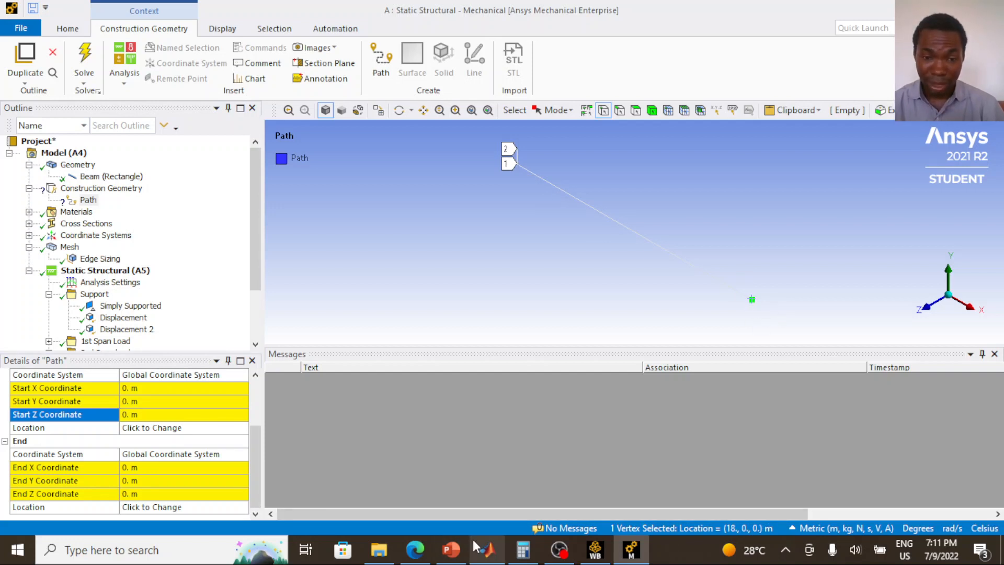
click(453, 550)
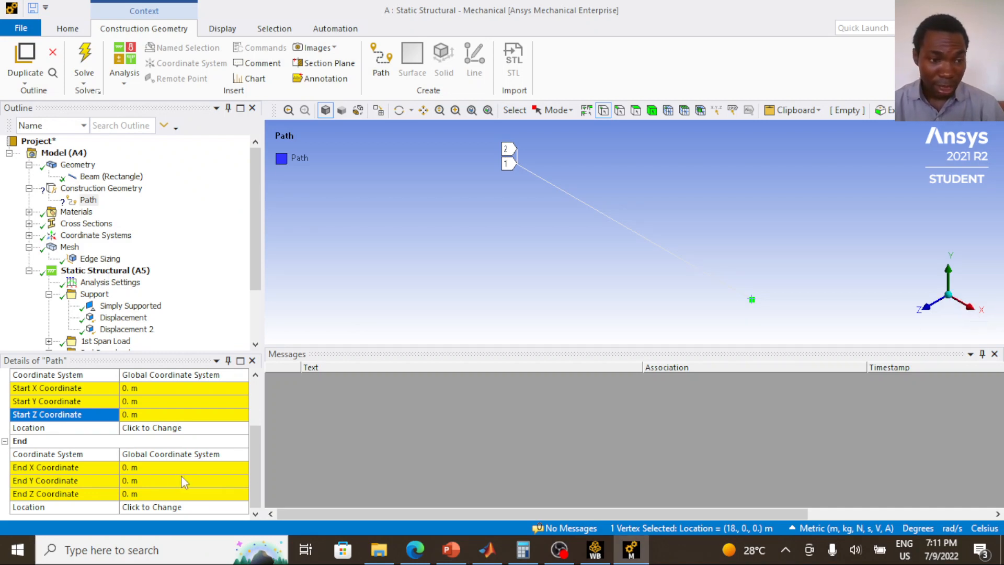
click(179, 468)
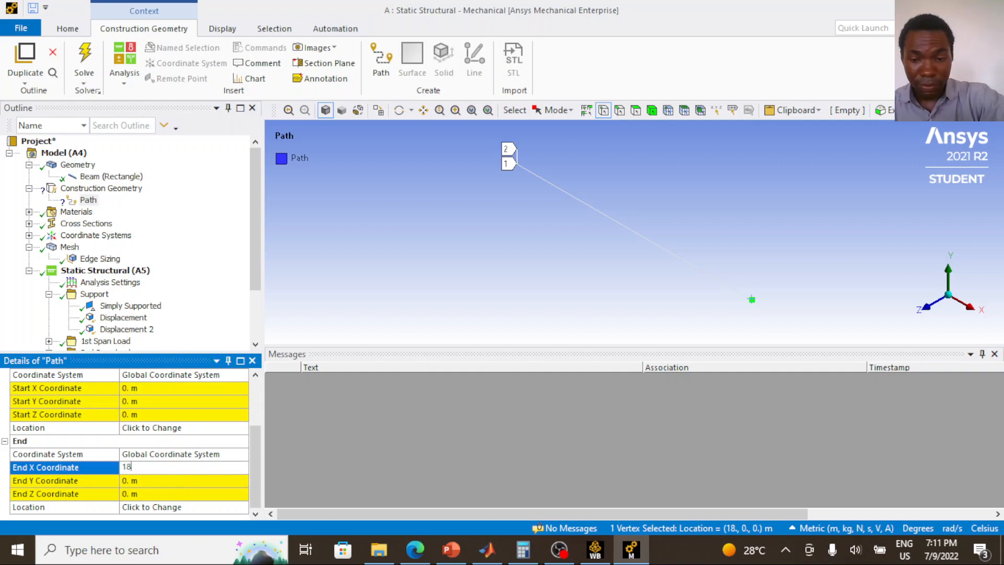
key(Return)
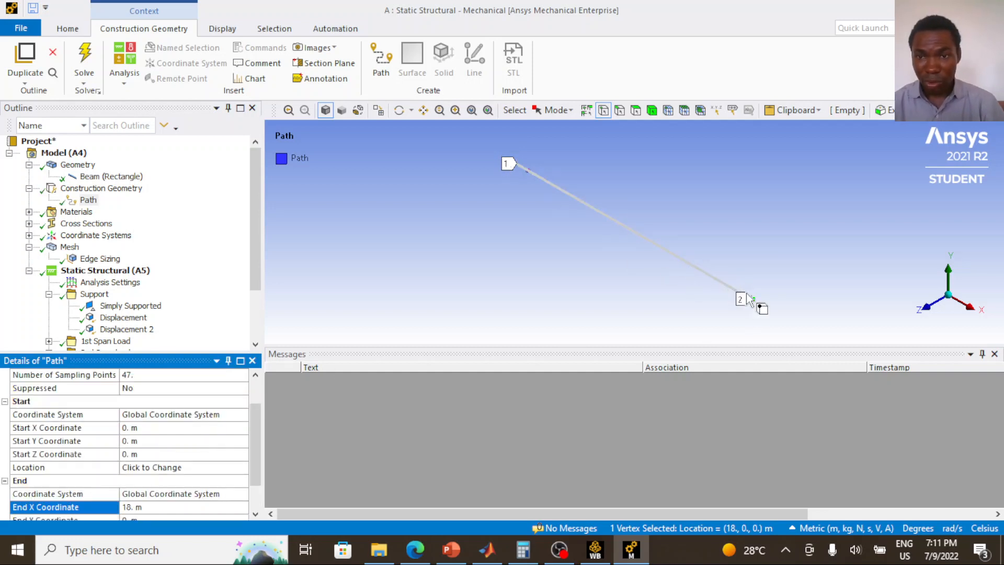
click(518, 164)
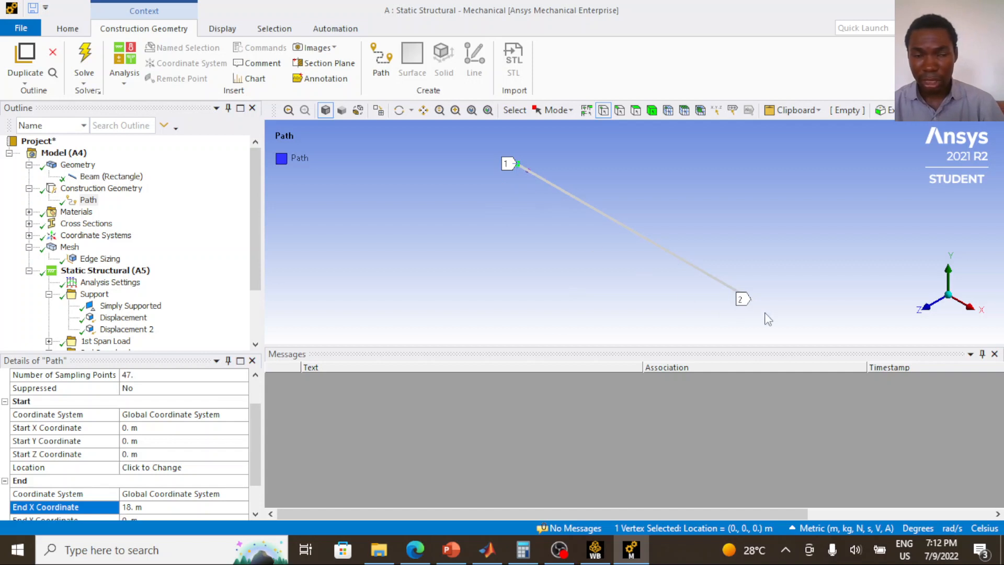
Set the path's number of sampling points to 100
scroll(207, 407, up, 1)
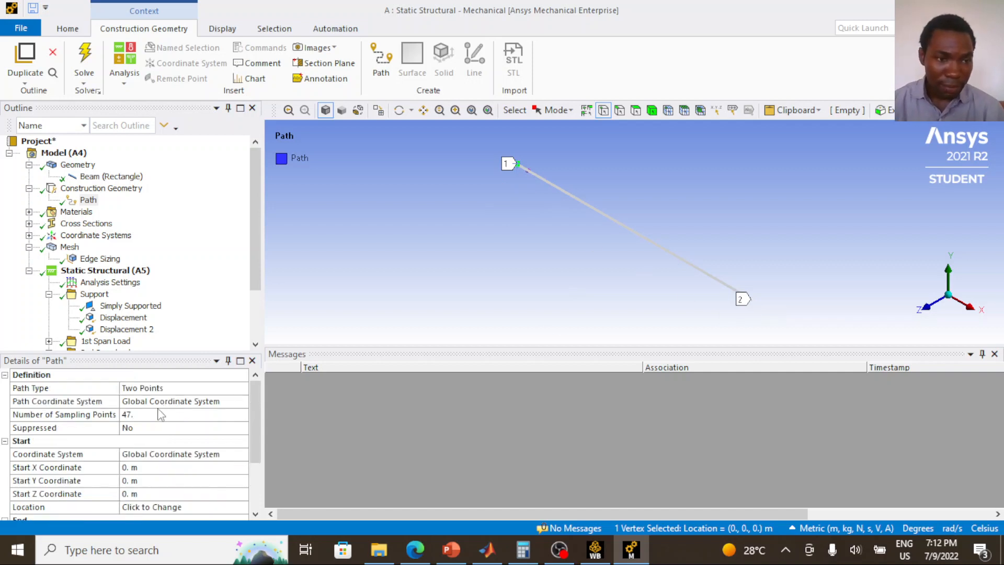
click(141, 414)
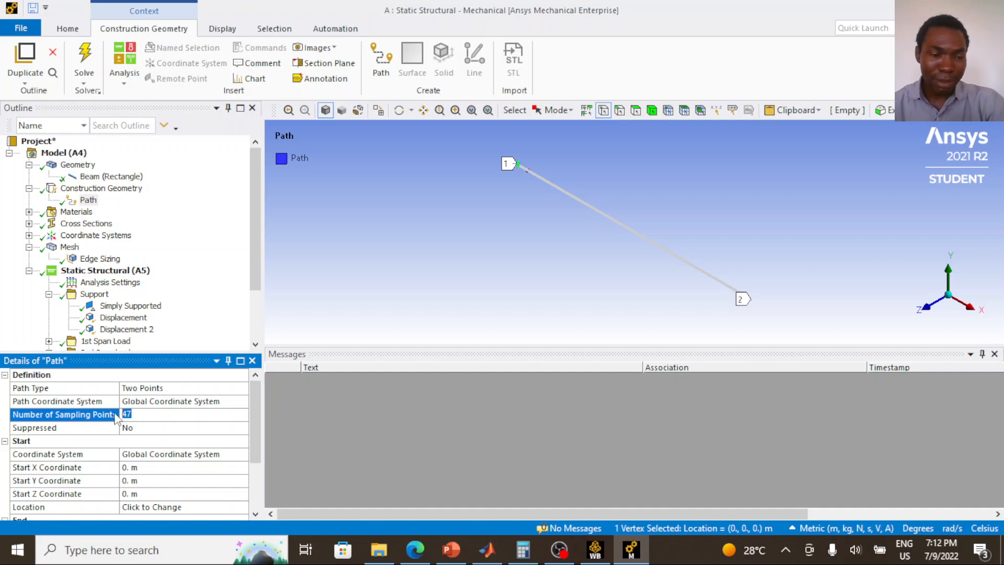
text(100.)
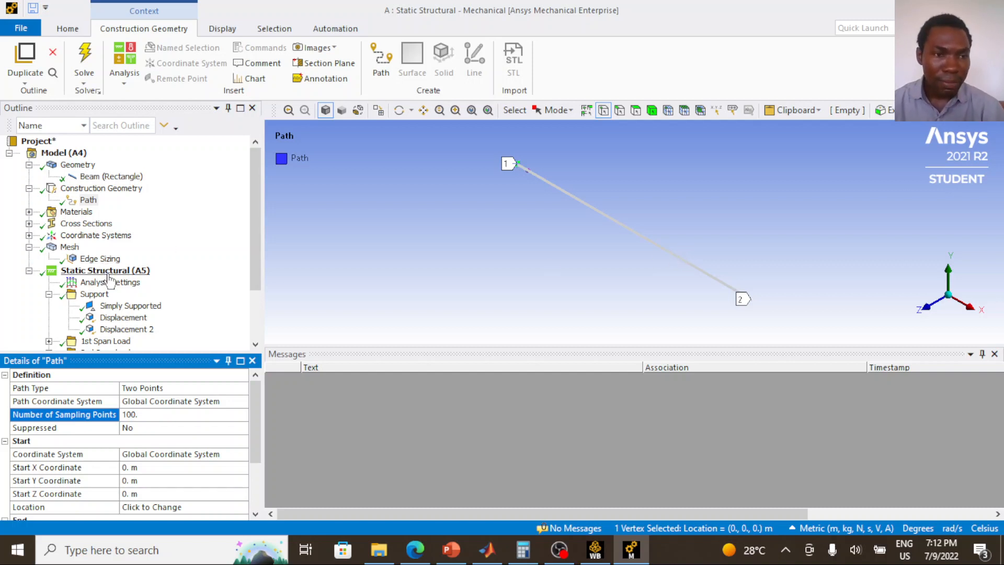
Insert a Directional Deformation result under the solution
scroll(135, 304, down, 2)
click(129, 330)
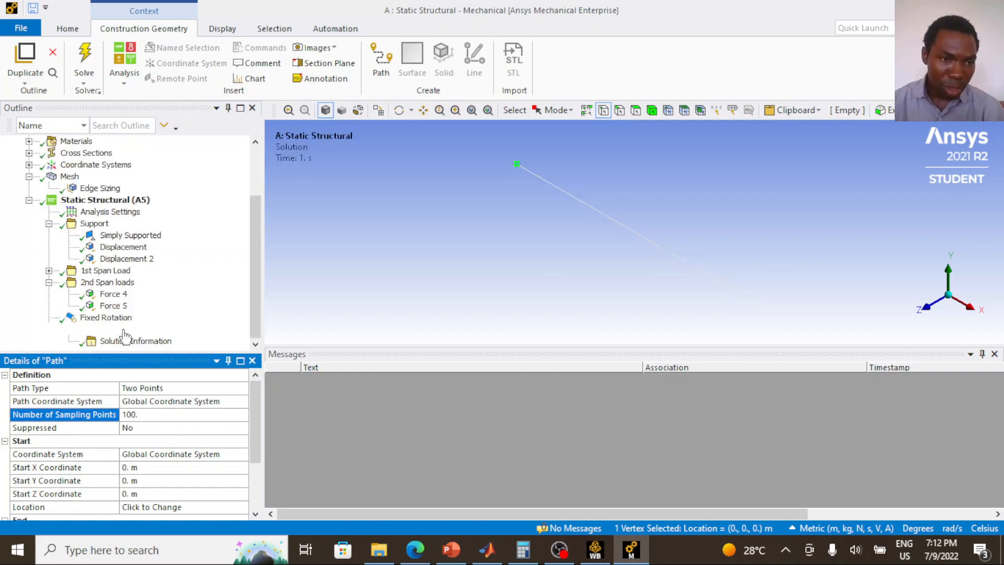
right_click(131, 334)
mouse_move(159, 338)
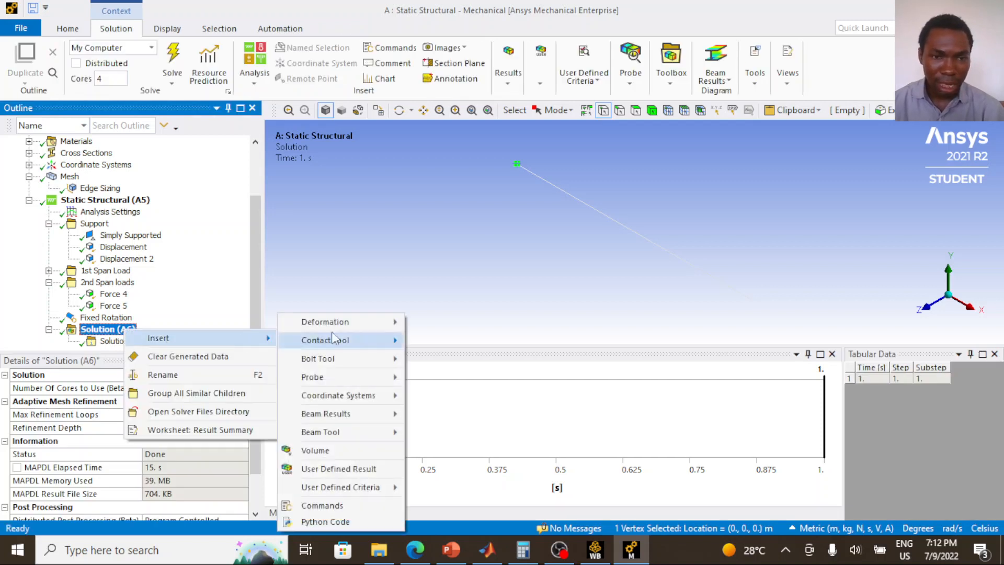
mouse_move(324, 321)
click(430, 340)
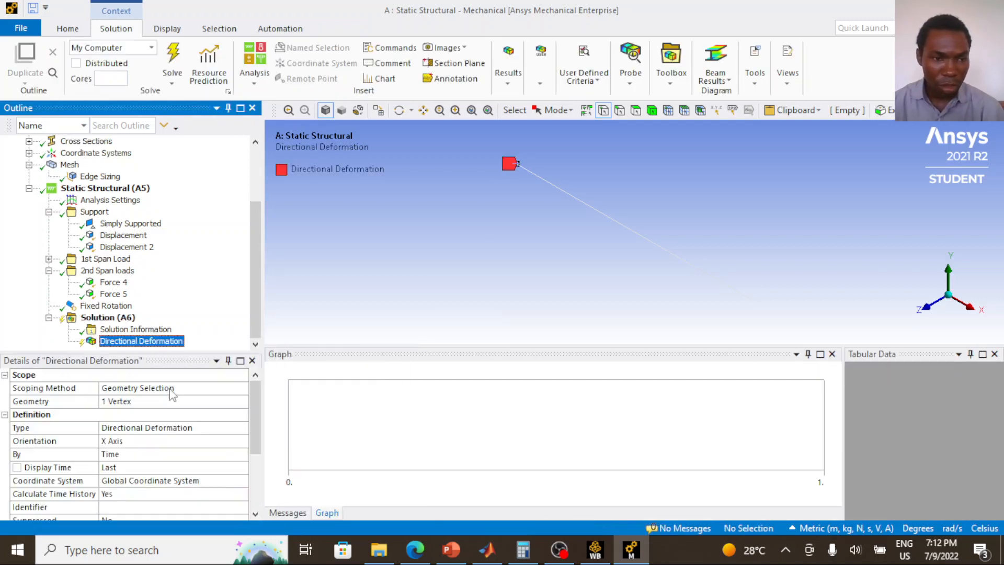
Set the directional deformation's scoping method to Path and assign the beam path to it
click(168, 390)
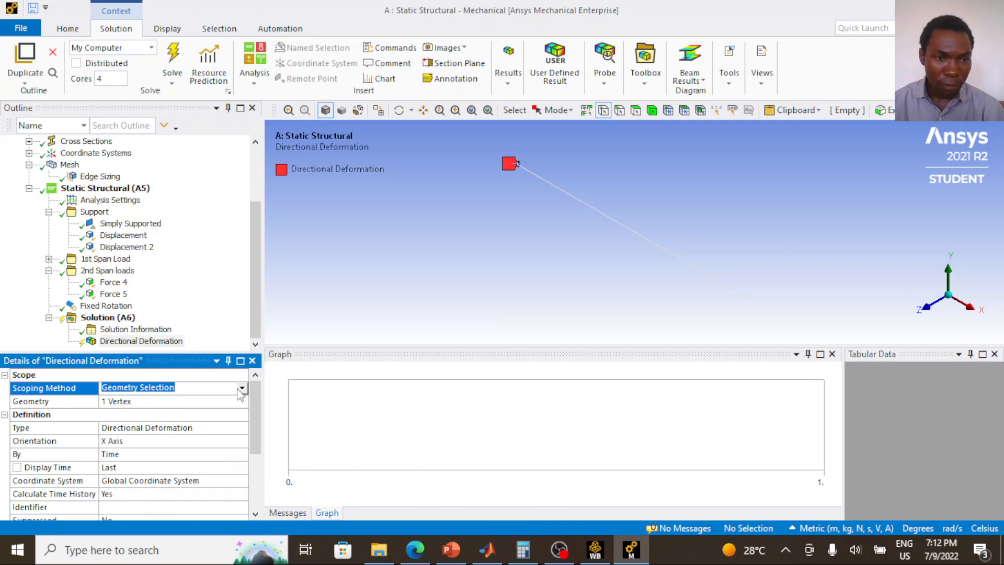
click(241, 388)
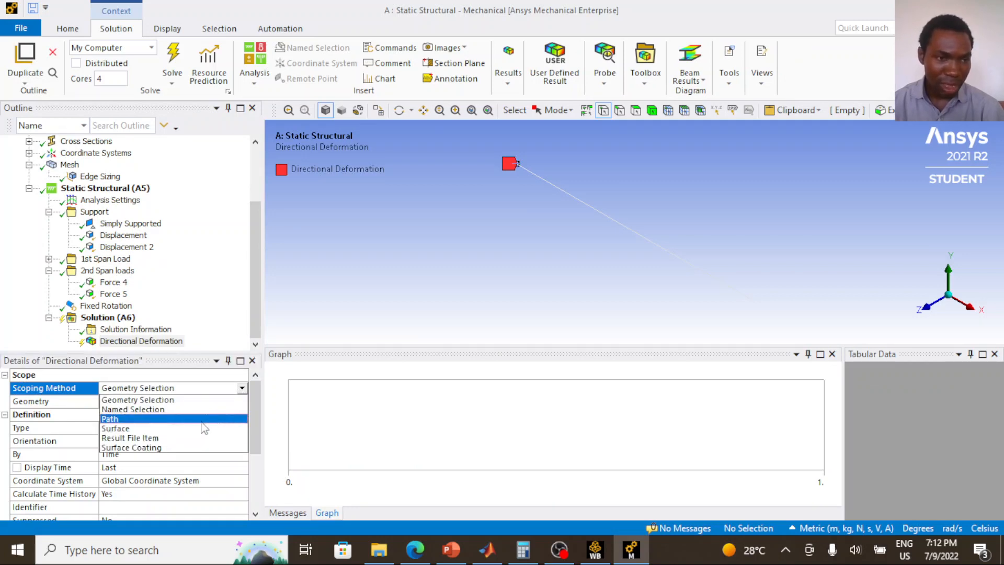
click(204, 420)
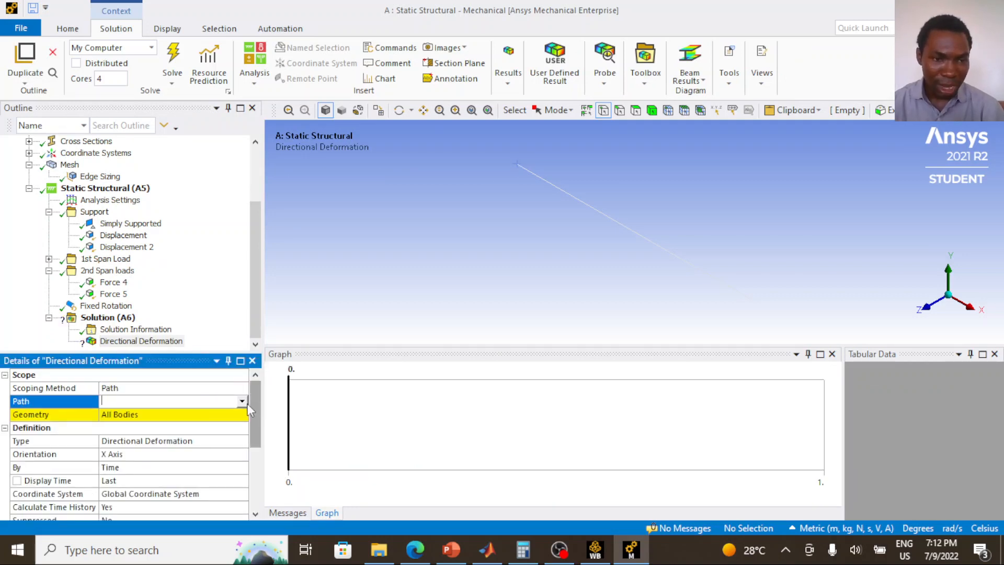
click(205, 401)
click(207, 413)
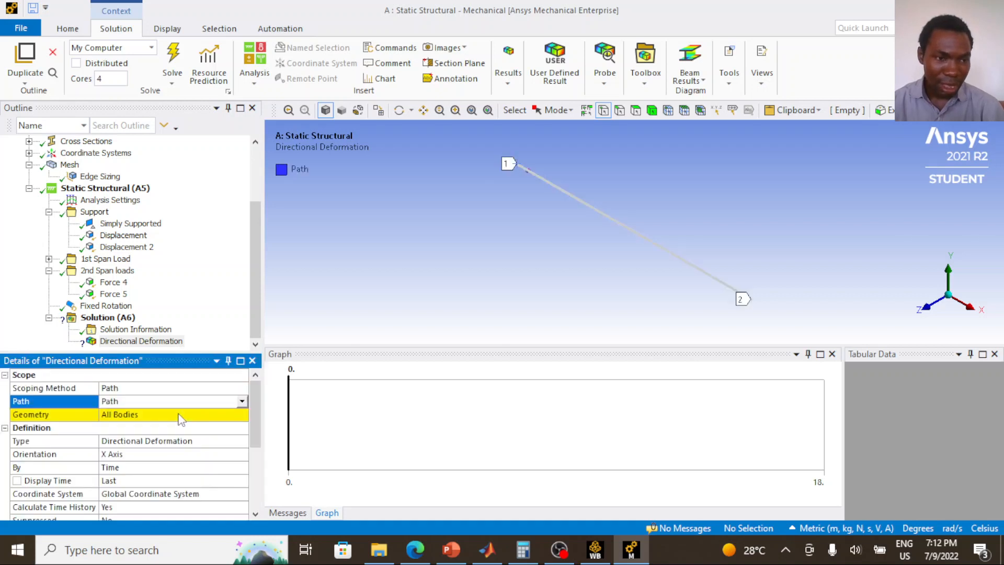
Try to assign the beam body as the geometry of the path-scoped Directional Deformation result
click(176, 415)
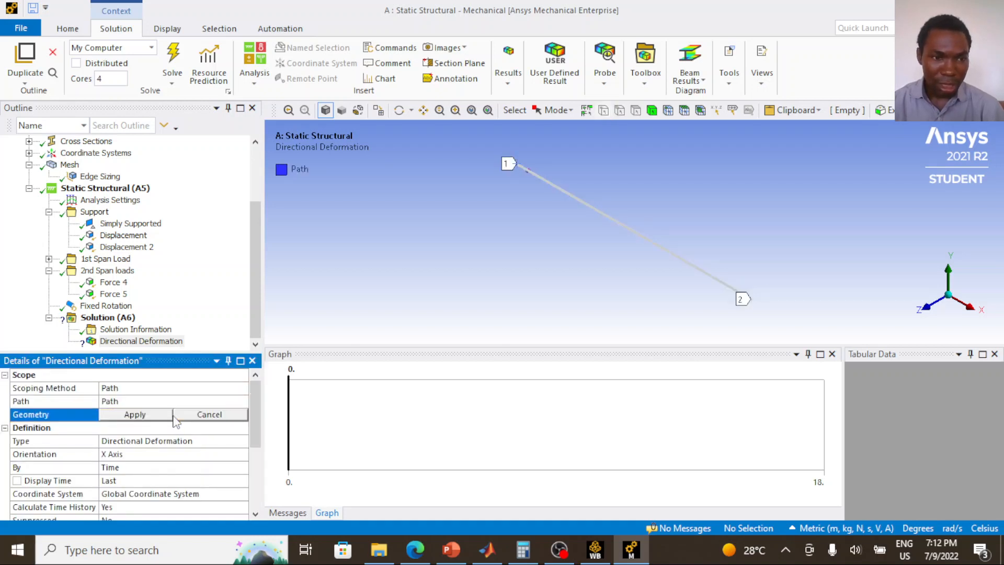
click(153, 415)
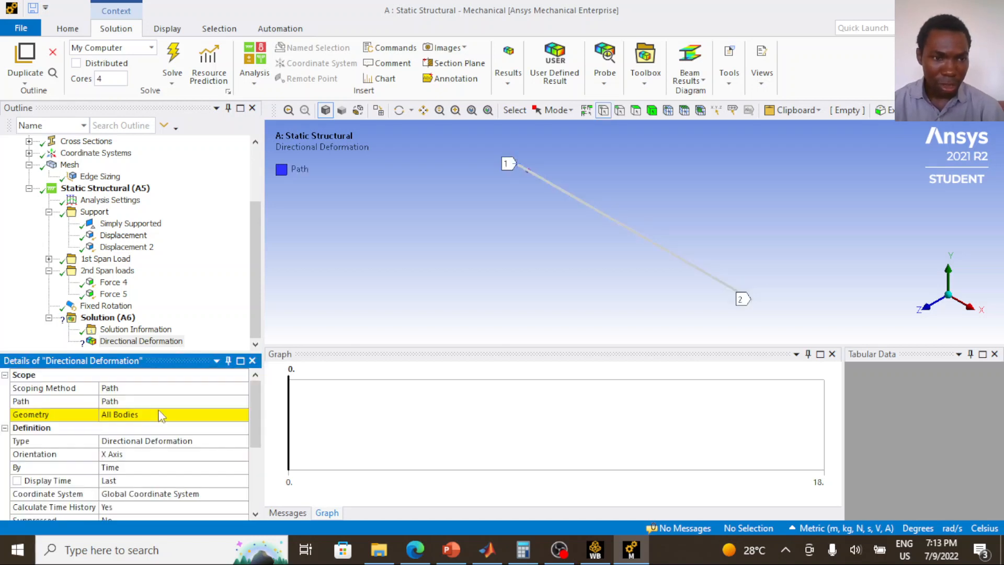
click(582, 199)
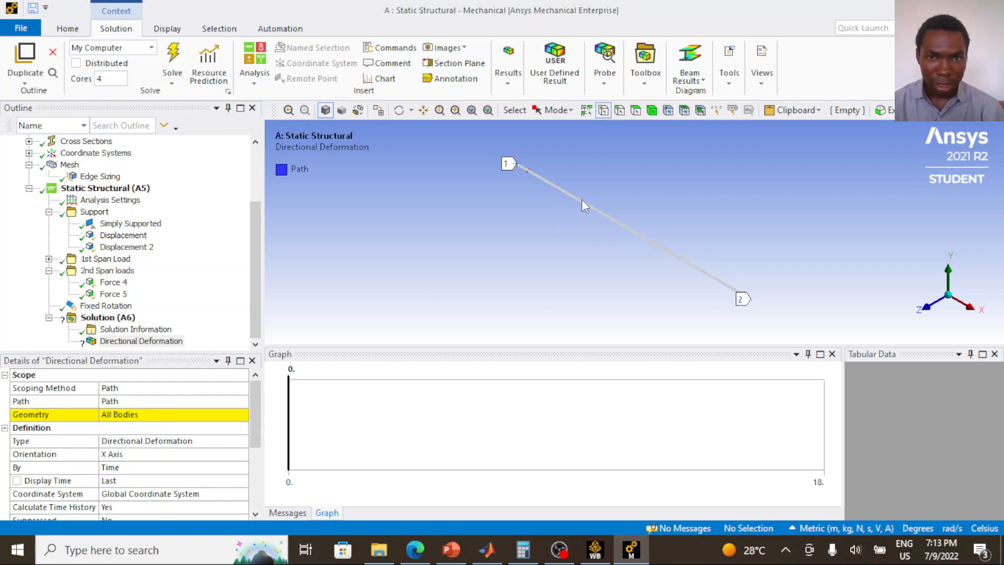
click(162, 401)
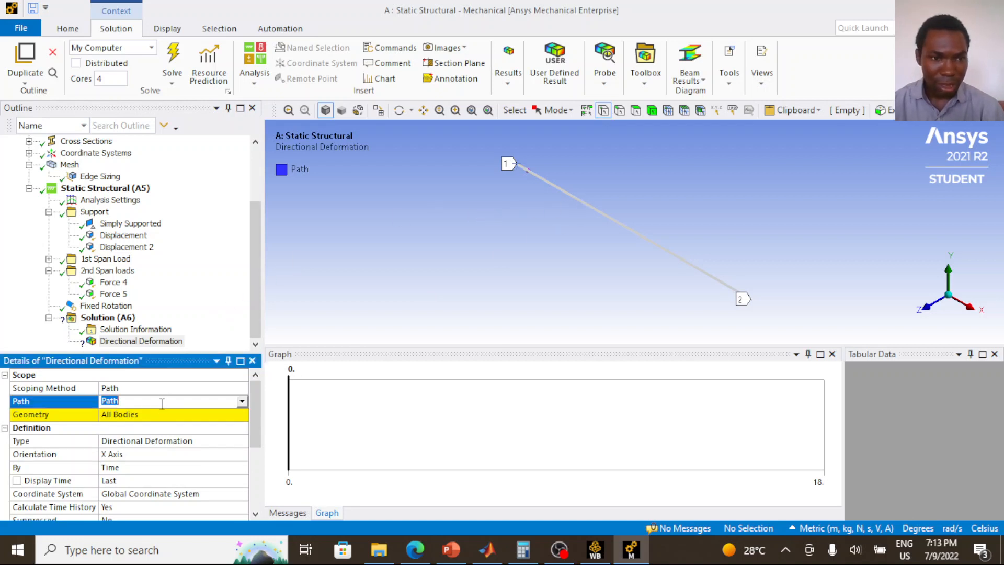
scroll(174, 380, down, 1)
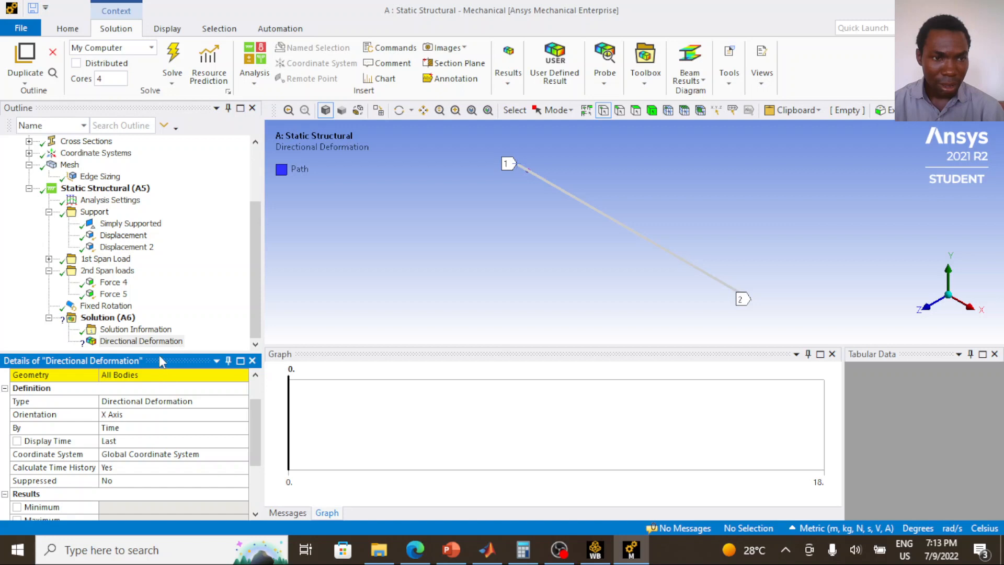
scroll(152, 399, up, 1)
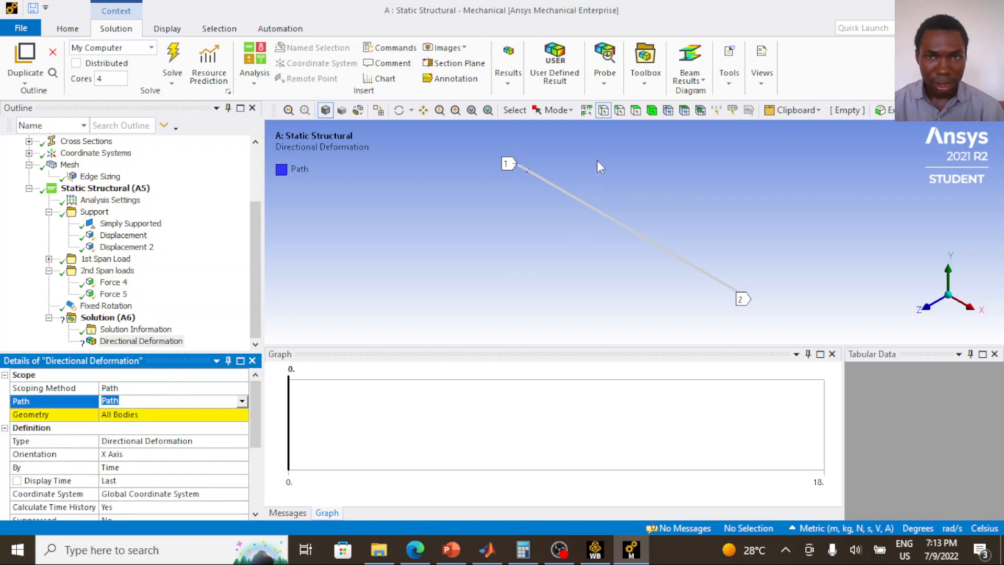
click(654, 110)
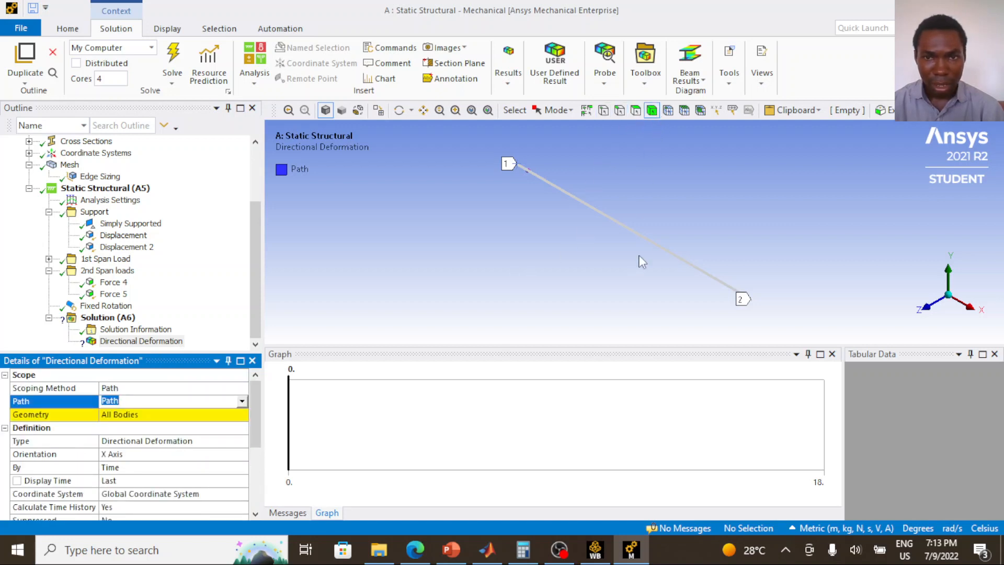
click(645, 240)
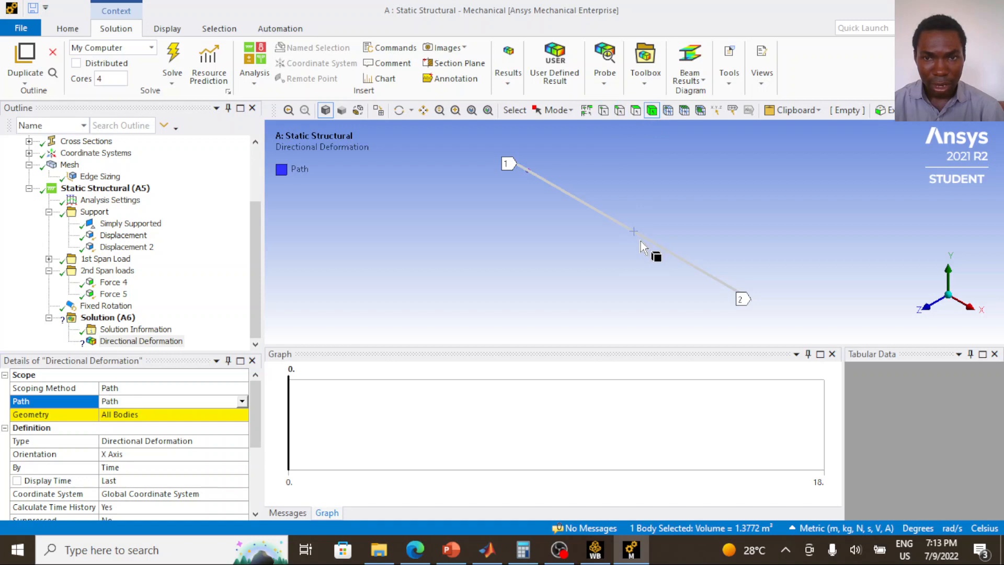
click(146, 416)
click(146, 417)
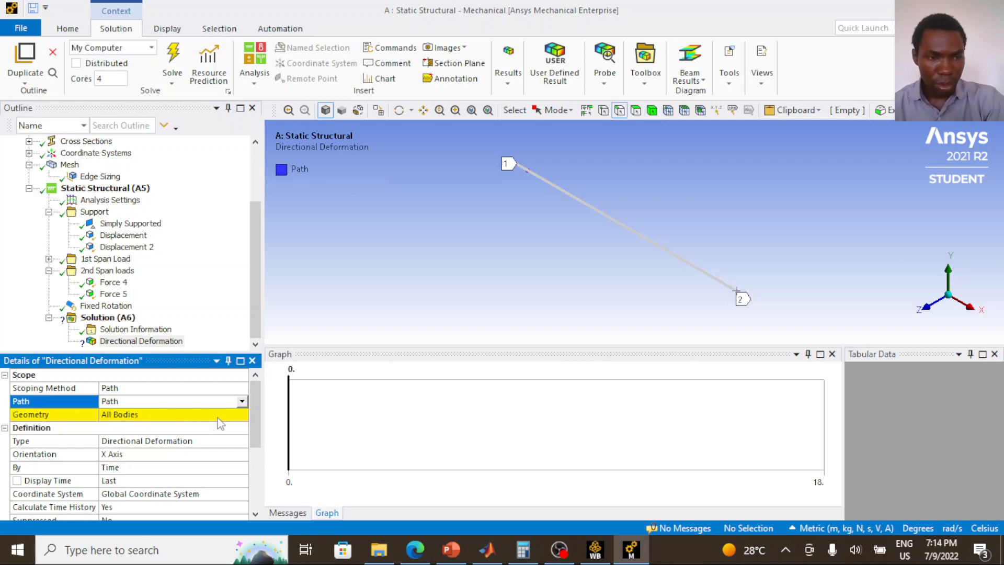
click(203, 415)
click(163, 402)
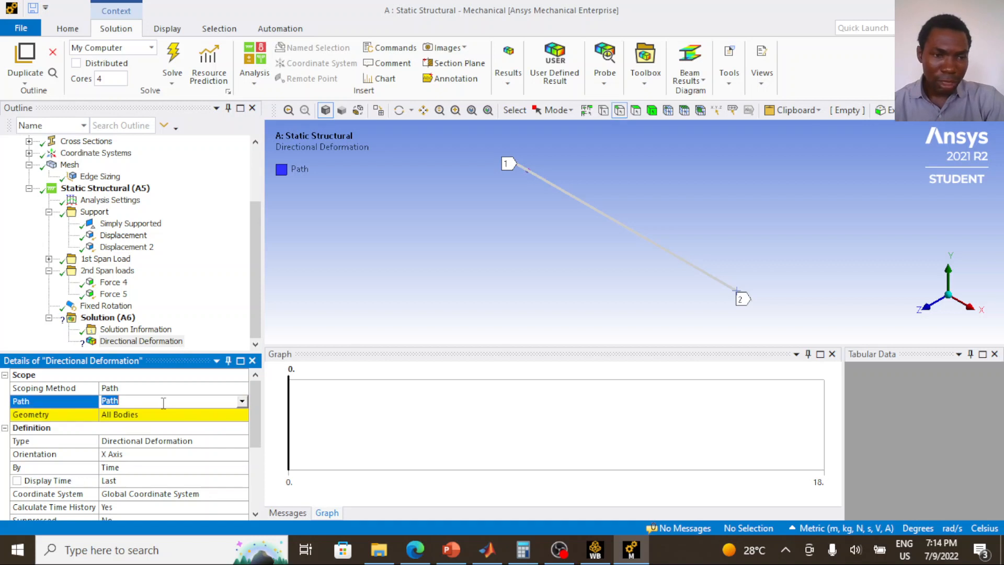
click(141, 340)
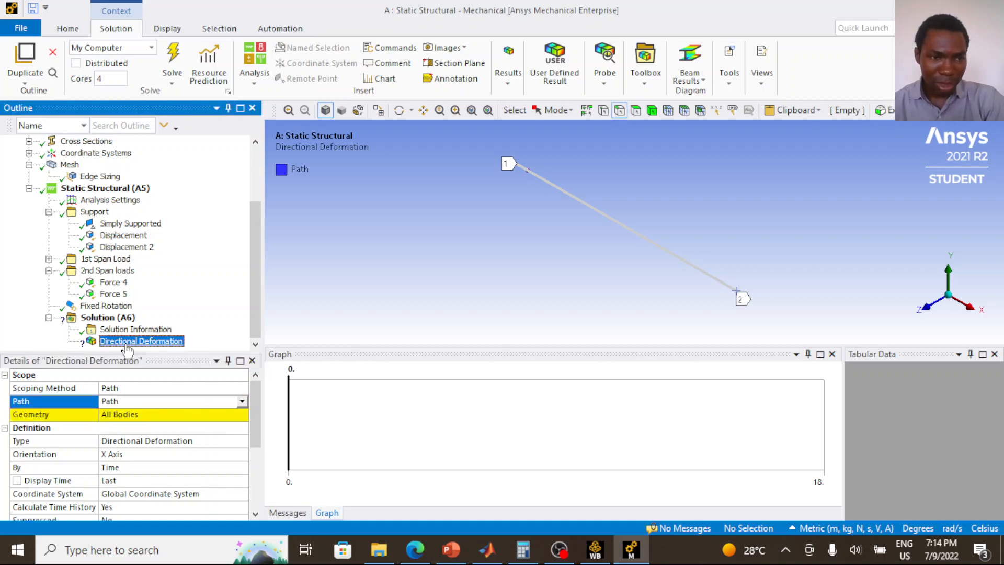
Set the Directional Deformation's scoping method to Geometry Selection with all bodies and its orientation to Y Axis
click(235, 387)
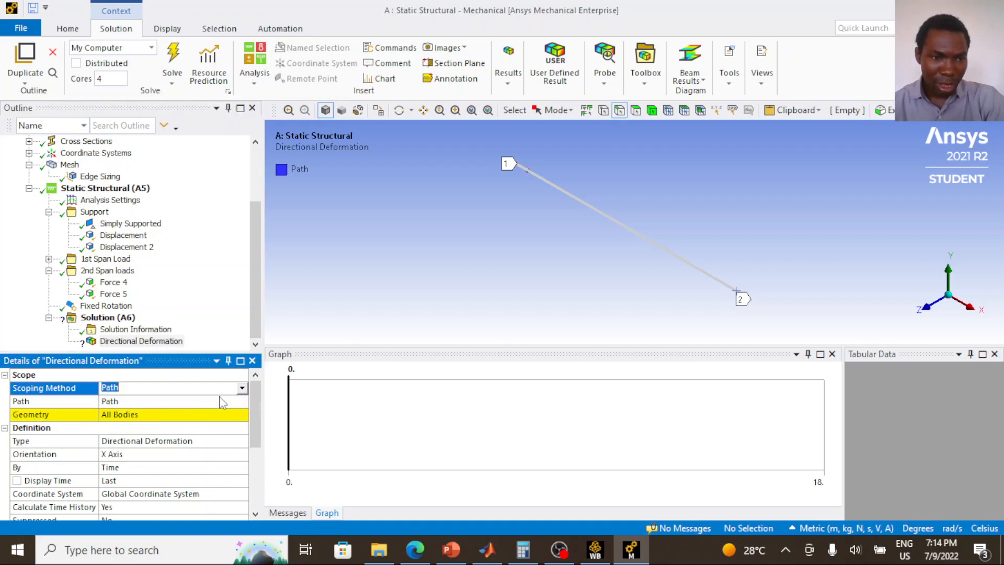
click(242, 388)
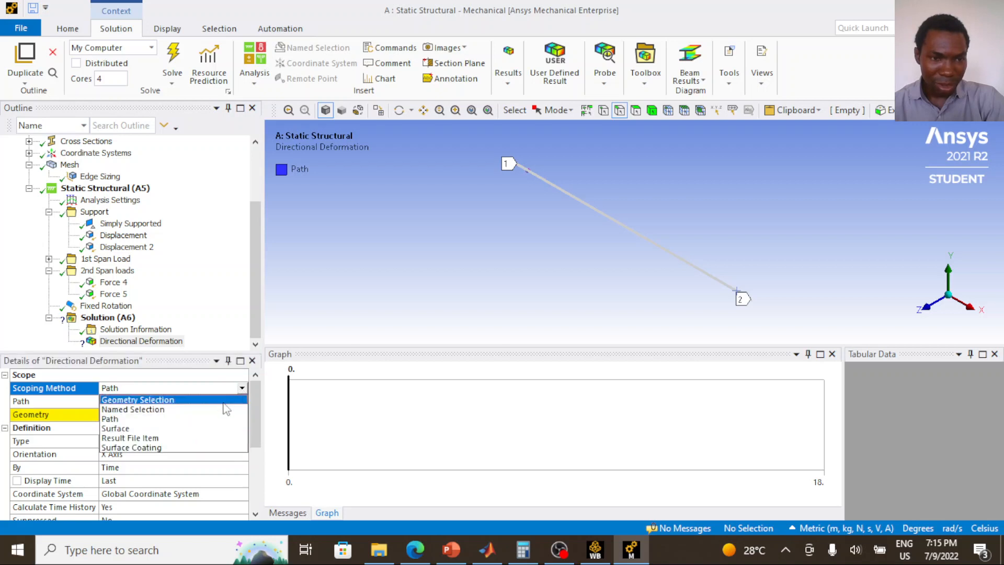
click(212, 400)
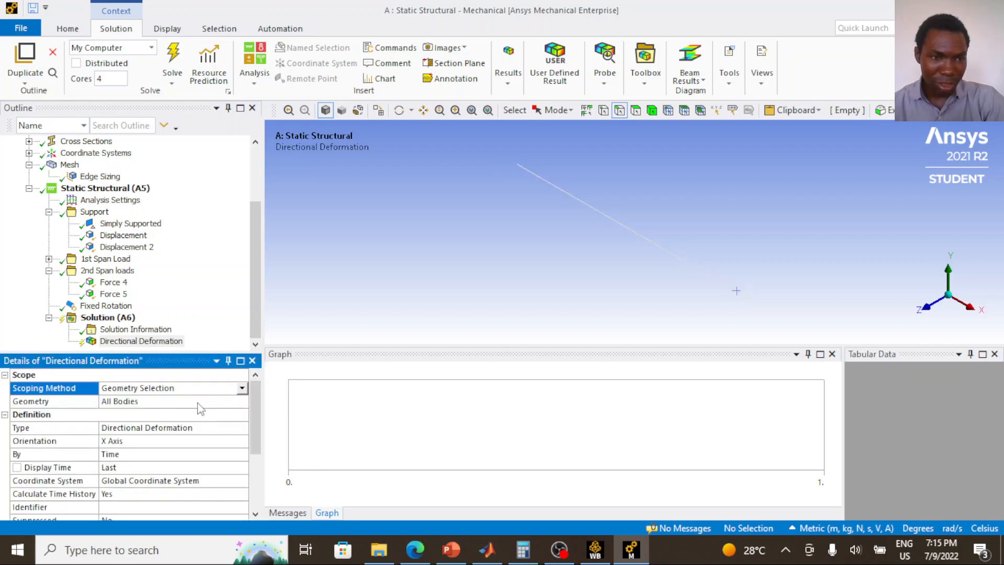
click(165, 401)
click(157, 443)
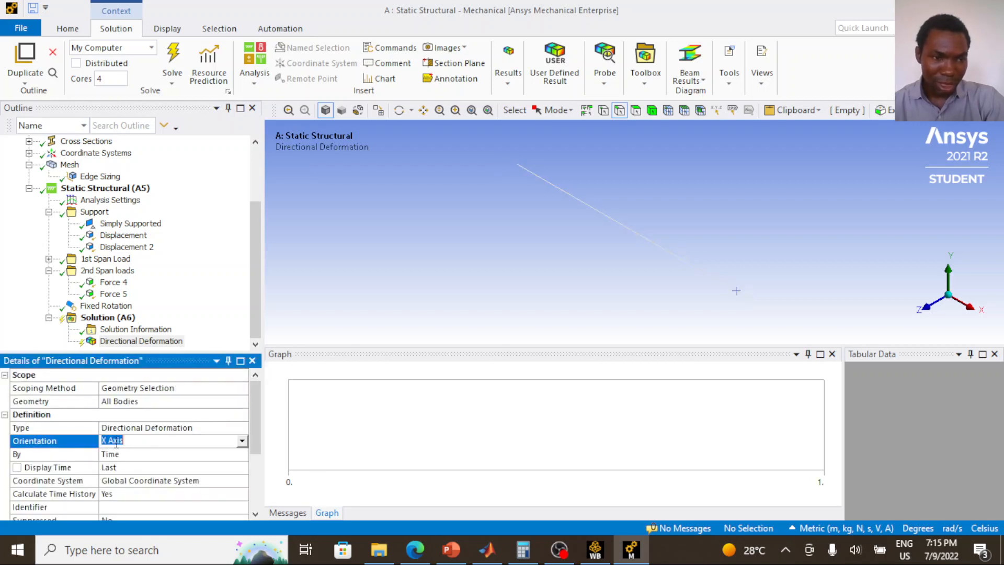
click(242, 440)
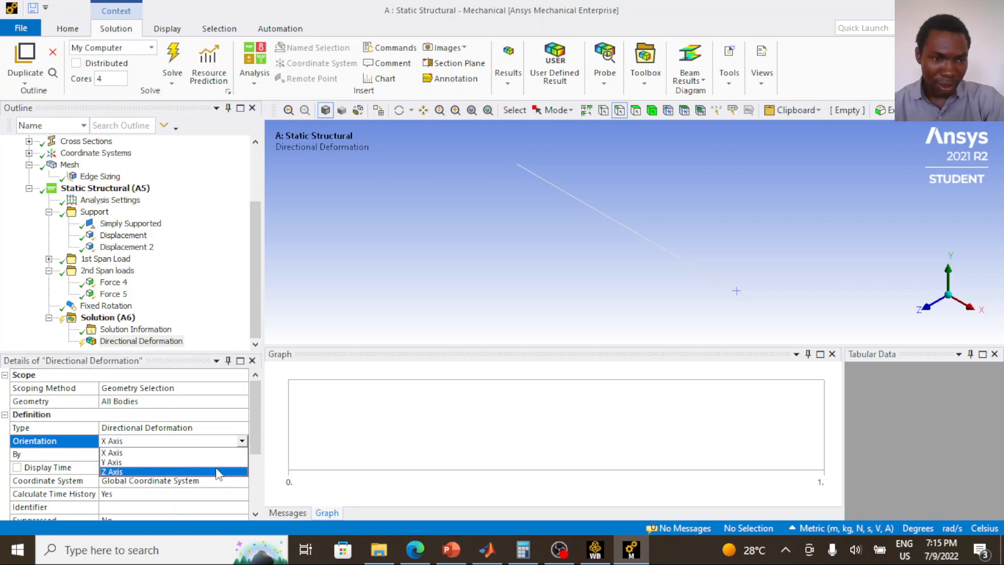
click(218, 463)
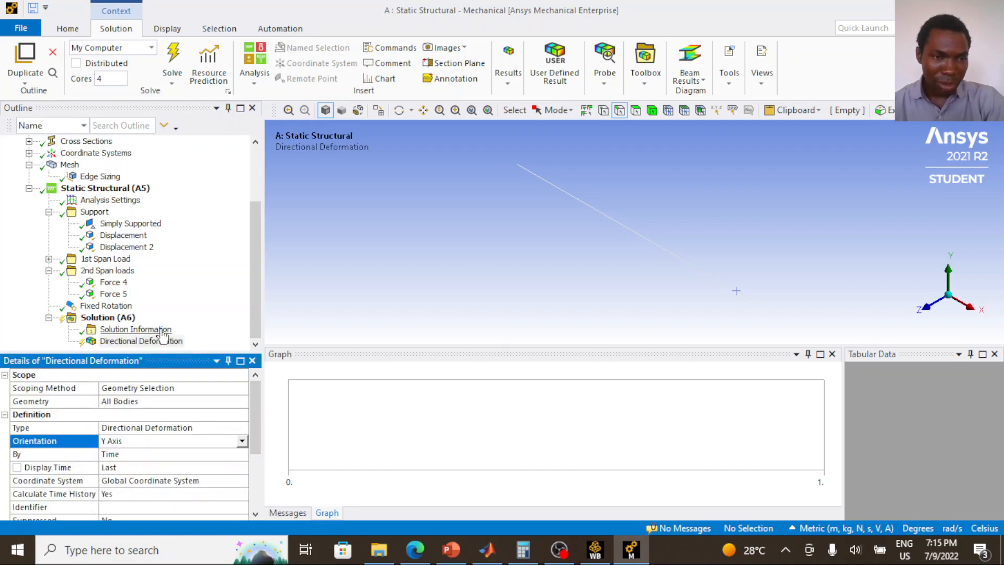
Insert a Total Deformation result under the solution
click(109, 318)
right_click(110, 319)
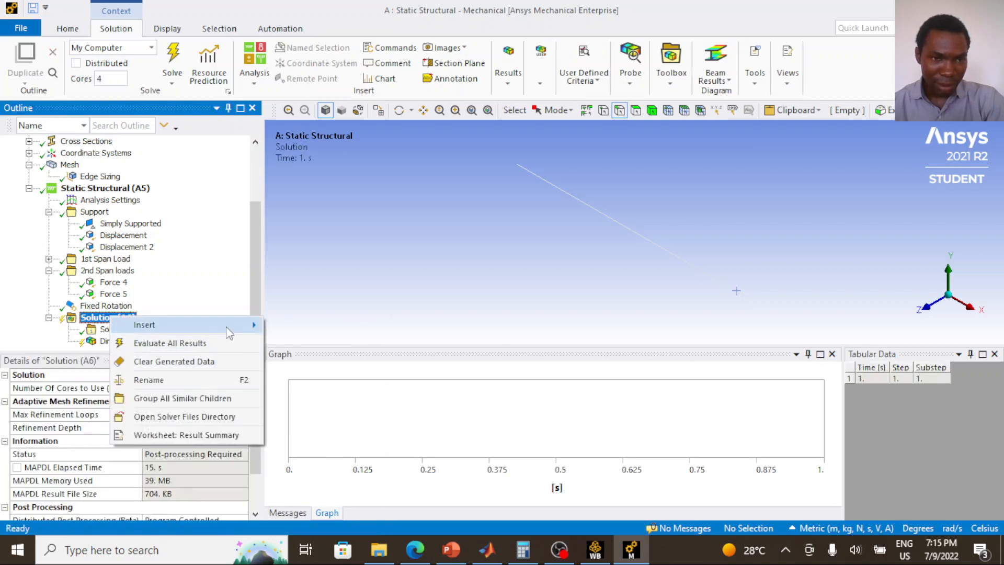
mouse_move(147, 324)
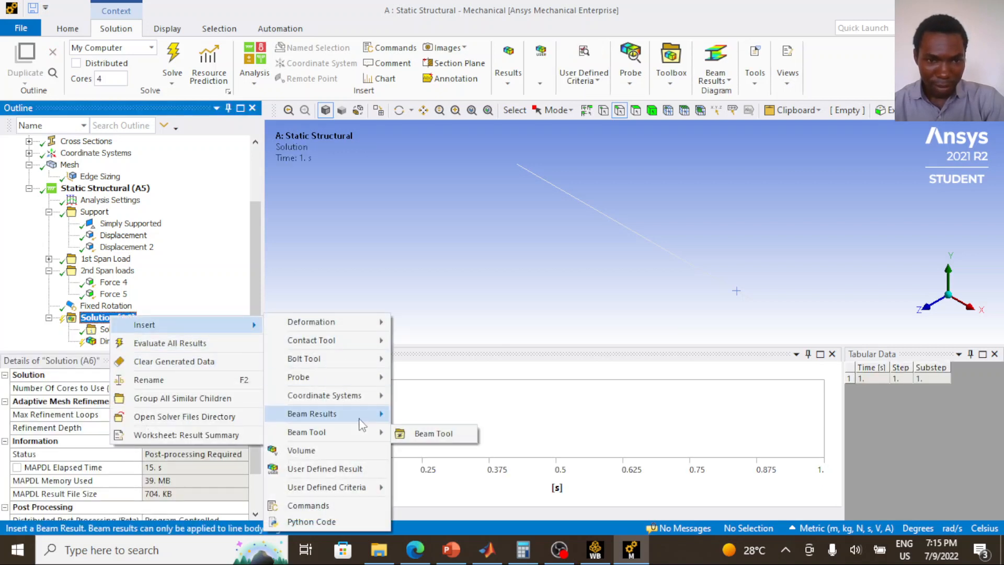
mouse_move(361, 416)
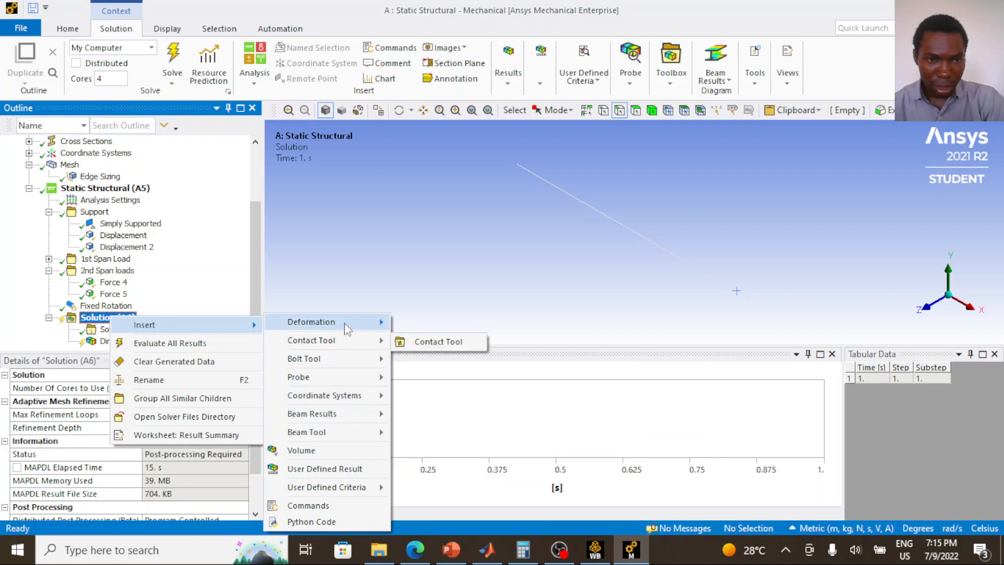
click(95, 319)
right_click(129, 318)
mouse_move(163, 328)
mouse_move(335, 322)
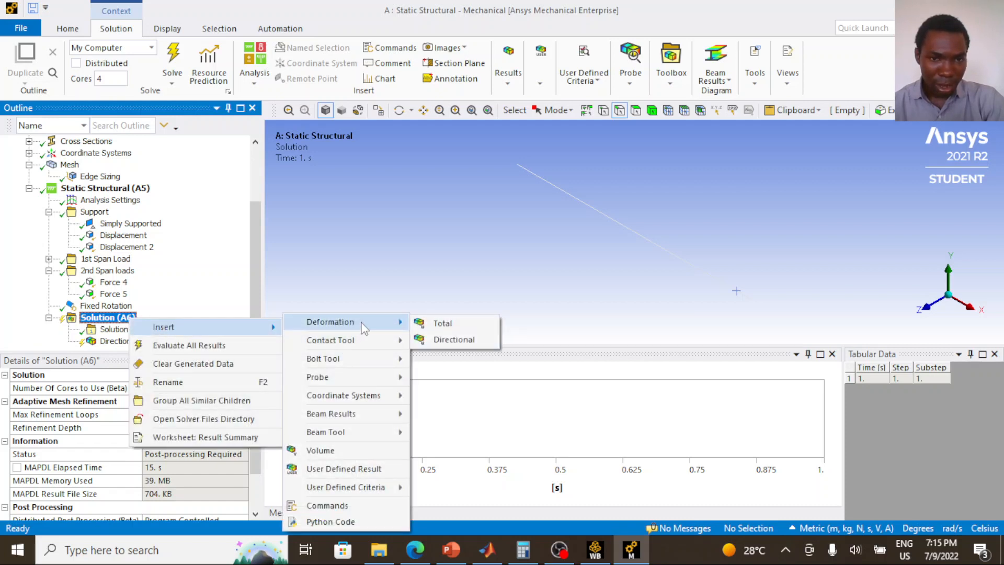
click(484, 324)
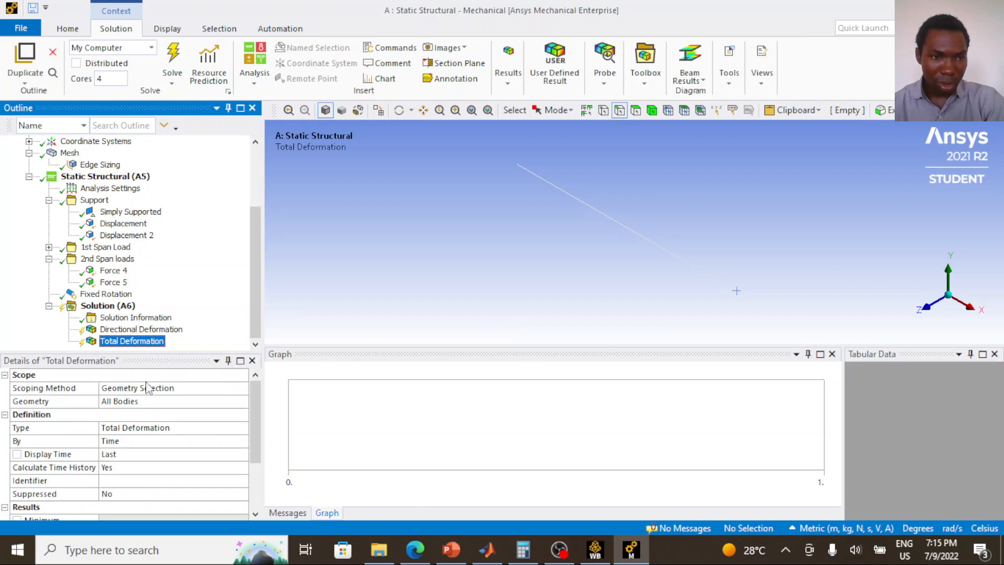
Scope the Total Deformation to the beam path and try to apply a geometry to it
click(149, 387)
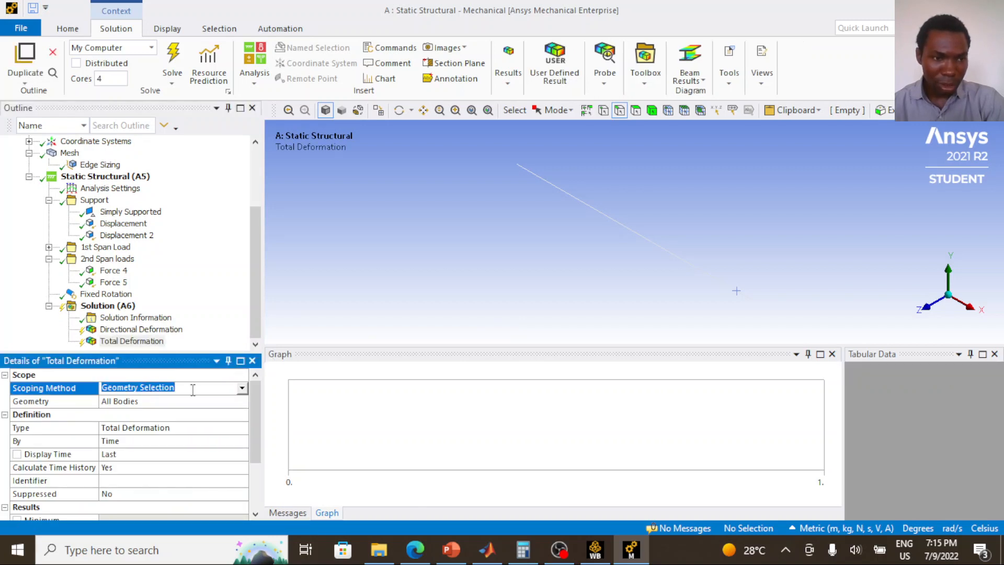
click(242, 387)
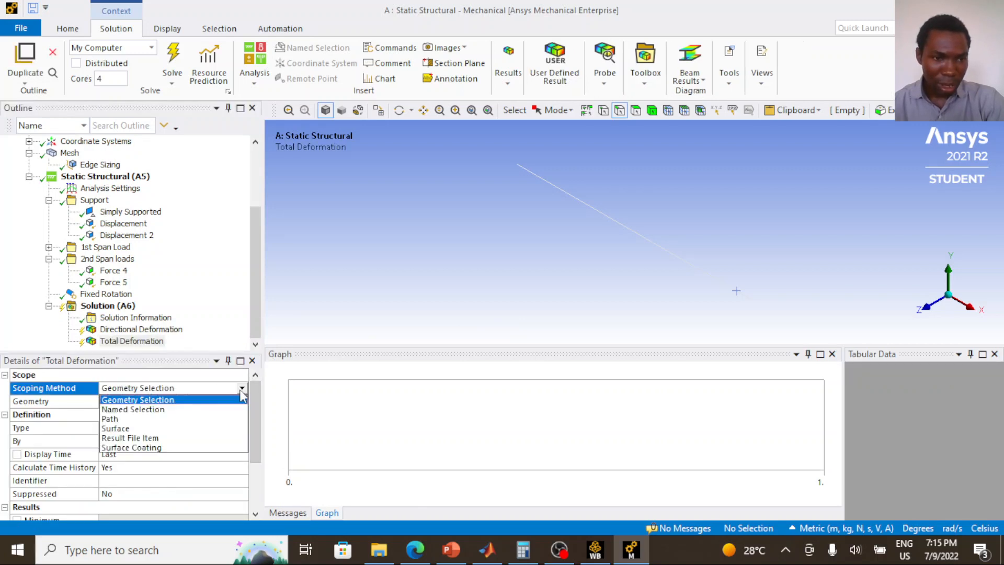
click(219, 419)
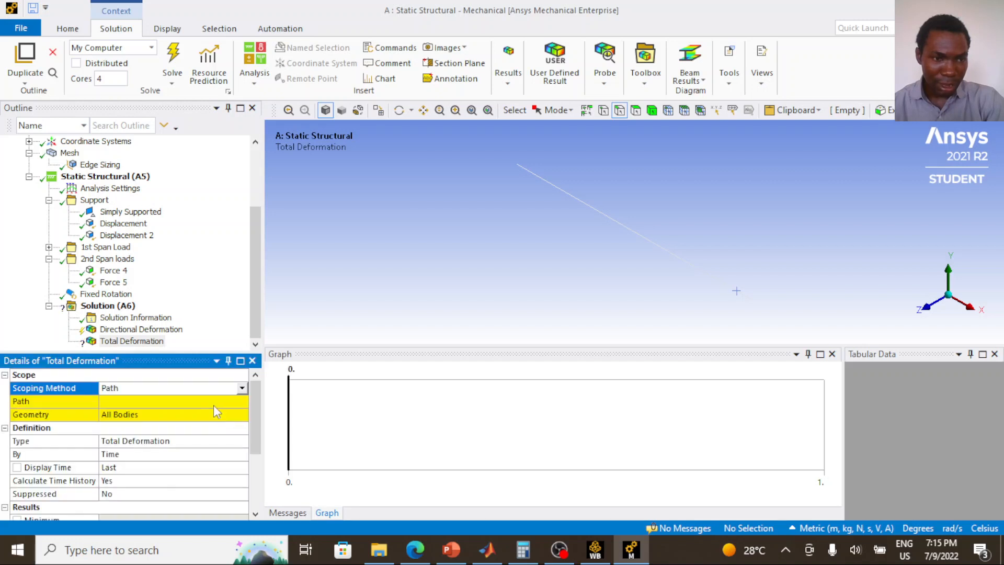
click(216, 401)
click(242, 401)
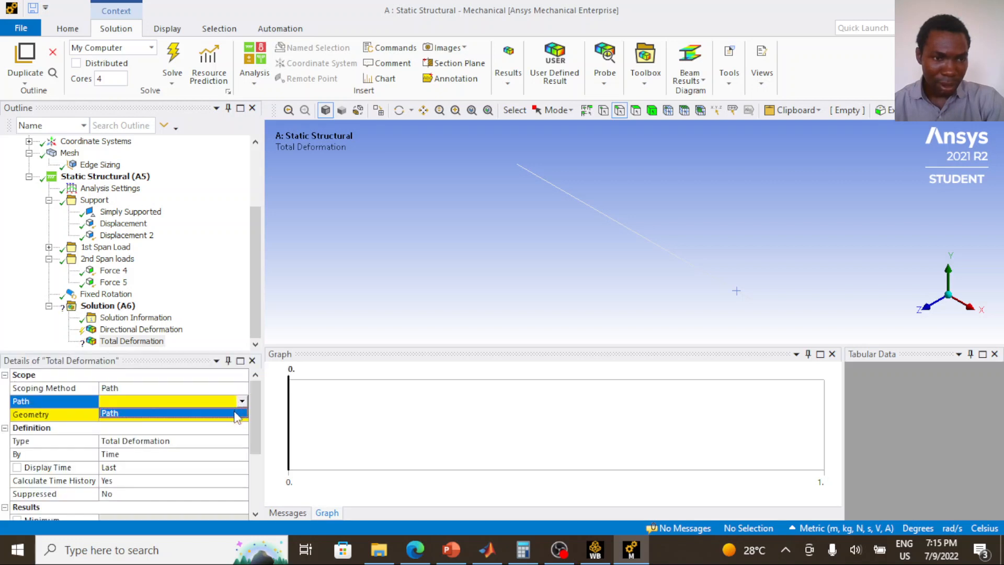
click(213, 414)
click(189, 416)
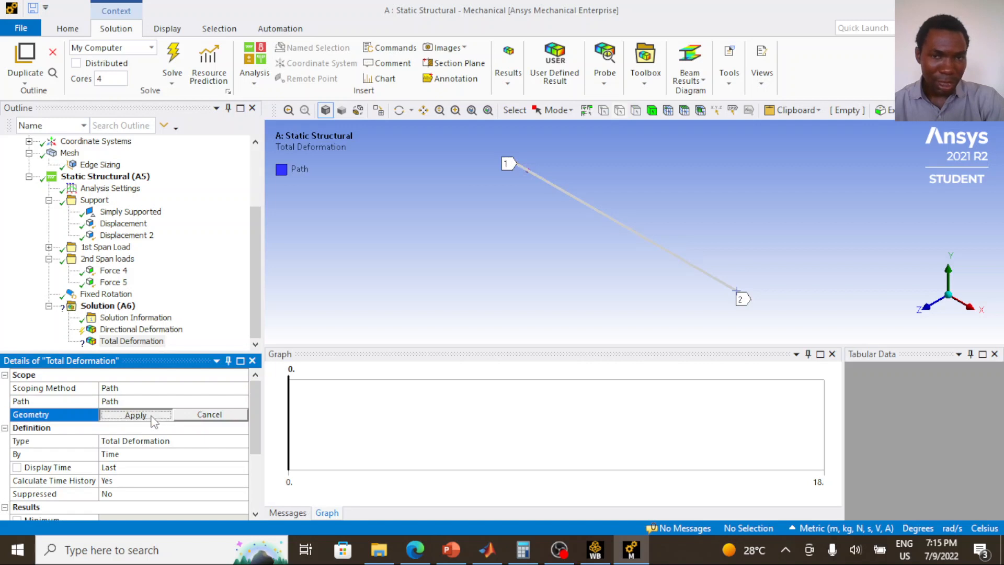
click(155, 418)
Delete the Total Deformation result from the solution
click(148, 349)
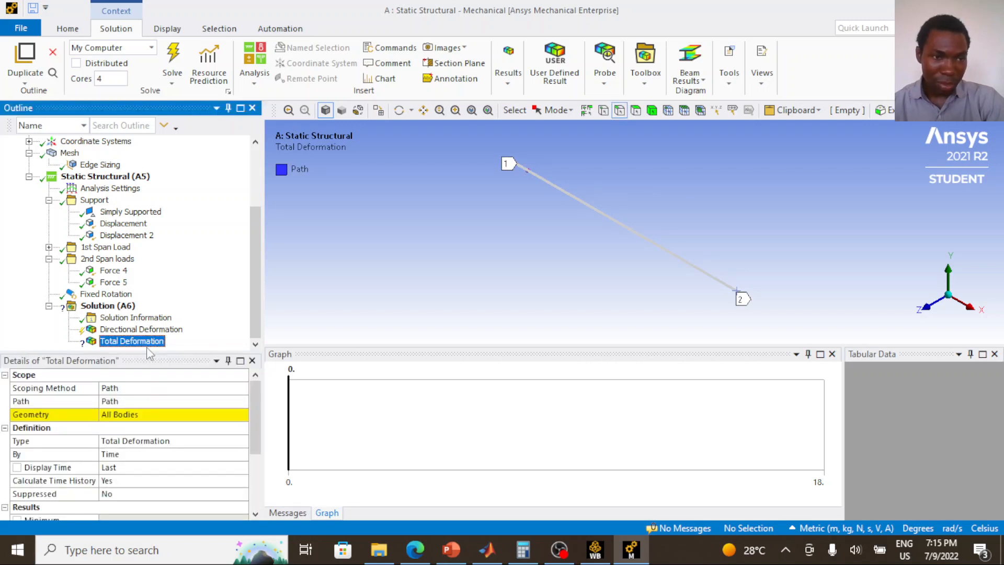
right_click(152, 349)
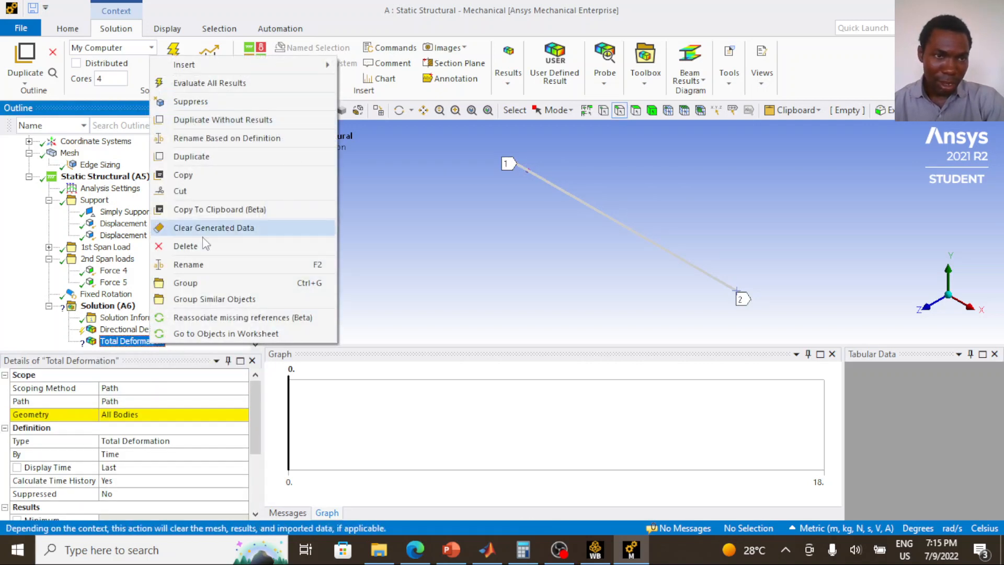
click(213, 246)
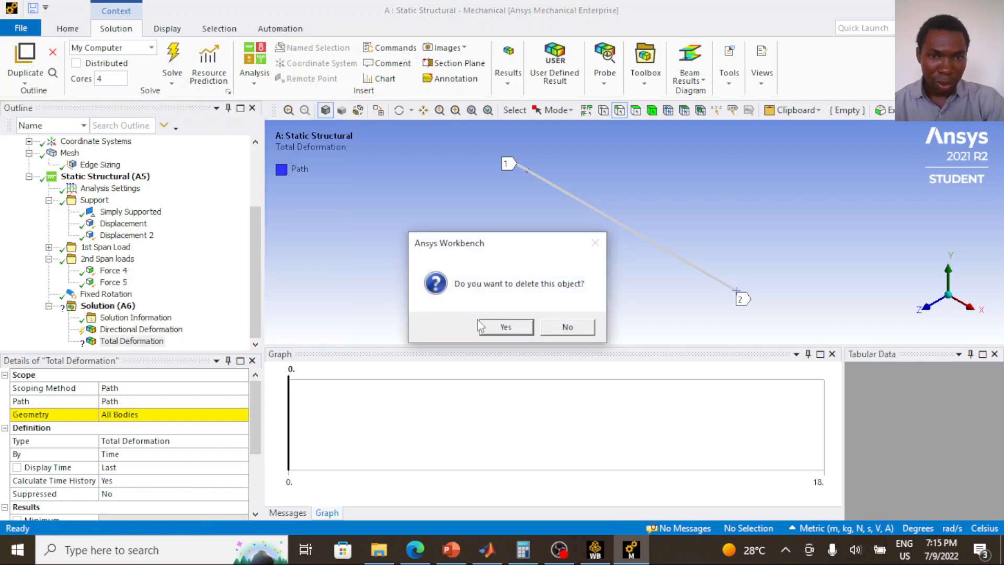
click(505, 326)
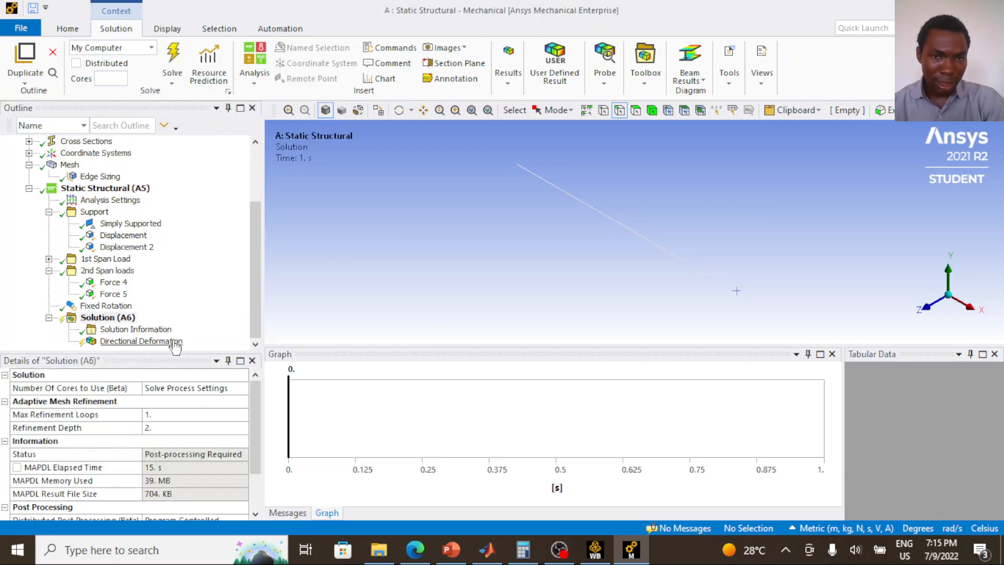
click(137, 342)
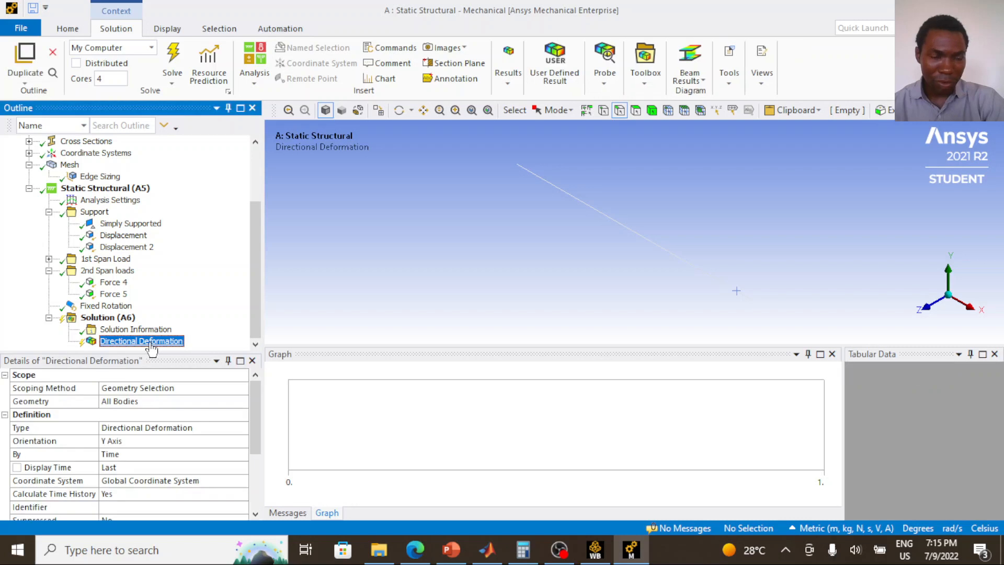
click(148, 403)
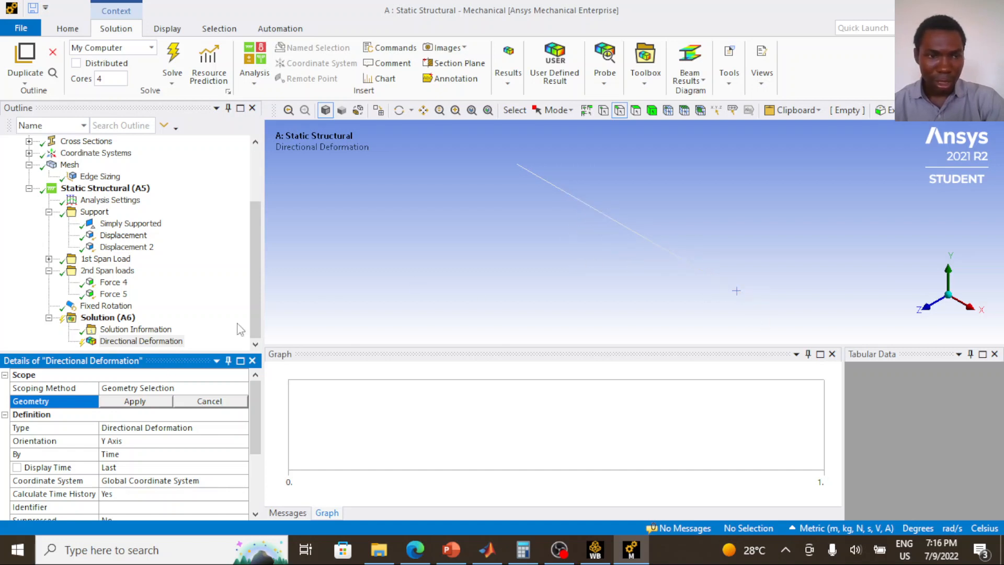
Insert a Shear Force beam result under the solution
right_click(108, 319)
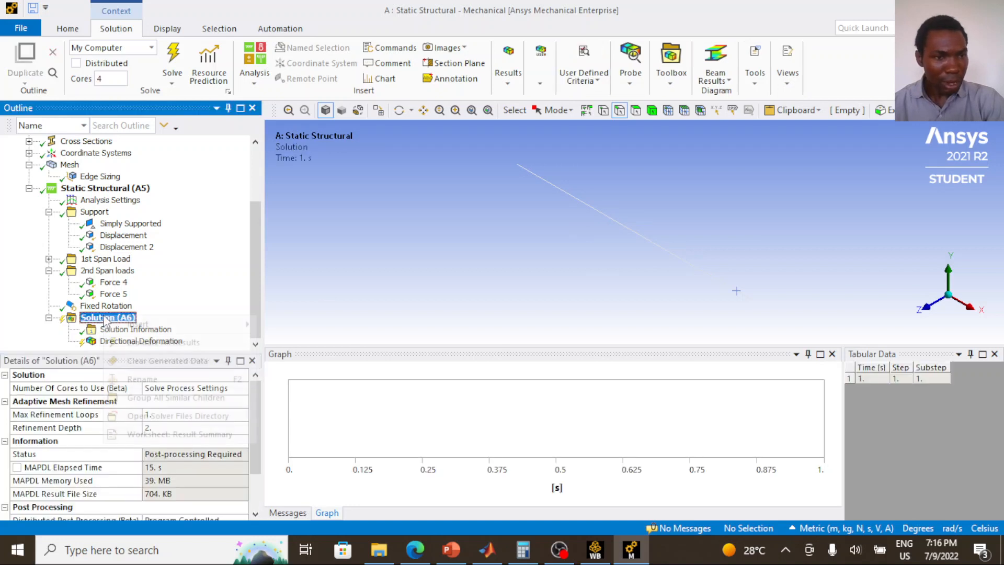
mouse_move(180, 326)
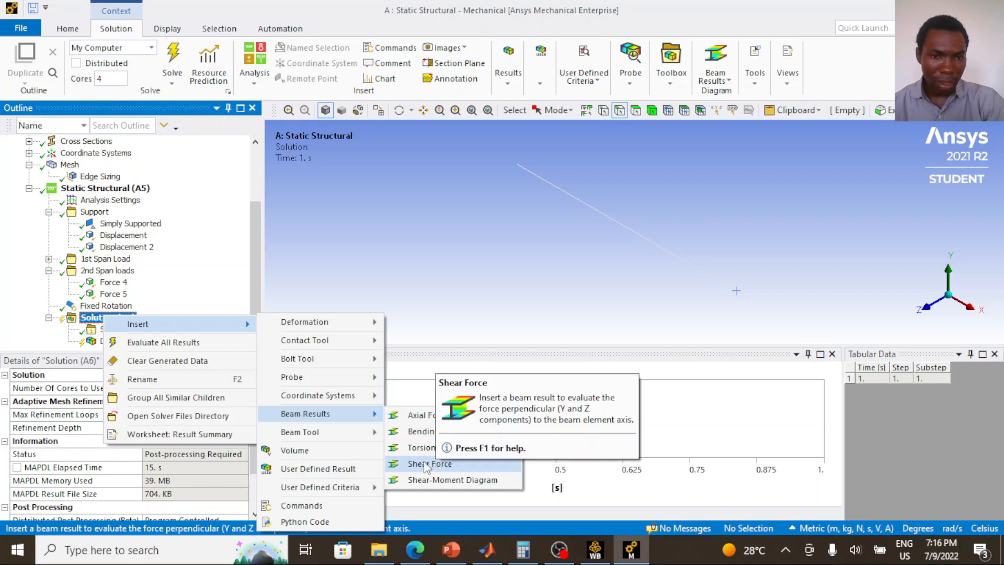
click(425, 465)
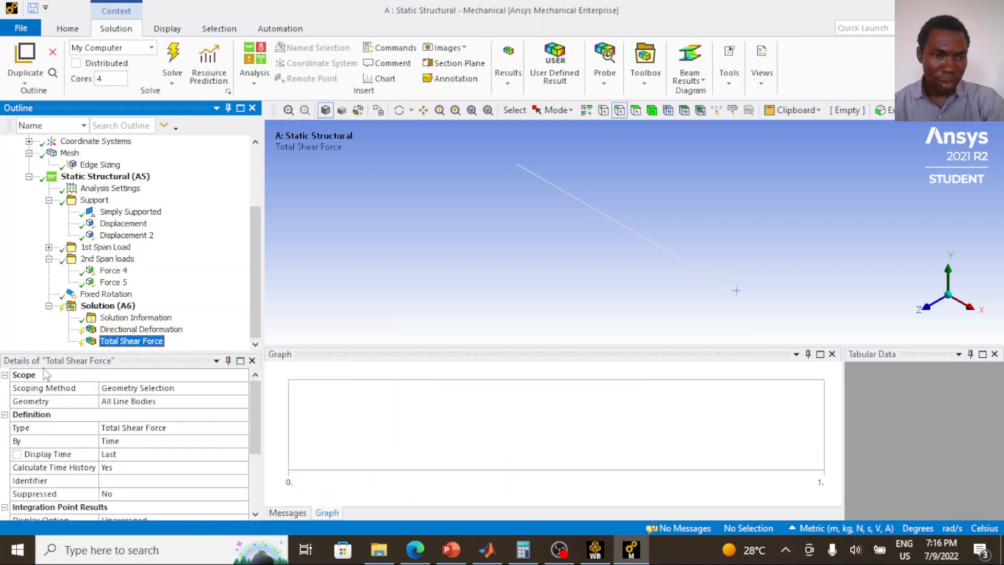
Set the Total Shear Force scoping method to Path, using the existing beam path and all line bodies
click(168, 391)
click(242, 388)
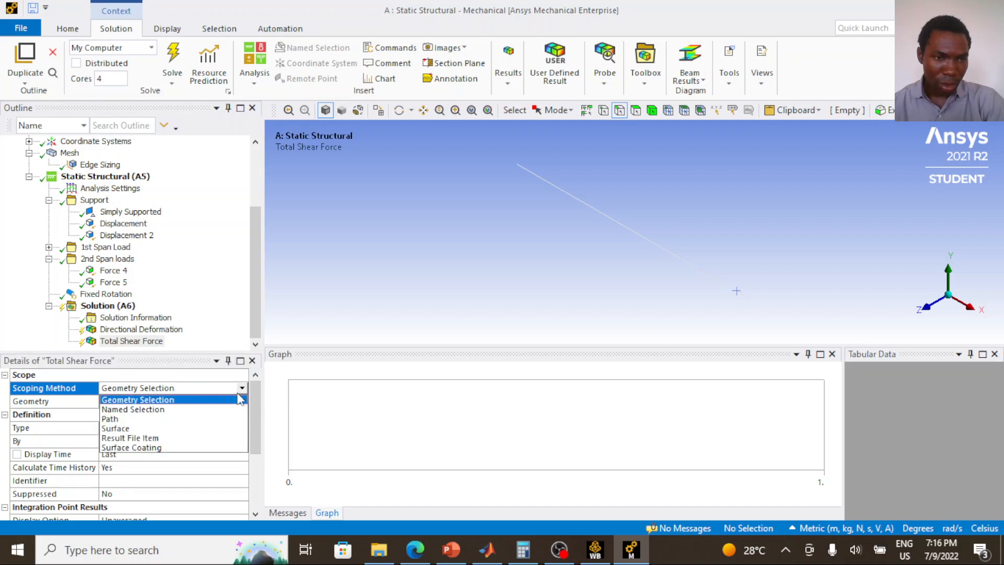
click(208, 416)
click(205, 401)
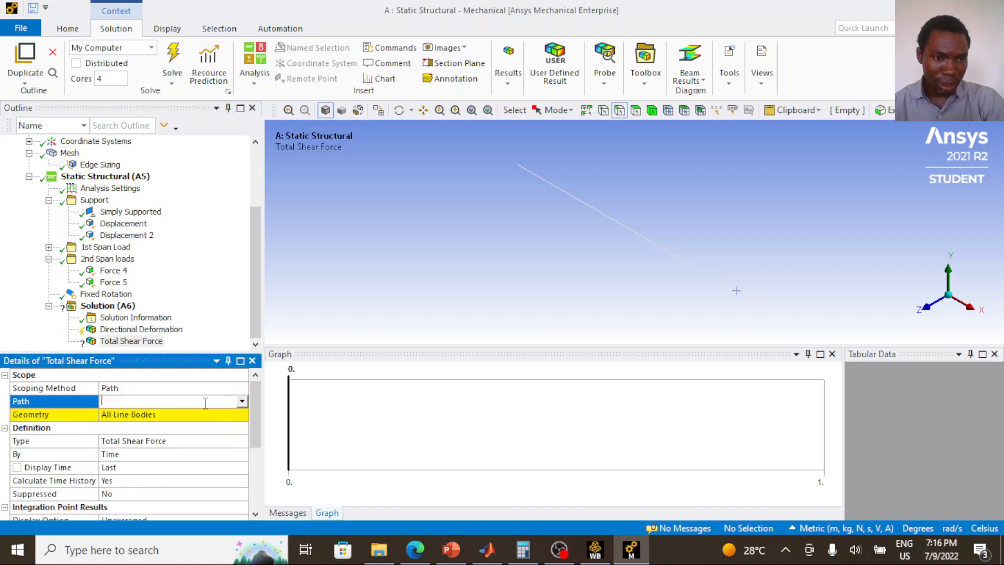
click(242, 401)
click(232, 412)
click(244, 402)
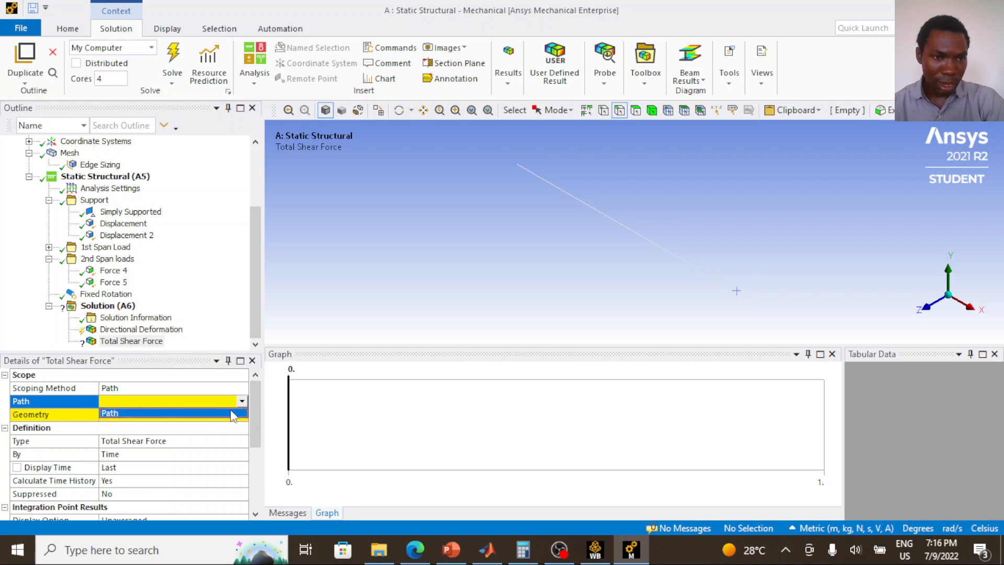
click(230, 414)
click(193, 415)
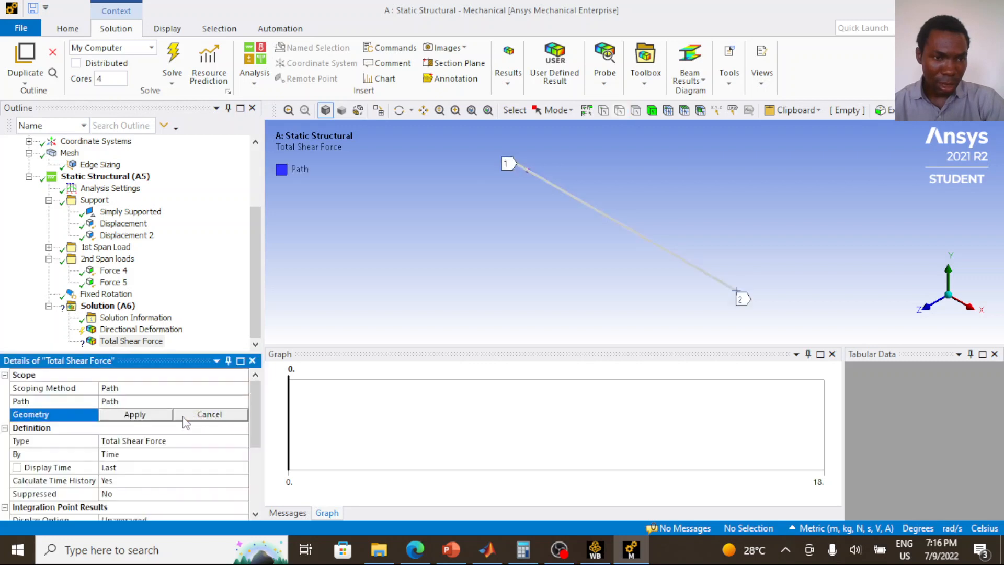
click(145, 421)
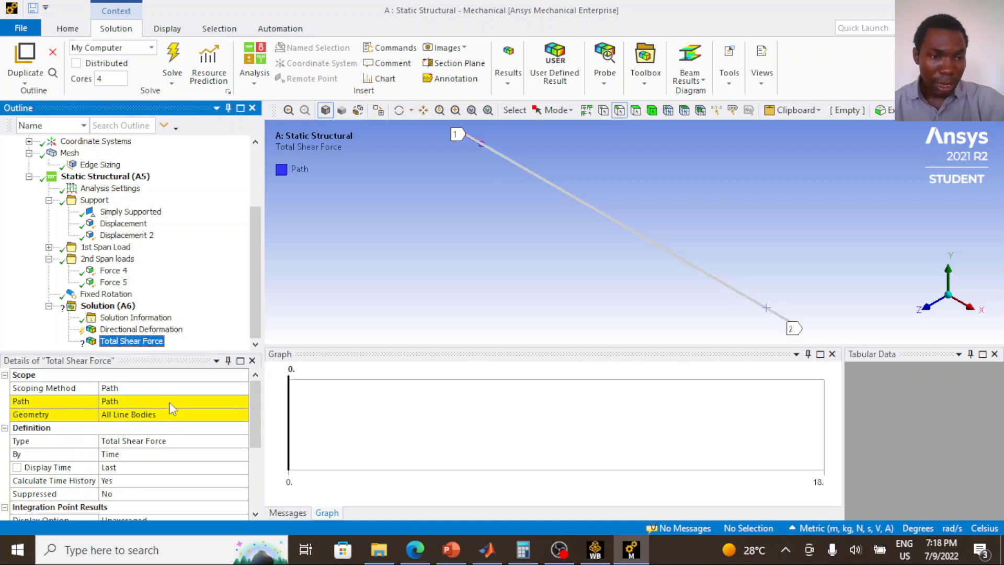
Change the path type of the construction geometry's path to Edge
click(164, 402)
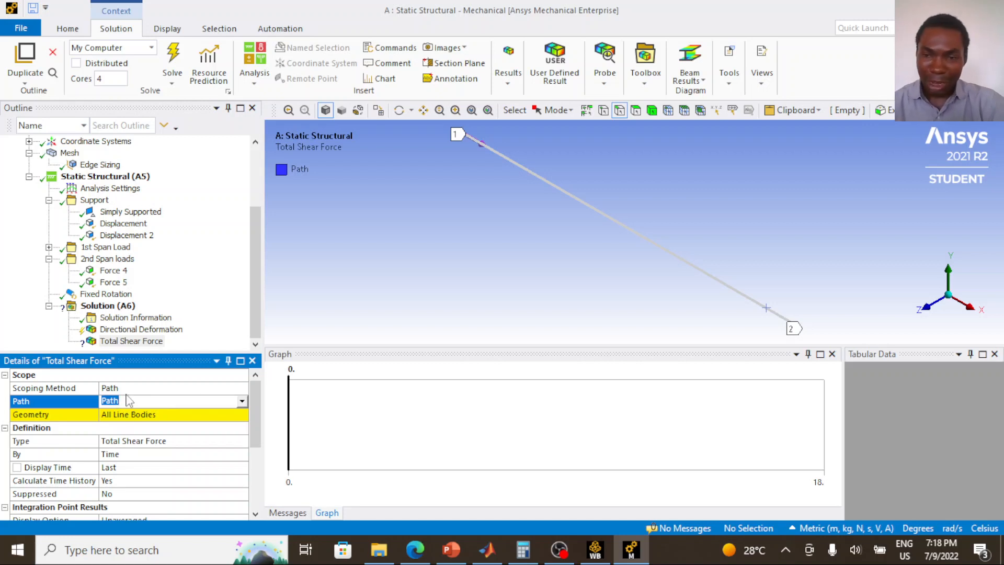
scroll(112, 283, up, 2)
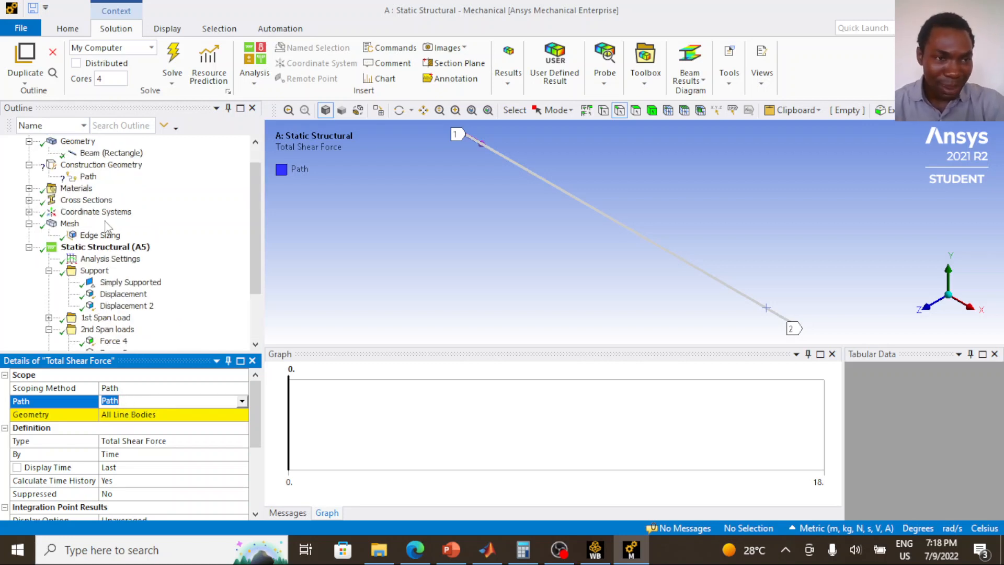
click(88, 177)
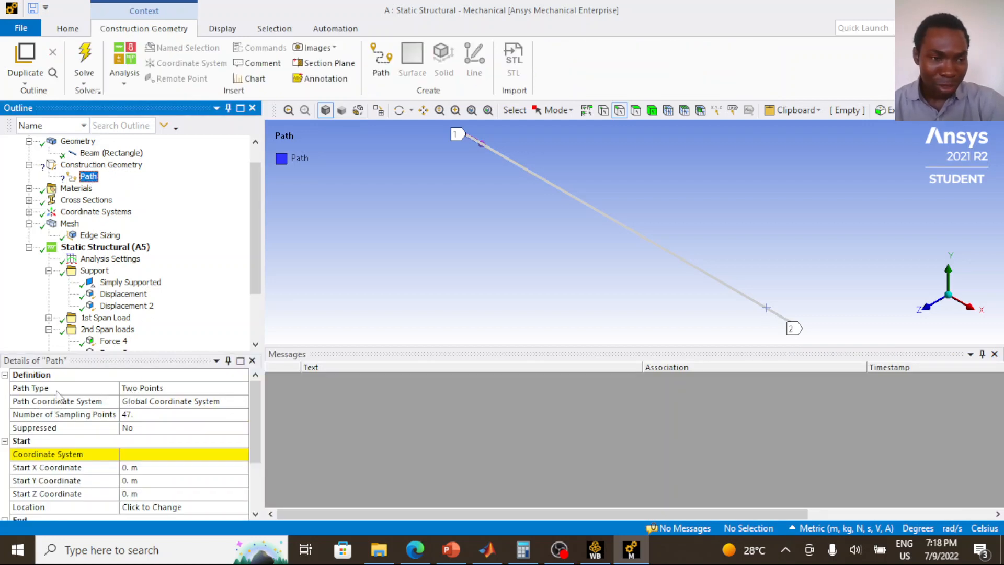
click(163, 390)
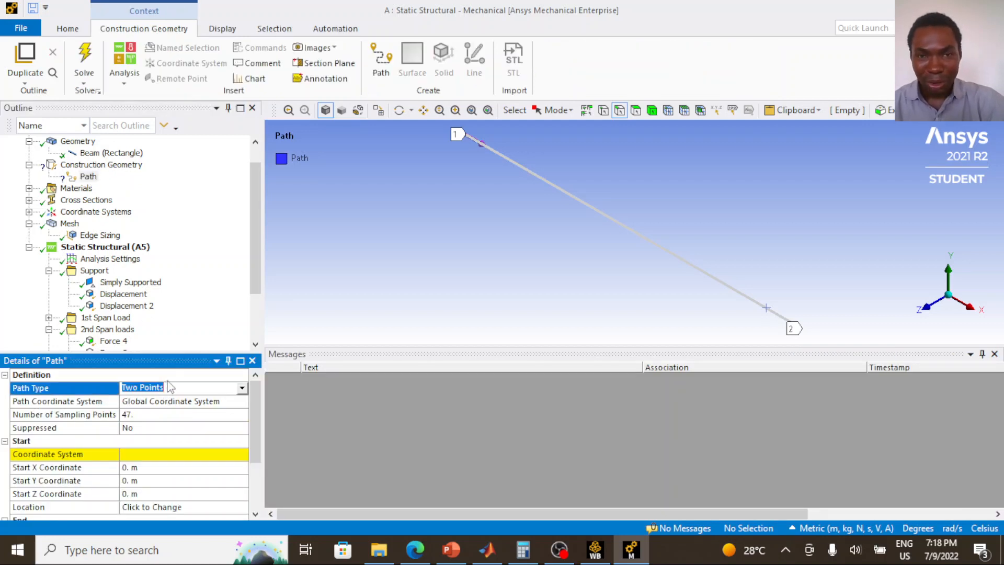
click(242, 388)
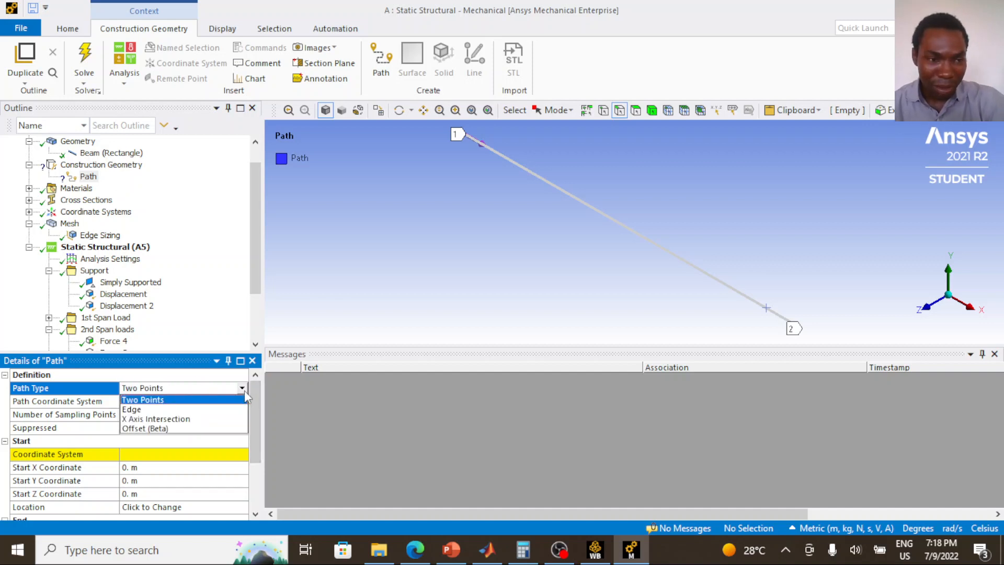
click(204, 409)
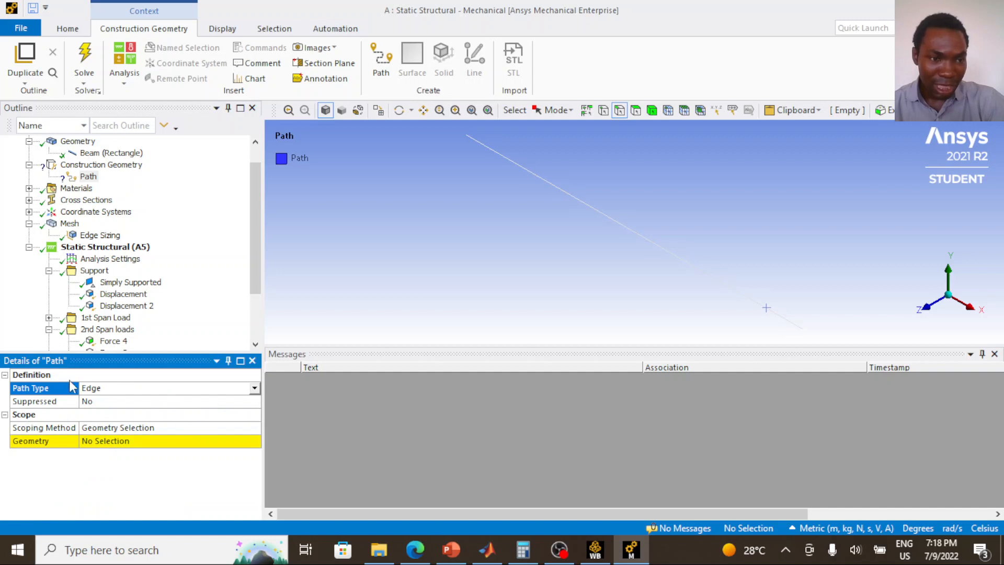
Apply all five edges along the beam as the path's geometry
click(496, 153)
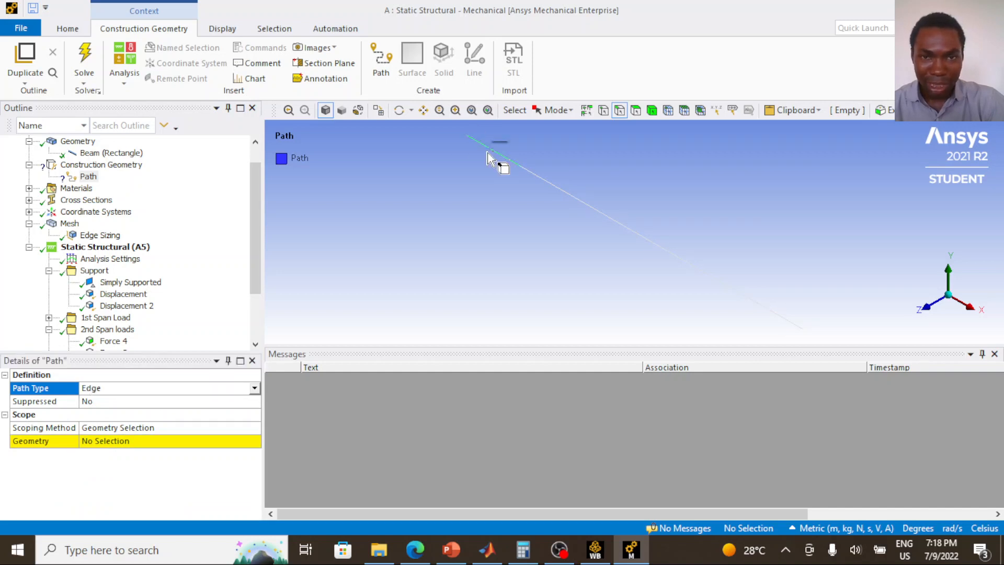
ctrl+click(544, 179)
ctrl+click(610, 219)
ctrl+click(693, 267)
ctrl+click(760, 303)
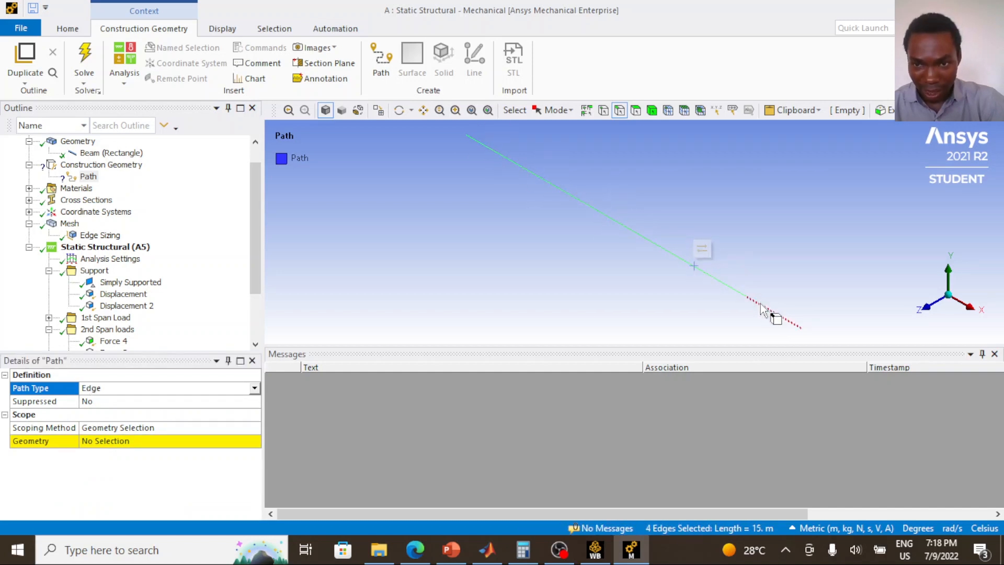
click(137, 444)
click(123, 442)
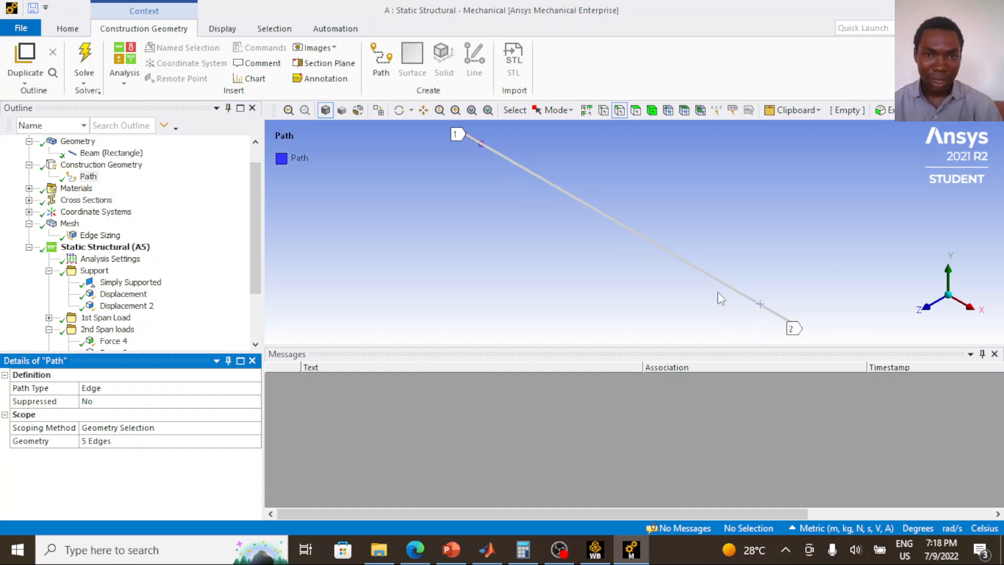
Set the Directional Deformation scoping method to Path, using the beam path with all bodies
scroll(96, 290, down, 2)
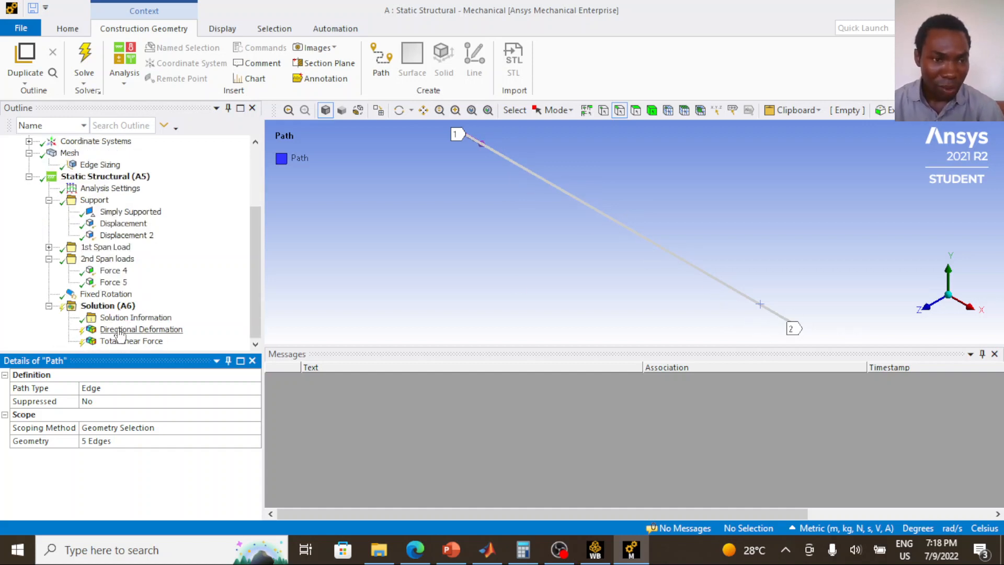
click(138, 329)
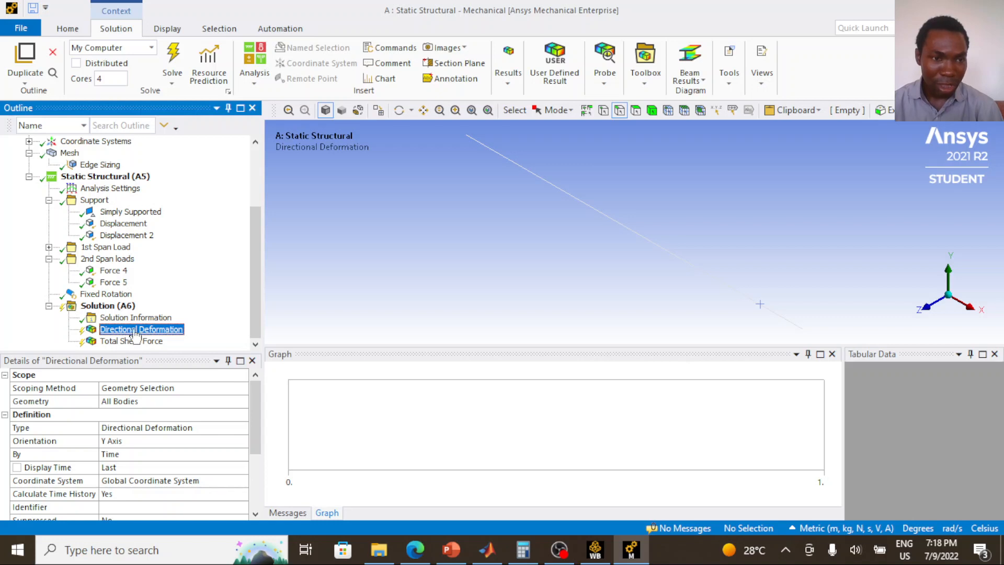
click(152, 390)
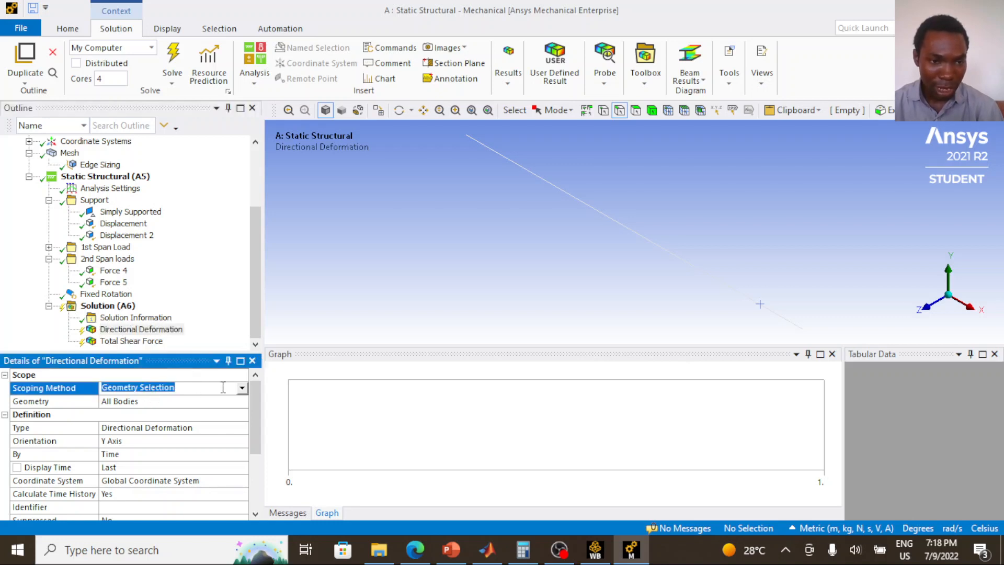
click(241, 390)
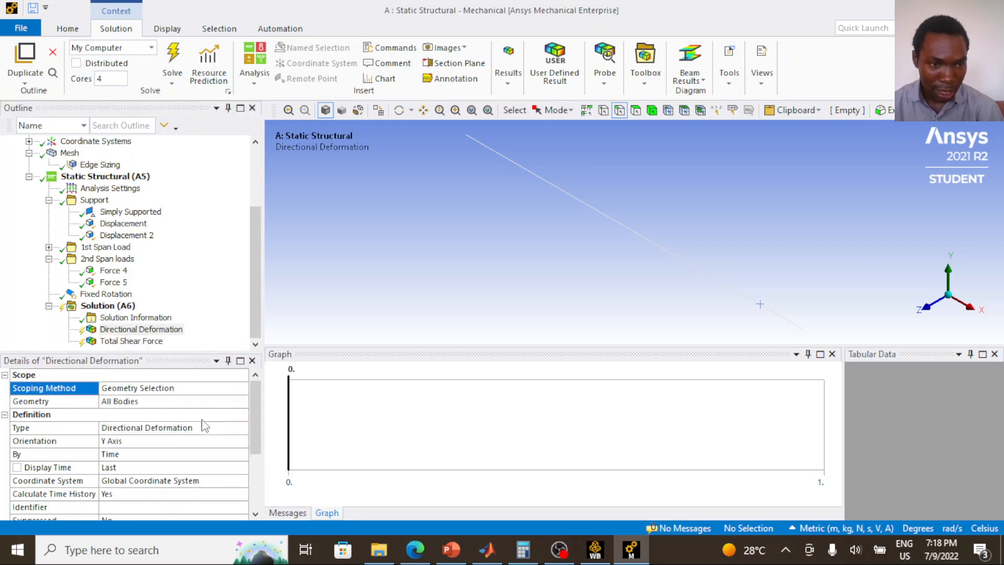
click(204, 418)
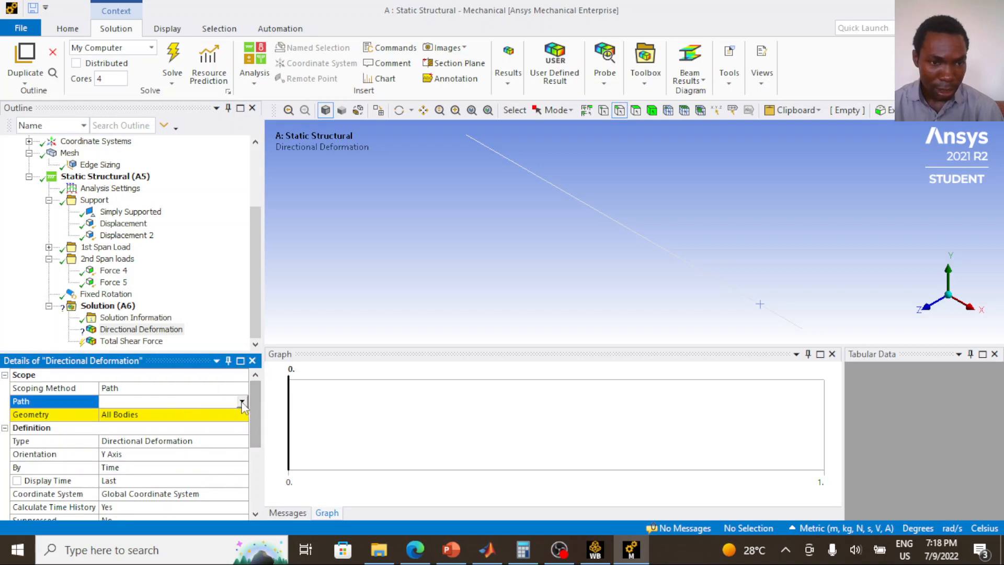
click(197, 401)
click(200, 417)
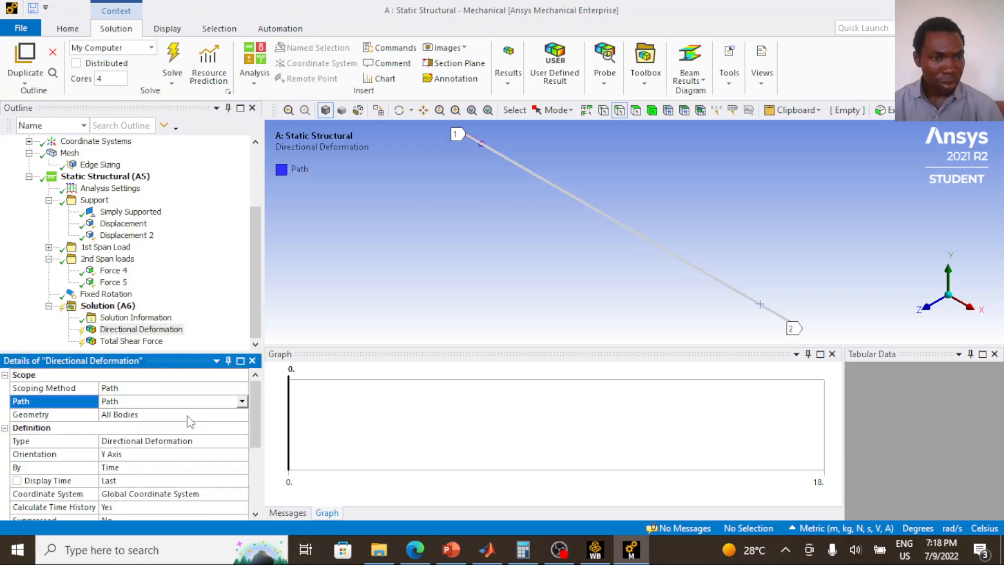
click(118, 415)
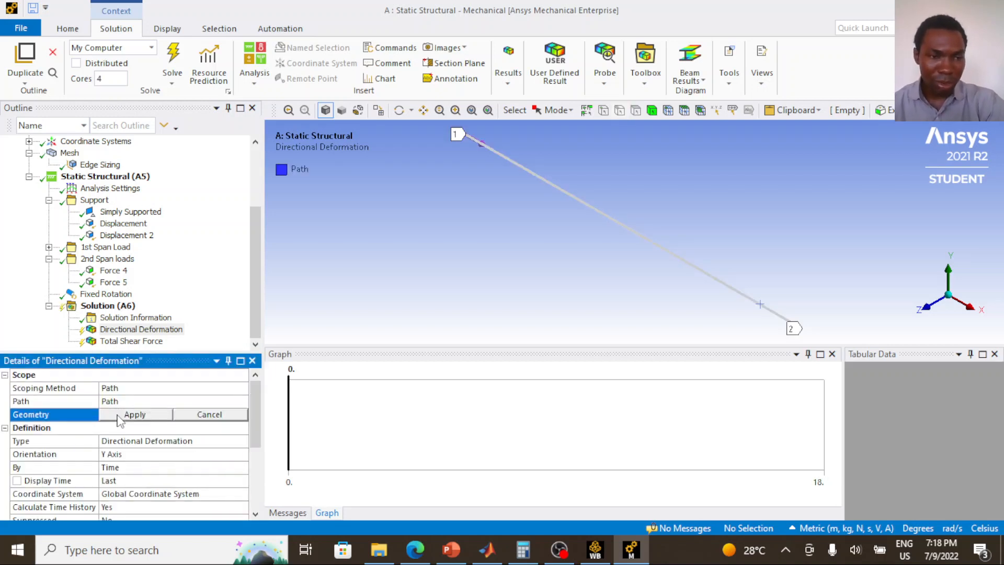
click(124, 429)
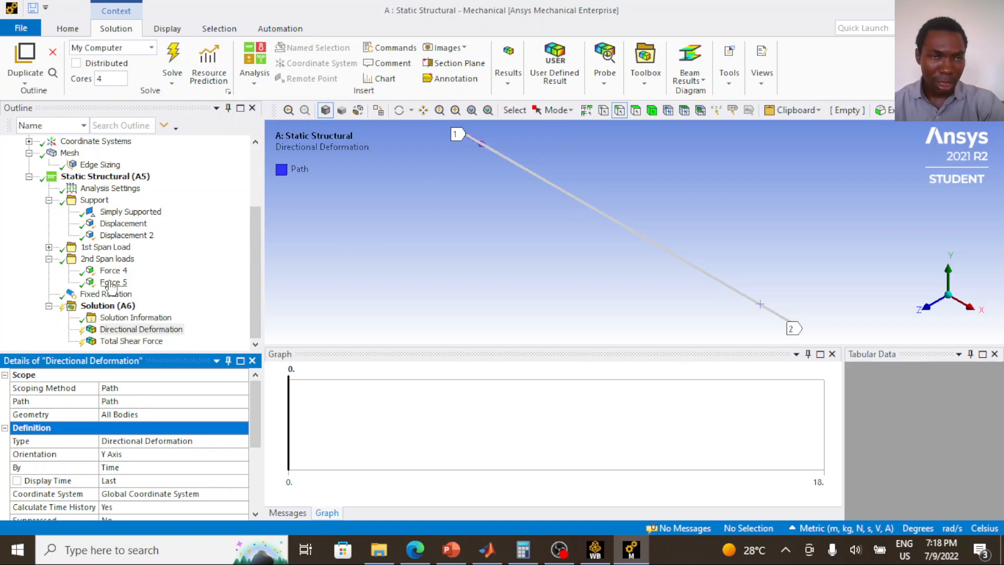
Check the construction path's definition and change the Total Shear Force result's type to Directional Shear Force
scroll(111, 256, up, 2)
click(88, 177)
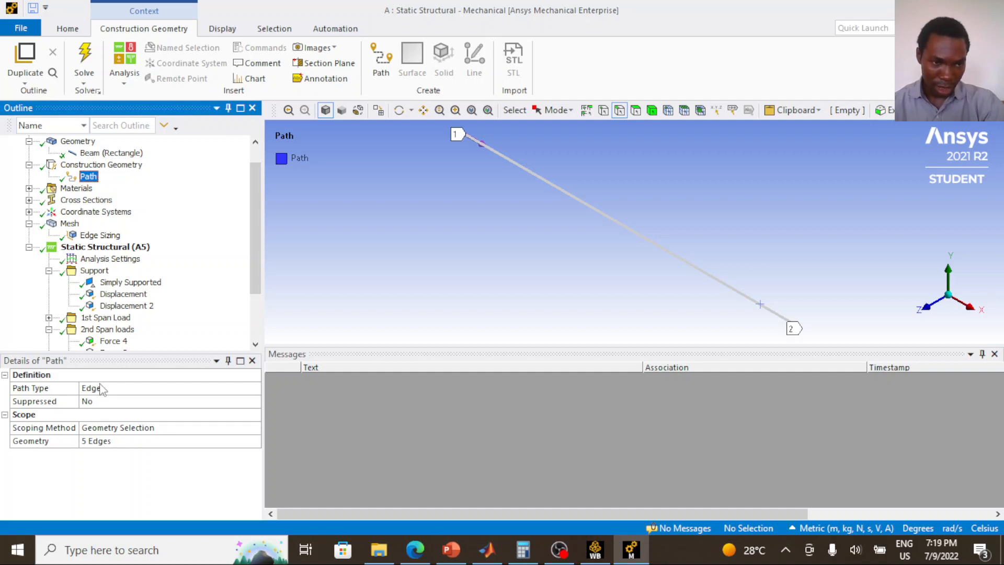
scroll(102, 332, down, 2)
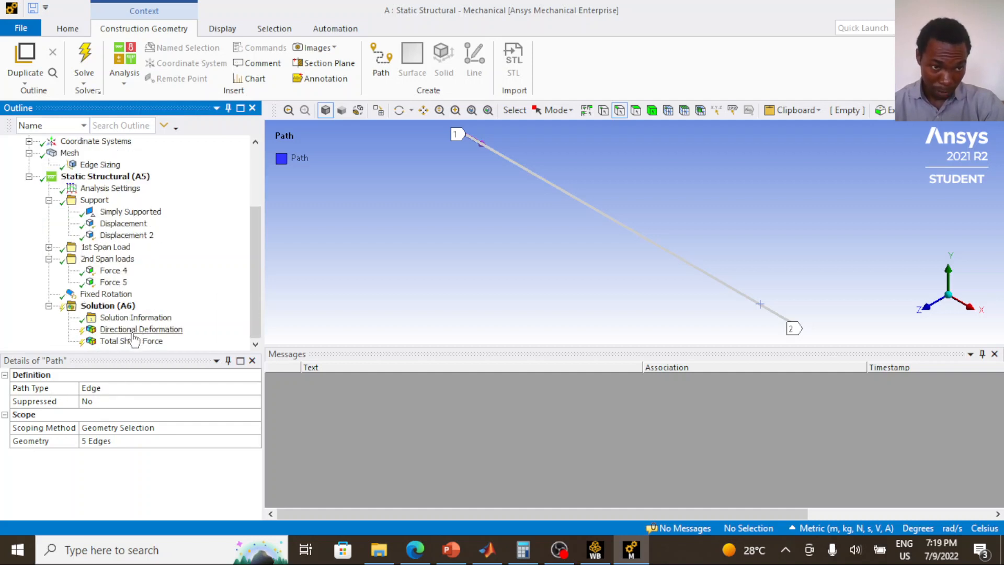
click(134, 329)
click(134, 341)
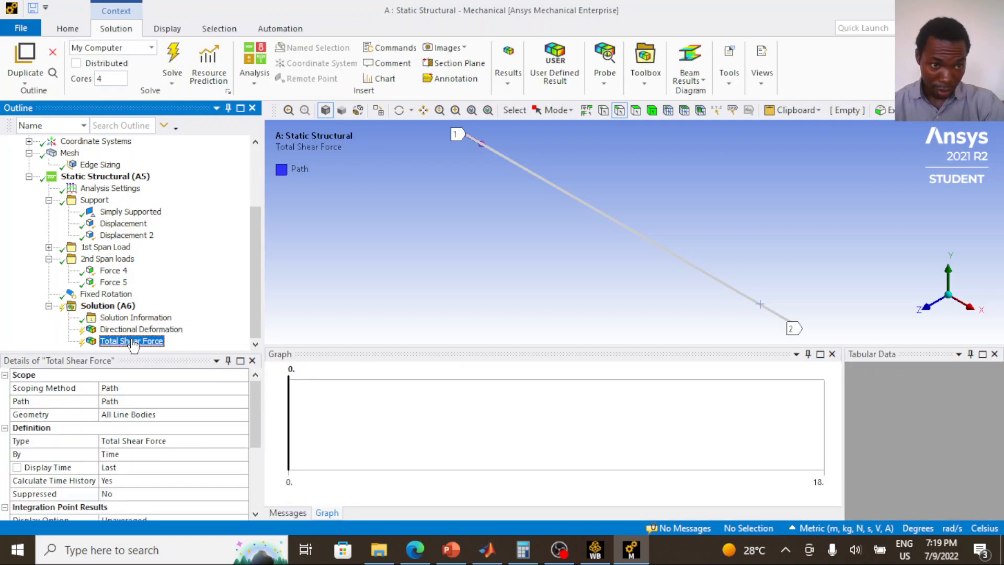
click(158, 440)
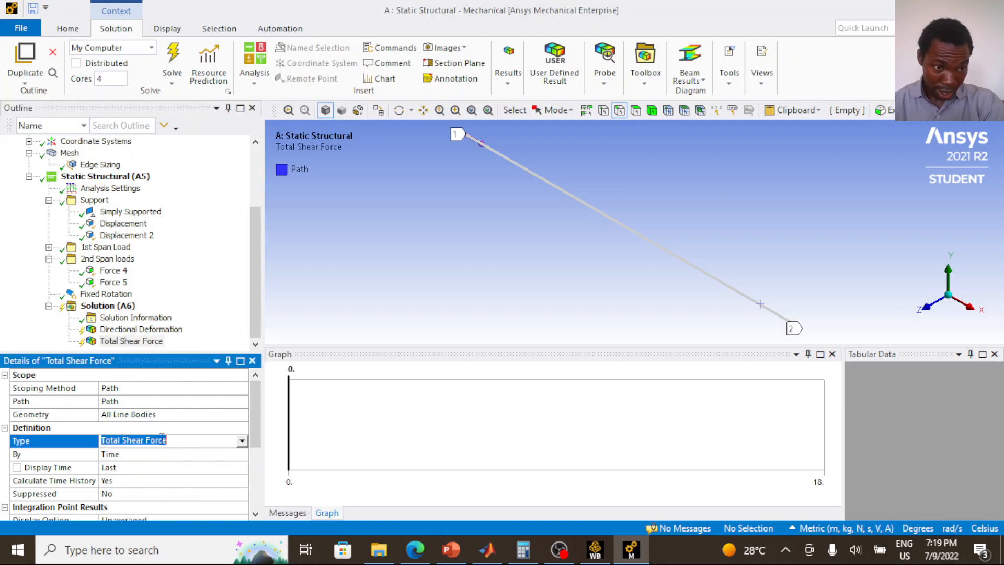
click(241, 441)
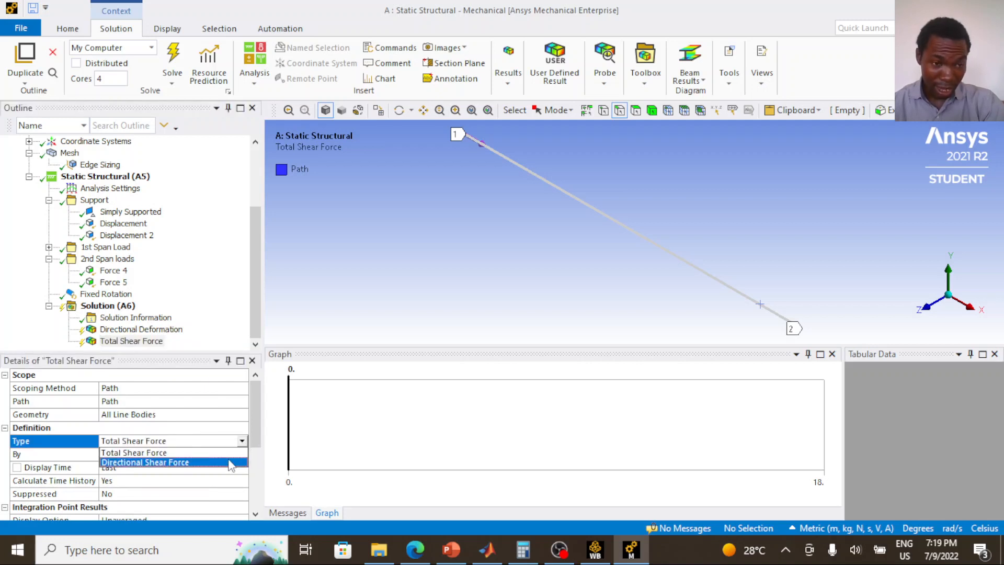
click(223, 462)
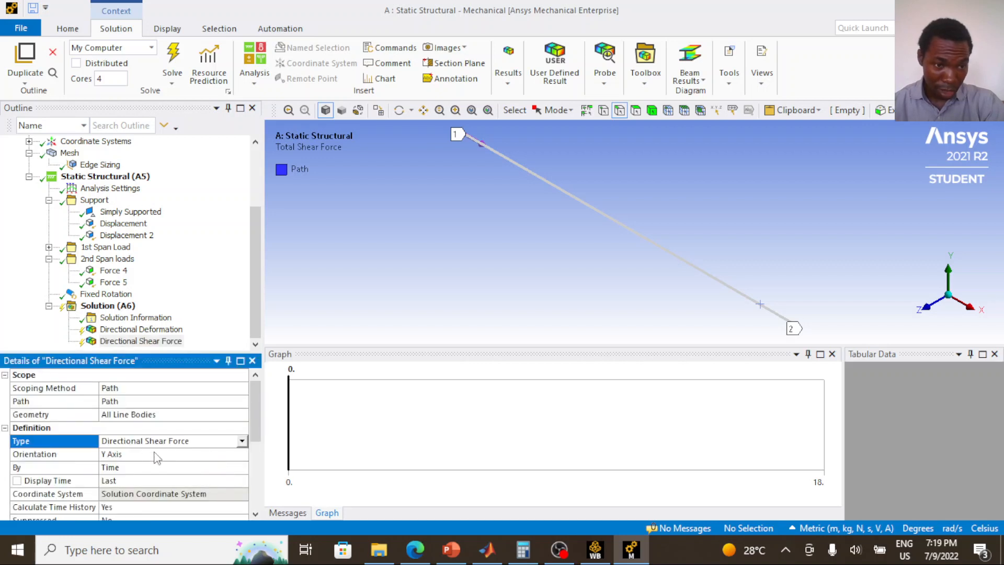
Review the orientation, path and geometry scoping of the Directional Shear Force, and open the Directional Deformation for comparison
click(127, 455)
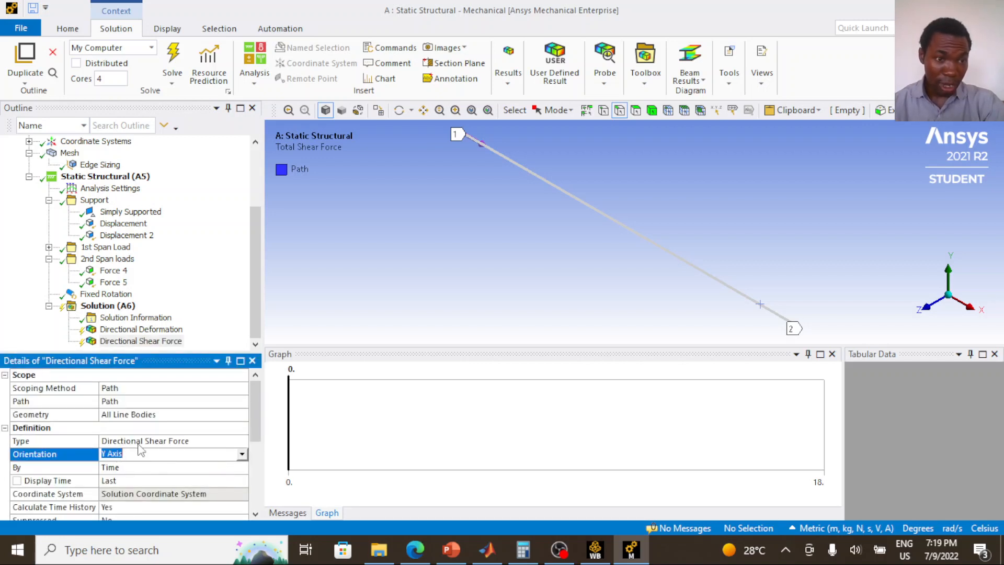
click(140, 388)
click(137, 401)
click(136, 414)
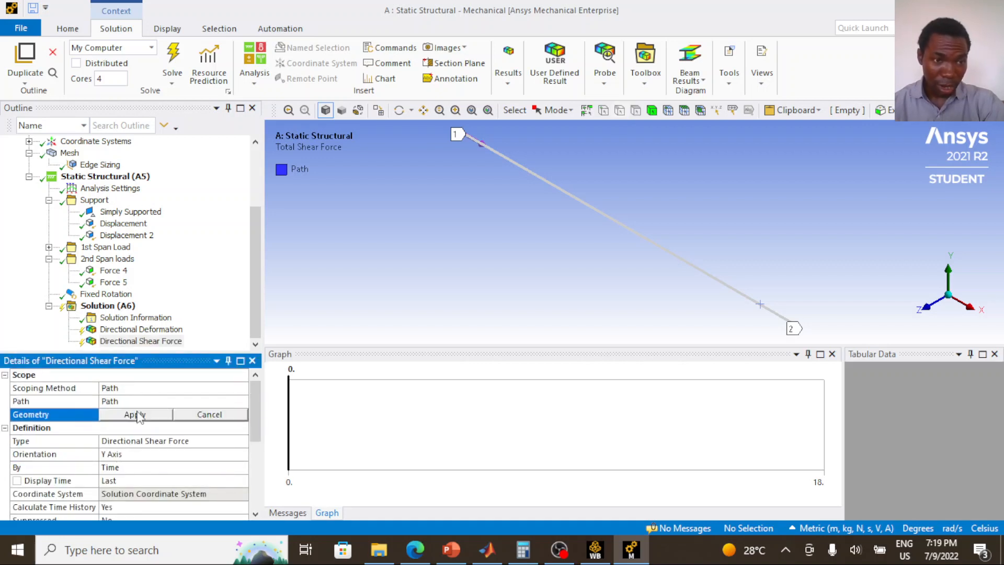
click(152, 414)
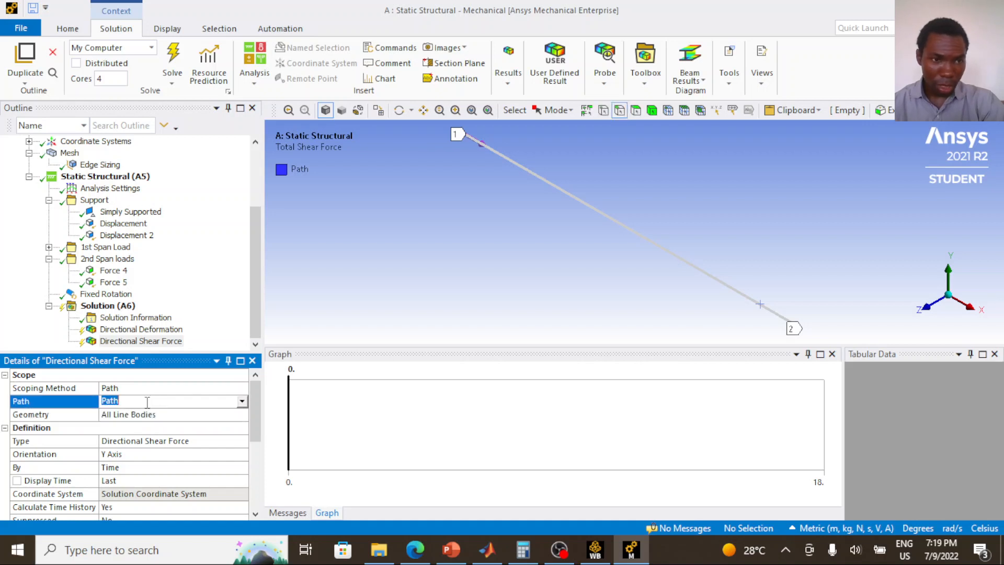
click(135, 330)
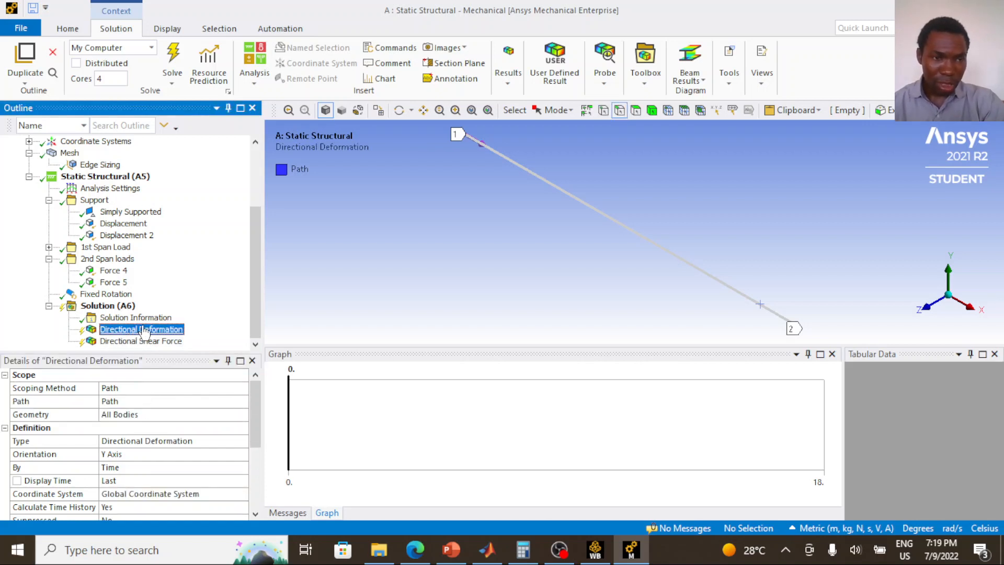
Insert a Bending Moment beam result under the static structural solution
click(143, 341)
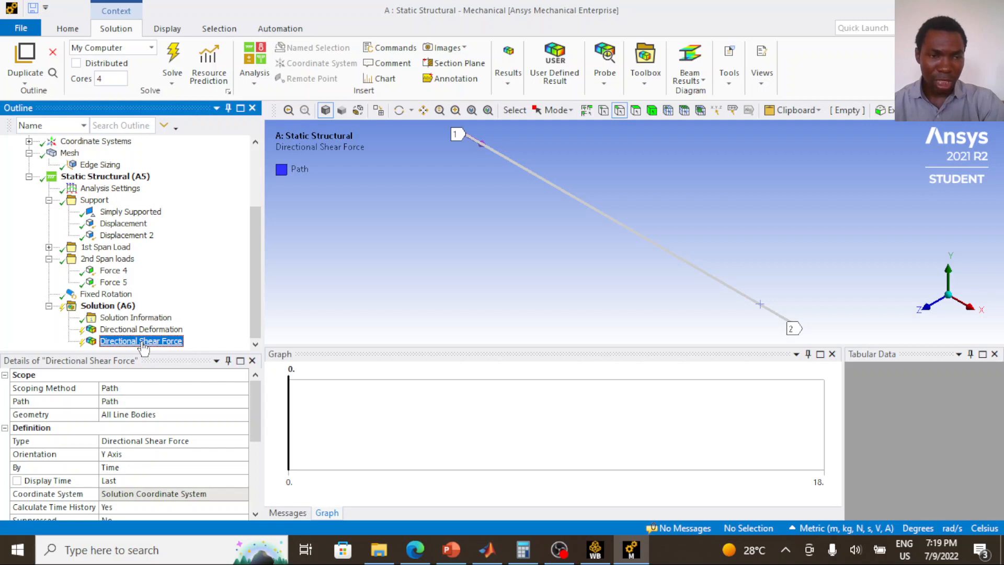
click(116, 305)
right_click(128, 305)
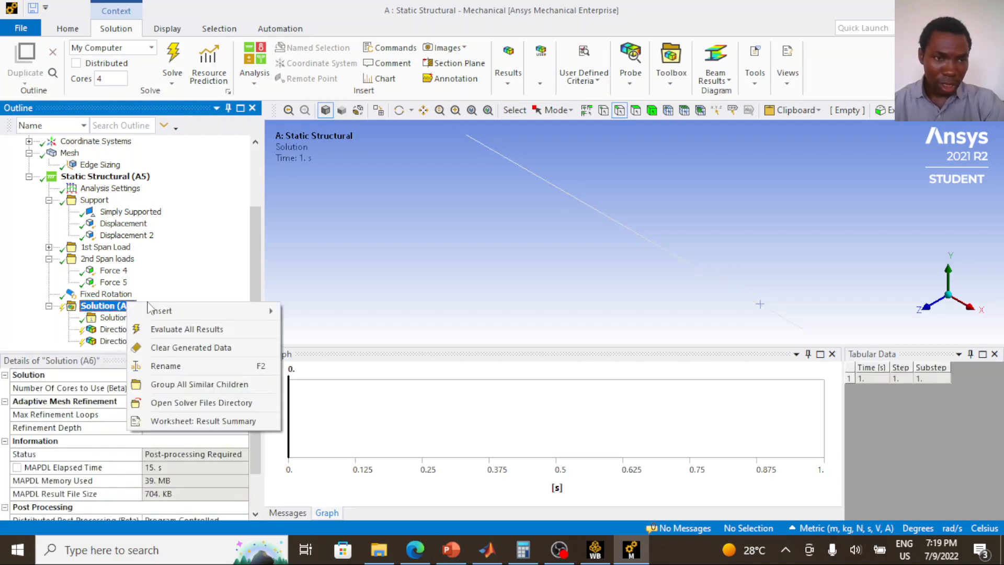
mouse_move(183, 313)
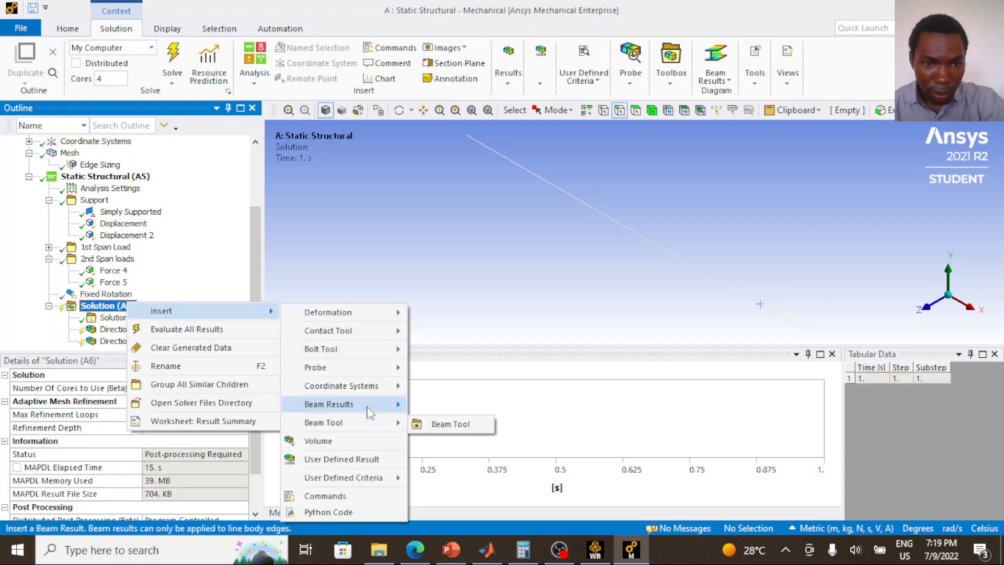
mouse_move(368, 407)
click(463, 422)
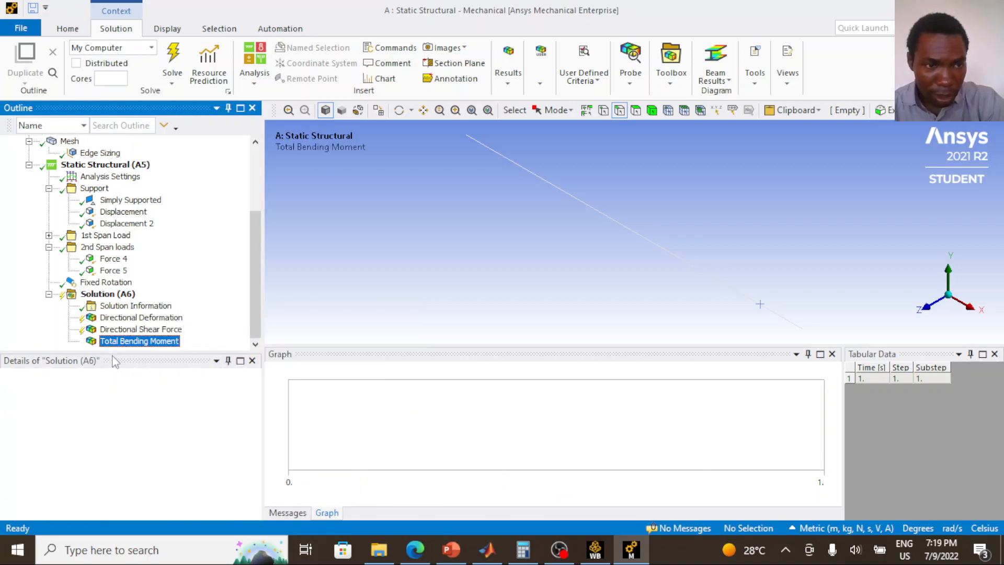
Set the Total Bending Moment scoping method to Path and assign the beam path to it
click(139, 390)
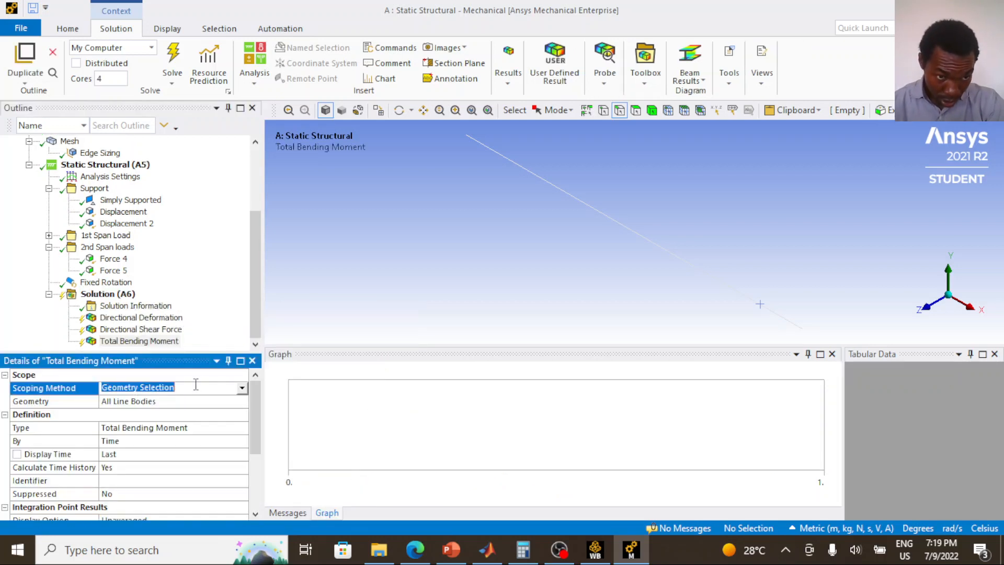
click(243, 388)
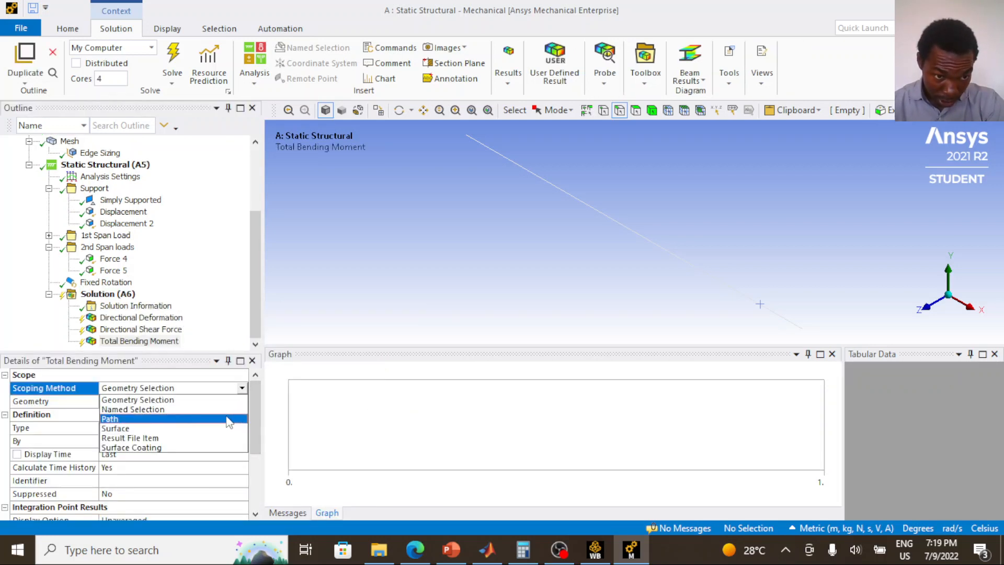
click(229, 418)
click(208, 401)
click(242, 401)
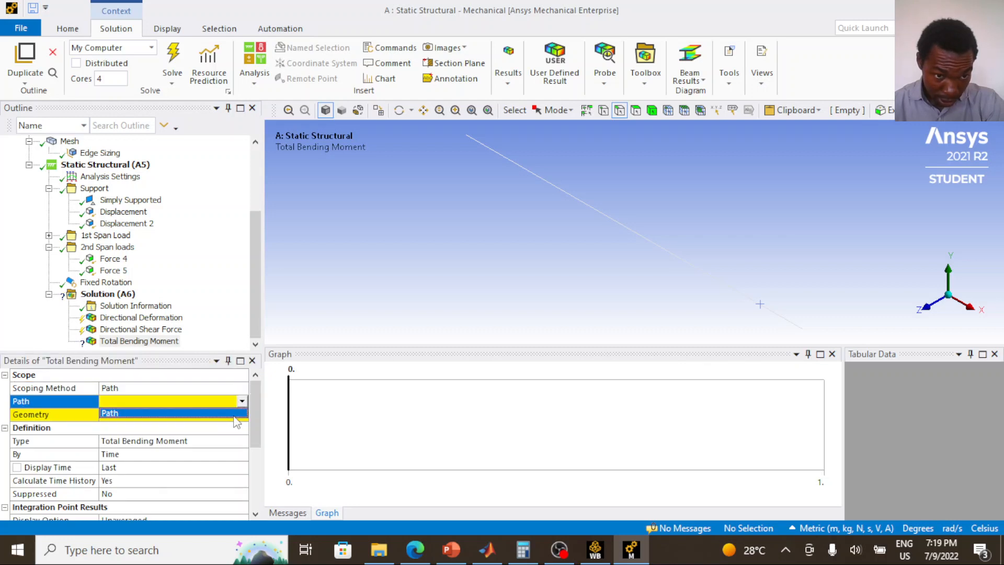
click(230, 416)
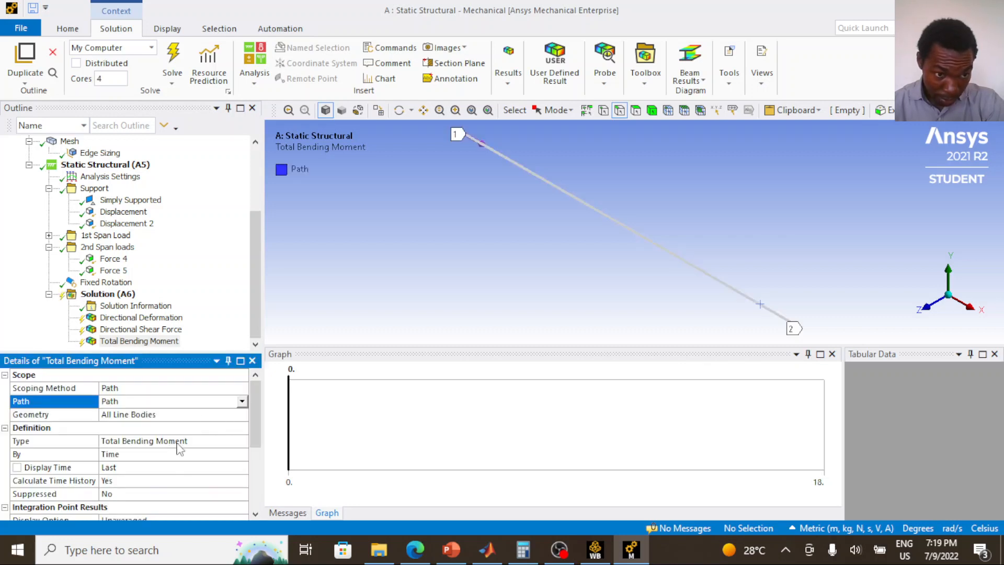
Change the bending moment result's type to Directional Bending Moment with Z Axis orientation
click(178, 441)
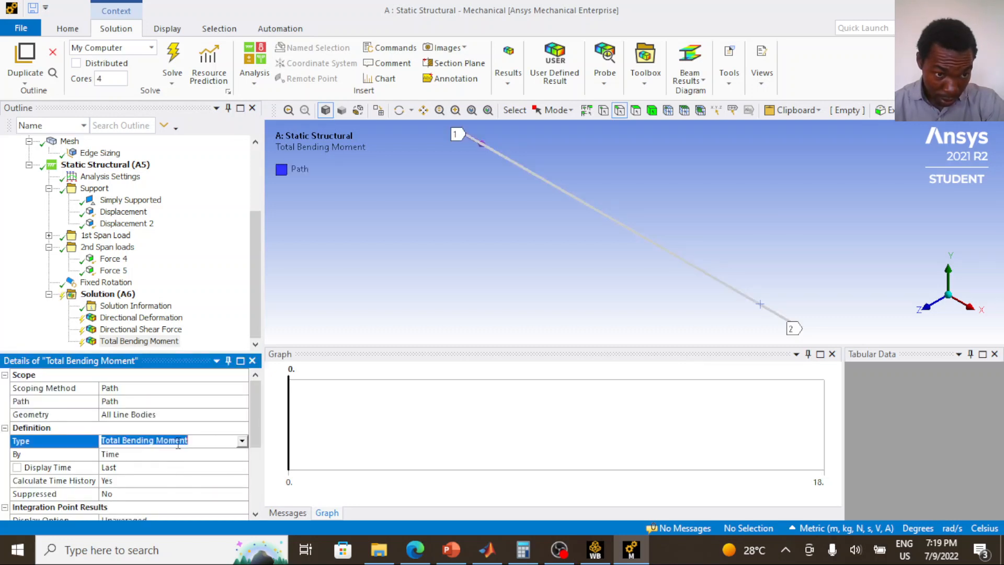
click(242, 442)
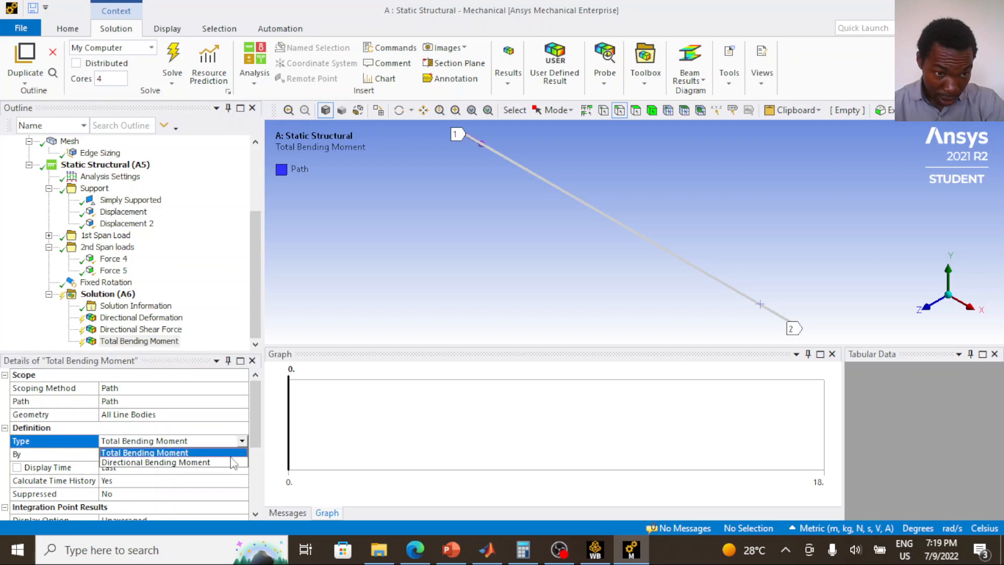
click(233, 462)
click(223, 453)
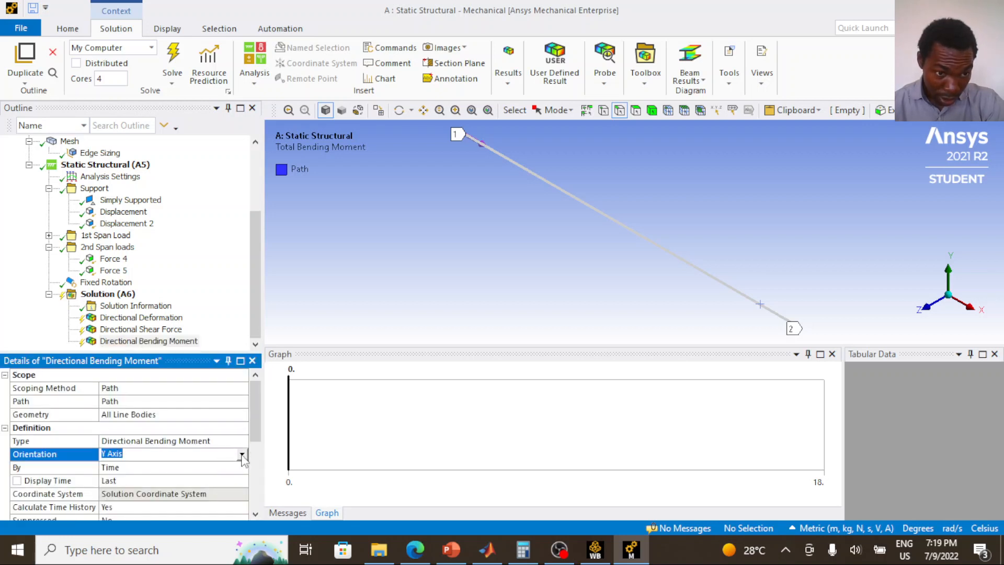
click(241, 454)
click(223, 476)
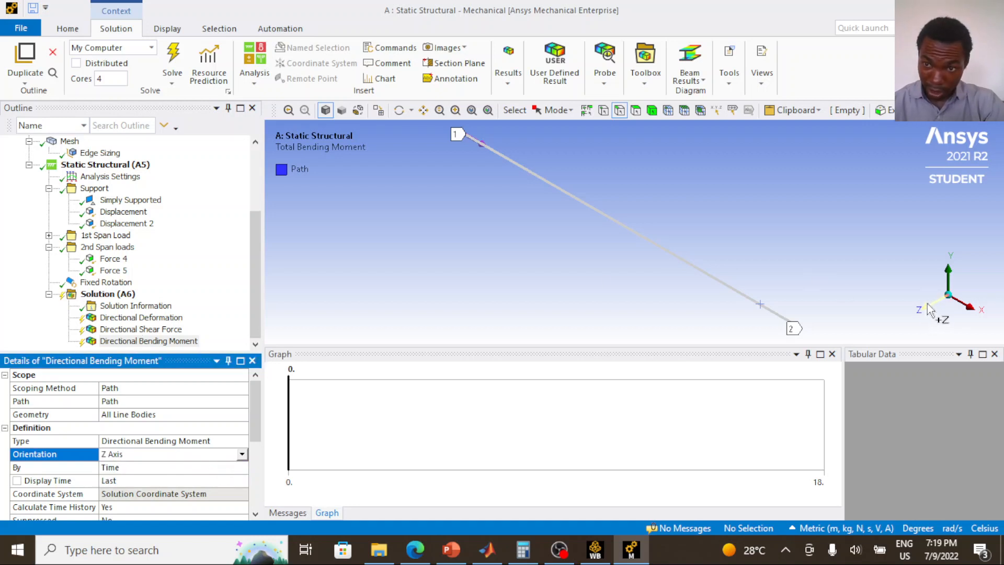
Review the definitions of the Directional Deformation, Directional Shear Force and Directional Bending Moment results
click(127, 320)
click(131, 329)
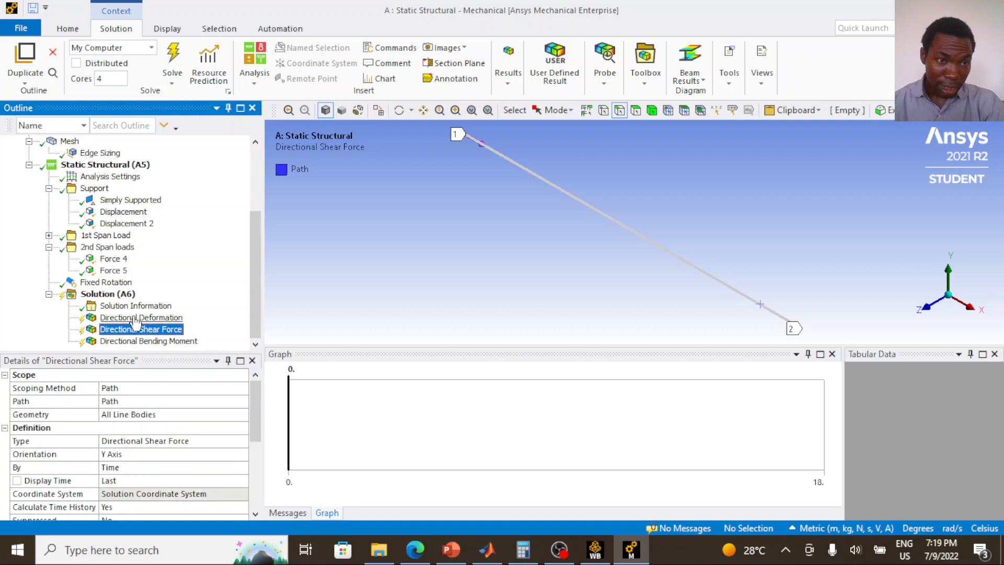
click(135, 319)
click(133, 330)
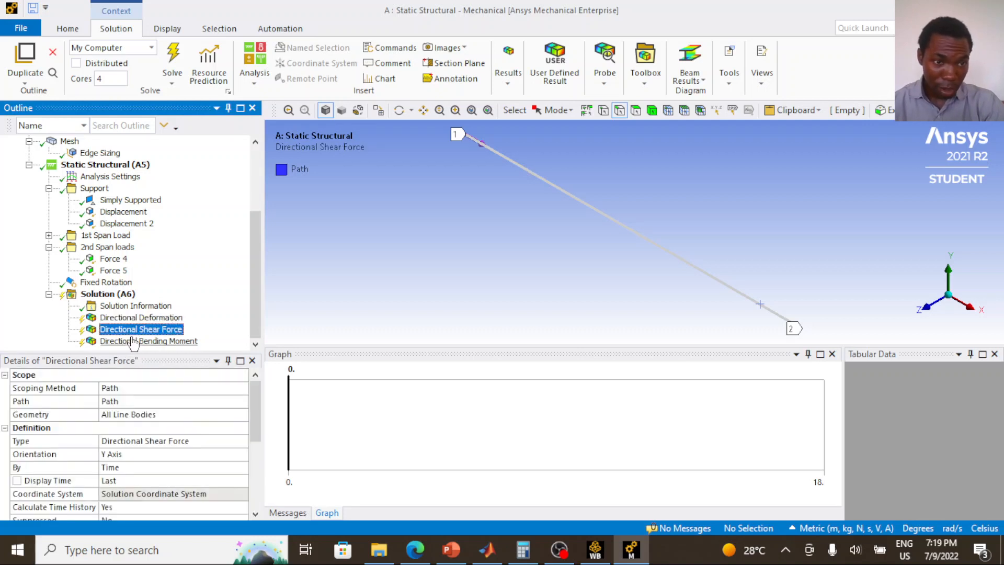
click(133, 342)
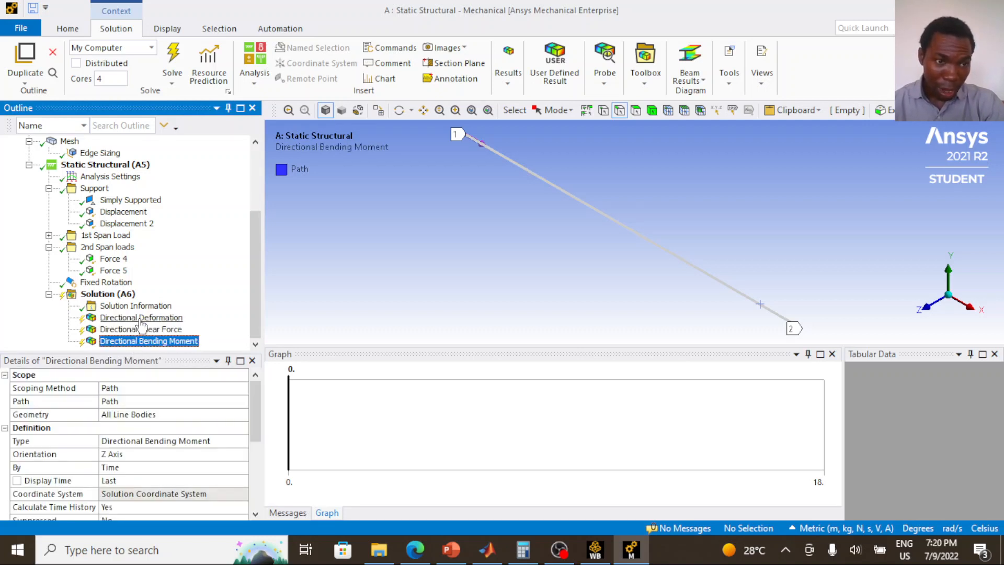
click(137, 319)
ctrl+click(136, 329)
ctrl+click(135, 331)
click(133, 341)
click(134, 331)
Insert a Shear-Moment Diagram beam result under the static structural solution
click(112, 294)
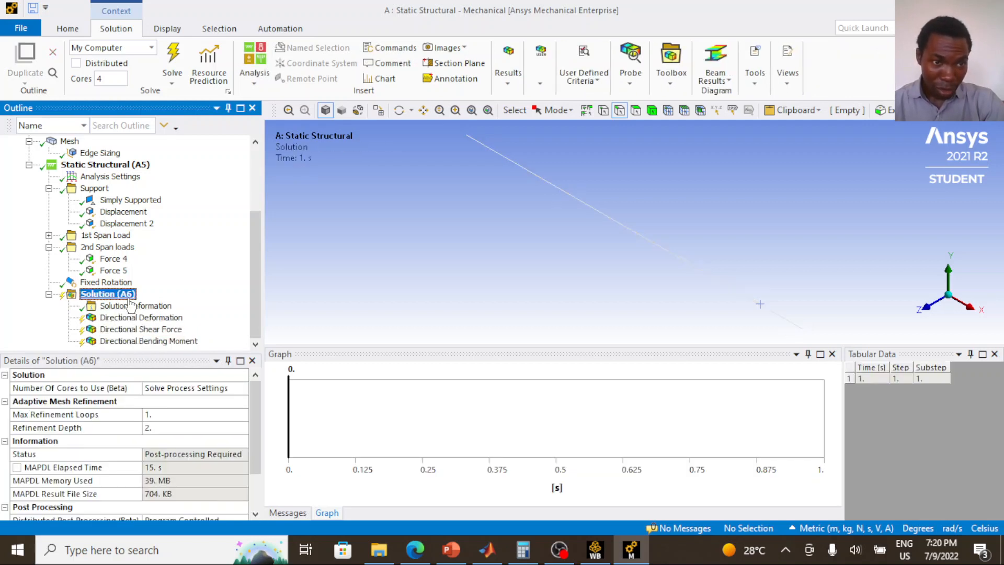
right_click(131, 297)
mouse_move(157, 307)
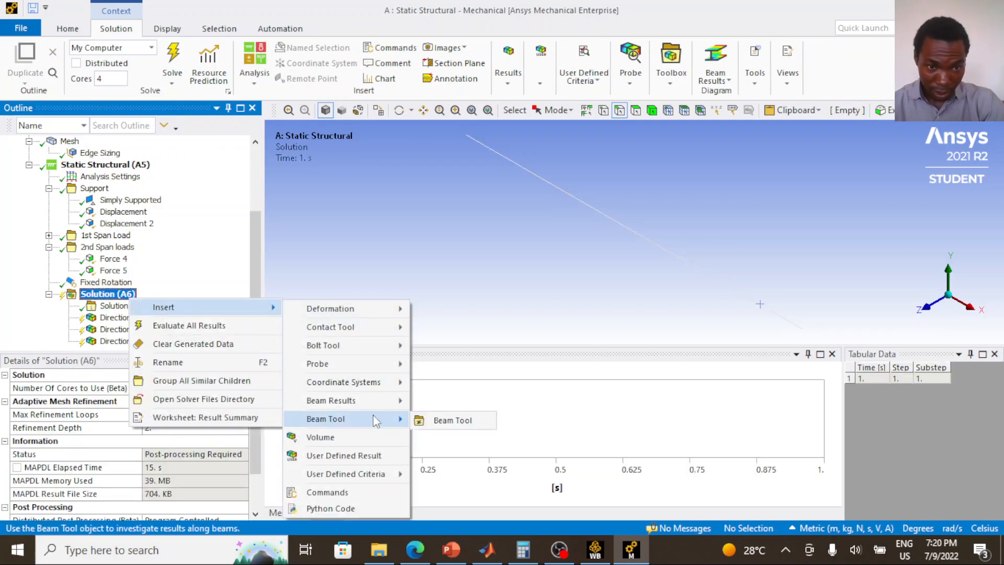
mouse_move(382, 404)
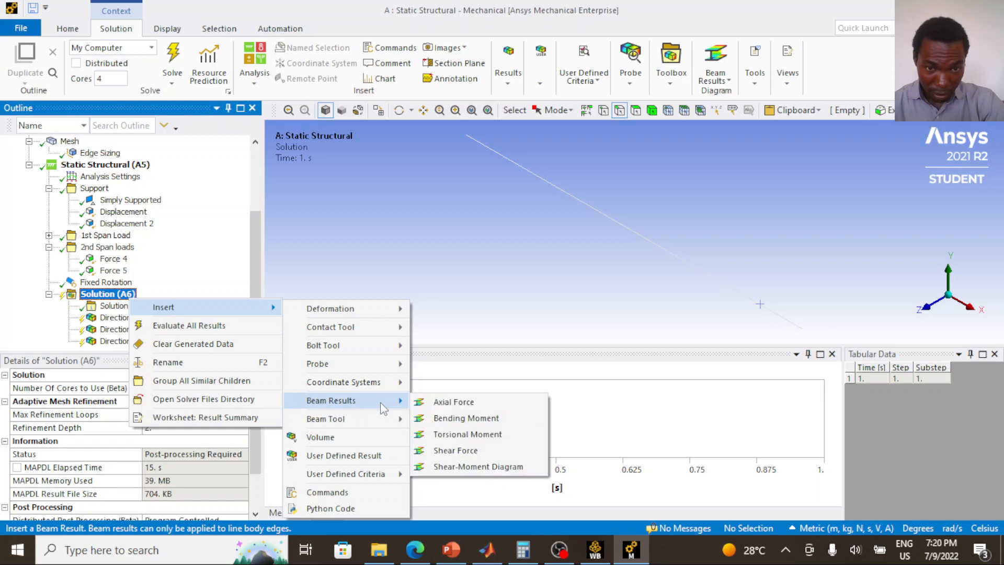
click(447, 467)
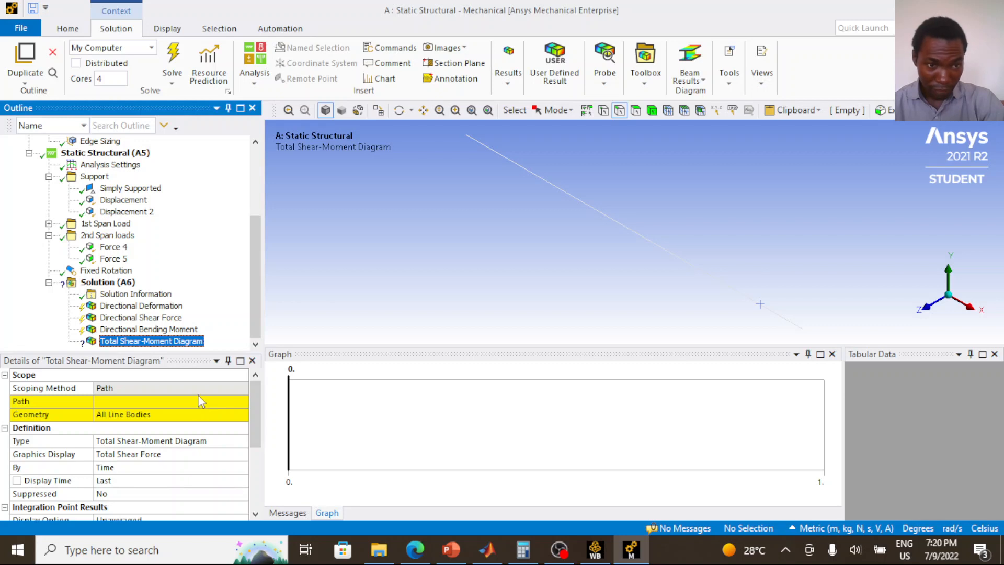
Assign the beam path as the scope of the Total Shear-Moment Diagram
click(183, 388)
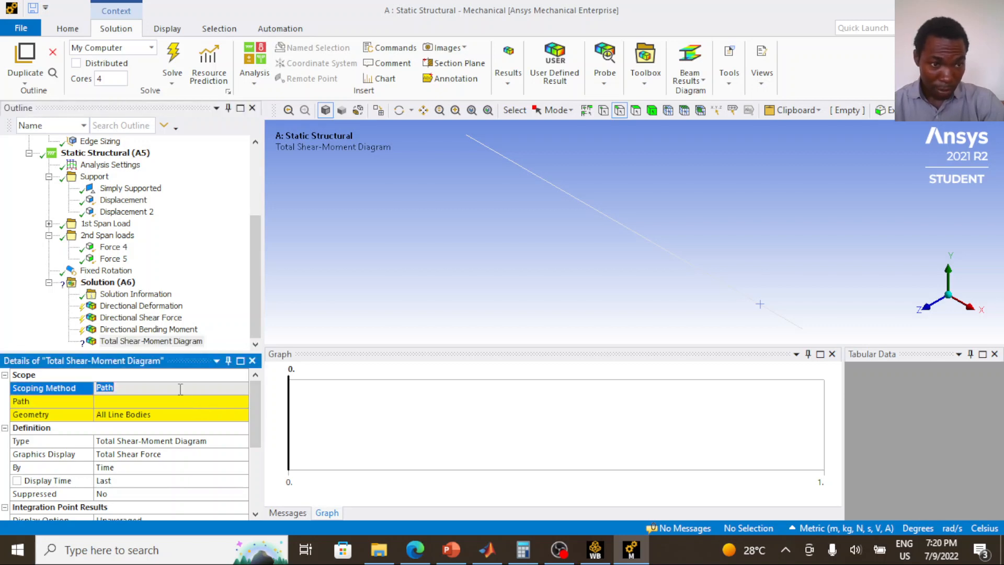
click(181, 403)
click(242, 402)
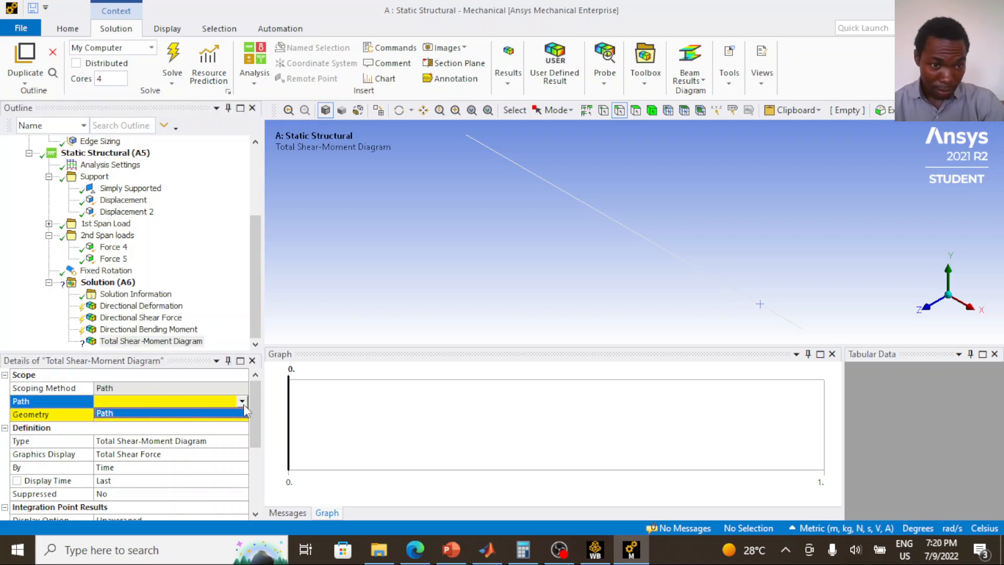
click(222, 414)
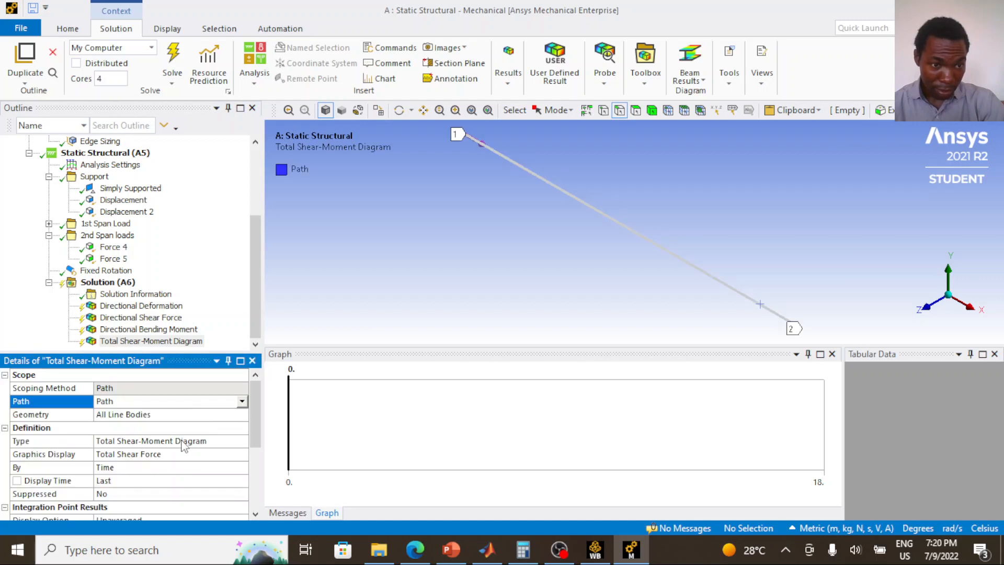
Change the diagram's type to Directional Shear-Moment Diagram (VY-MZ-UY) and widen the details area to read the full type name
click(199, 440)
click(242, 441)
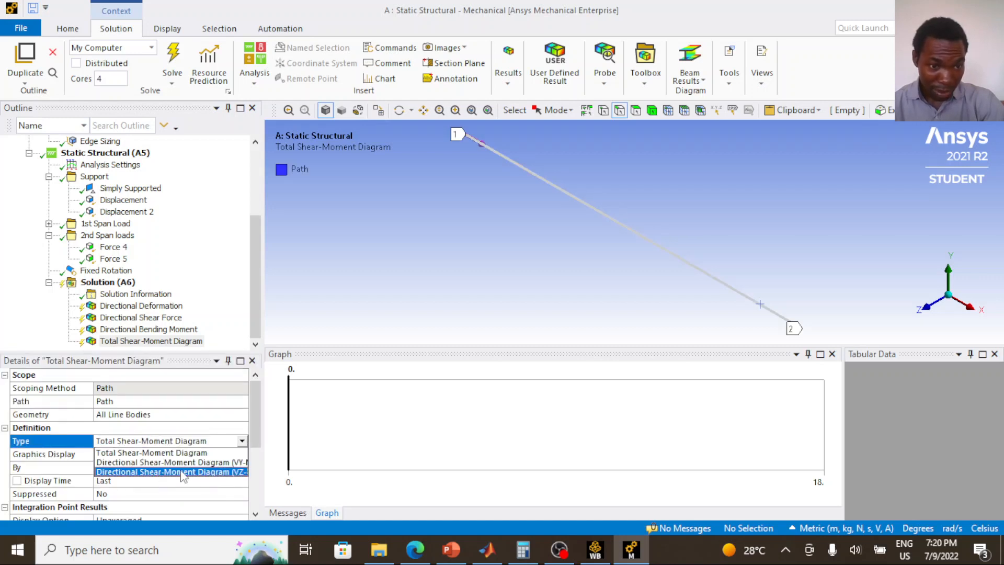
click(224, 462)
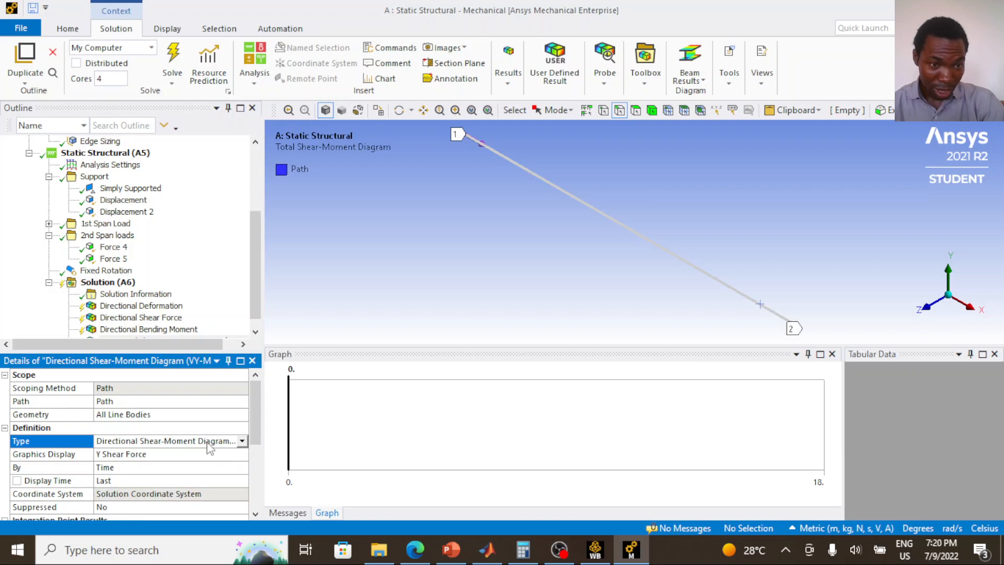
click(209, 443)
drag(265, 424, 368, 432)
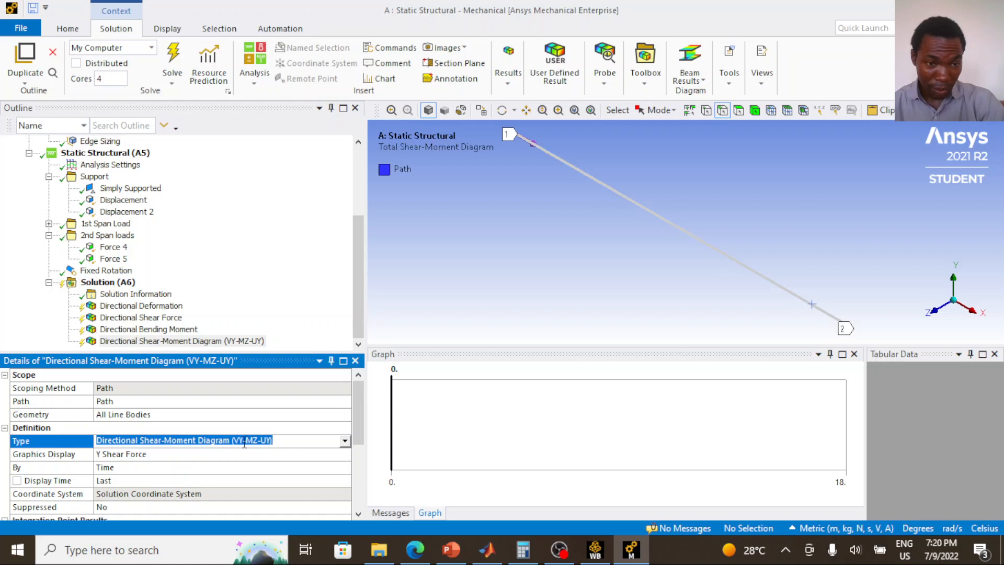
click(258, 439)
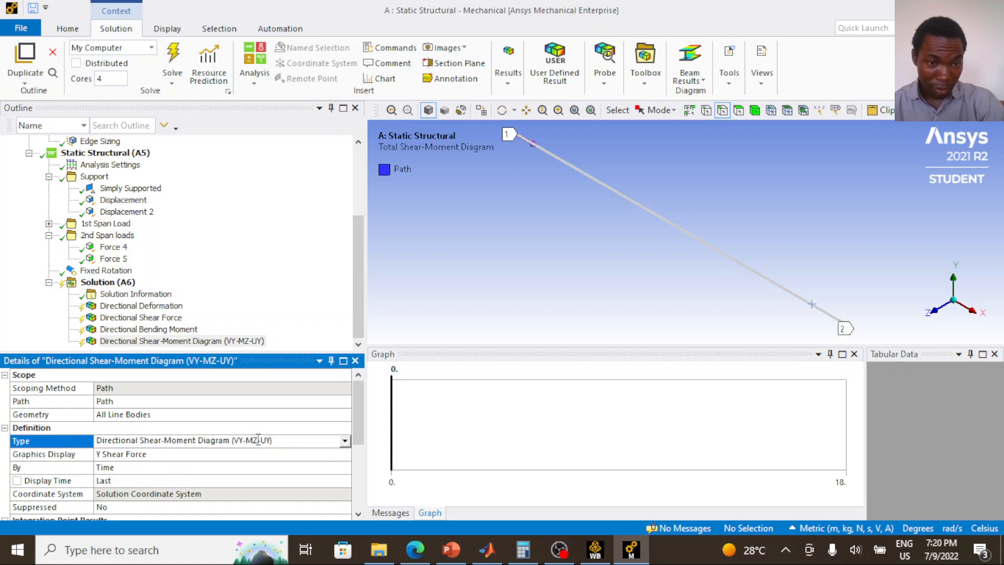
drag(272, 440, 263, 440)
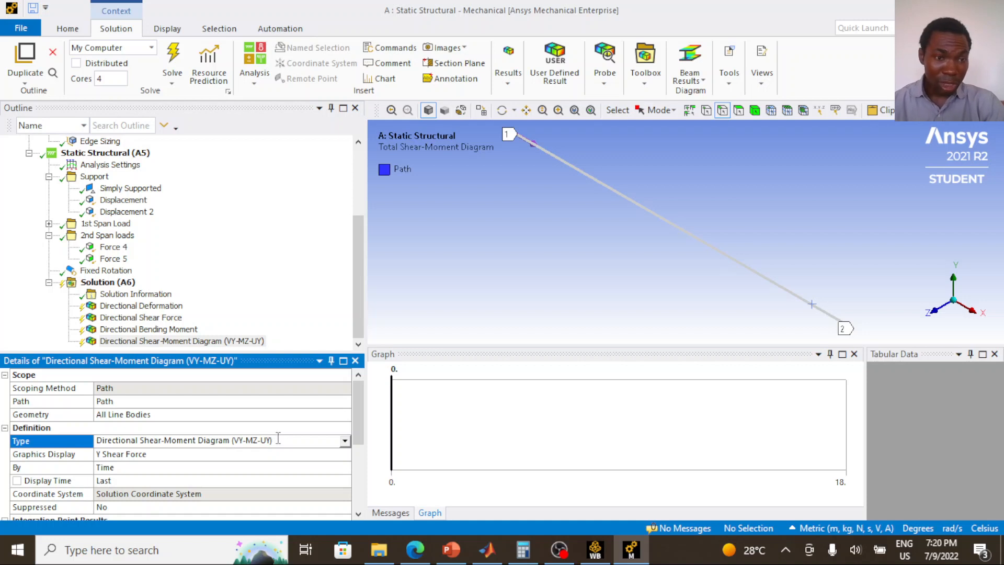
Solve to evaluate the directional deformation, shear force, bending moment and shear-moment diagram results
click(165, 306)
ctrl+click(159, 317)
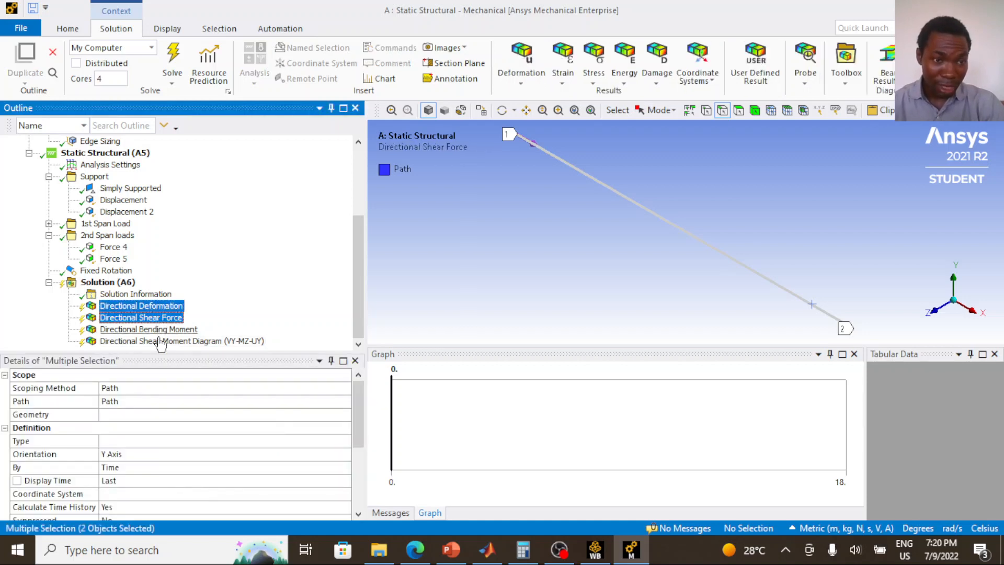
click(159, 340)
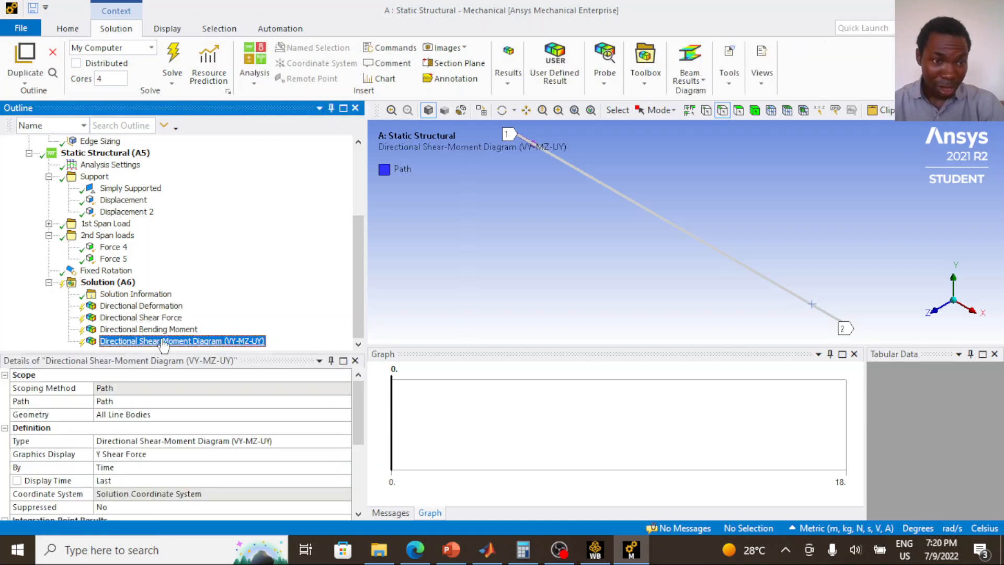
ctrl+click(158, 308)
ctrl+click(157, 317)
click(151, 330)
ctrl+click(157, 317)
ctrl+click(162, 306)
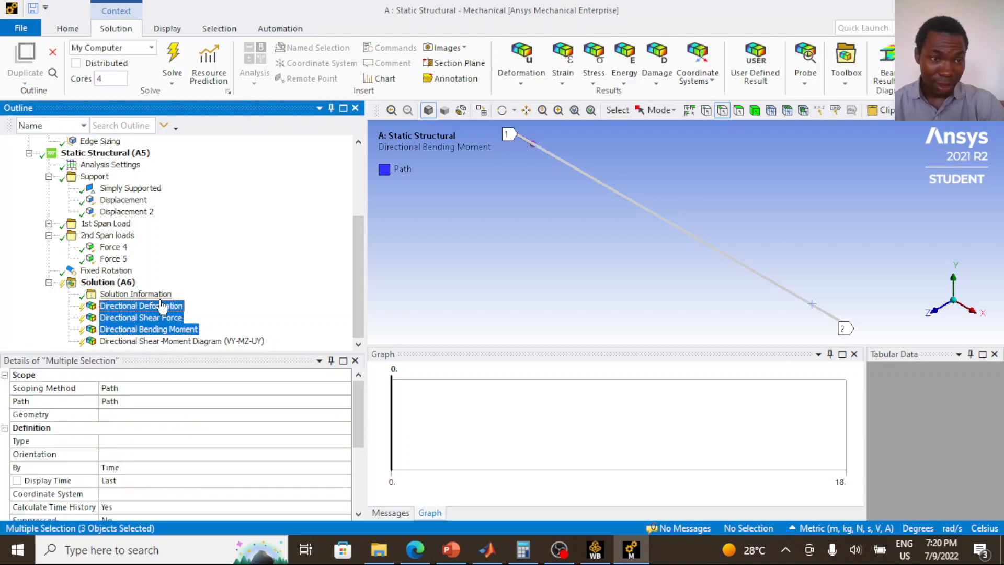
click(173, 60)
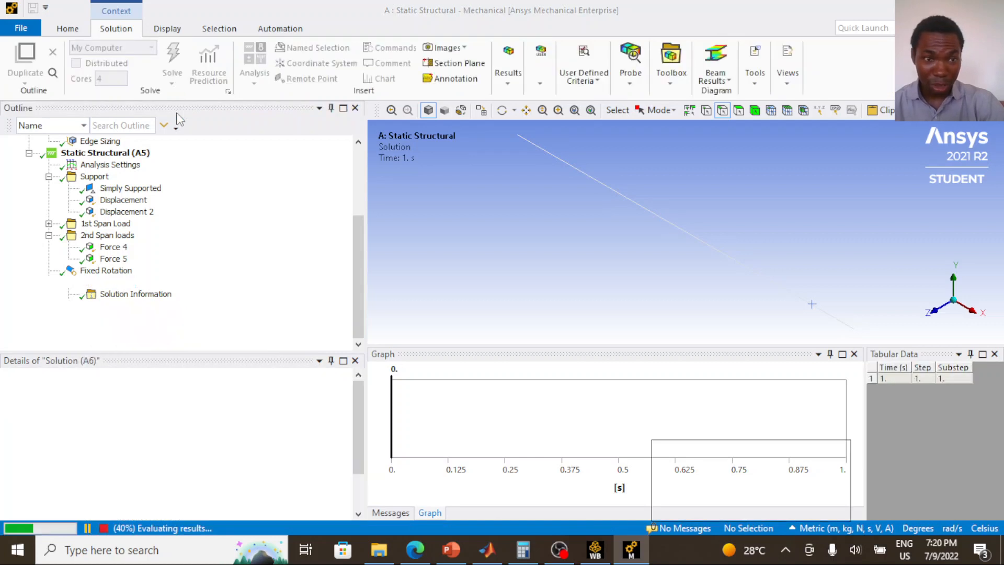
Examine the Directional Deformation result along the path, playing and pausing its animation and checking the tabular data at 0.42 m
click(157, 307)
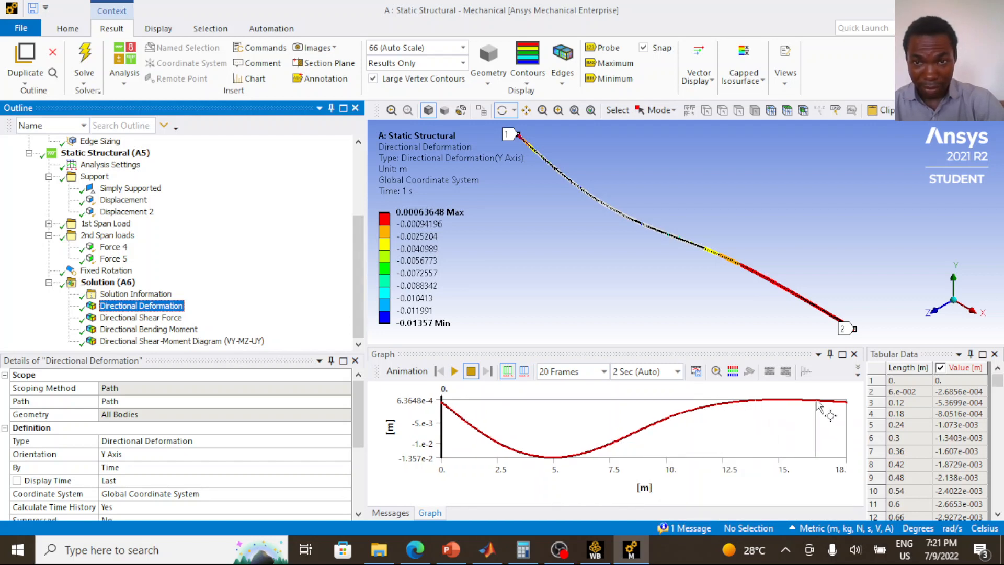
click(453, 372)
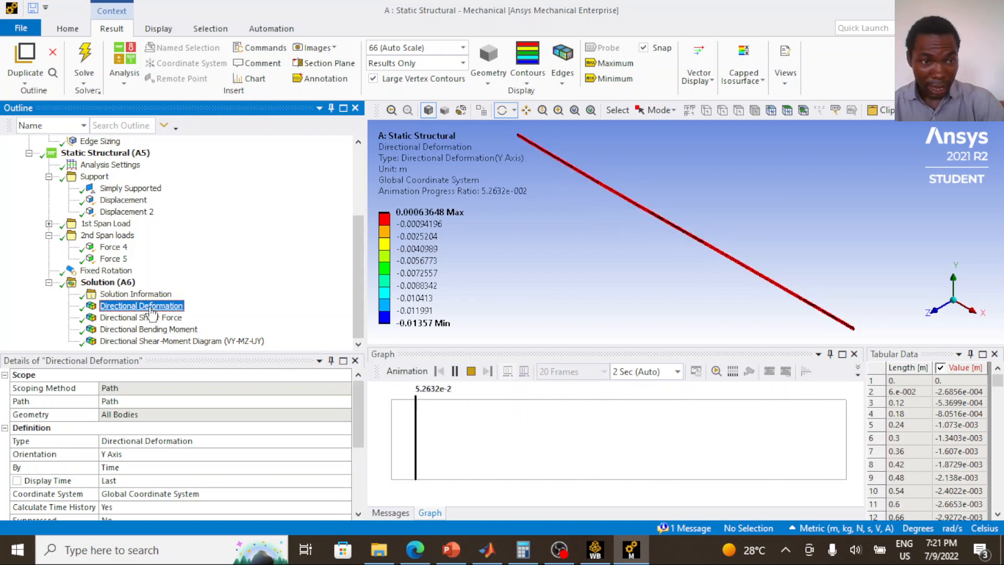
click(455, 372)
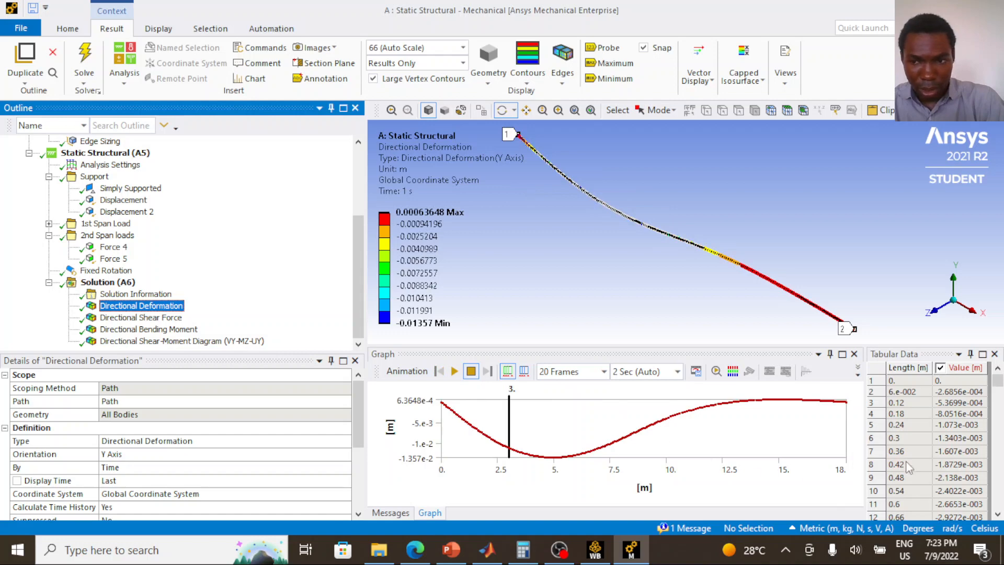
click(906, 465)
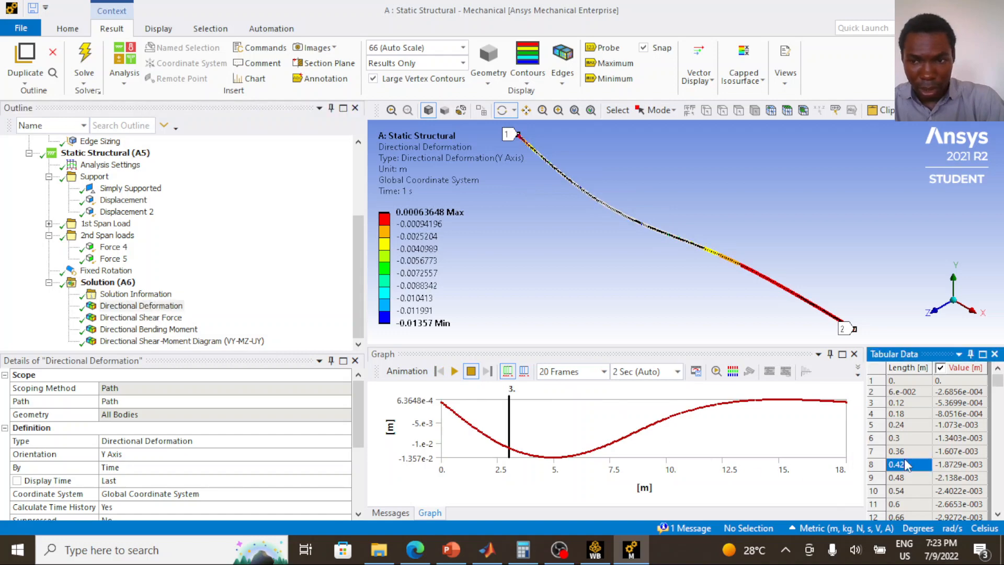
Check the deformation table at 0.3 m, review the continuous beam problem slide in PowerPoint, and return to Ansys Mechanical
click(909, 439)
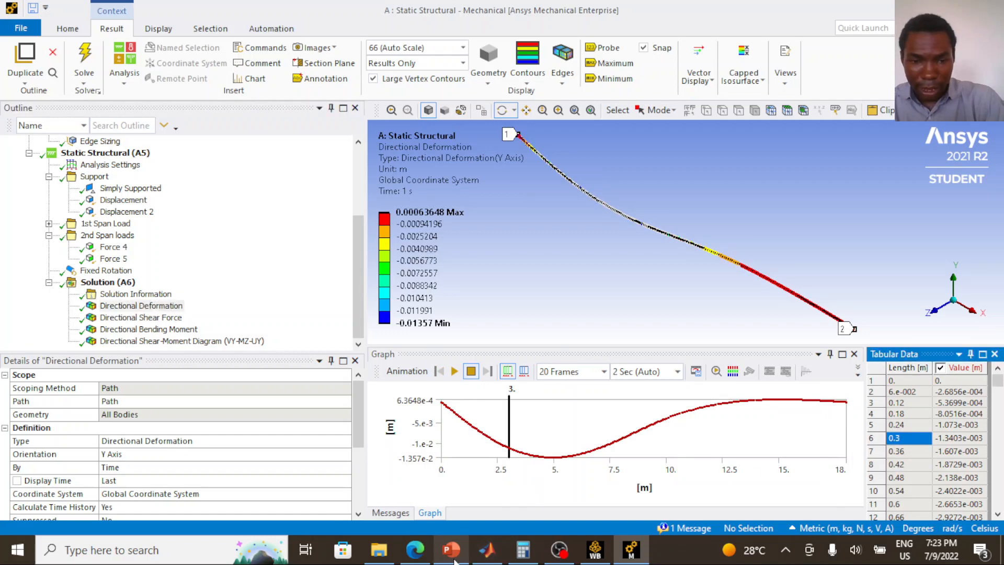
mouse_move(454, 559)
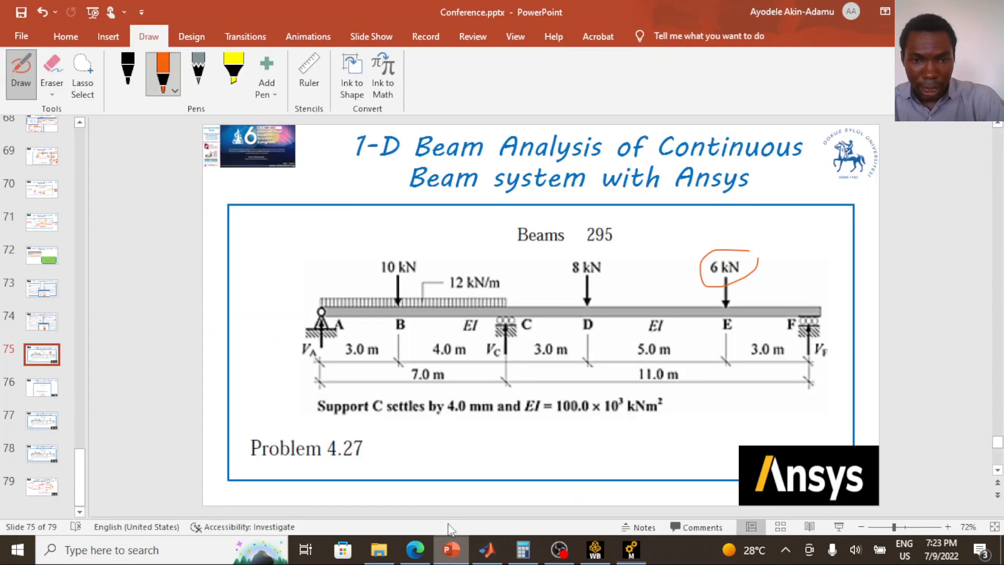
click(450, 491)
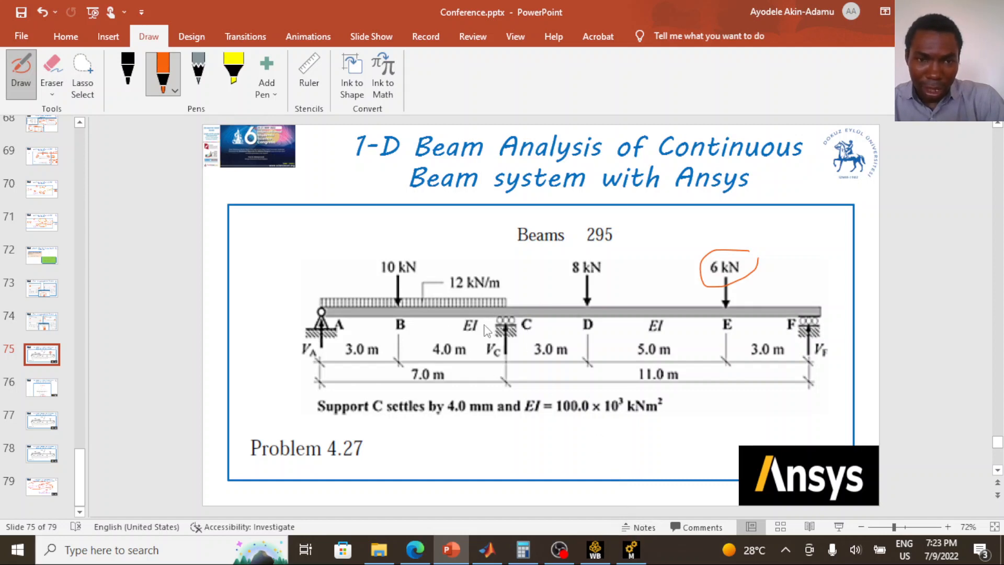
click(632, 550)
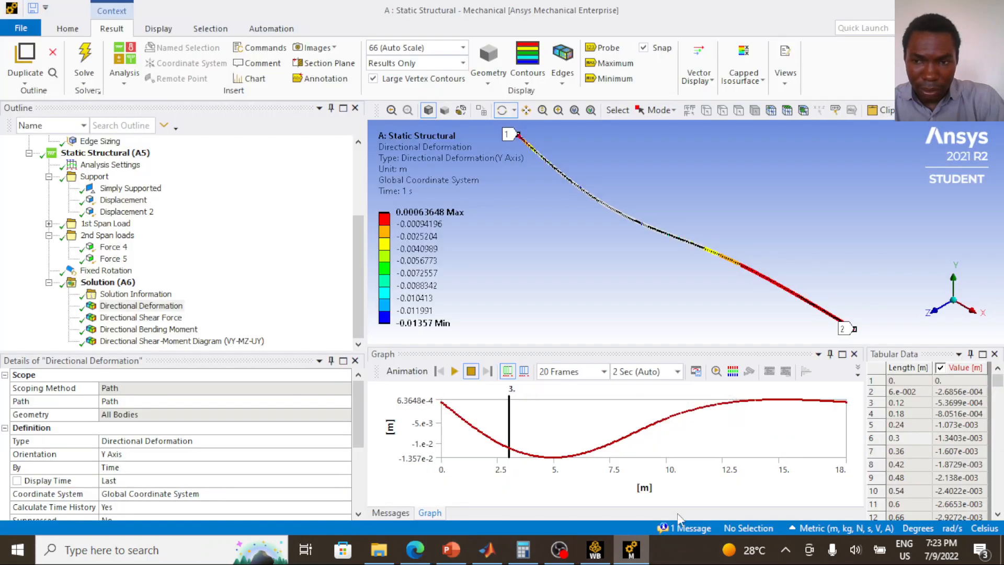
click(634, 549)
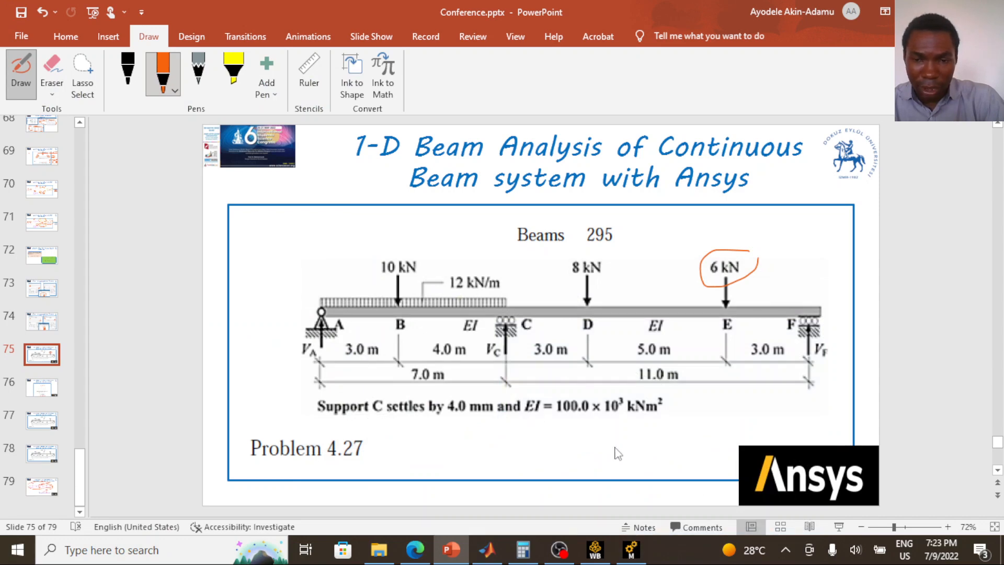
click(634, 549)
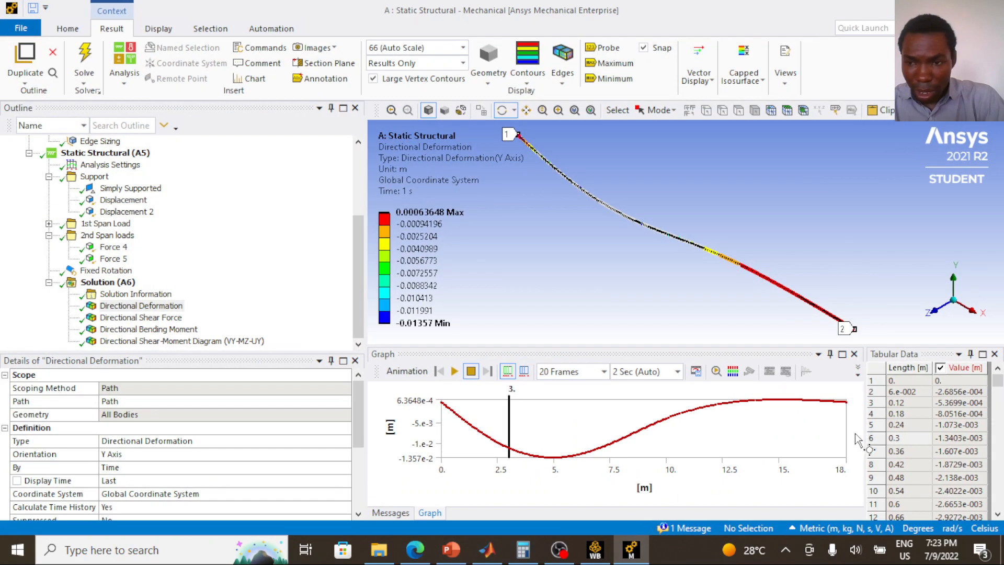
Look up the directional deformation at 7 m, the location of support C, in the tabular data
scroll(885, 468, down, 8)
scroll(898, 461, up, 1)
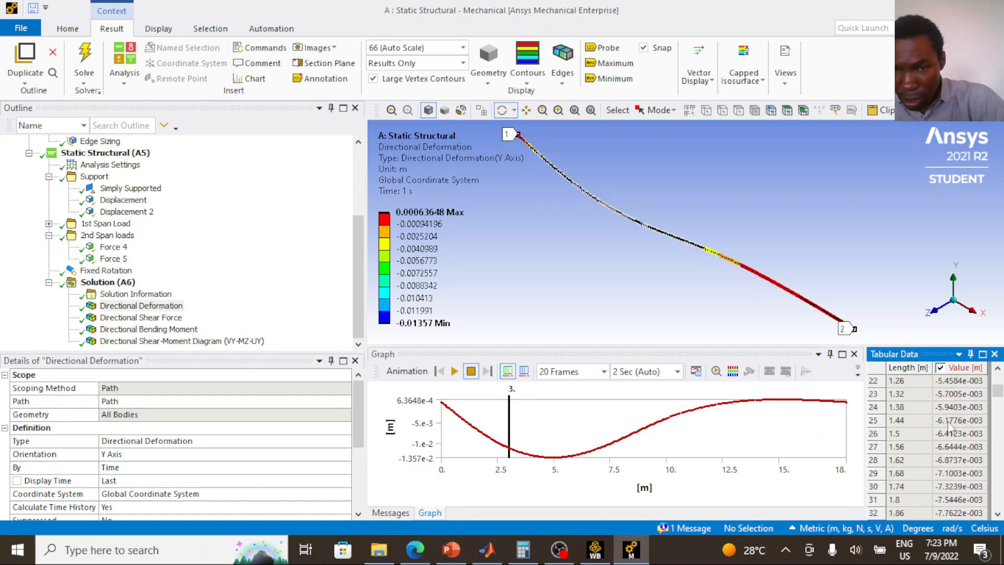
scroll(884, 461, down, 3)
scroll(885, 460, down, 20)
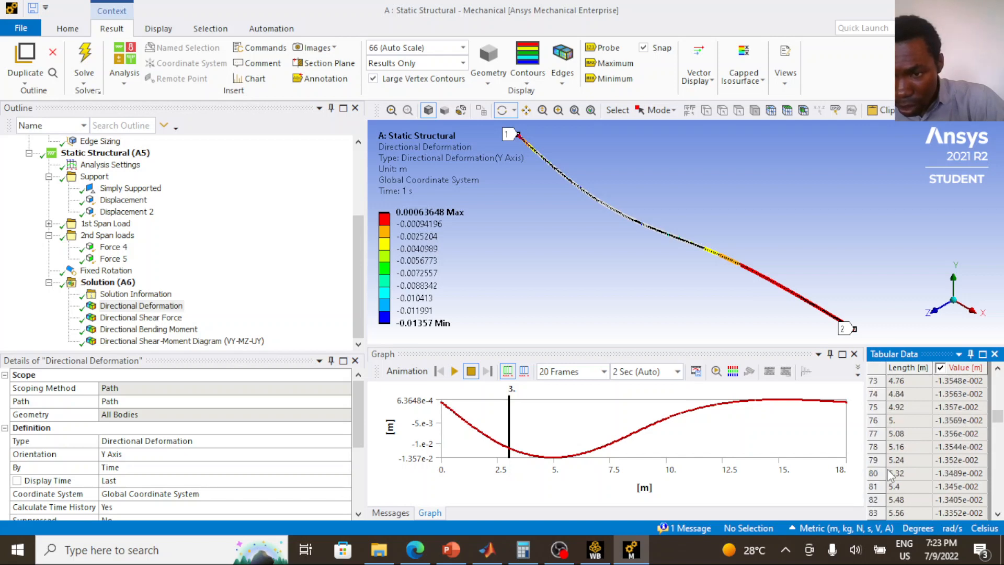
scroll(902, 413, up, 3)
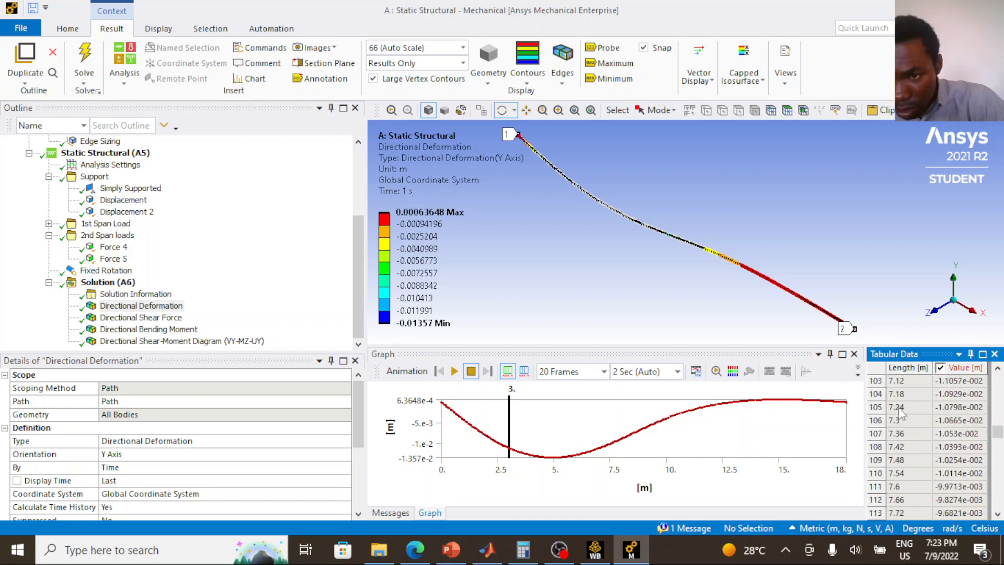
click(905, 435)
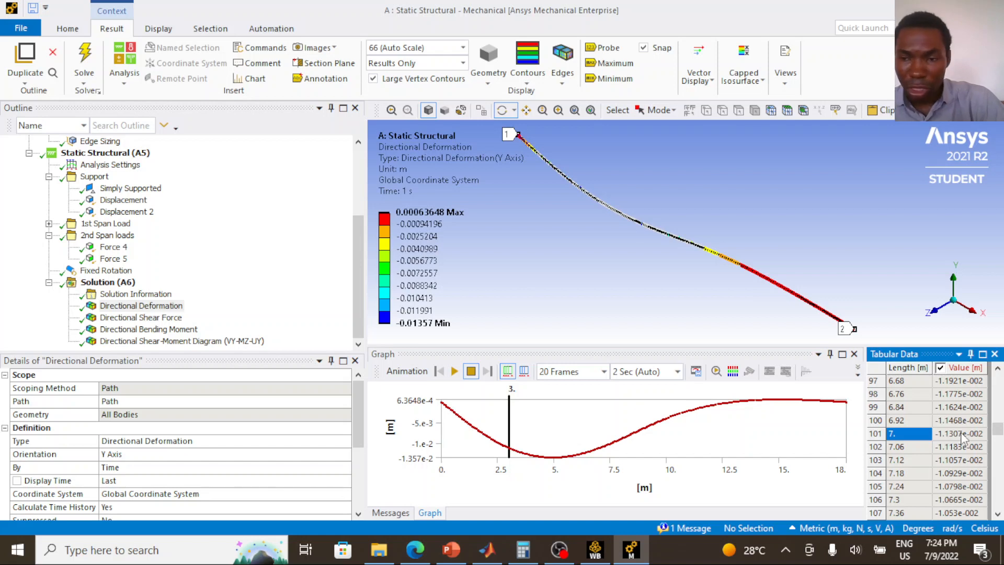
Inspect where Displacement 2 is applied and use vertex selection to check the locations of the beam's first vertices
click(126, 202)
click(128, 211)
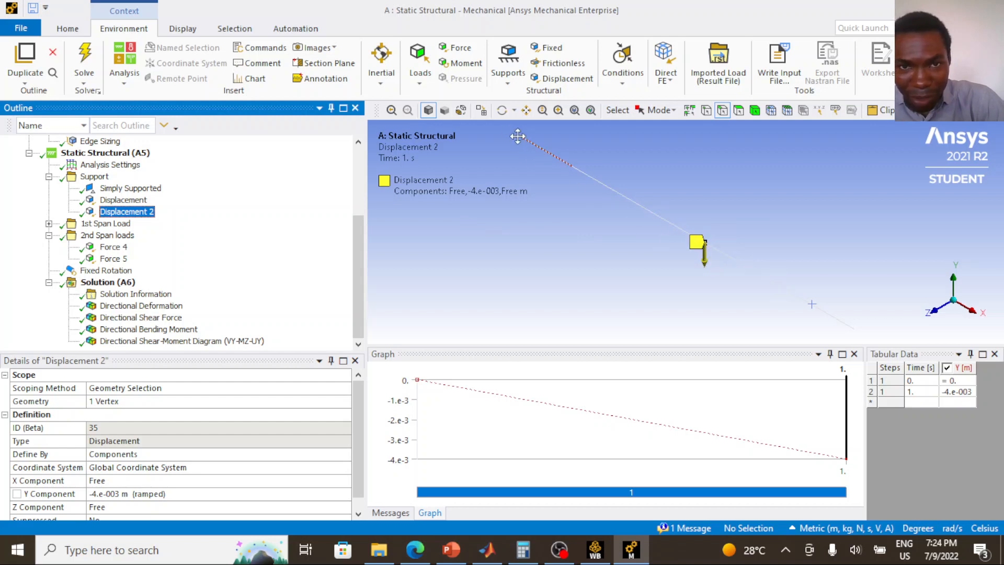
click(706, 110)
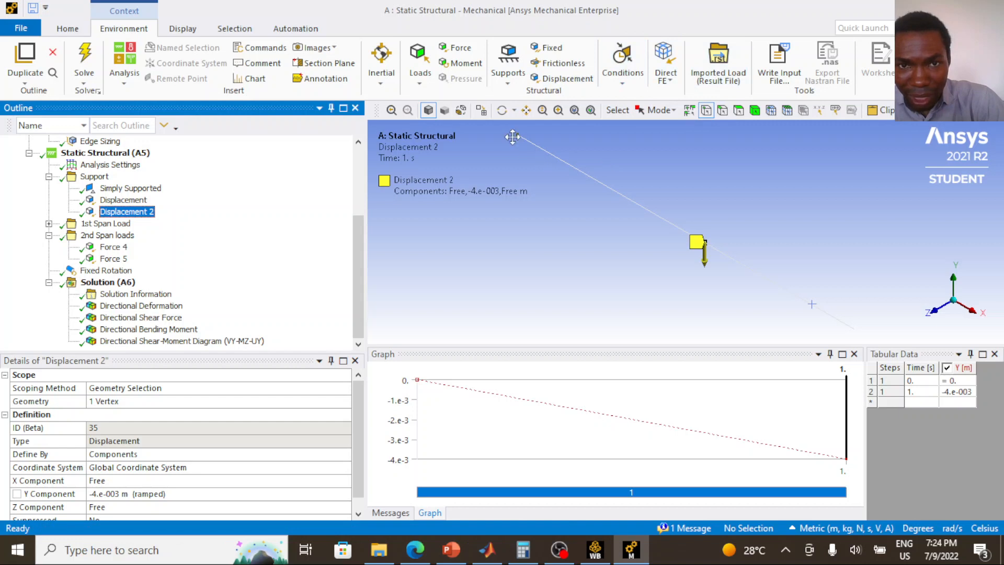
scroll(546, 190, down, 2)
click(553, 166)
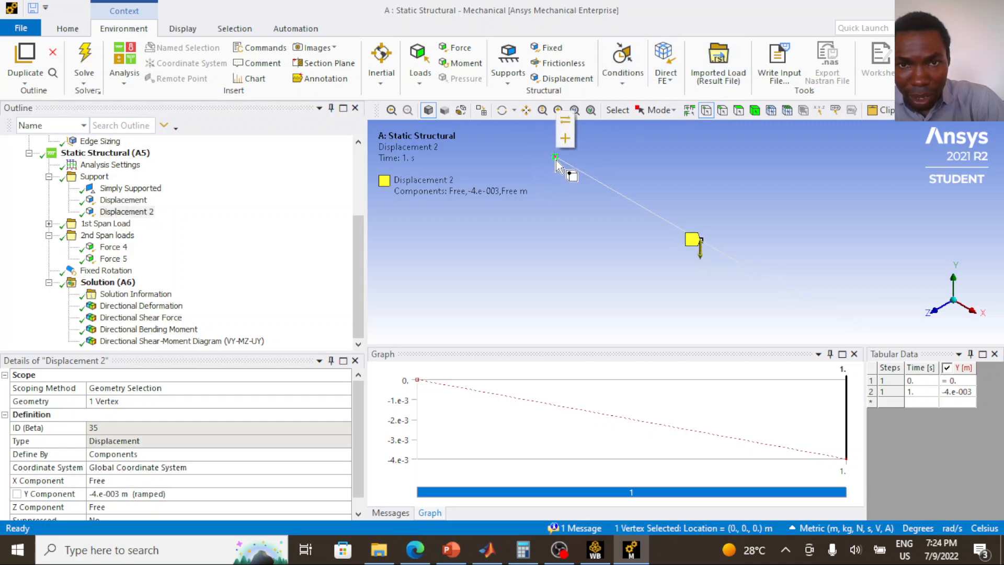
click(600, 183)
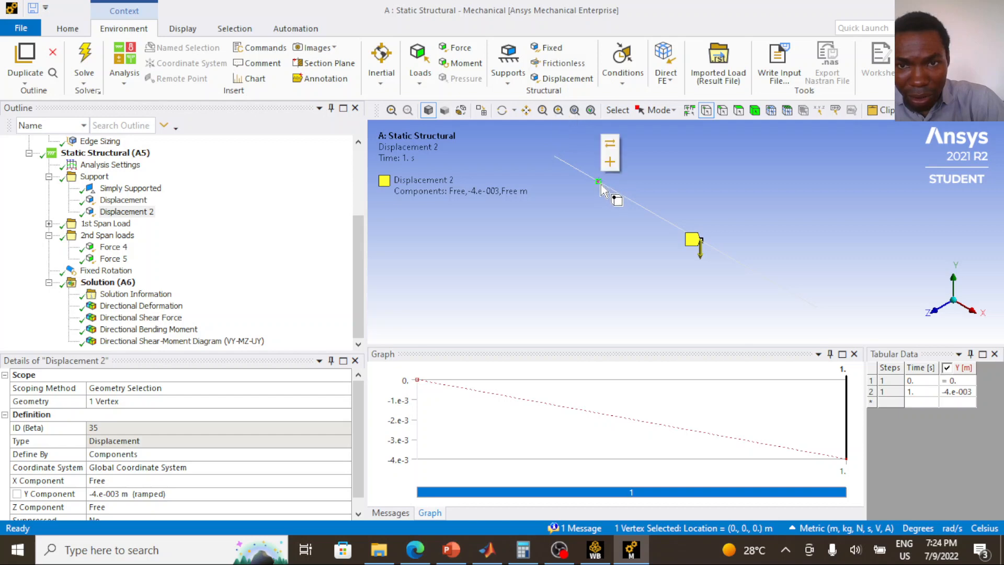
Rescope Displacement 2 to the beam vertex at 7 m, checking the support position against the PowerPoint slide, and solve the analysis again
click(656, 216)
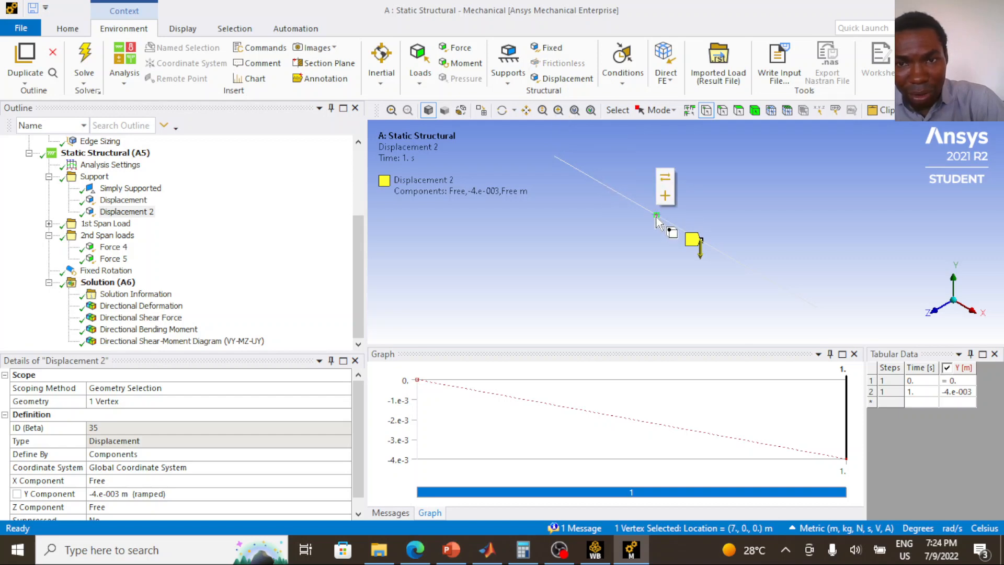
click(452, 550)
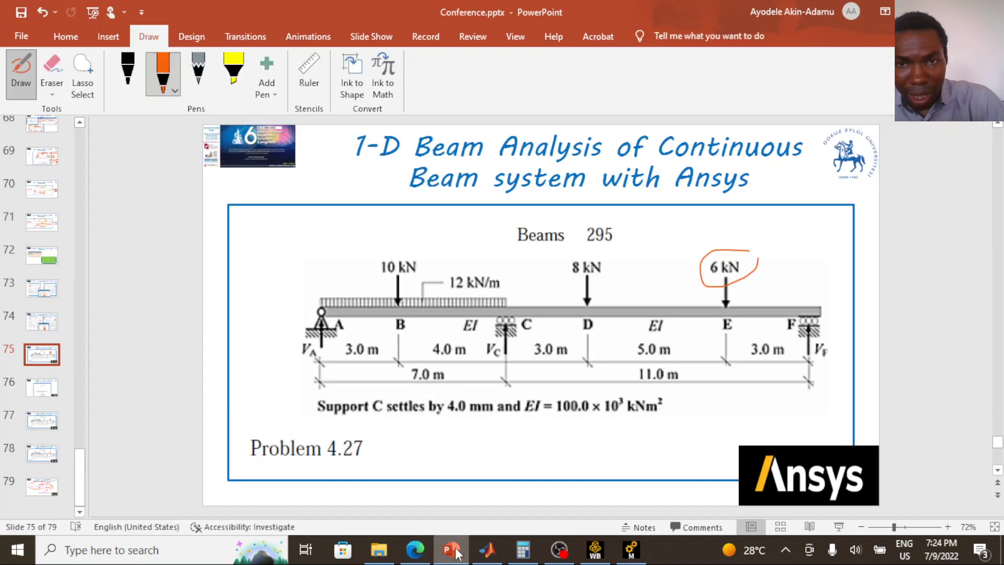
click(451, 549)
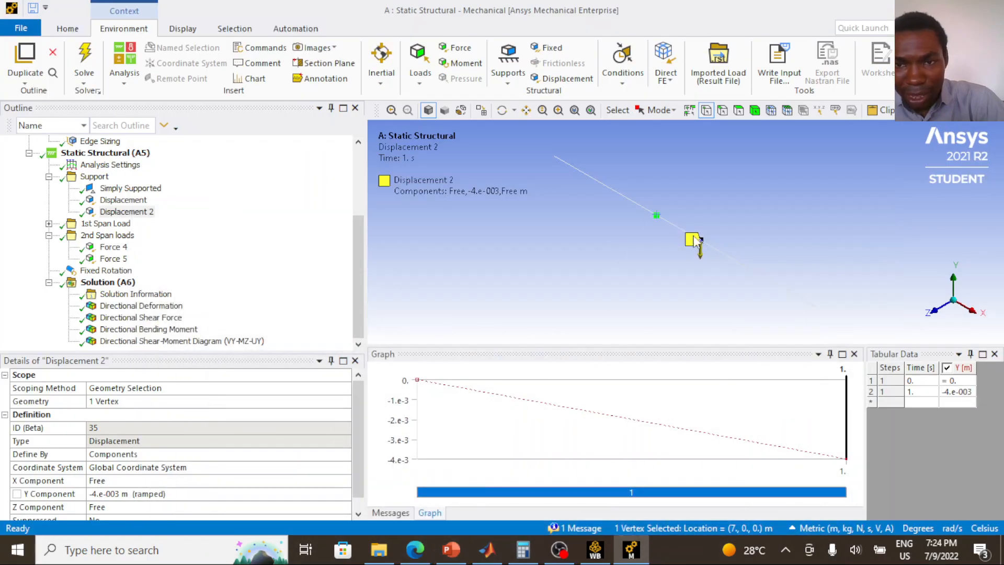
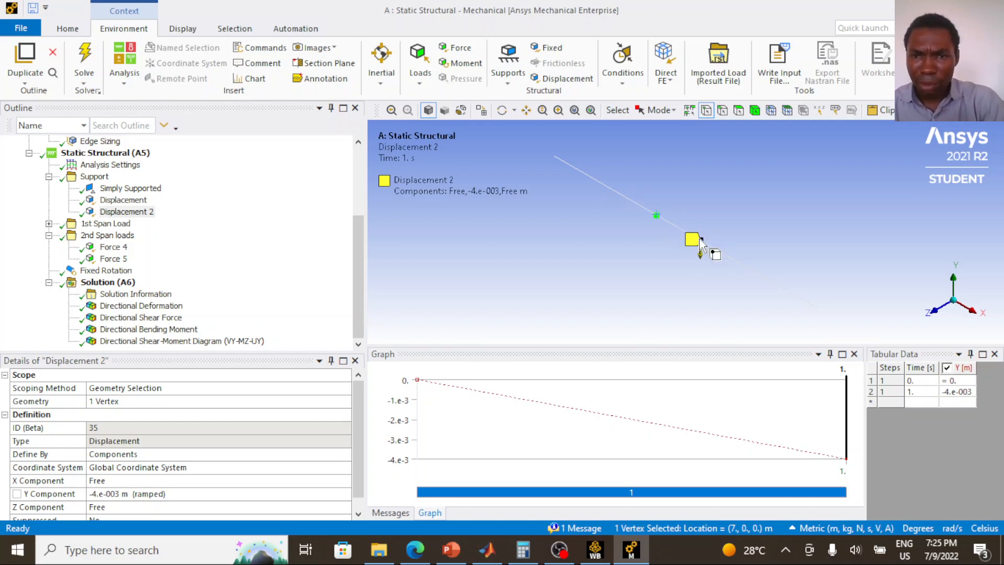
double_click(143, 215)
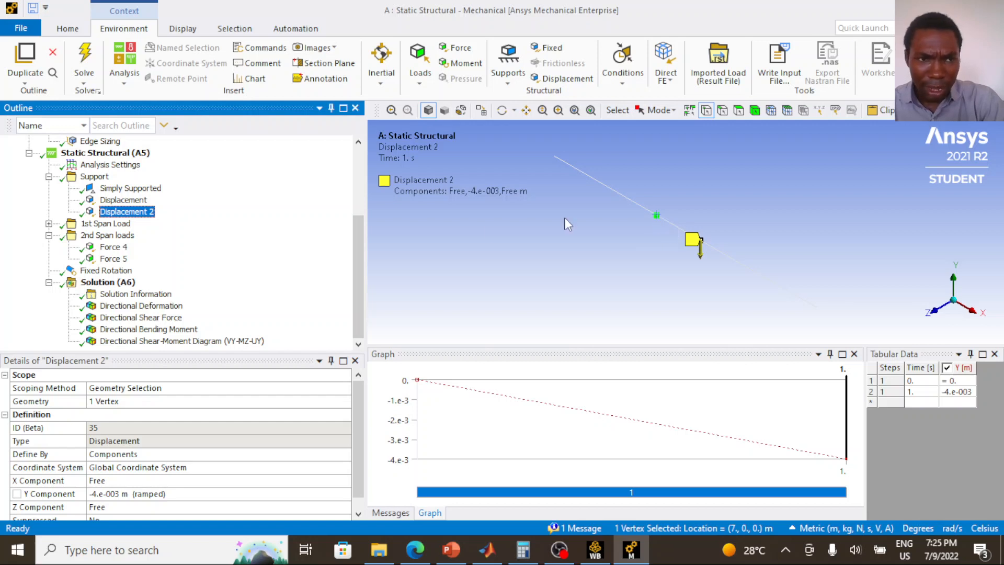
click(179, 401)
click(149, 400)
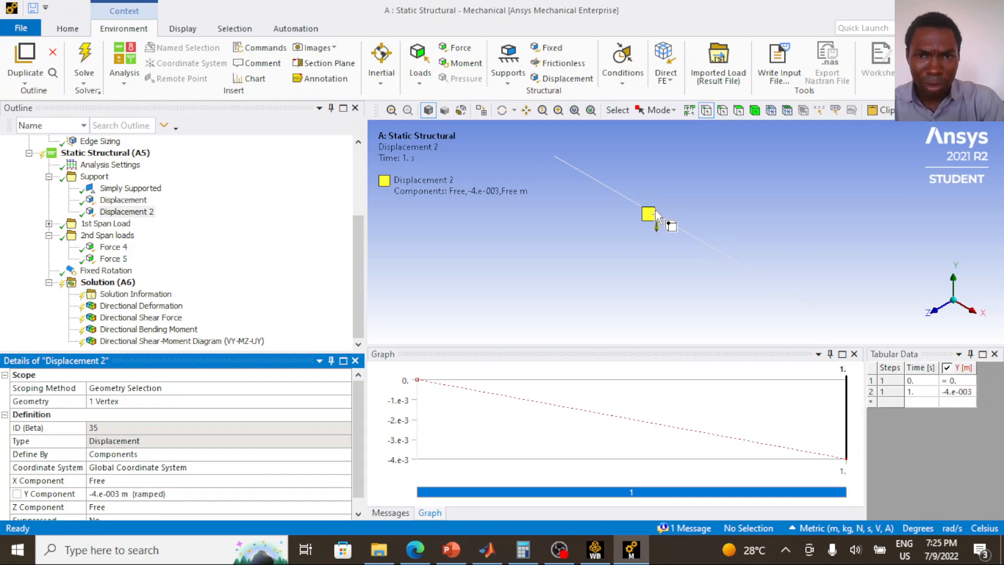
click(85, 62)
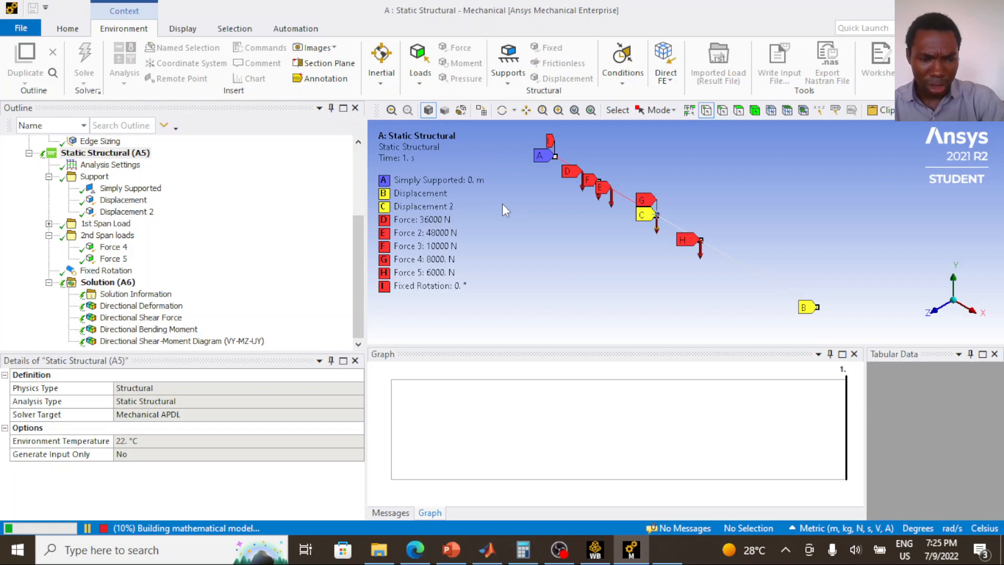
click(126, 211)
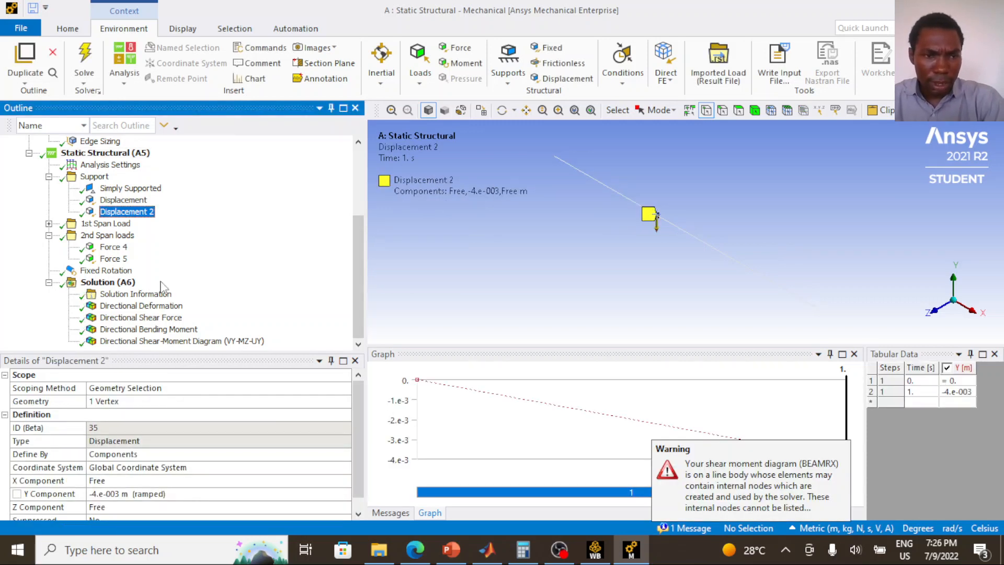
Examine the updated Directional Deformation at 7 m in the table and graph, and play and stop its animation
click(157, 306)
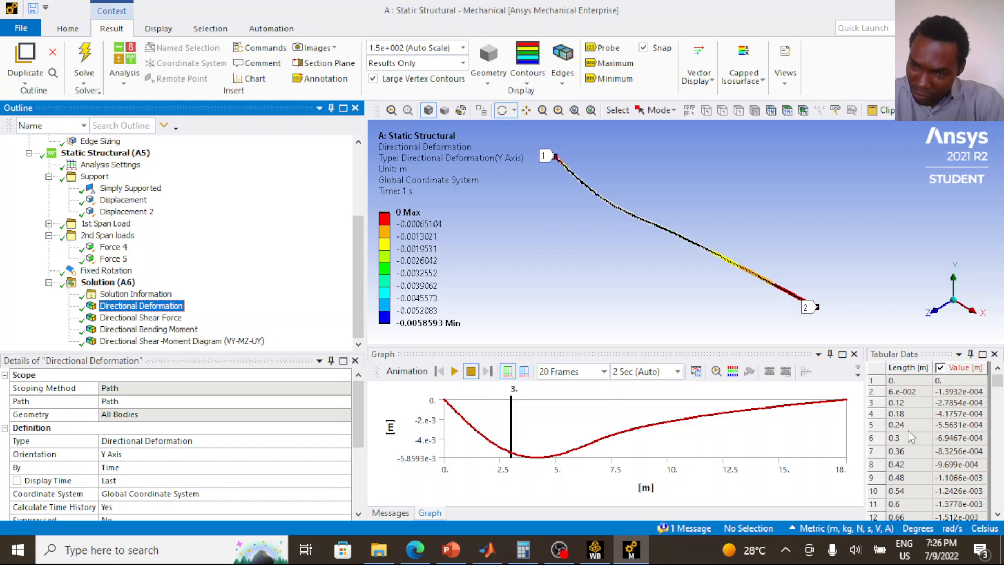
scroll(907, 425, down, 7)
scroll(908, 437, down, 20)
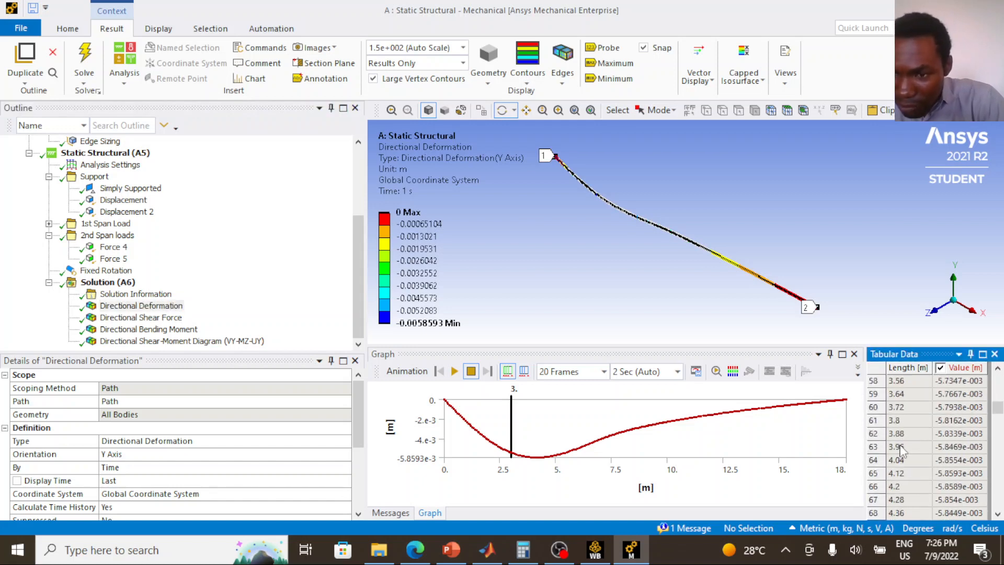
scroll(898, 451, up, 2)
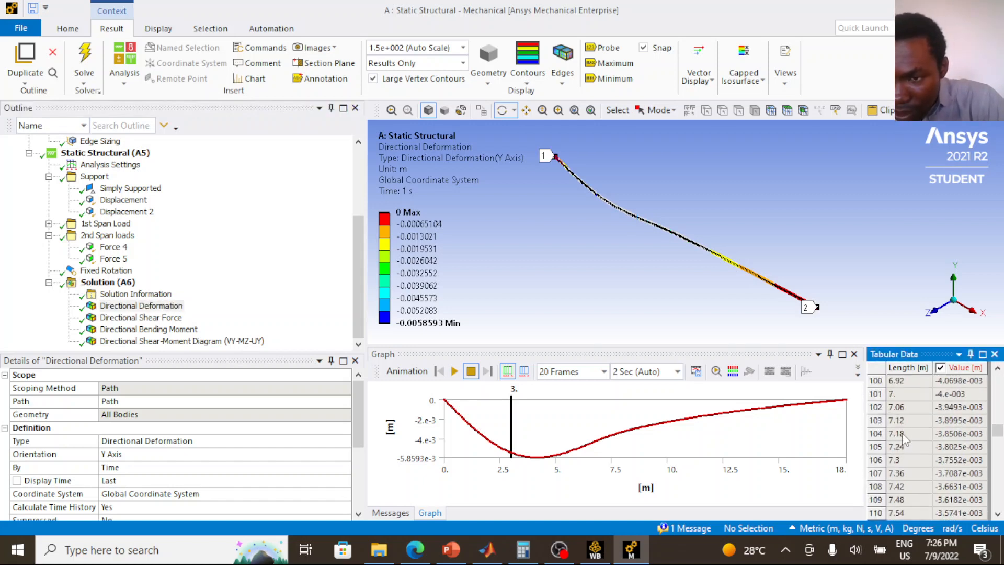
click(952, 397)
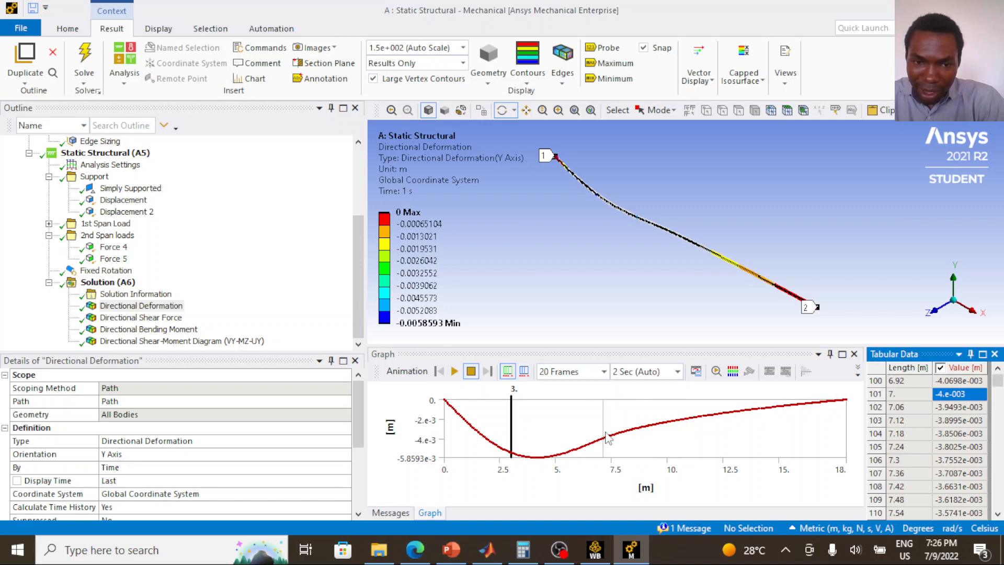
click(604, 442)
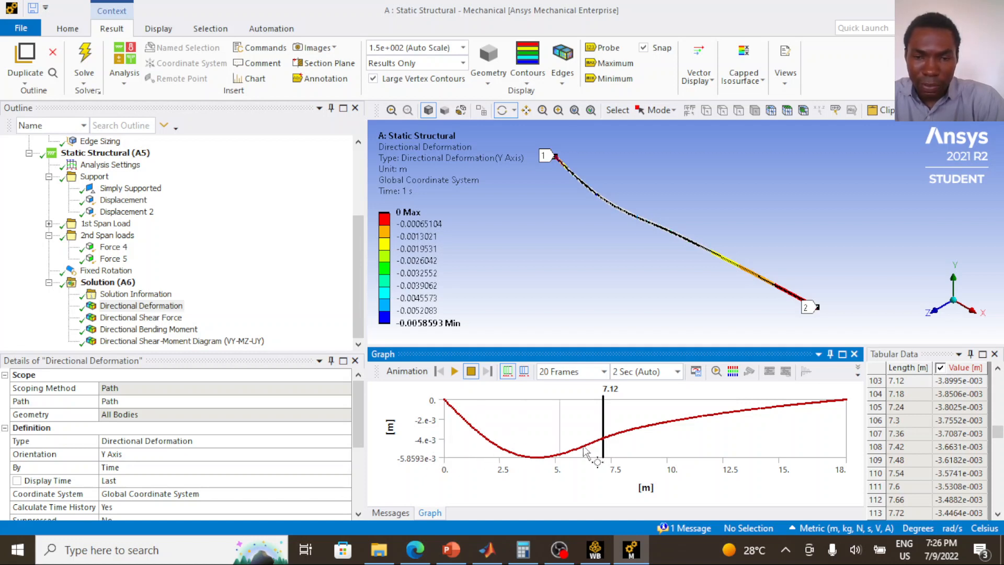
drag(605, 444, 602, 442)
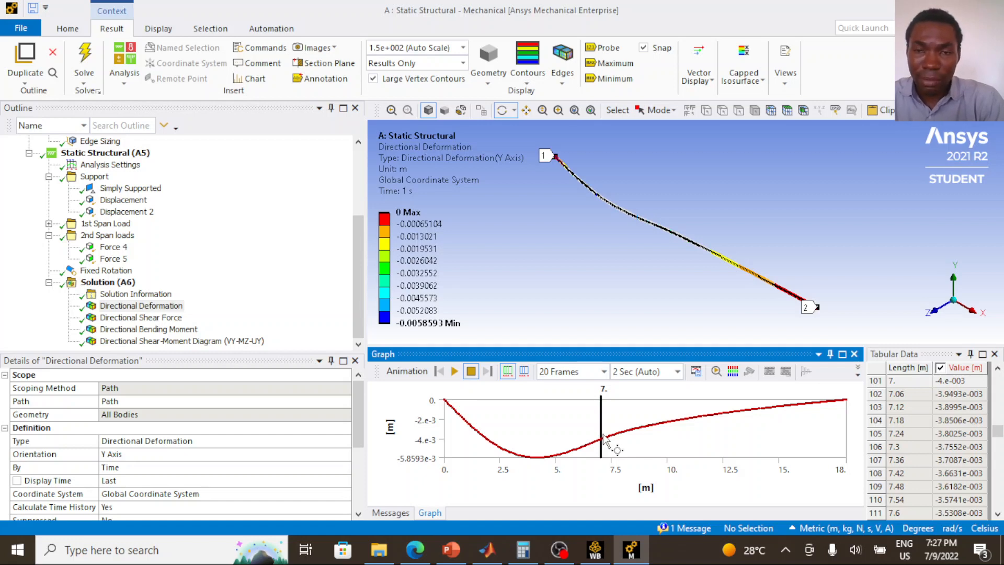
click(454, 372)
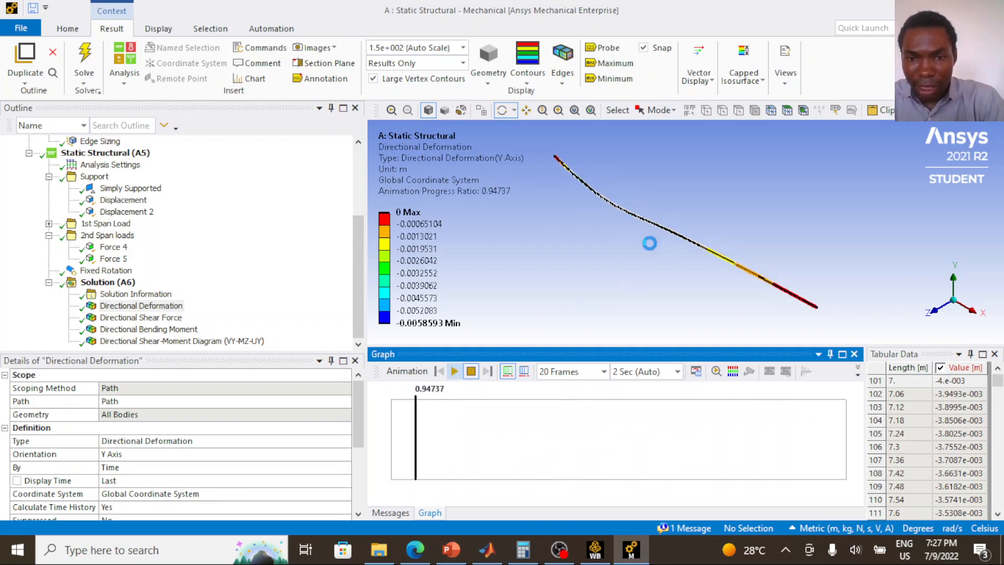
click(471, 371)
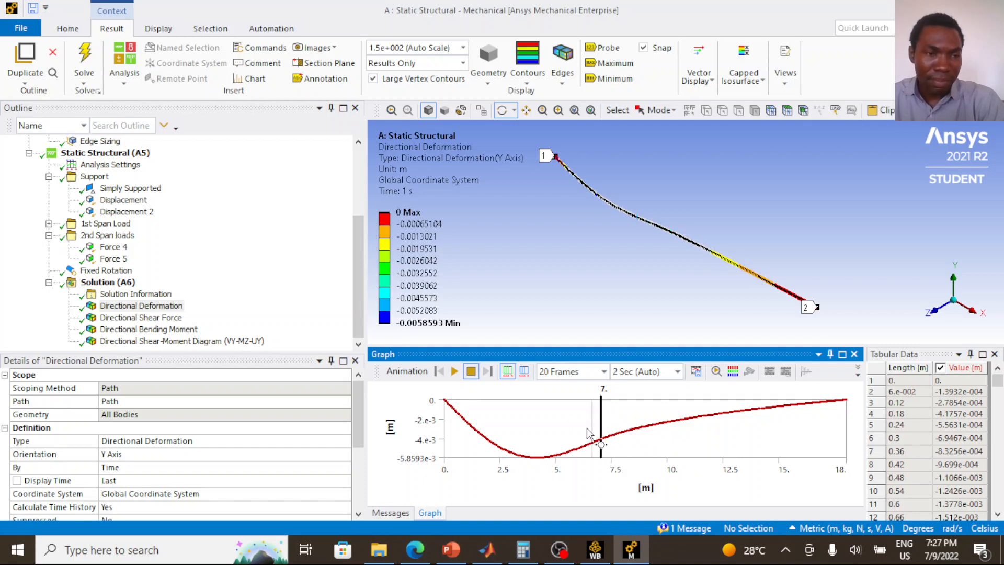
Examine the Directional Shear Force result, probing its graph at 3 m, 3.72 m and near support C at about 7 m
click(157, 317)
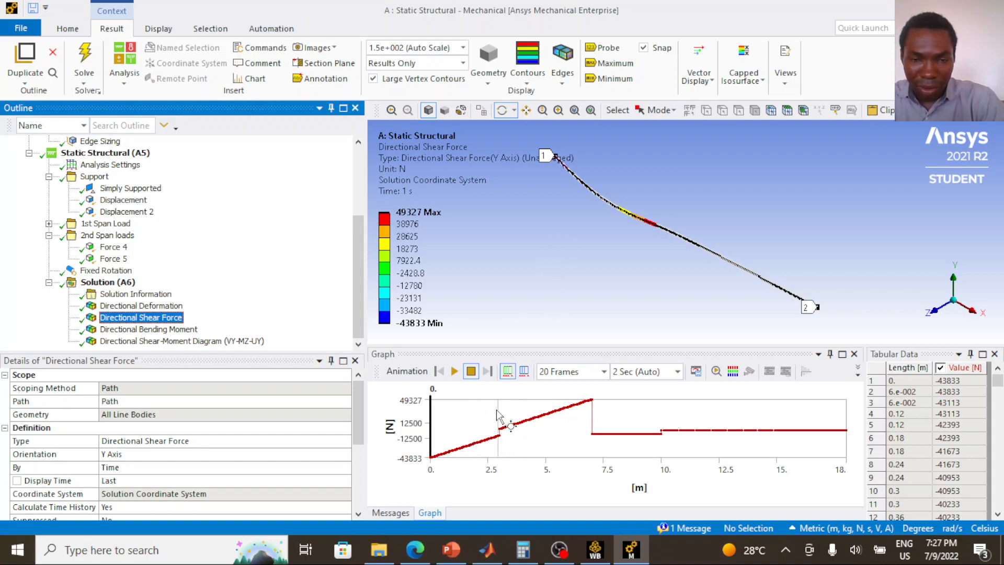
click(501, 434)
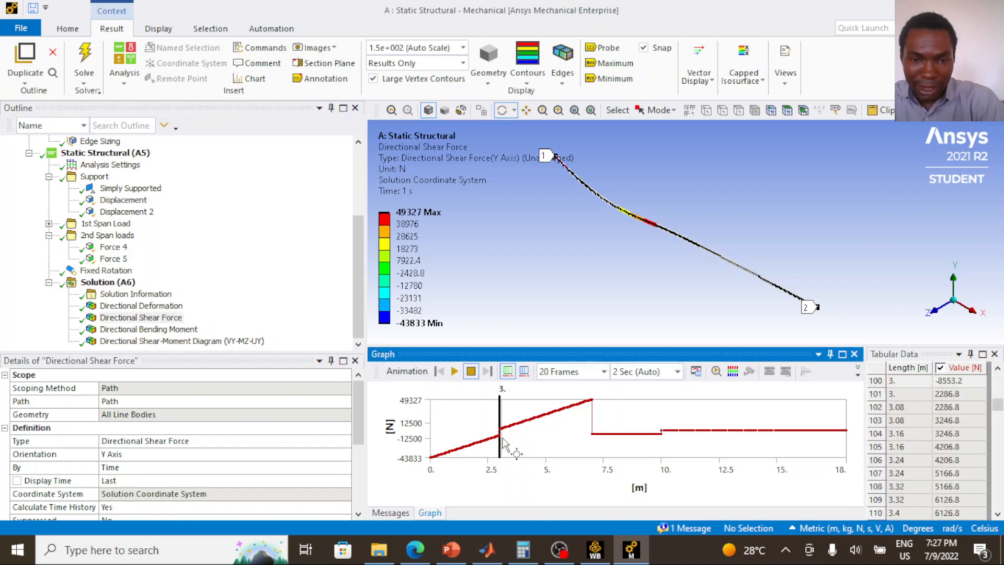
drag(499, 414, 510, 418)
click(515, 421)
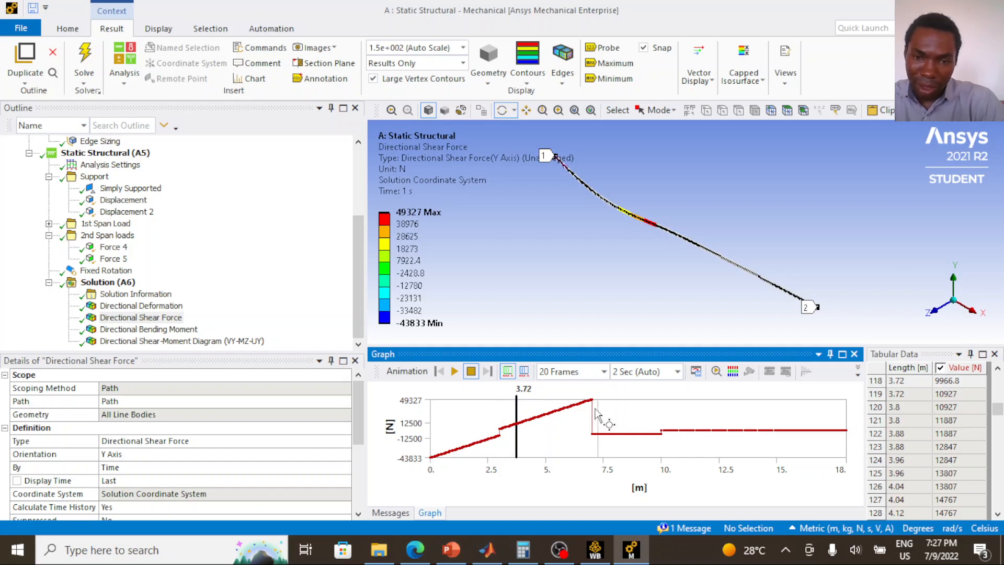
click(591, 432)
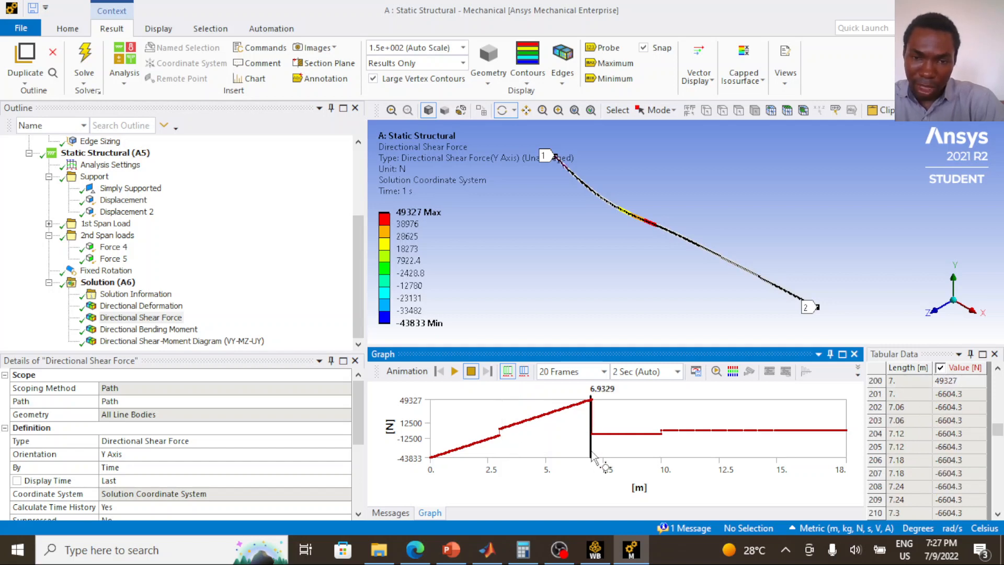
click(594, 437)
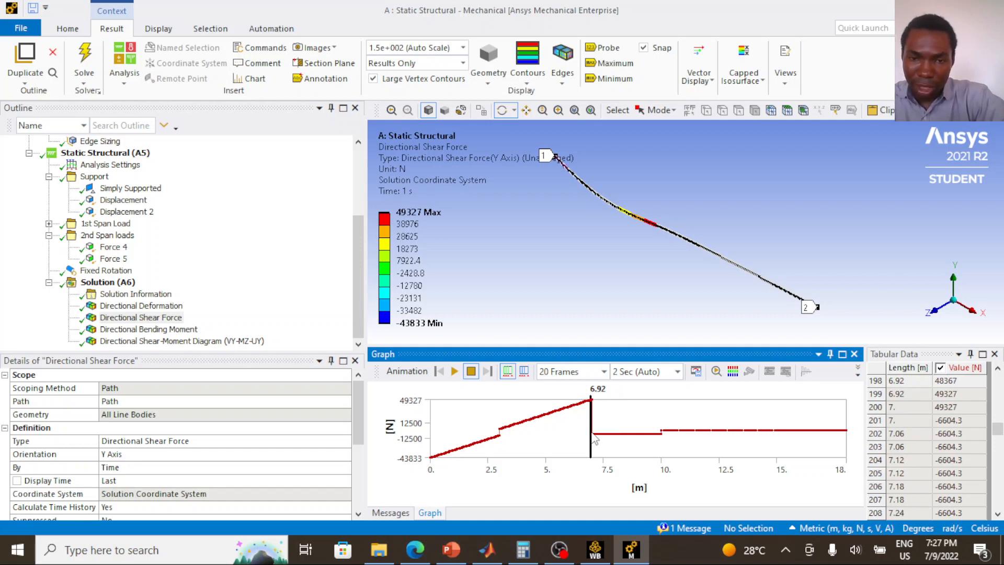
Probe the Directional Shear Force graph at 7 m, 10 m and several points between about 14.4 m and 15.2 m
click(595, 438)
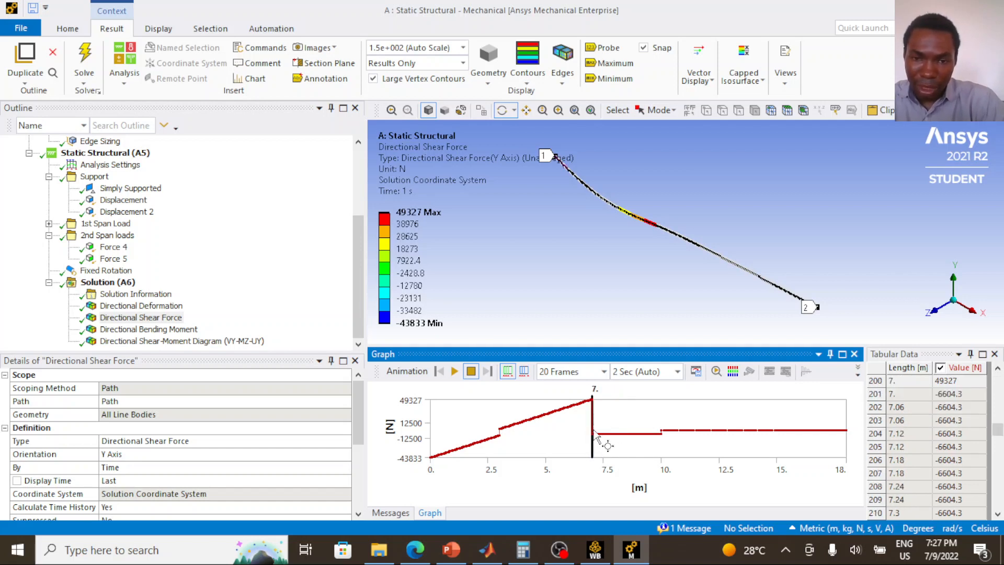
click(663, 437)
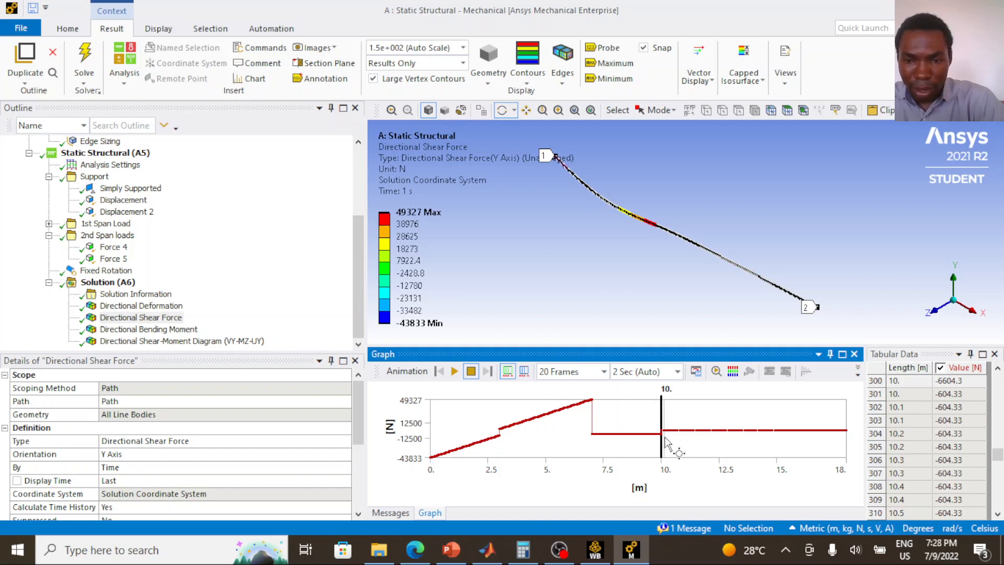
drag(664, 438, 661, 433)
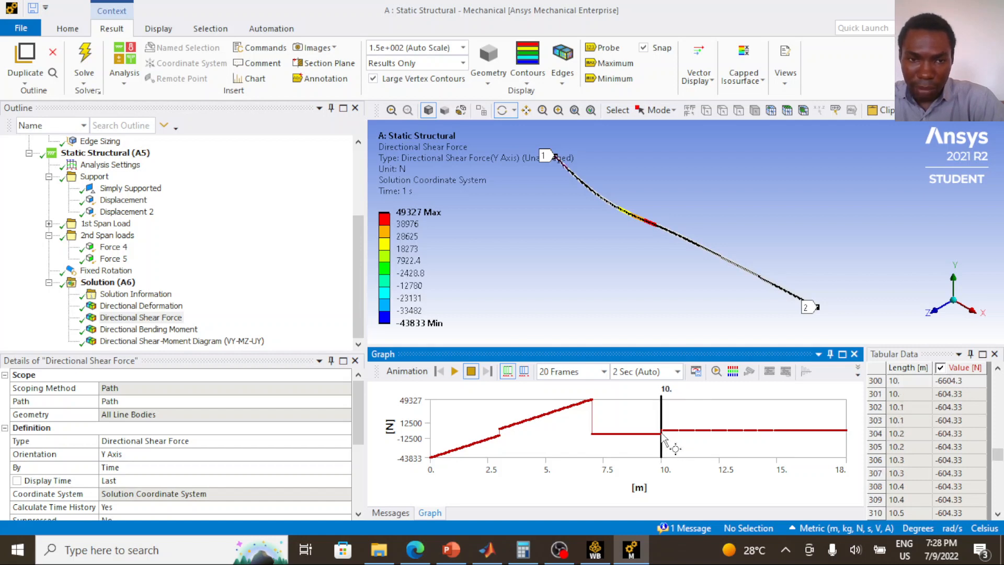
drag(663, 436, 773, 435)
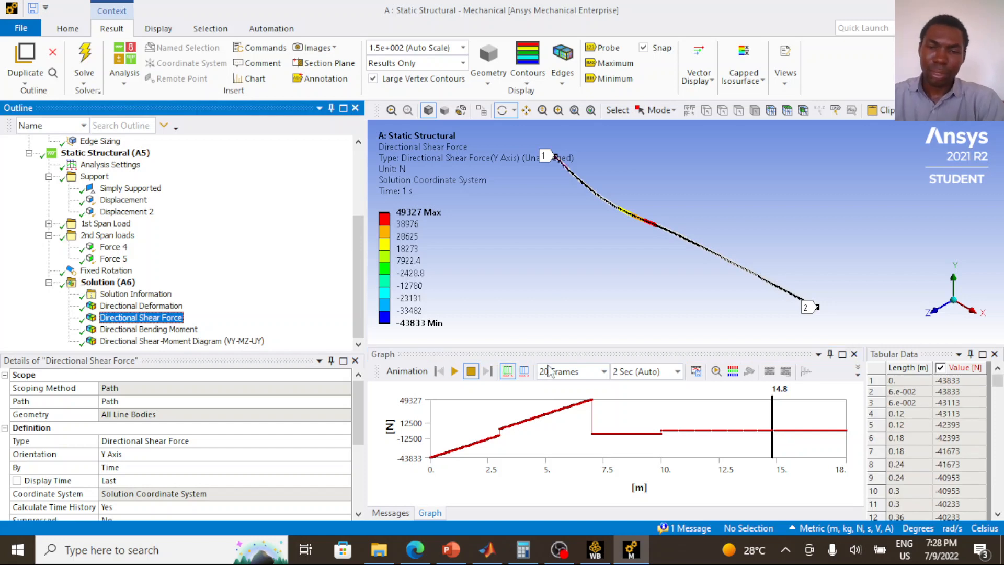
click(764, 440)
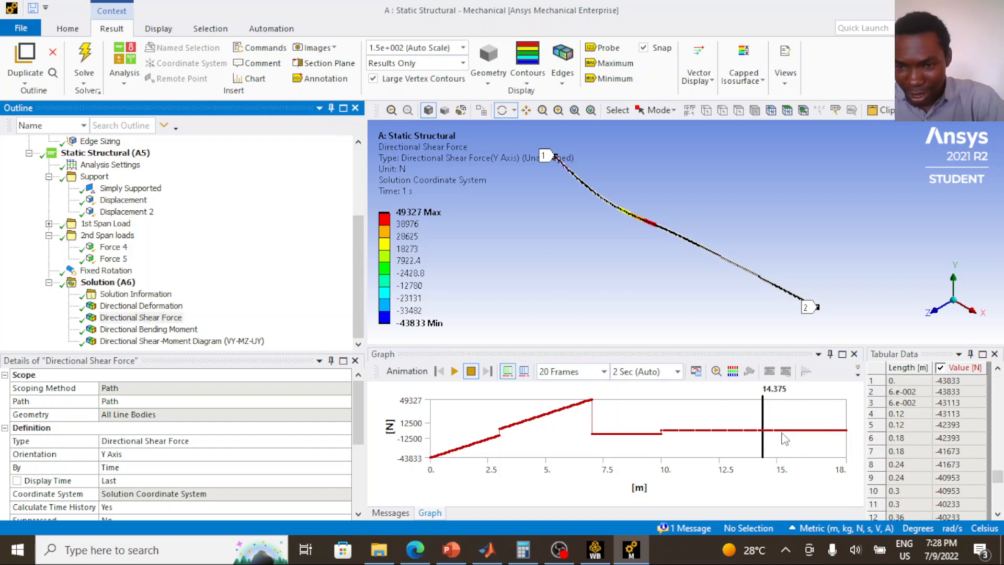
click(780, 439)
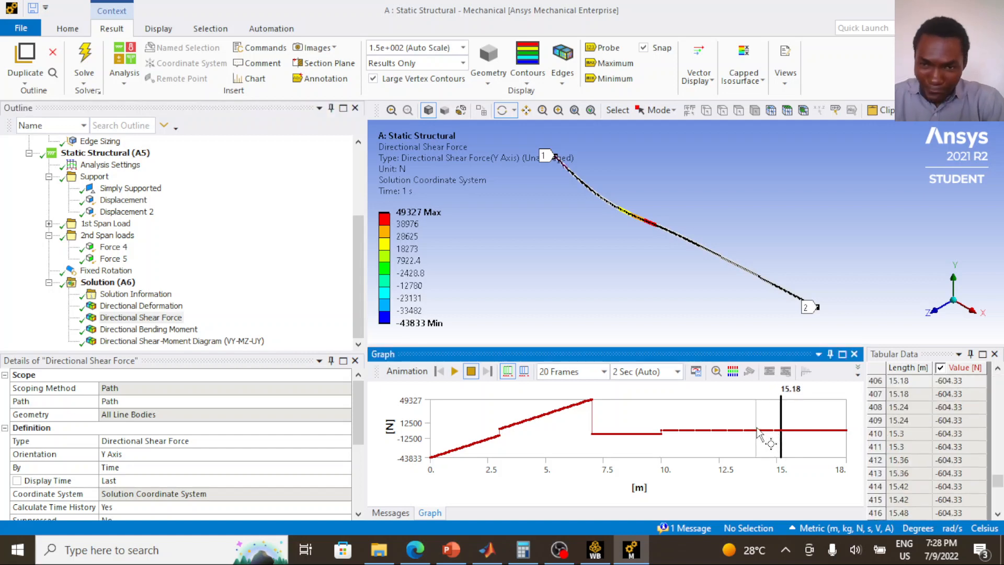
click(771, 433)
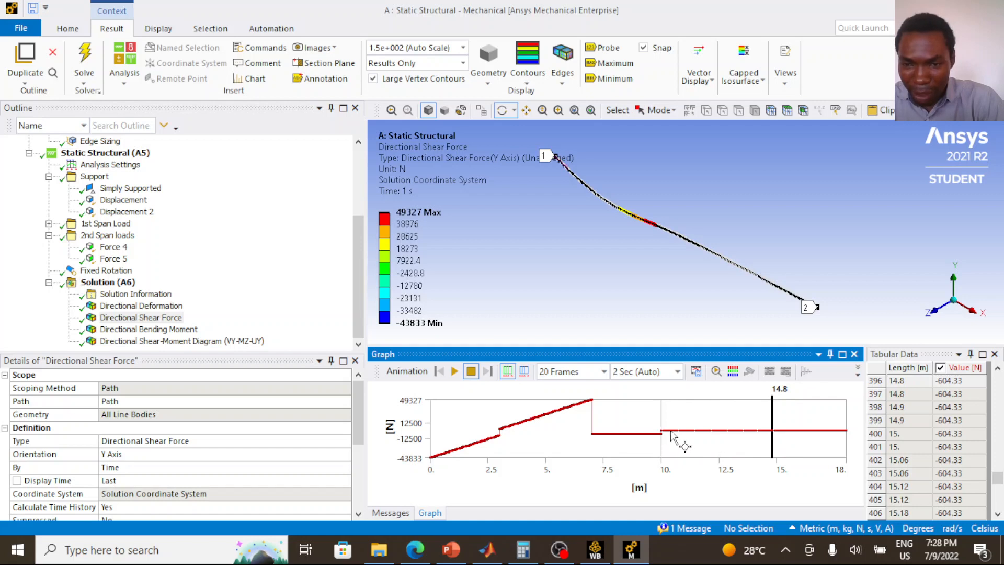
click(769, 438)
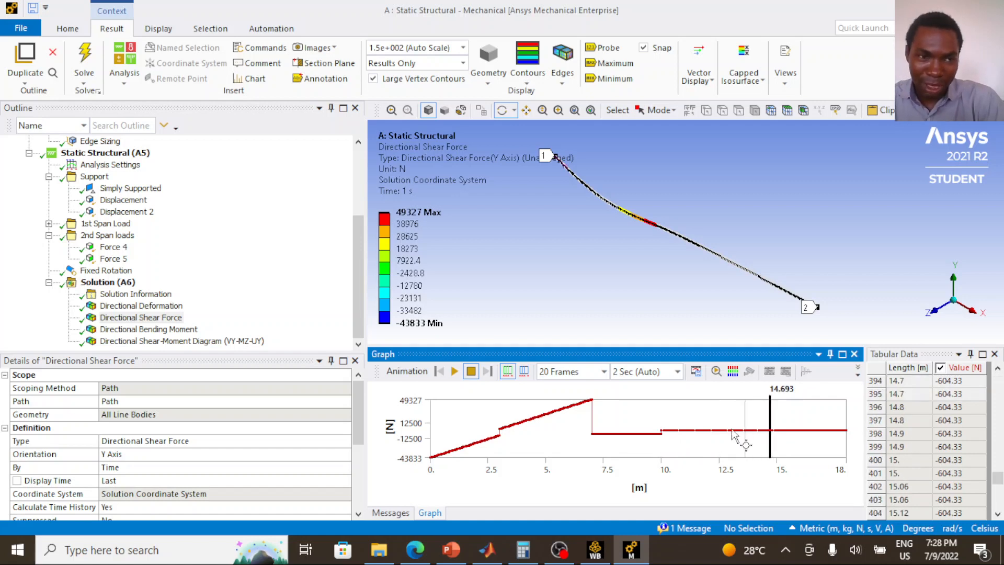
Inspect where Force 4 and Force 5 act, and rescope Force 4 to the beam vertex at 10 m
click(115, 247)
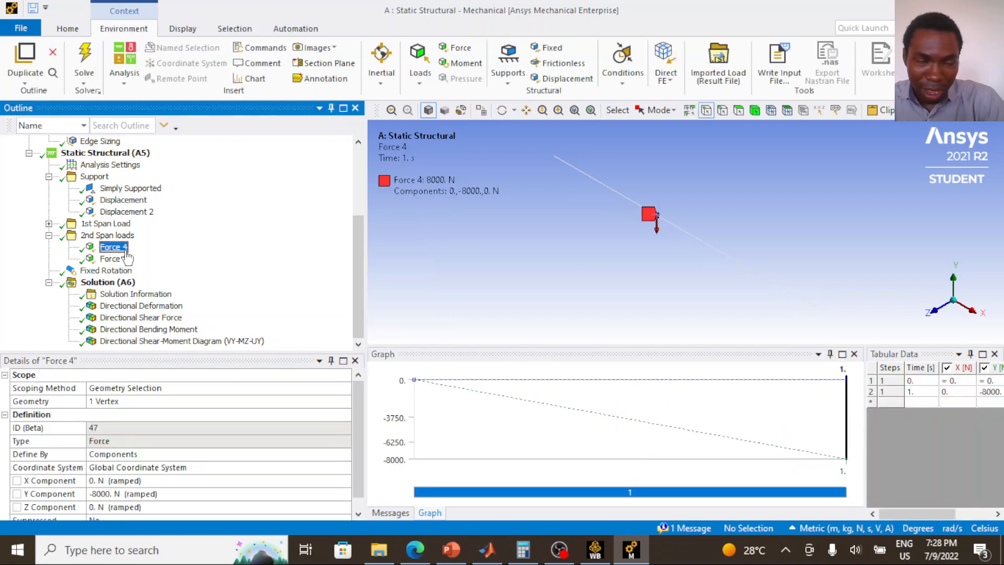
click(122, 258)
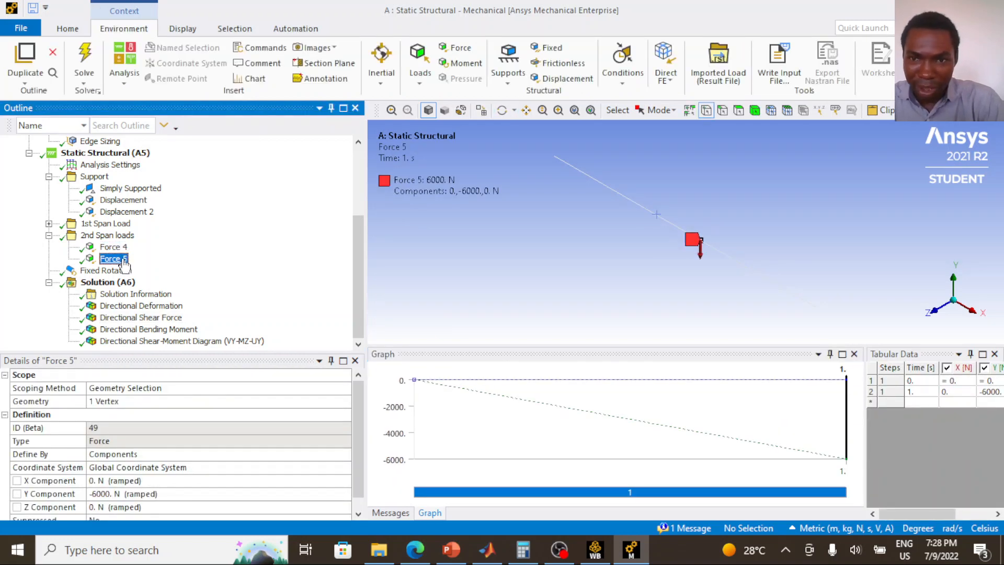
click(114, 247)
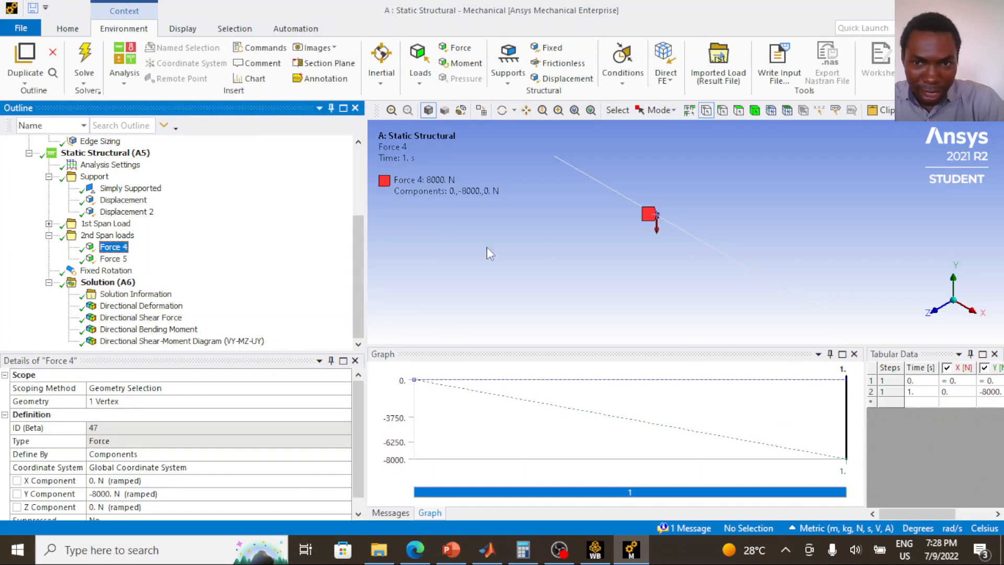
click(701, 241)
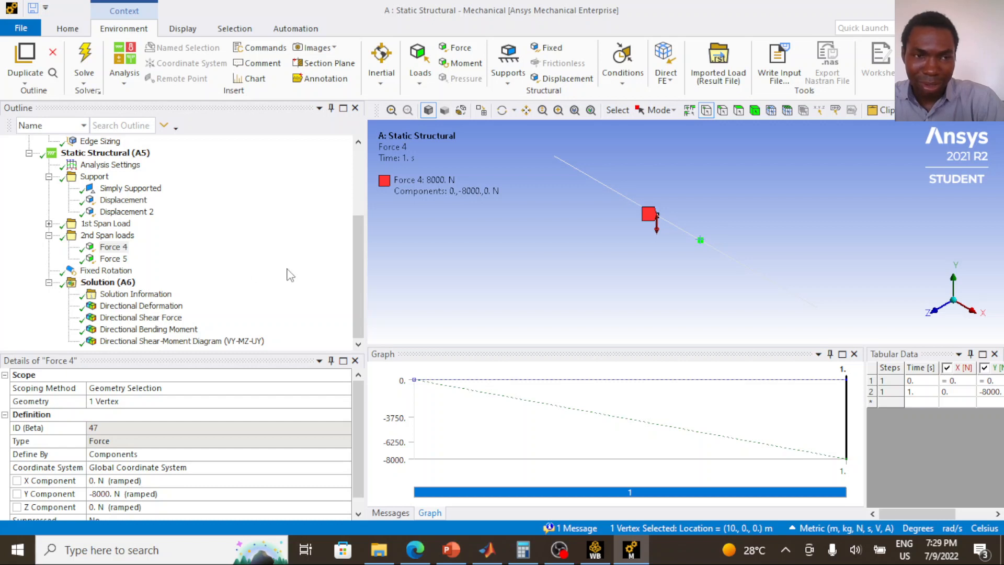
click(120, 248)
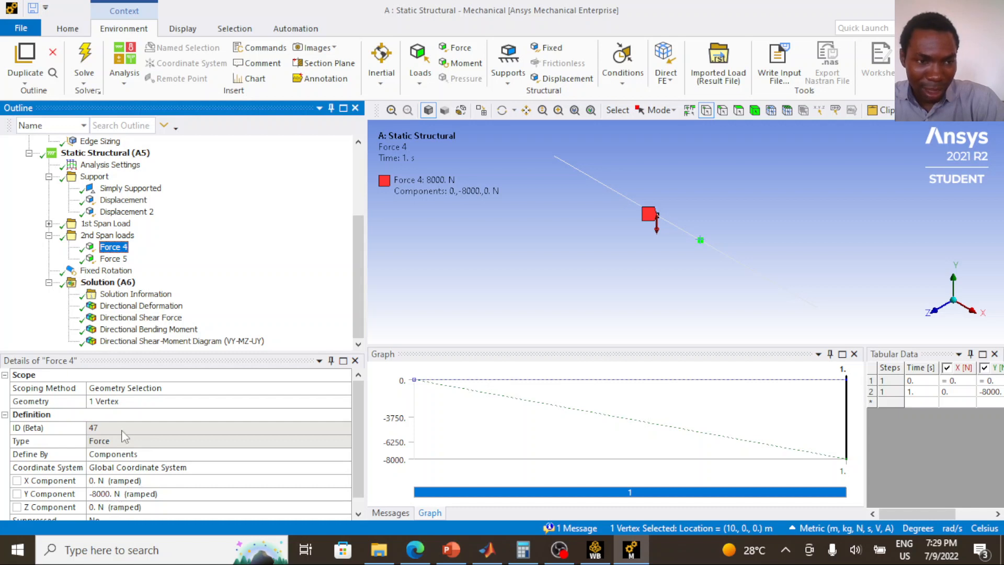
click(118, 401)
click(118, 402)
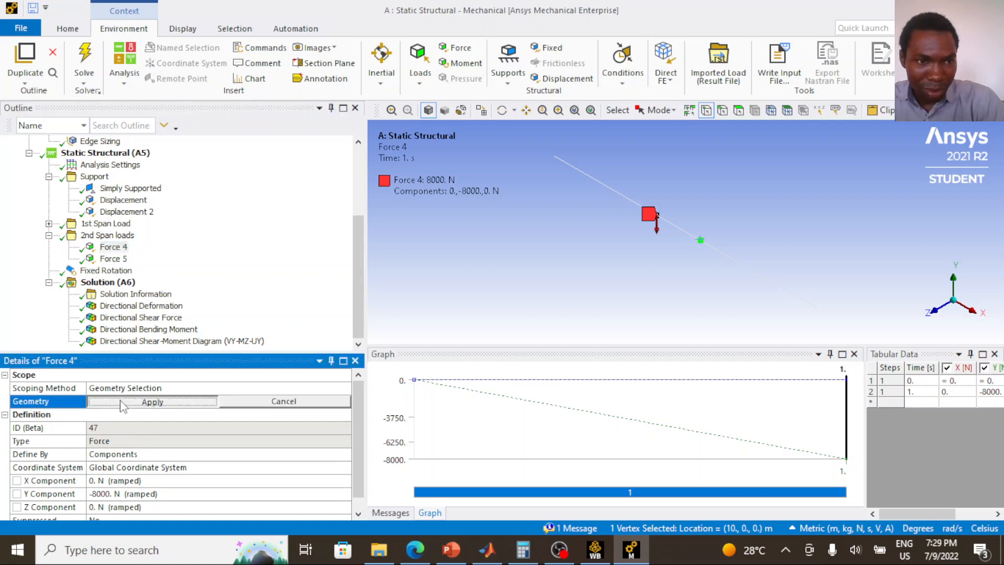
Rescope Force 5 to the beam vertex at 15 m and solve the analysis again
click(113, 260)
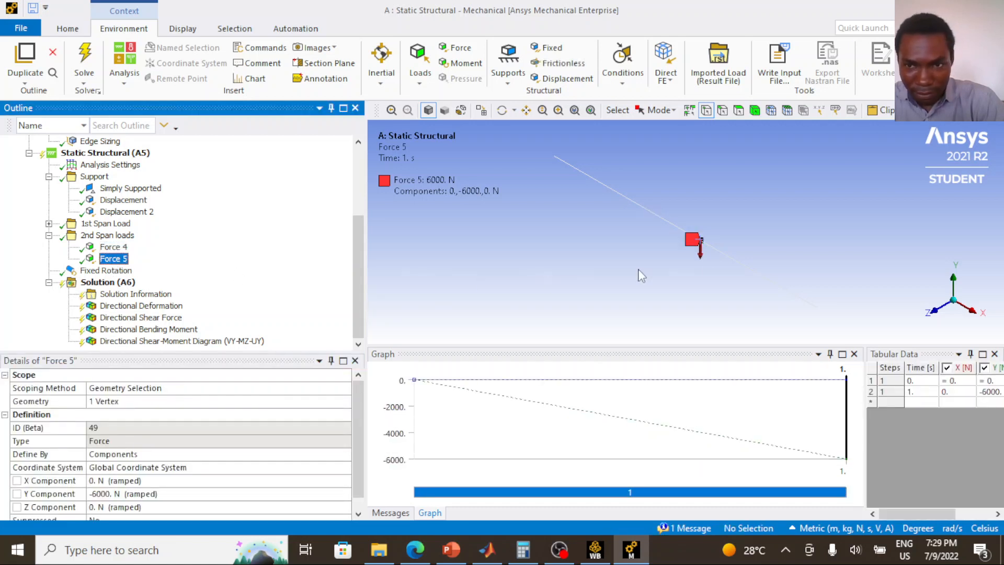
click(745, 267)
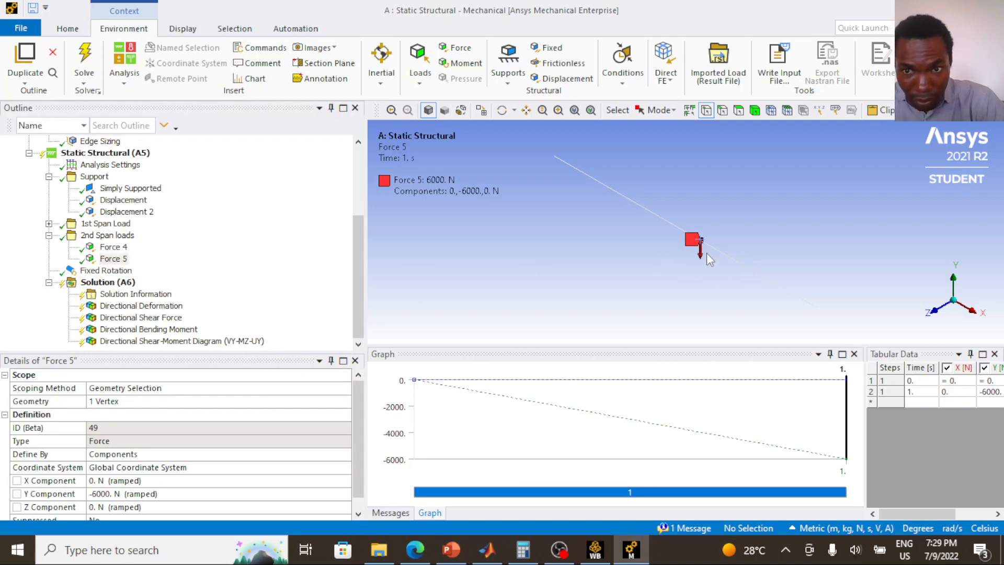
click(115, 260)
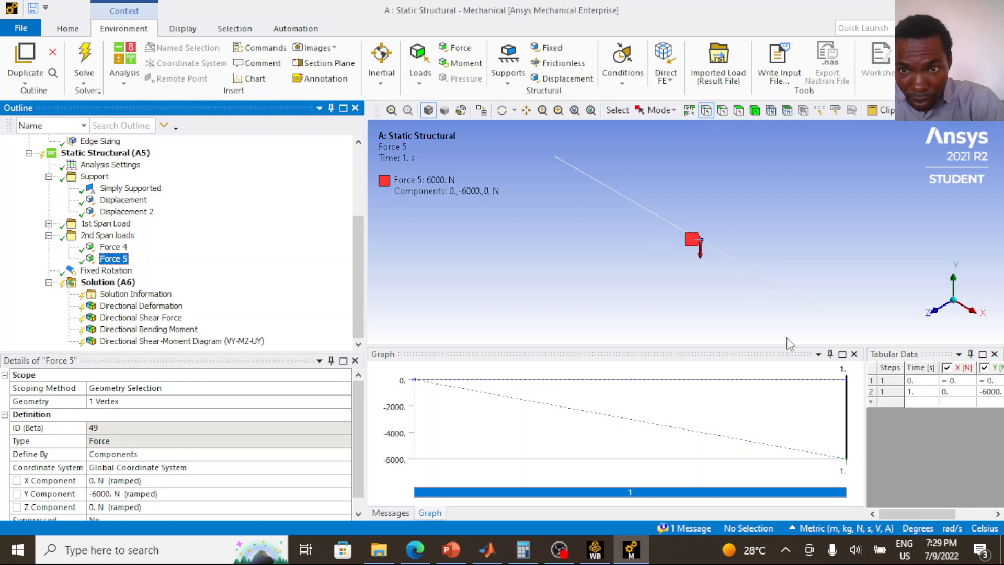
click(735, 269)
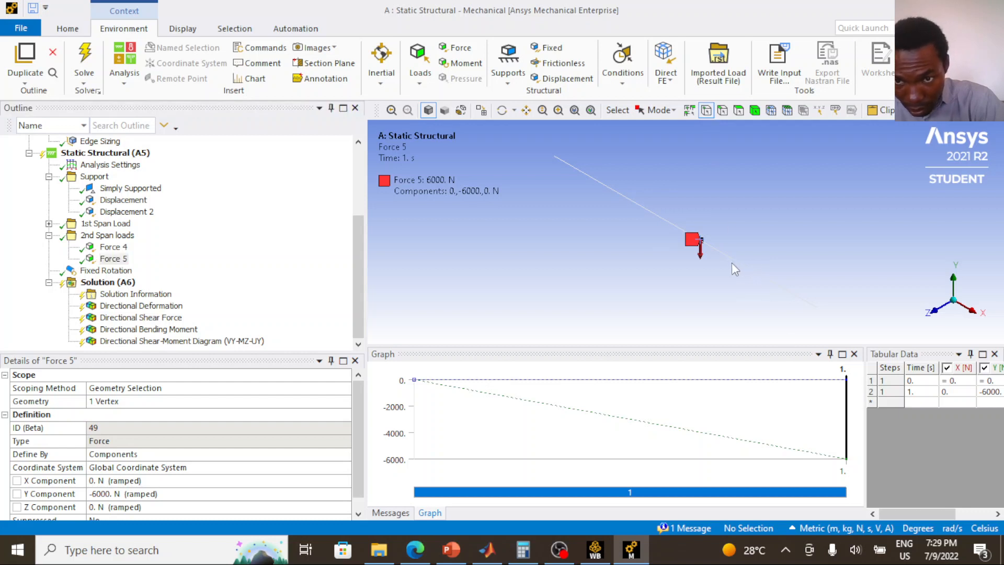
click(772, 282)
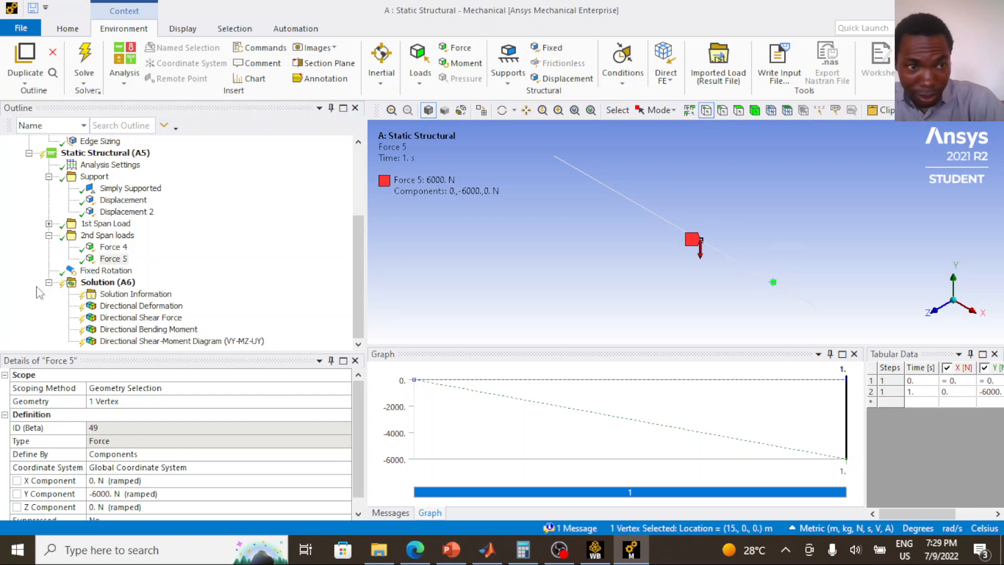
click(113, 259)
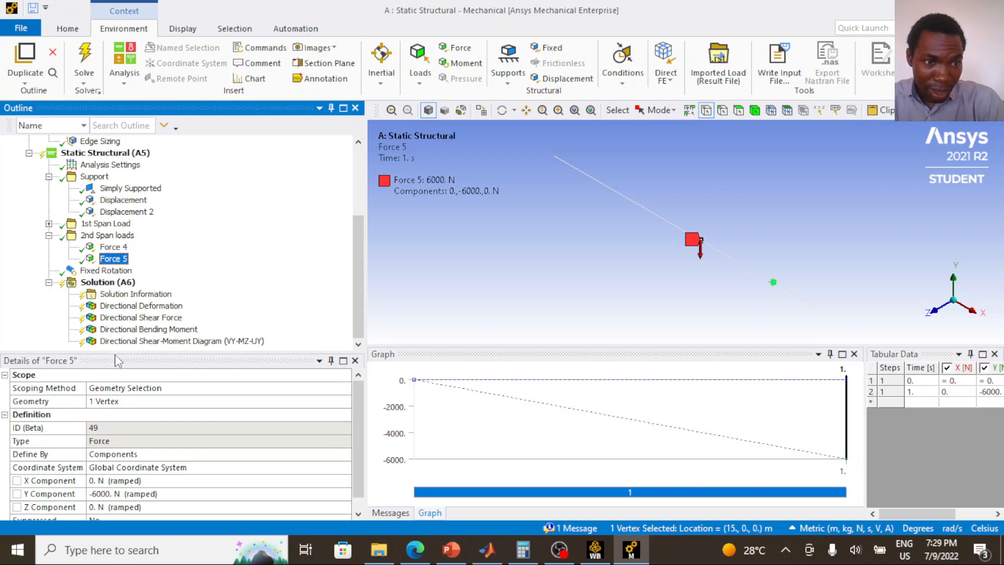
click(118, 405)
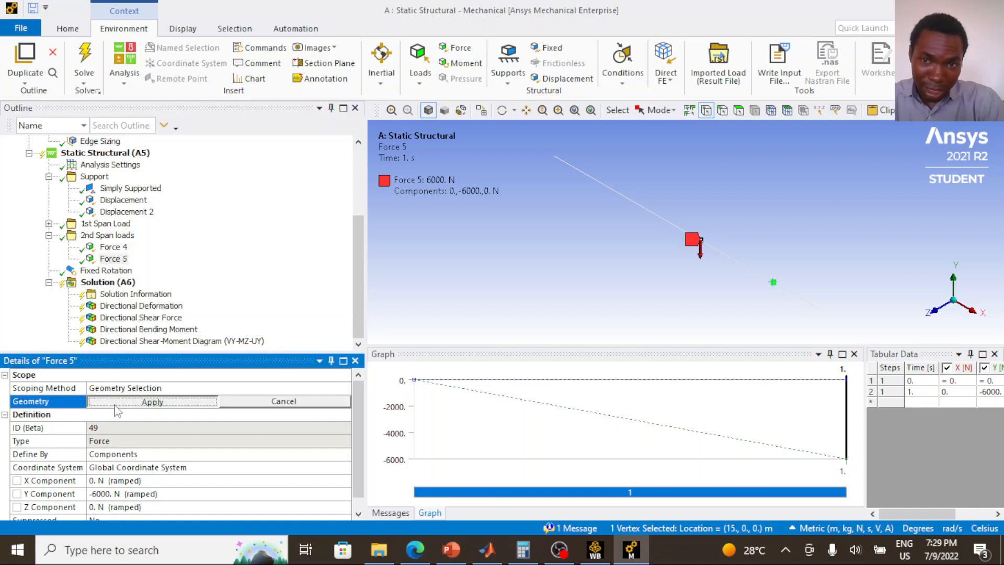
click(120, 407)
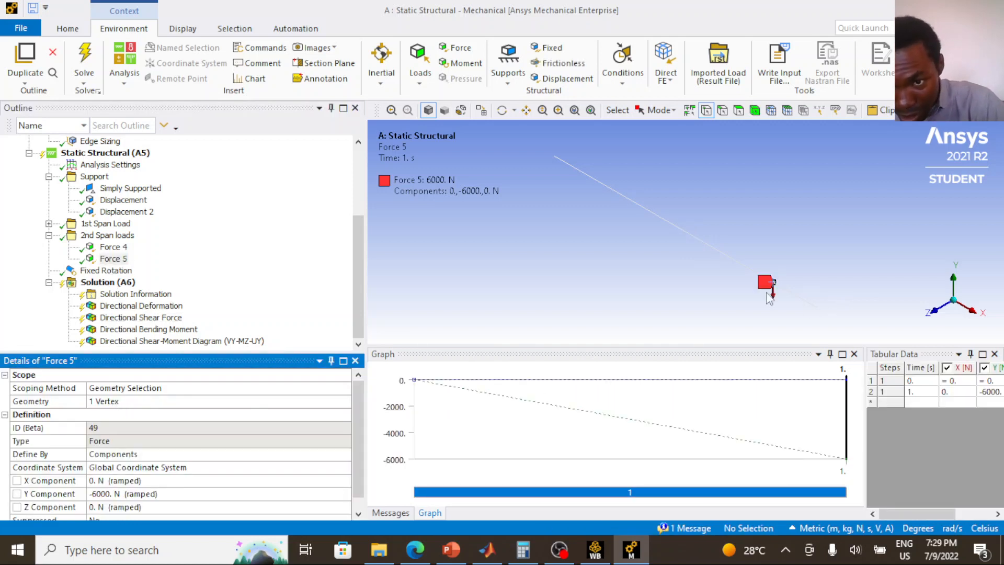
click(84, 60)
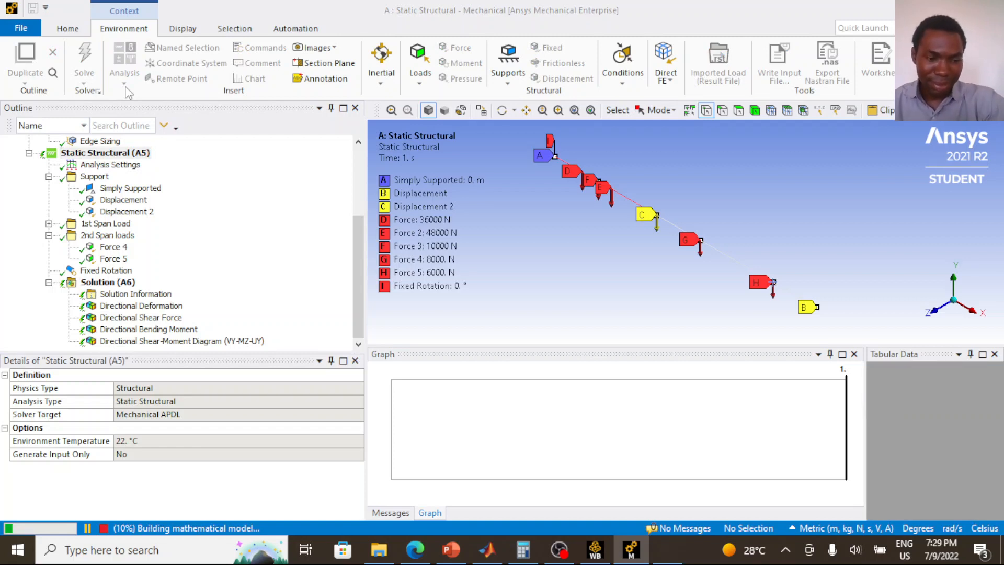
click(114, 258)
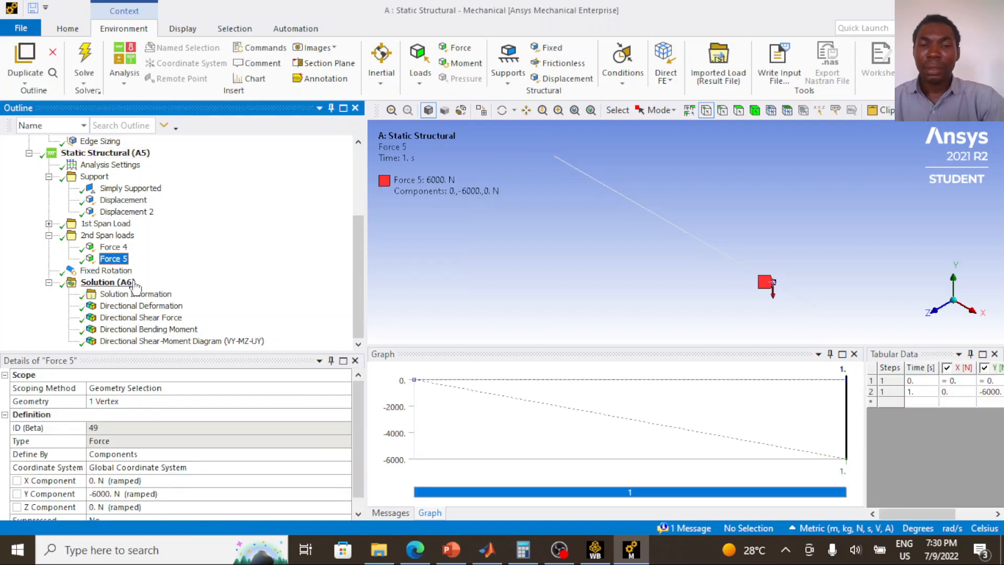
Examine the re-solved Directional Deformation result and locate its 7 m entry in the tabular data
click(164, 319)
click(152, 306)
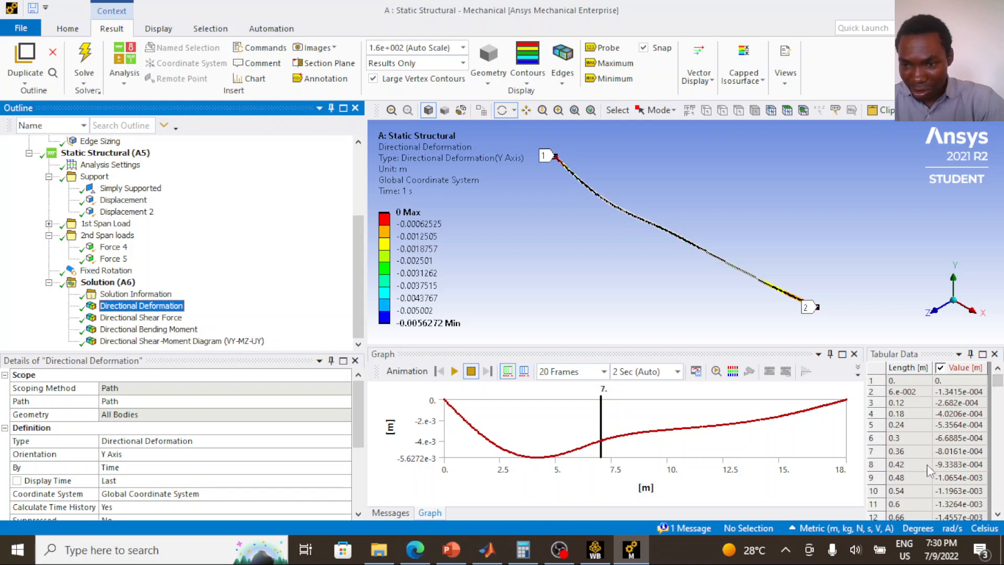
scroll(926, 468, down, 4)
scroll(906, 482, down, 17)
scroll(906, 493, down, 12)
click(929, 395)
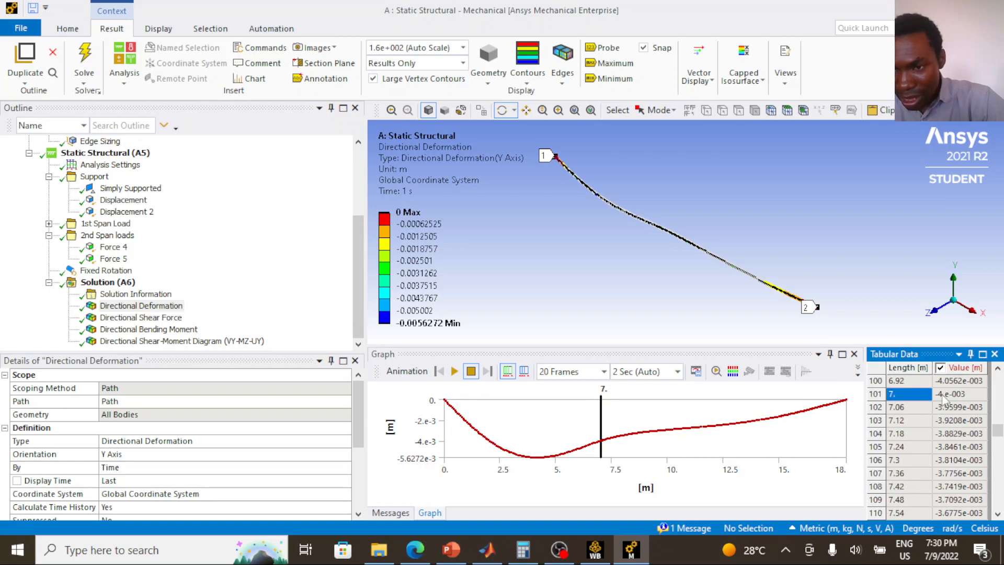
Examine the updated Directional Shear Force result, probing its graph near the loads at about 10 m and 15 m
click(141, 318)
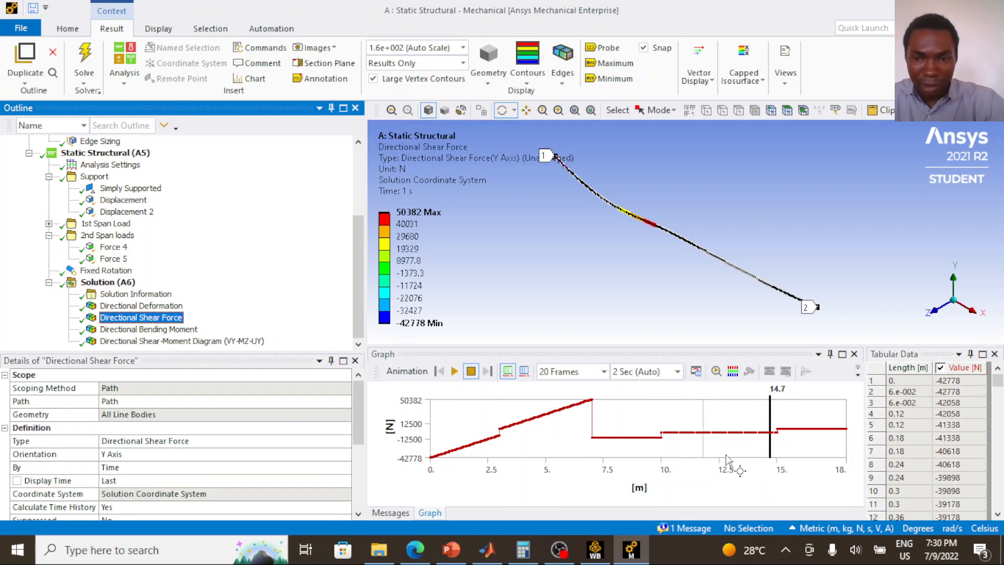
click(661, 441)
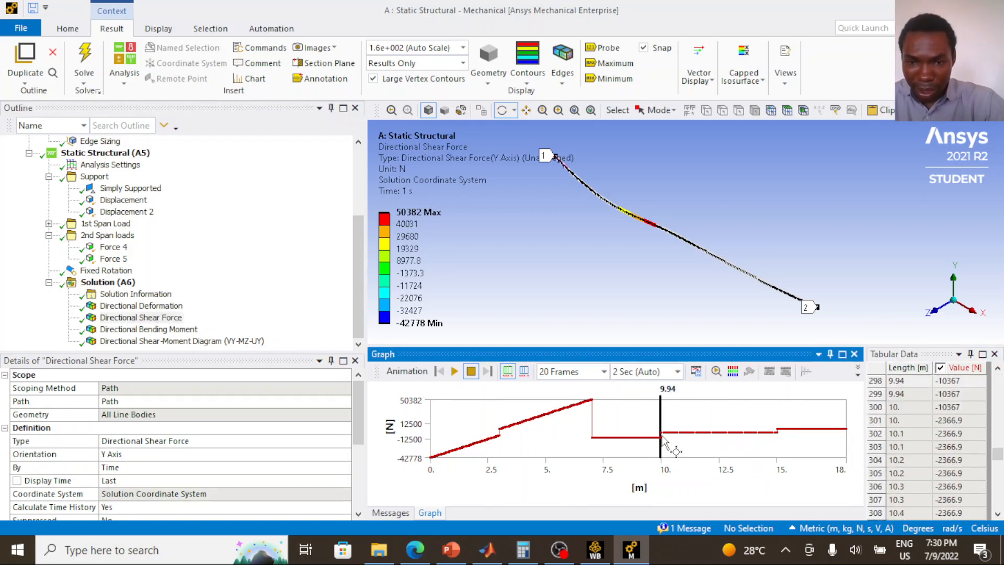
click(778, 434)
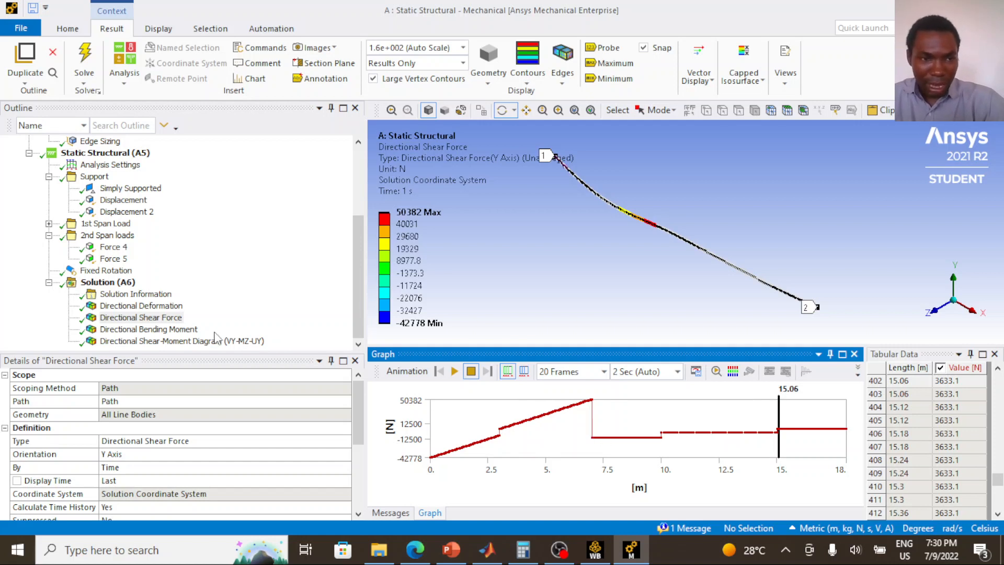
Examine the Directional Bending Moment result, probing its graph near 3 m, at 7 m, and near 10 m, 15 m and the 18 m end
click(183, 330)
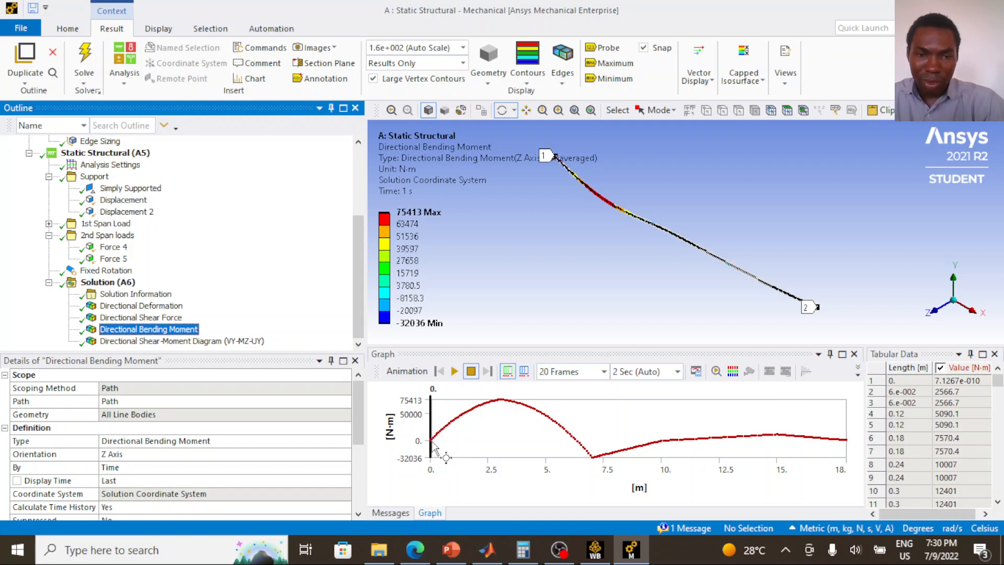
click(499, 405)
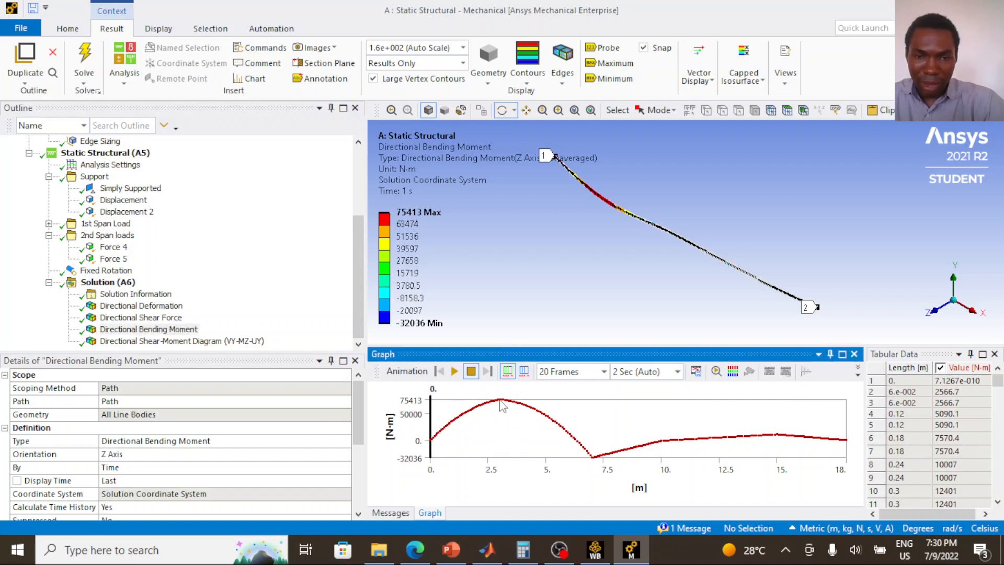
click(592, 457)
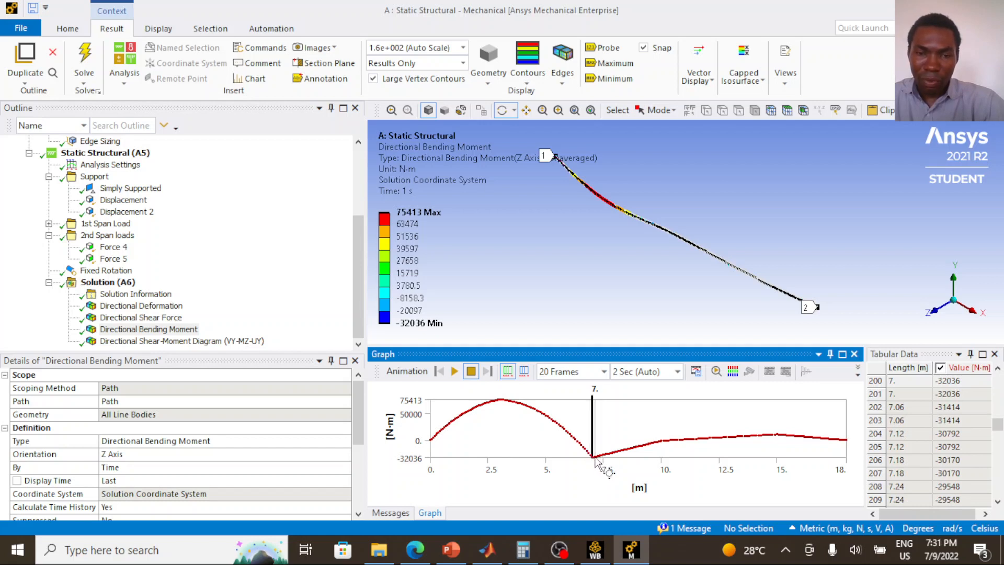
click(505, 406)
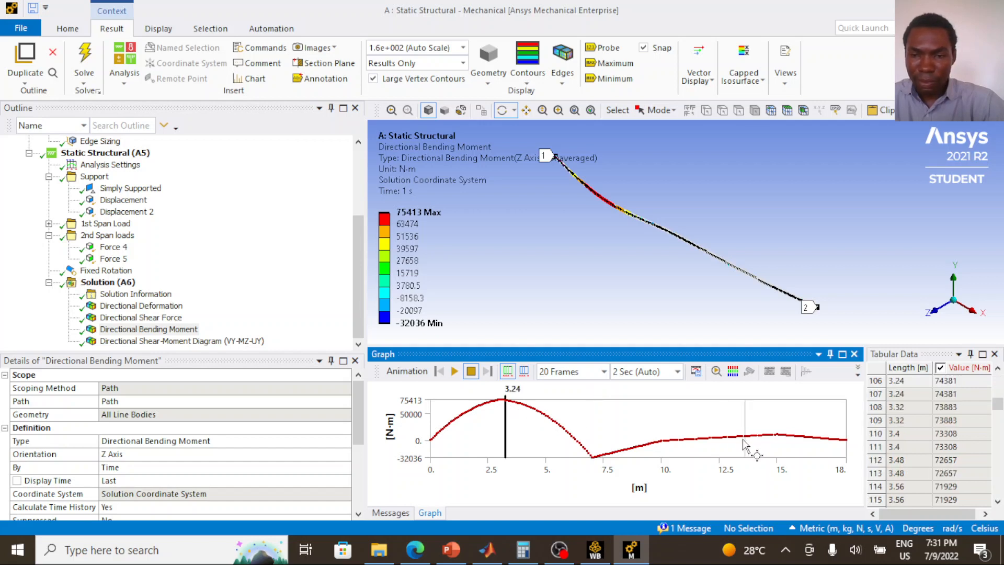
click(661, 442)
click(662, 442)
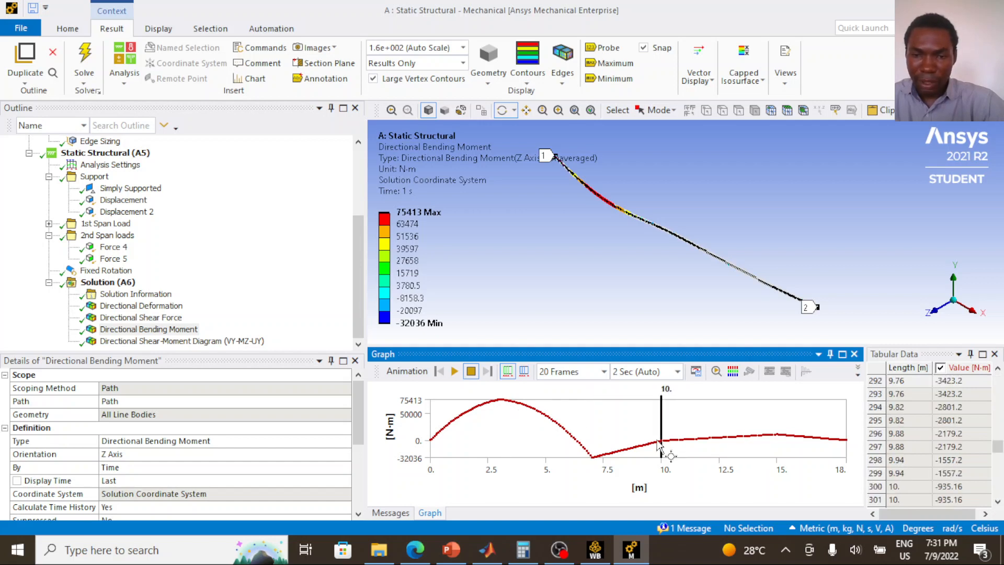
key(Left)
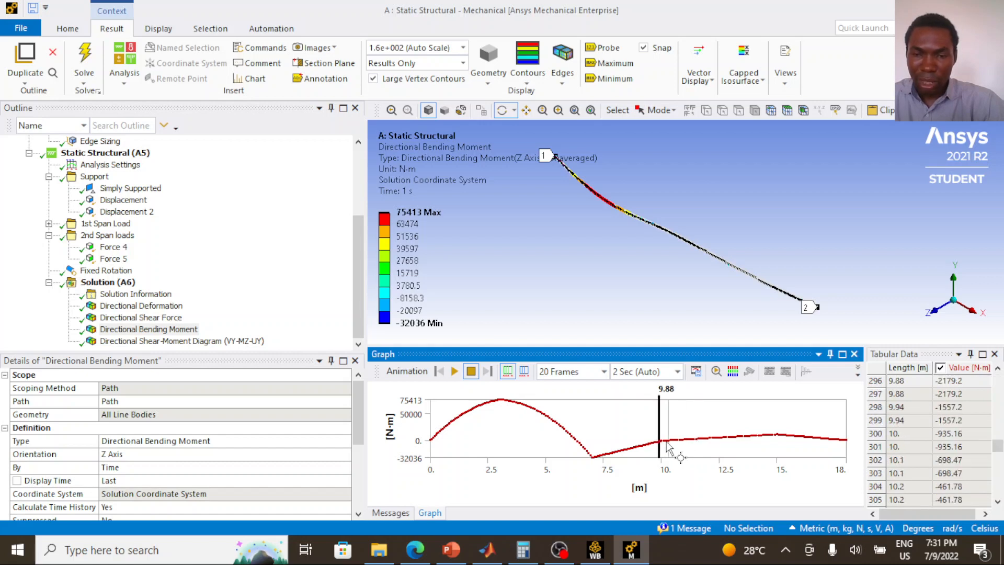
click(662, 442)
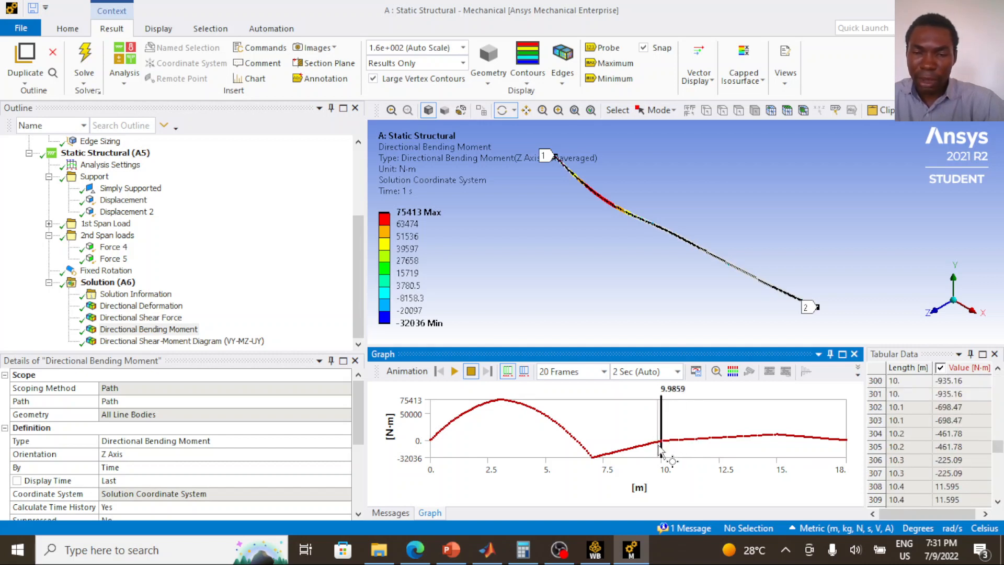
click(776, 434)
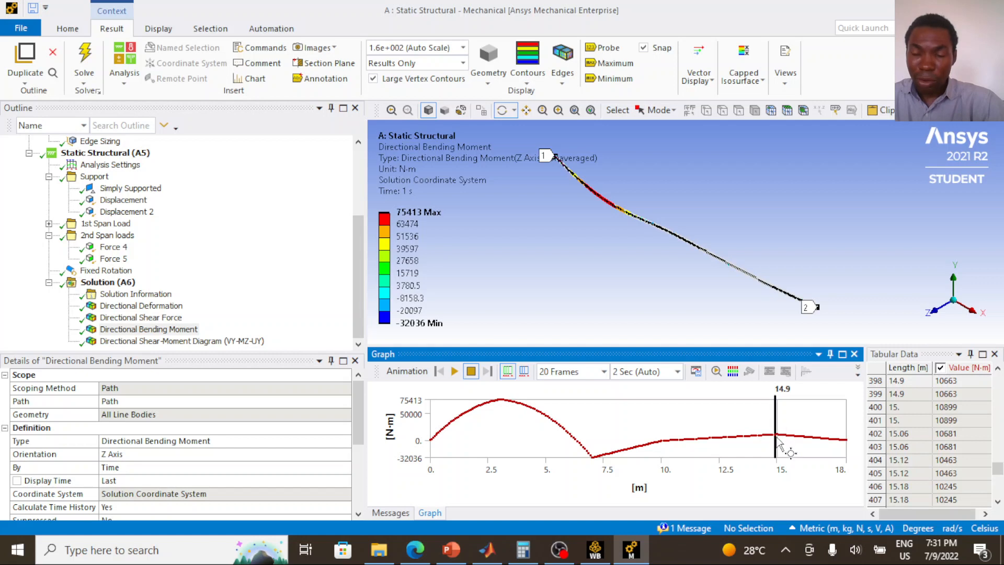
click(846, 444)
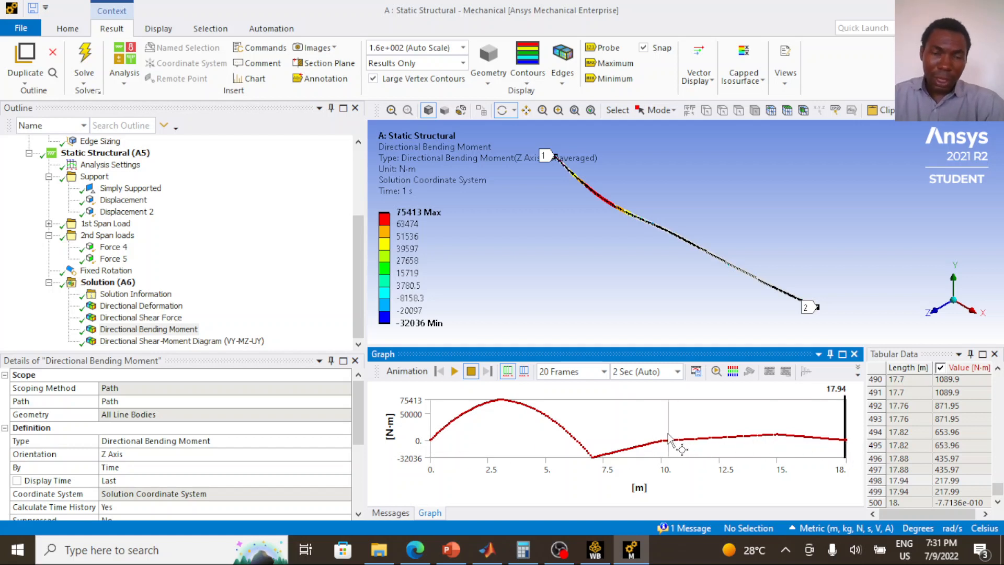
Display the Directional Deformation result and compare it with the first four entries of displacement vector Q in the MATLAB live script
click(126, 308)
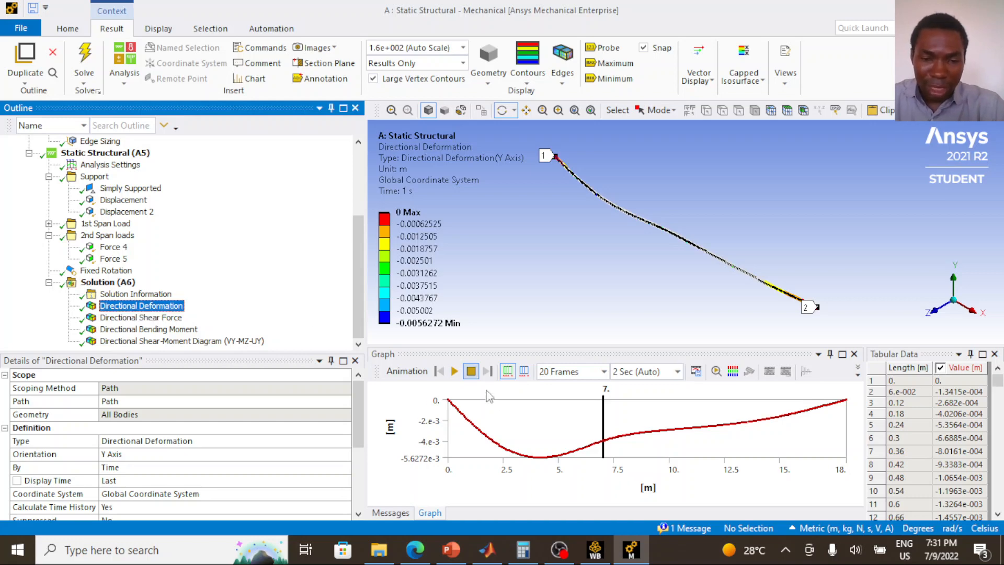
click(487, 549)
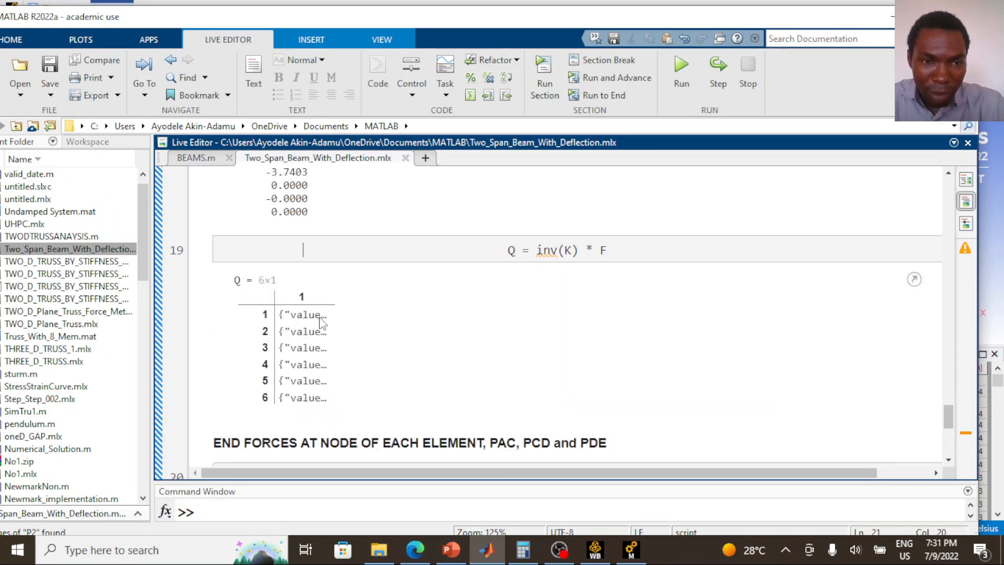
click(303, 314)
click(311, 345)
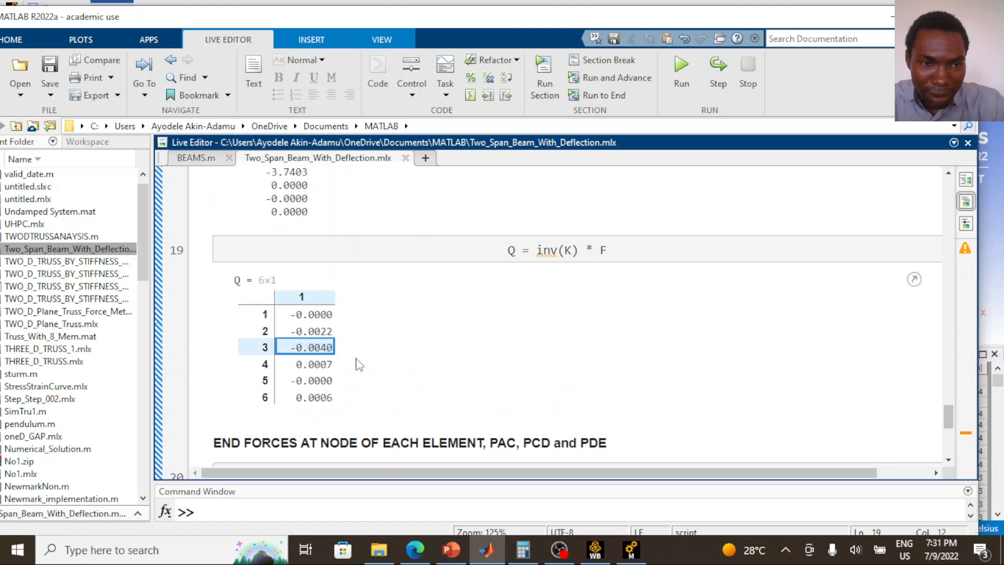
click(308, 319)
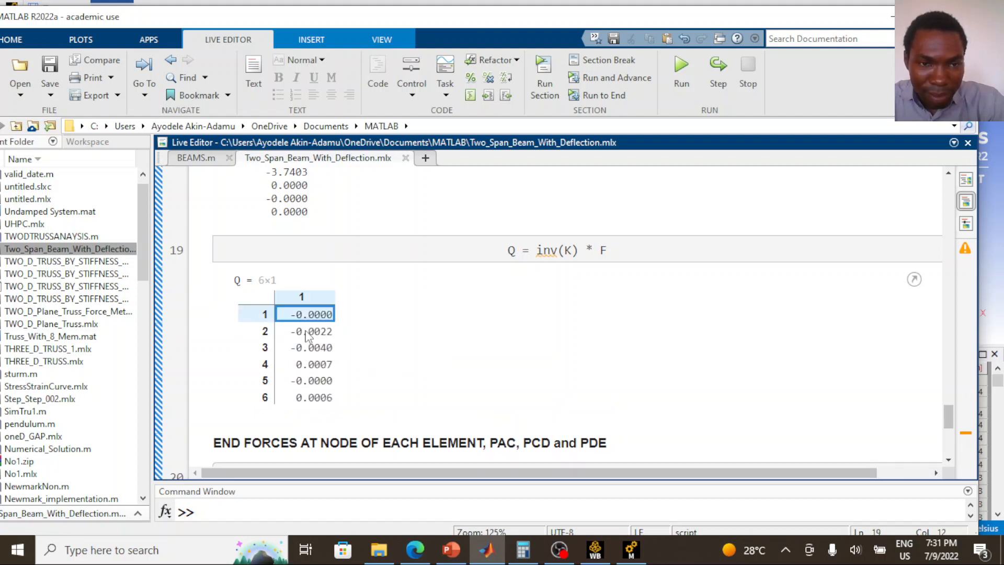
click(306, 333)
click(309, 350)
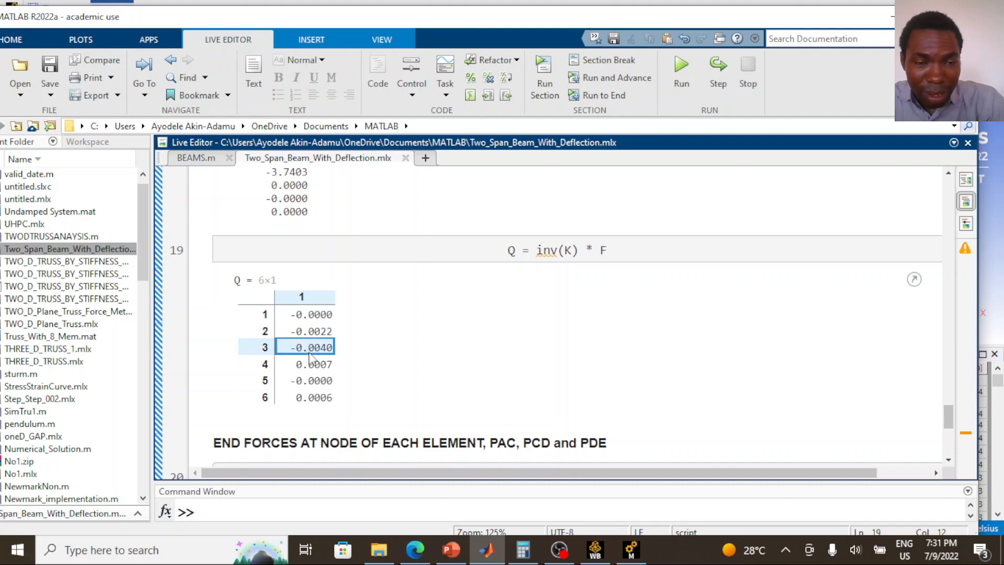
click(313, 364)
click(319, 331)
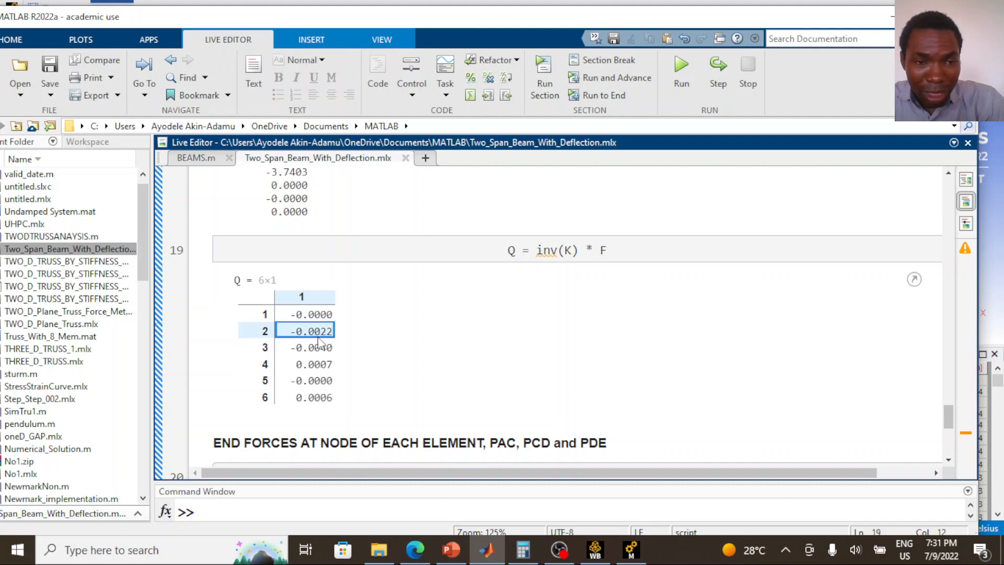
click(320, 362)
click(319, 334)
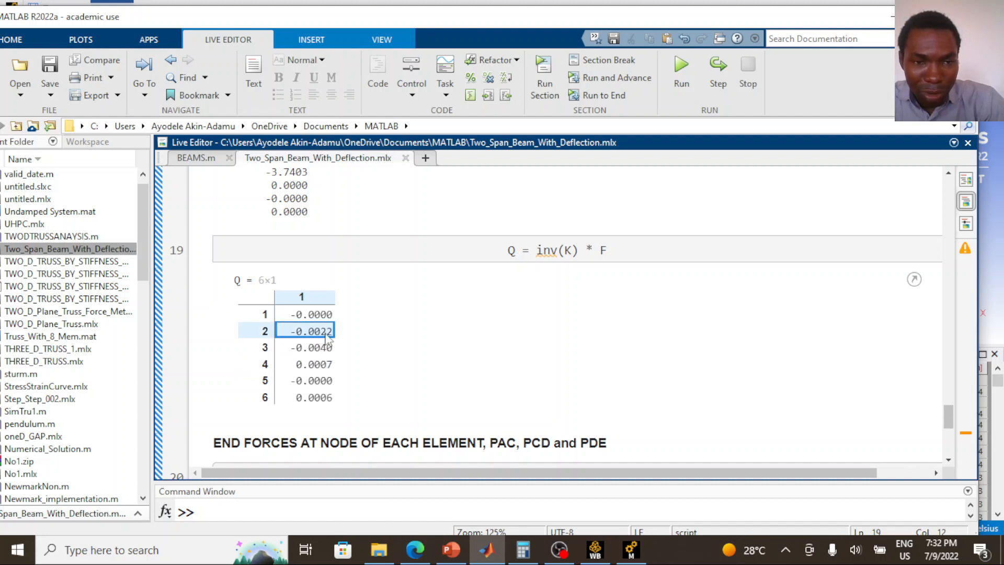
click(323, 366)
click(321, 347)
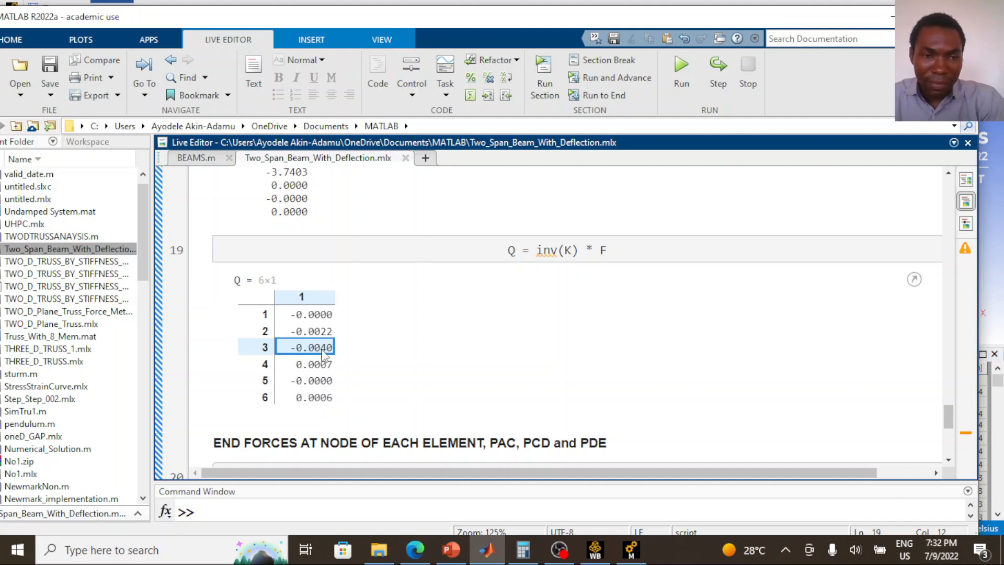
Examine the first two entries of the R1 end-force vector in the MATLAB script
scroll(310, 366, down, 5)
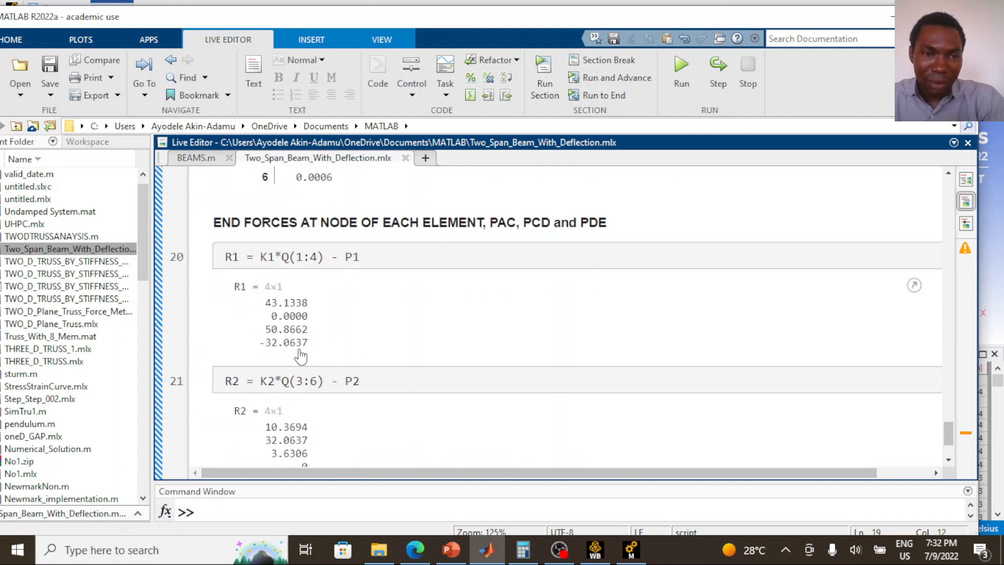
scroll(306, 330, down, 1)
click(295, 284)
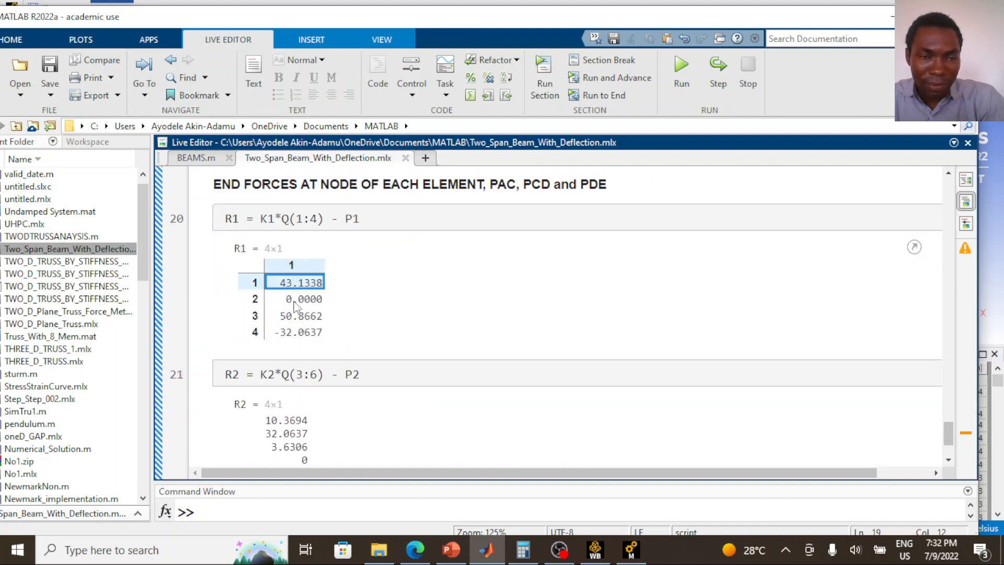
click(288, 302)
click(289, 283)
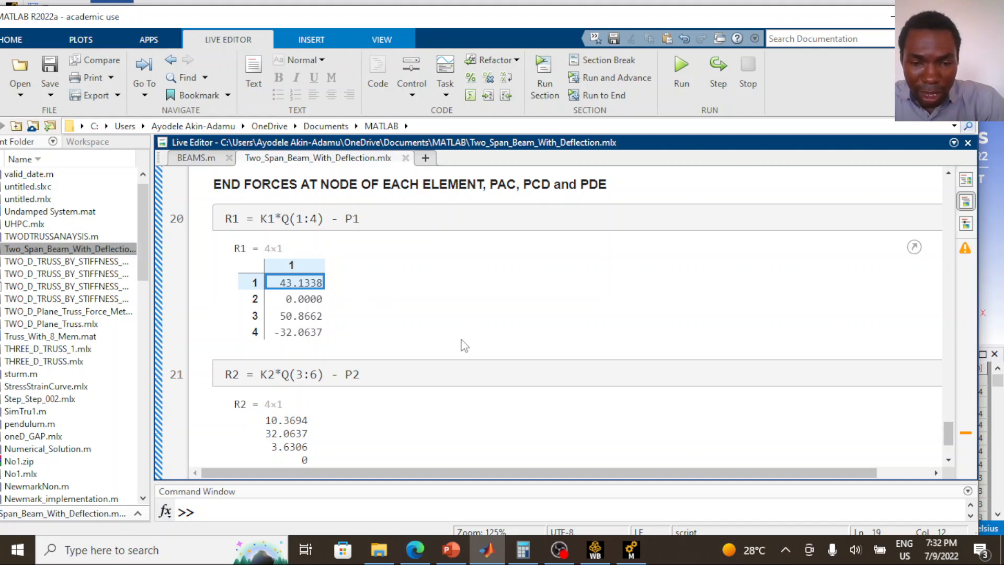
Switch to Ansys Mechanical and check the Directional Shear Force value at 0 m in the tabular data
click(631, 549)
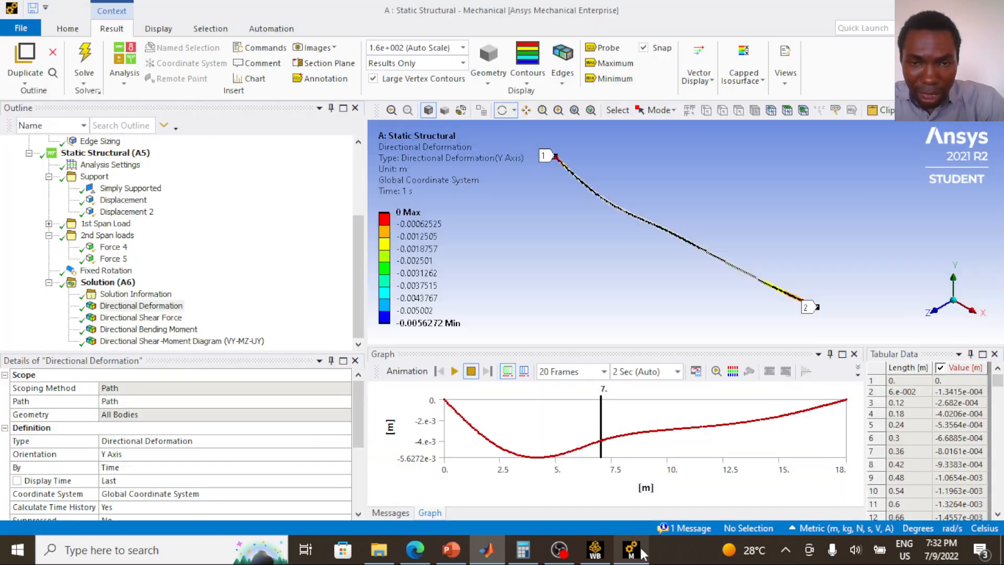
click(166, 317)
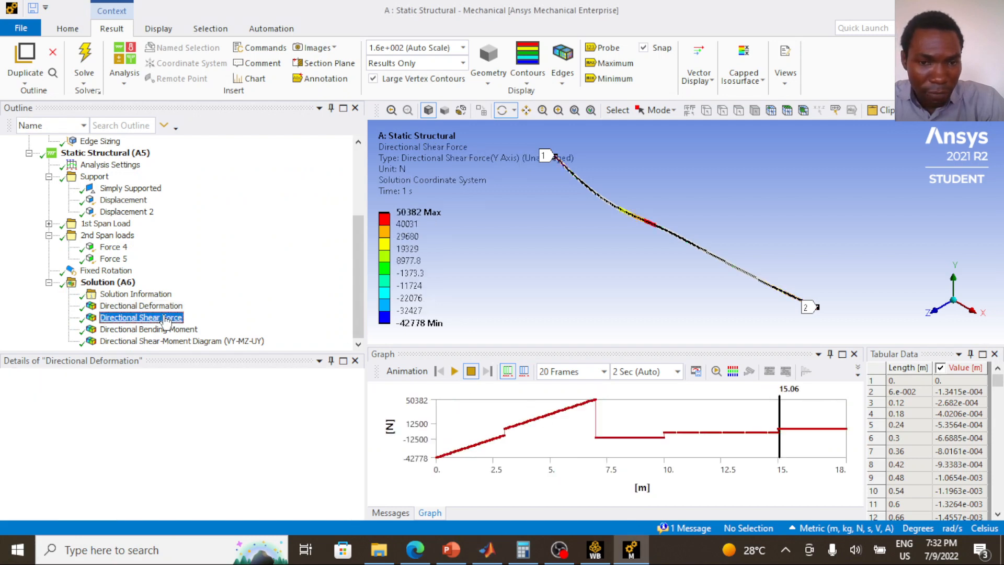
click(436, 465)
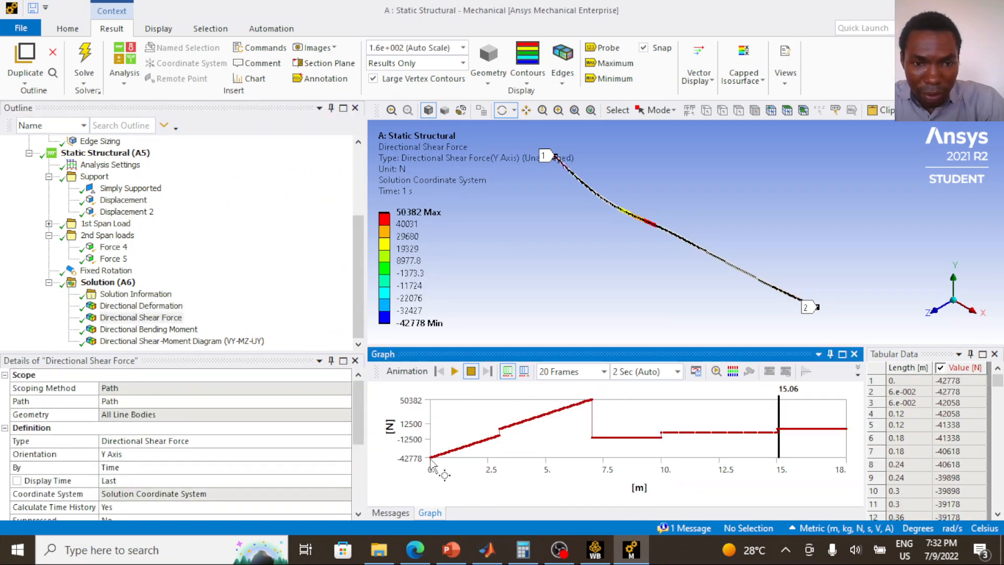
click(948, 381)
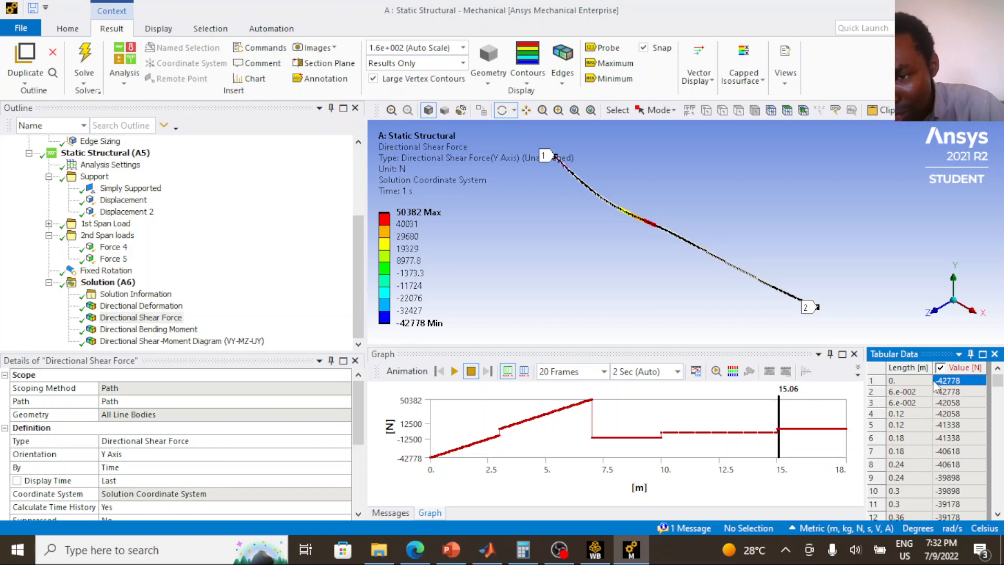
click(885, 384)
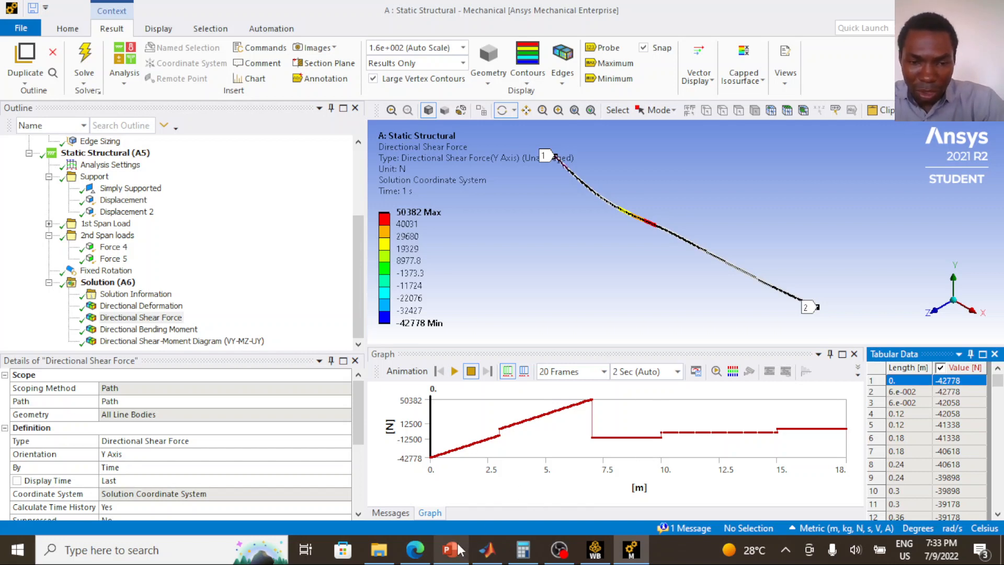
Switch to MATLAB and examine the second, third and fourth entries of the R1 end-force vector
mouse_move(592, 552)
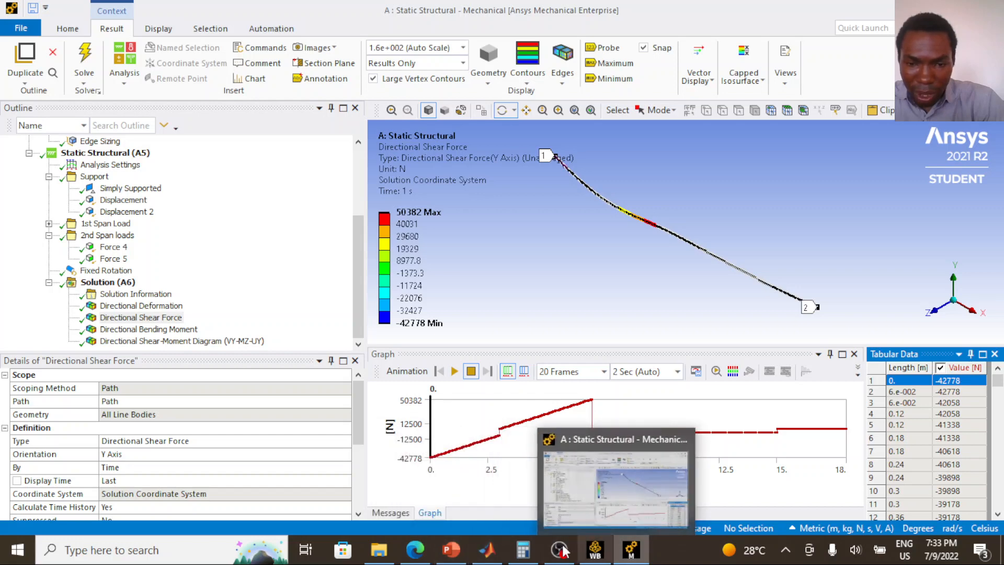
click(487, 549)
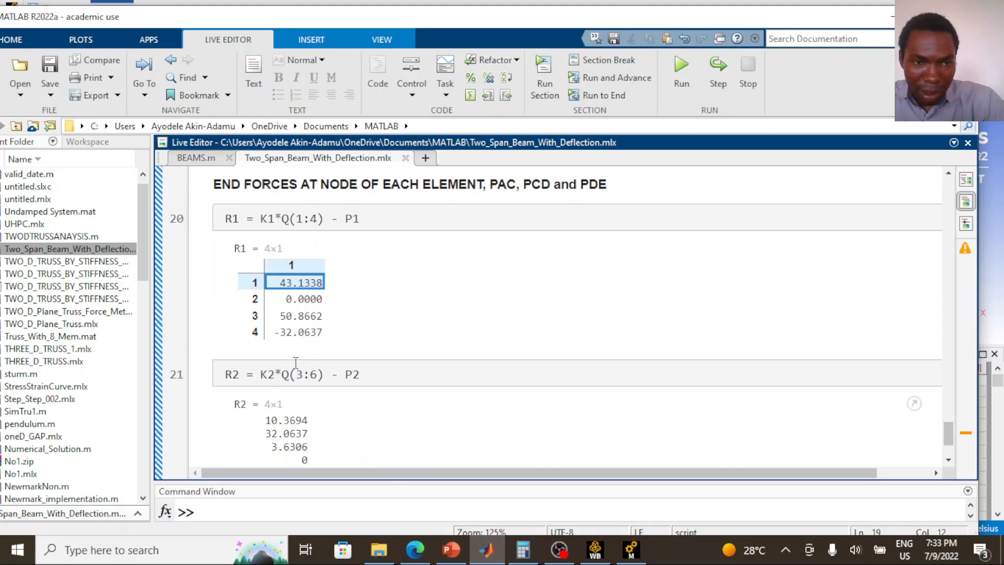
click(292, 302)
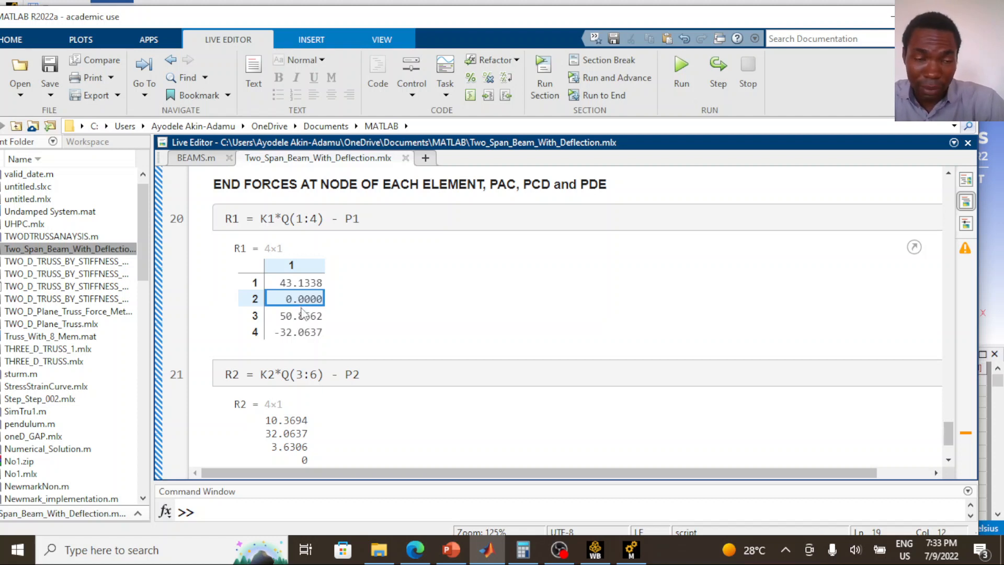
click(302, 317)
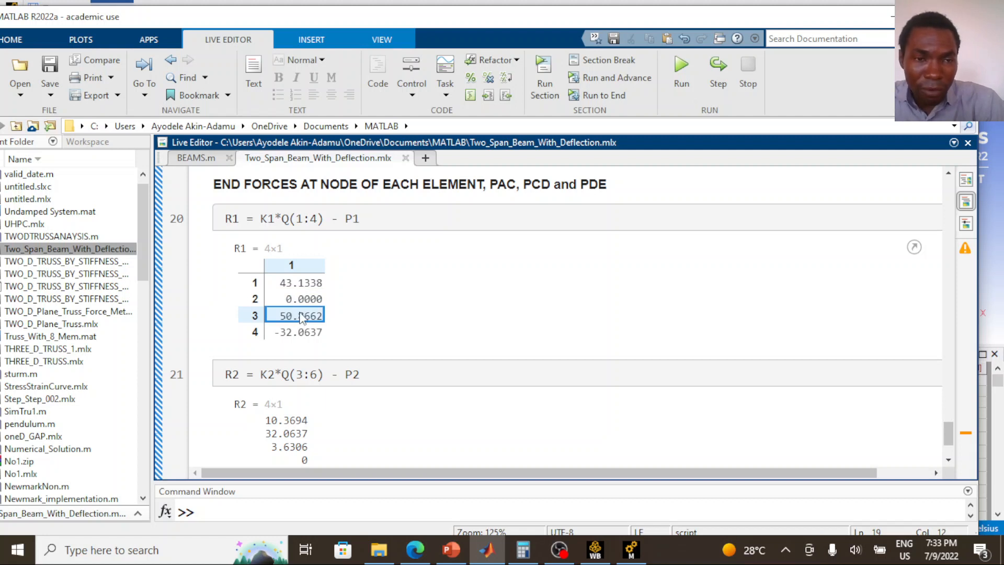
click(300, 333)
click(300, 320)
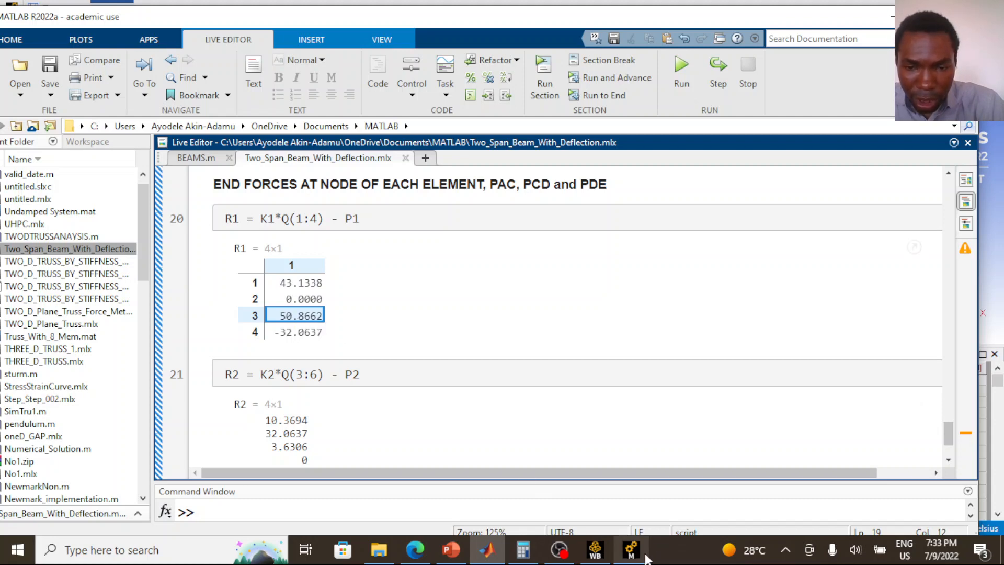
Switch to Ansys Mechanical and check the Directional Shear Force value just before the 7 m support in the tabular data
click(631, 549)
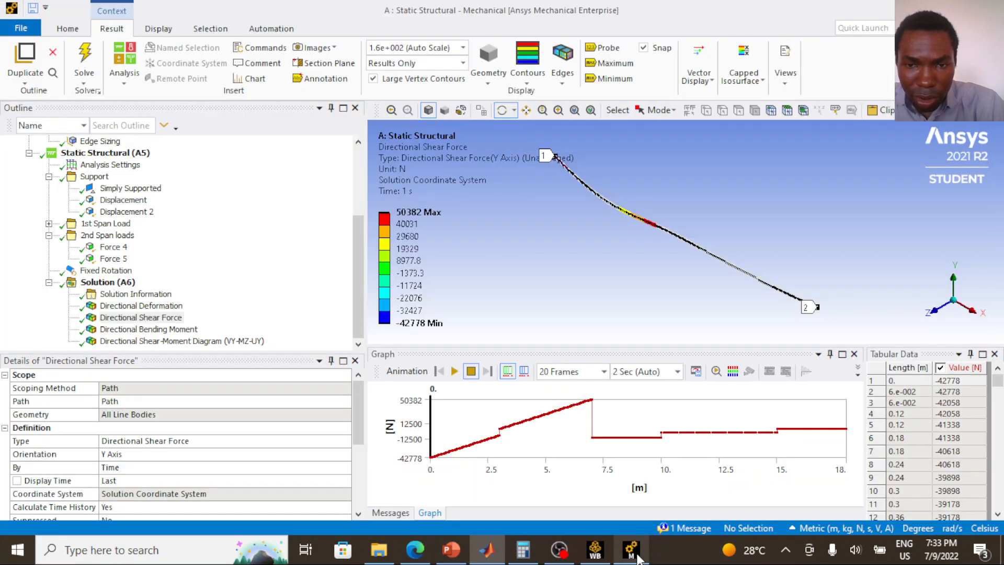
click(595, 413)
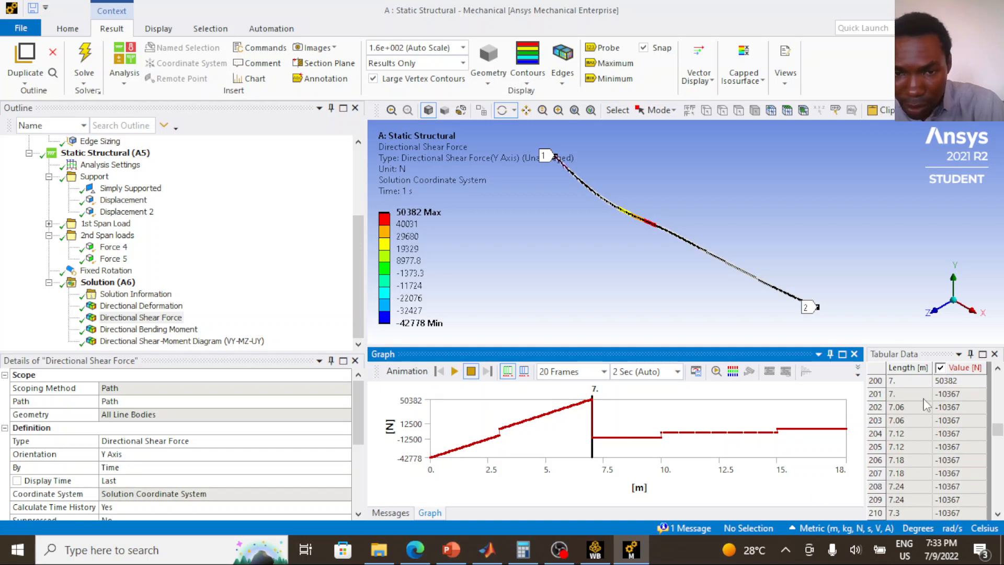
click(896, 384)
click(881, 384)
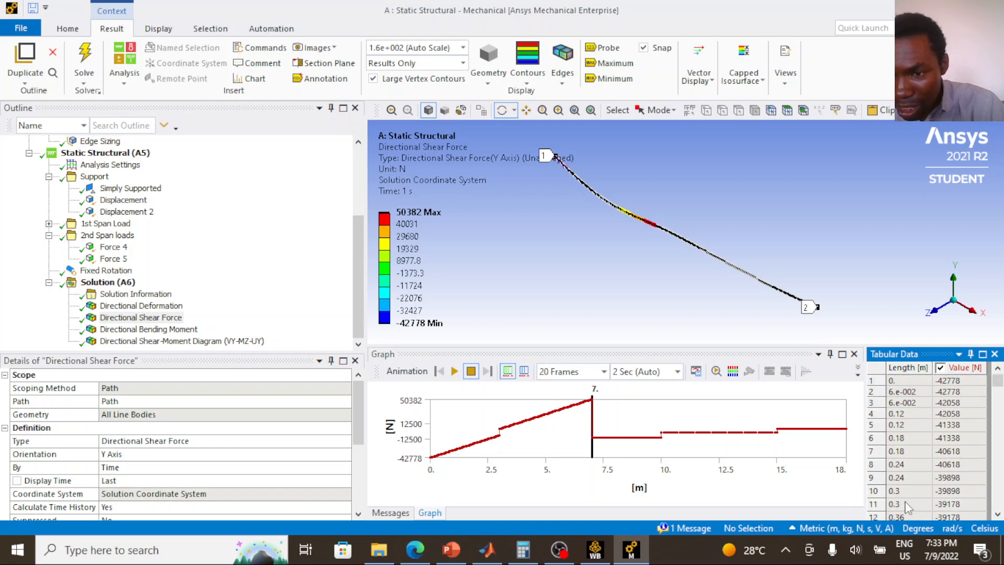
scroll(909, 499, down, 17)
scroll(907, 497, down, 20)
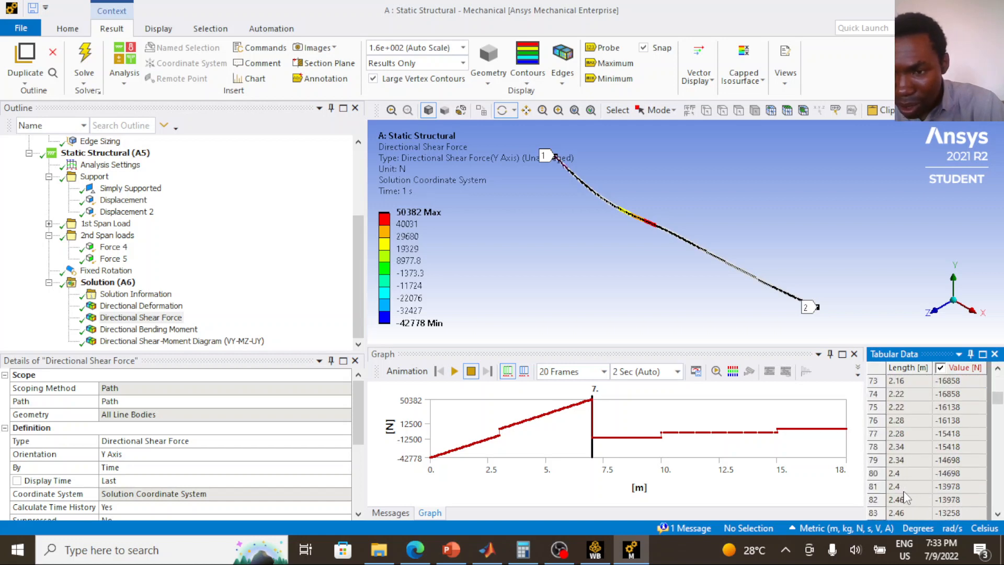
scroll(905, 494, down, 20)
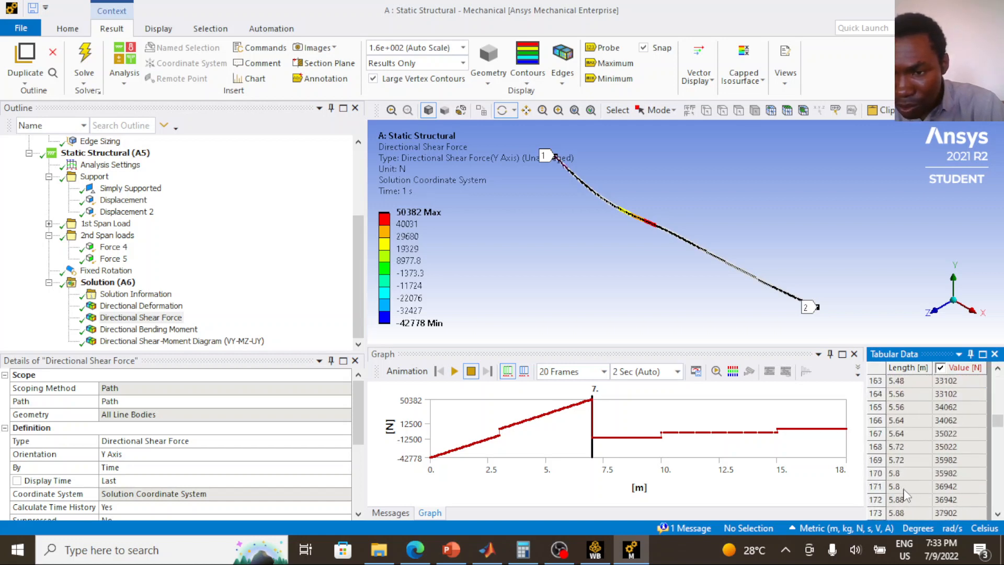
scroll(896, 471, up, 3)
click(899, 474)
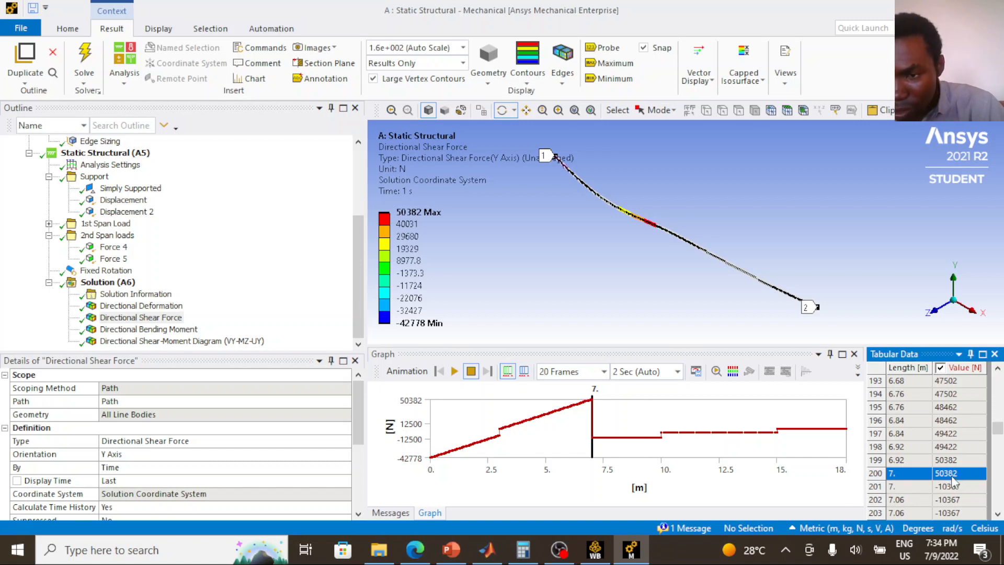
click(879, 475)
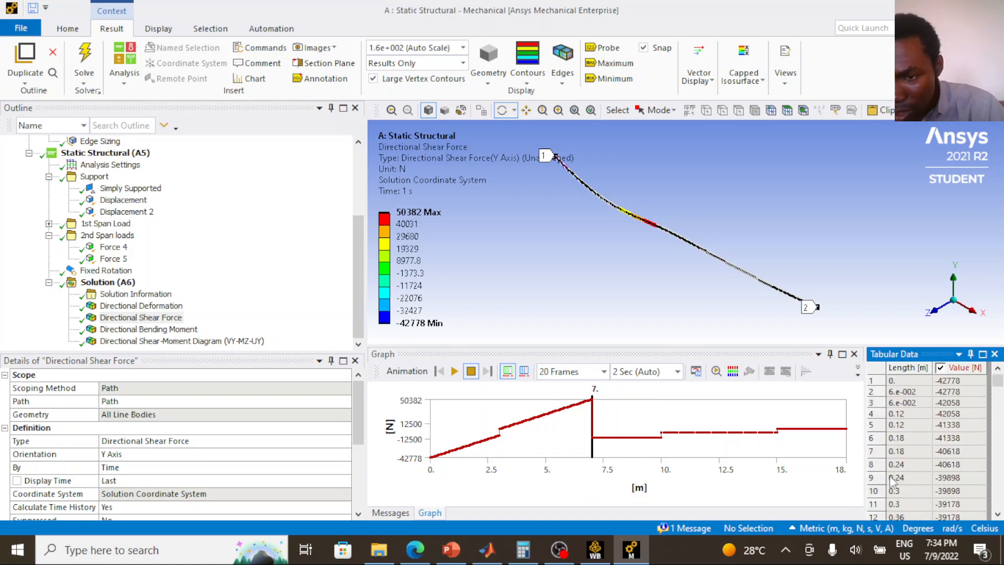
scroll(891, 480, down, 20)
scroll(880, 481, down, 20)
scroll(882, 483, down, 7)
scroll(881, 483, up, 3)
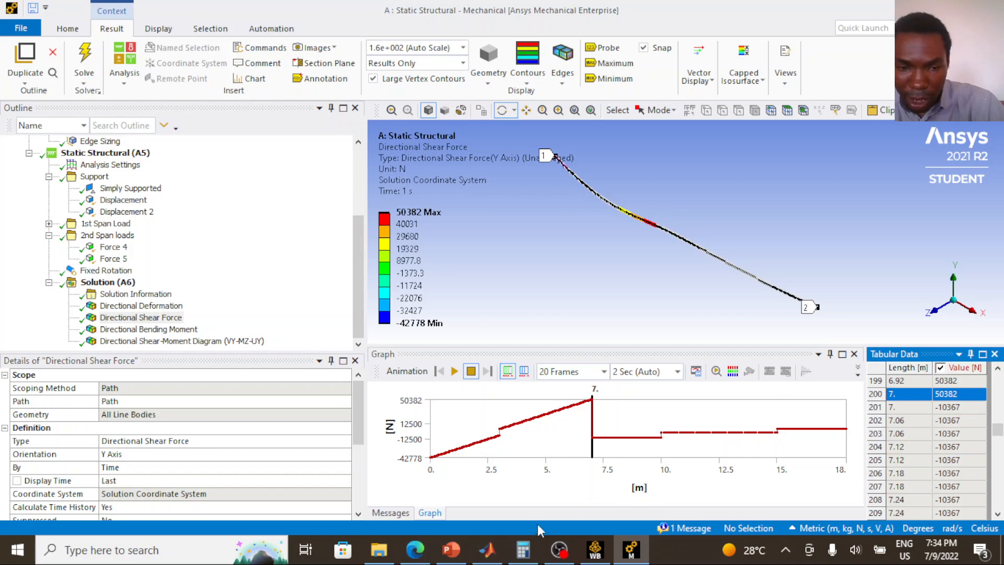
Switch to MATLAB and compare the third R1 end-force entry with the Ansys shear force, and examine the fourth entry
click(491, 550)
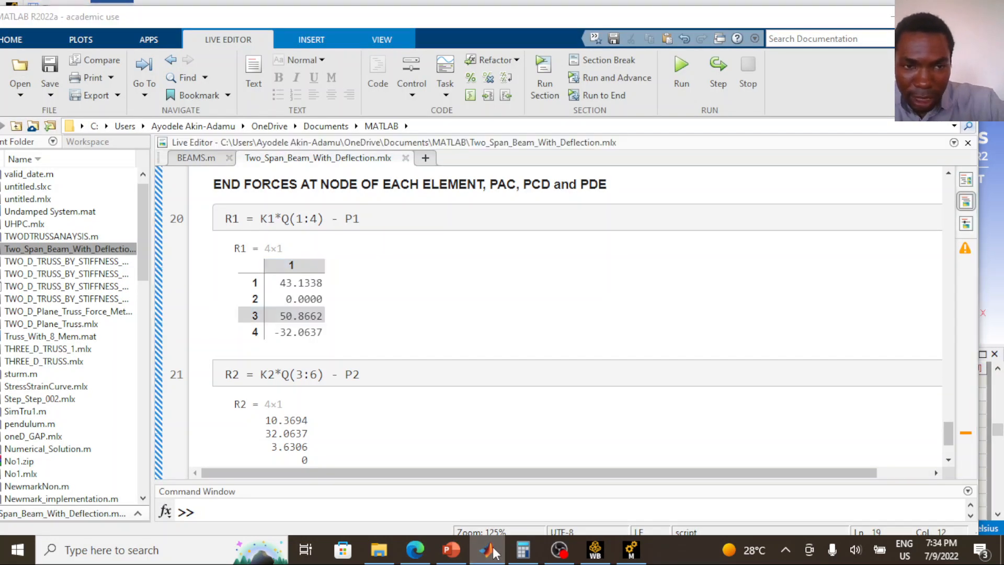
click(491, 551)
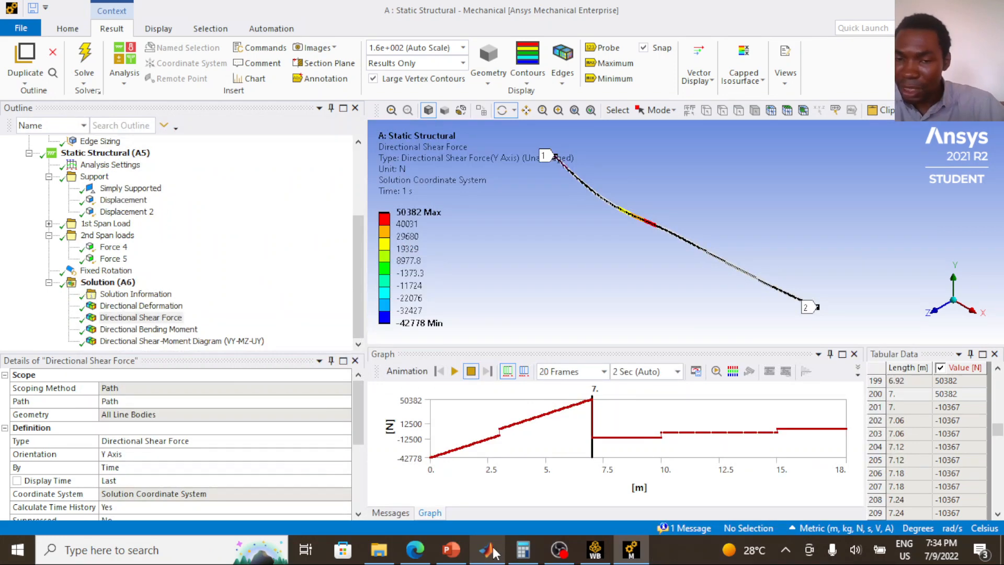
click(496, 550)
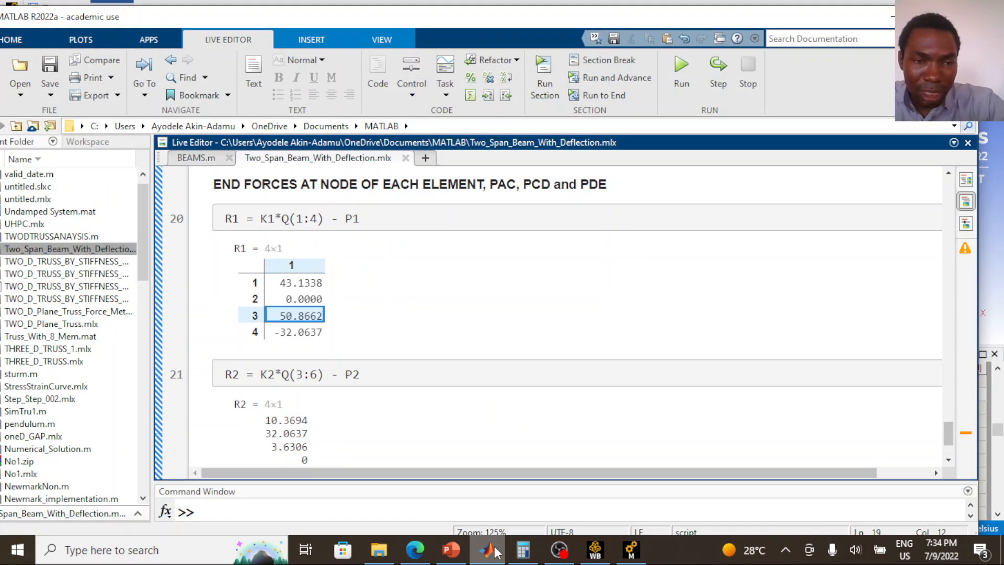
click(293, 334)
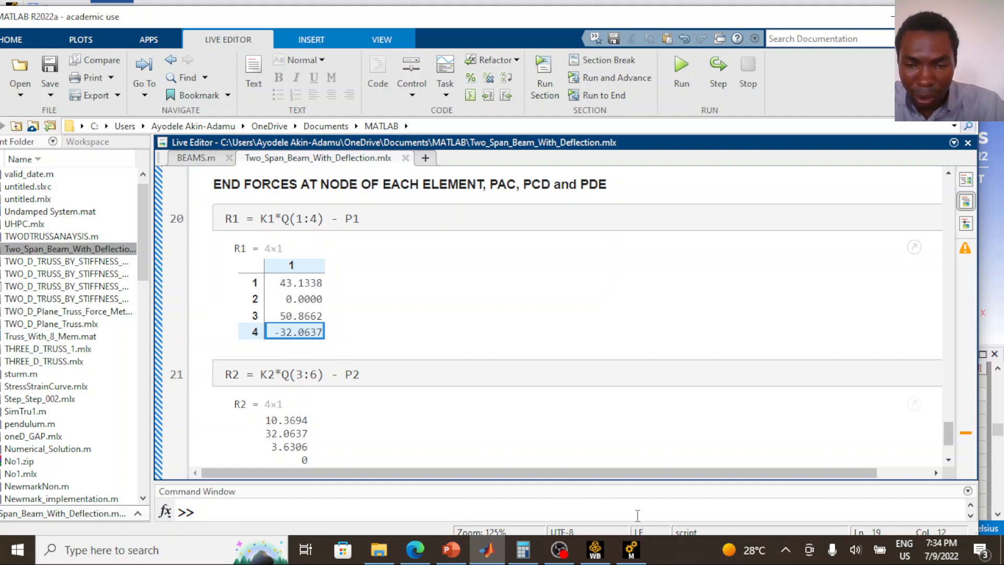
Switch to Ansys Mechanical, display the Directional Bending Moment result and check its value at 7 m
click(631, 549)
click(195, 329)
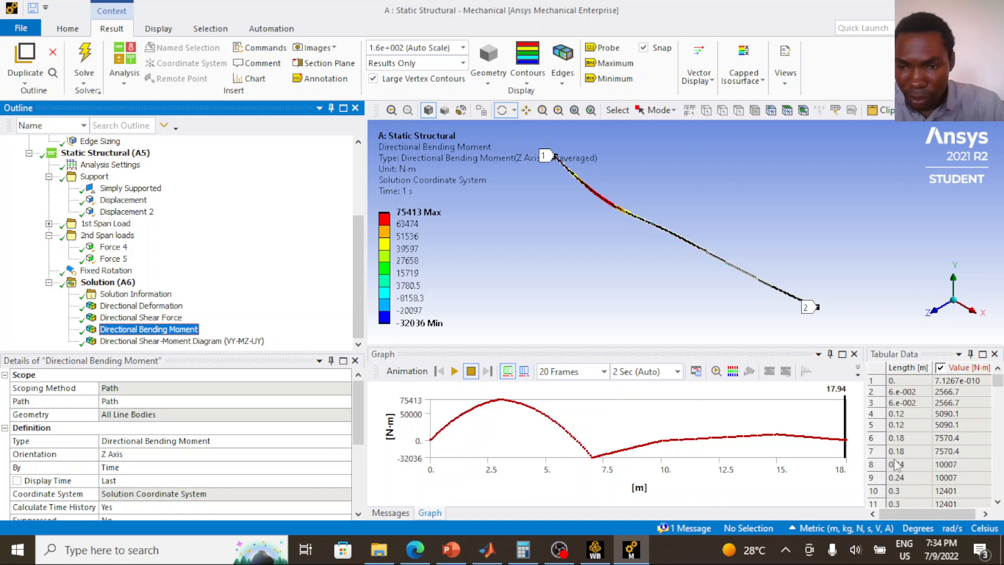
click(592, 458)
click(593, 458)
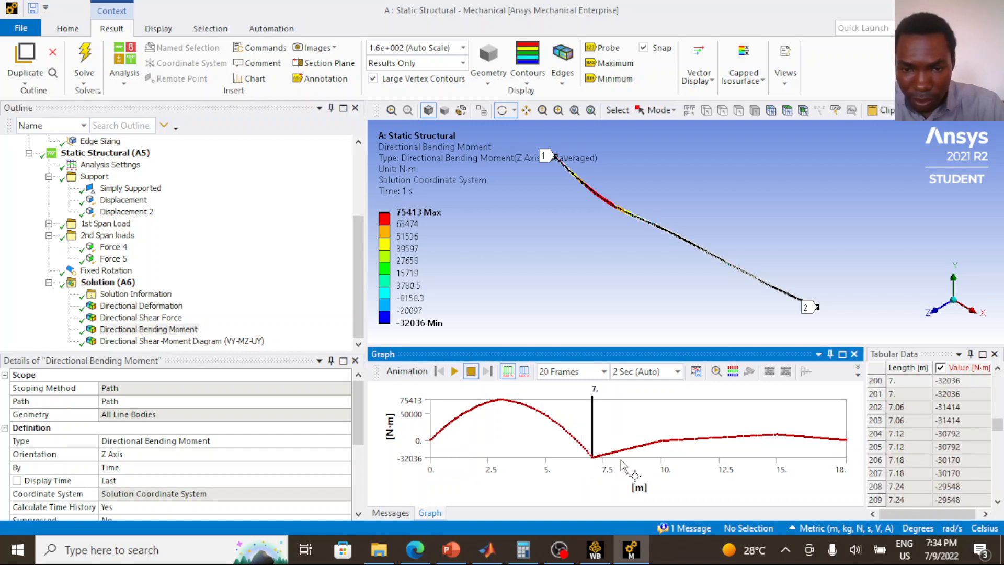
click(944, 381)
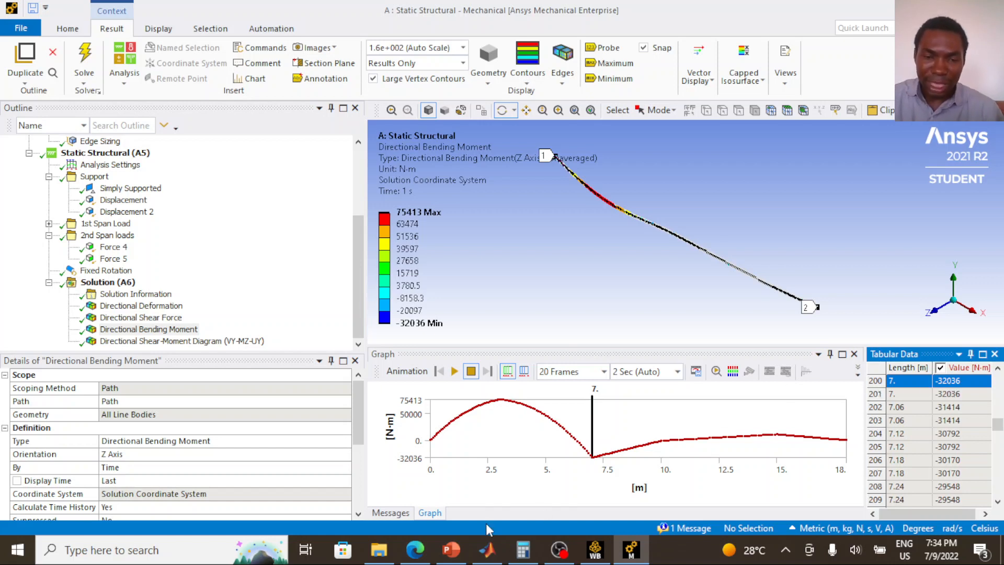
Switch to MATLAB and examine the first entry of the R2 end-force vector
click(457, 552)
click(453, 550)
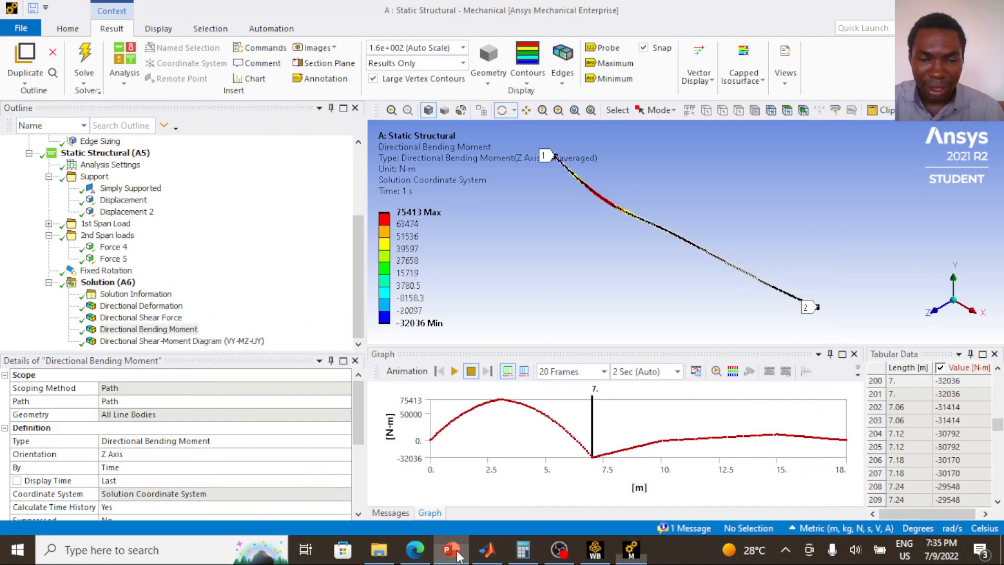
click(501, 553)
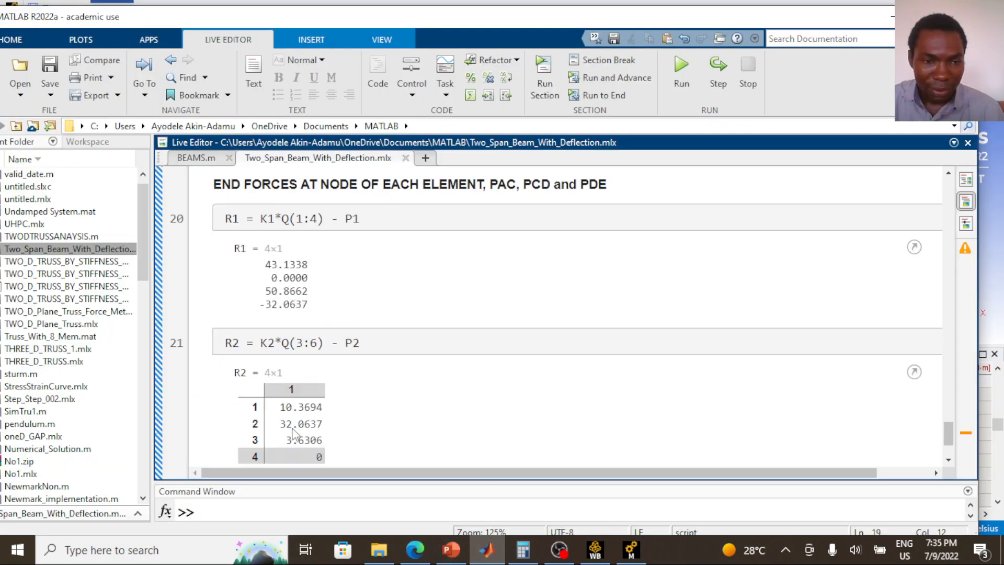
scroll(293, 431, down, 3)
click(301, 334)
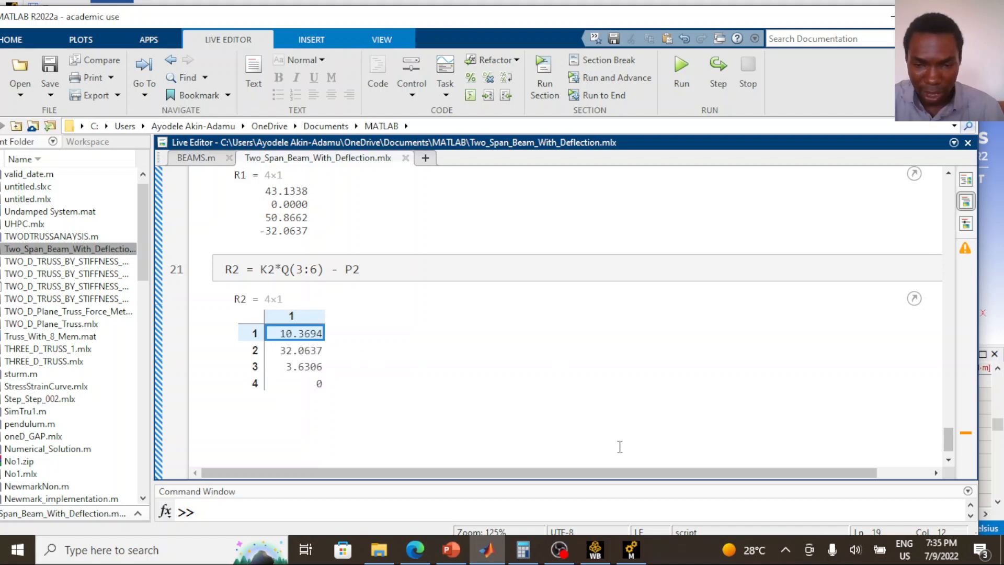
Switch to Ansys Mechanical, display Directional Shear Force and check its second-span value at 7 m in the tabular data
mouse_move(634, 554)
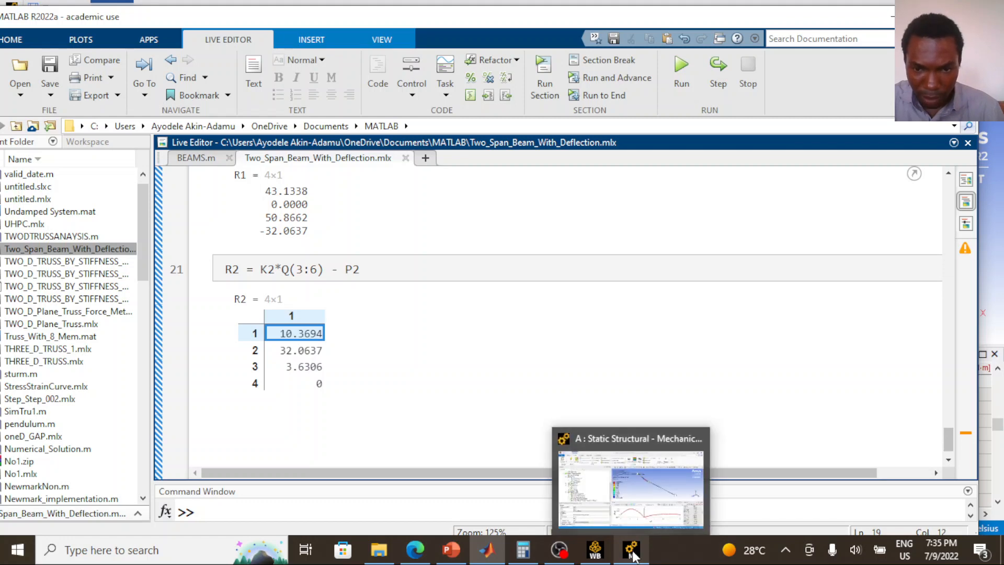
click(632, 553)
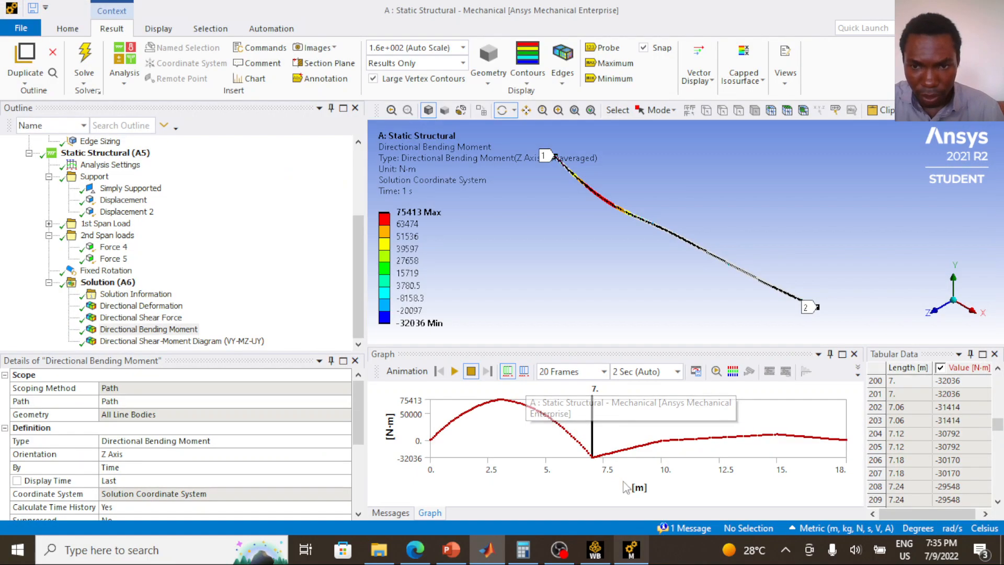
click(177, 317)
click(918, 423)
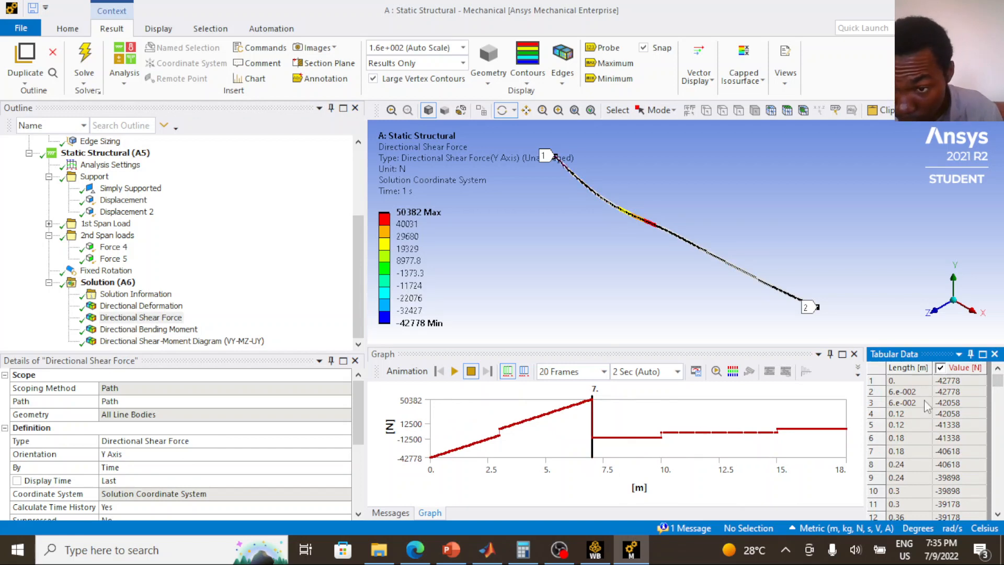
scroll(913, 438, down, 3)
scroll(913, 439, down, 7)
scroll(910, 443, down, 20)
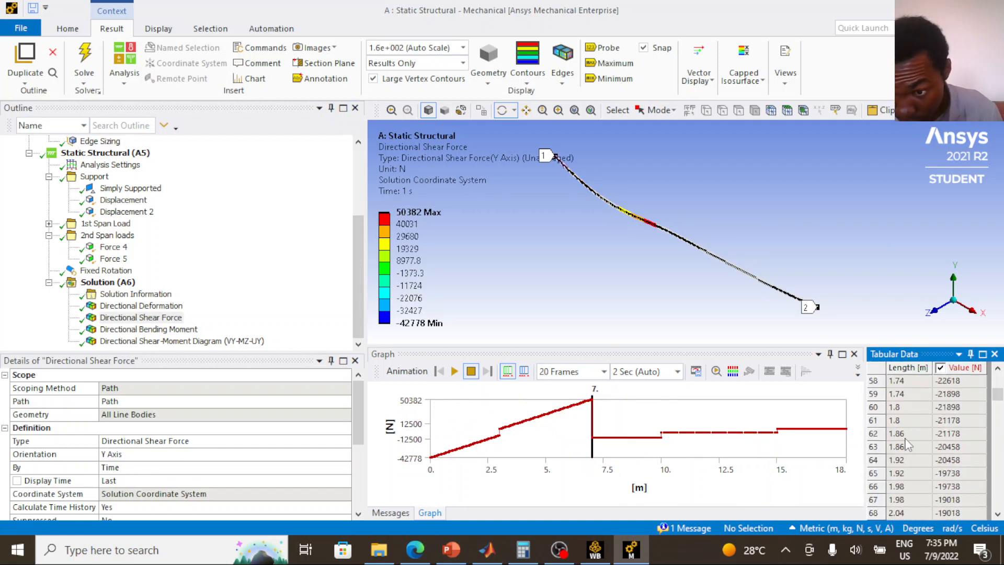
scroll(900, 442, down, 20)
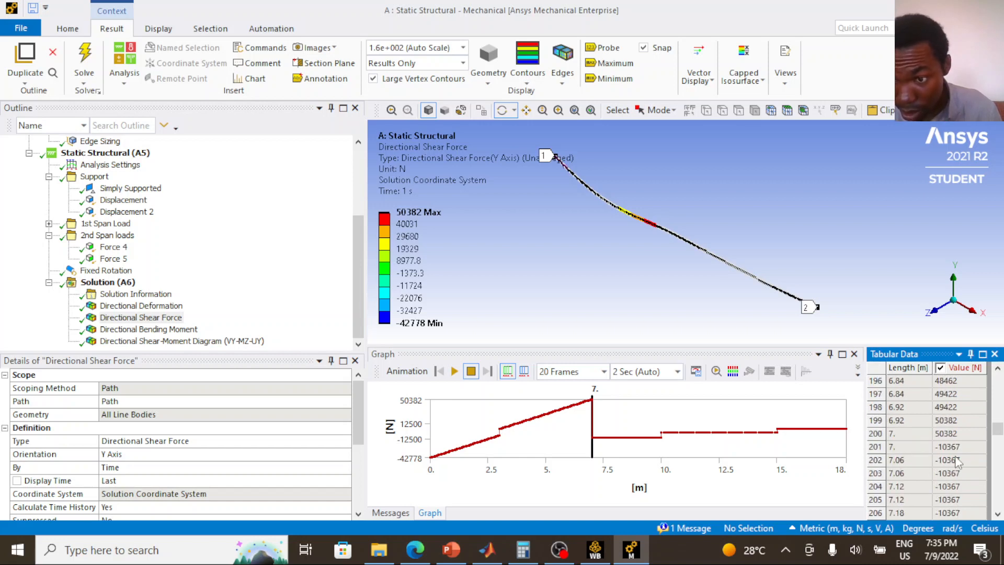
click(912, 447)
click(951, 448)
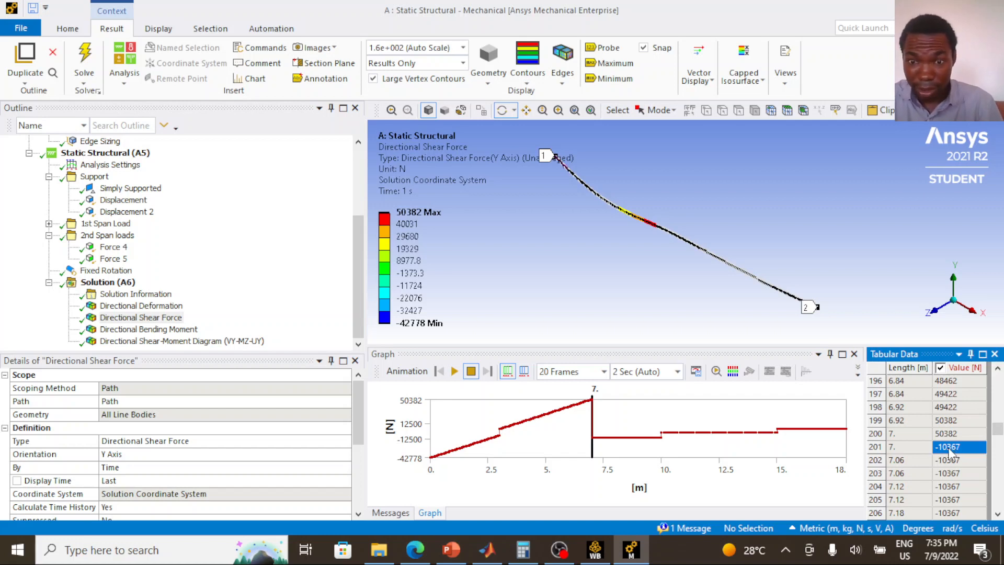
Check the R2 entries in MATLAB, and find the Ansys shear force value at the 18 m end of the beam
click(498, 552)
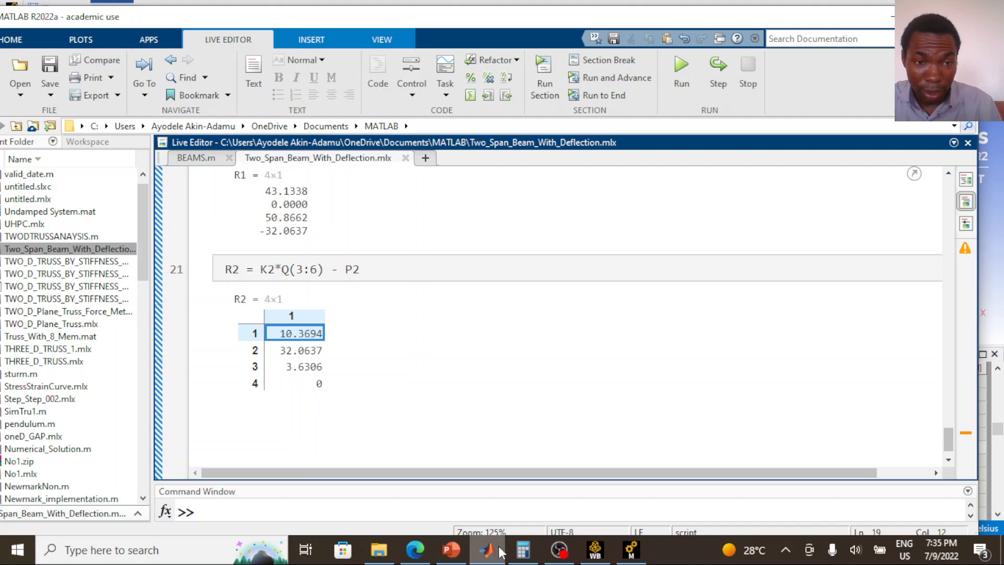
click(498, 551)
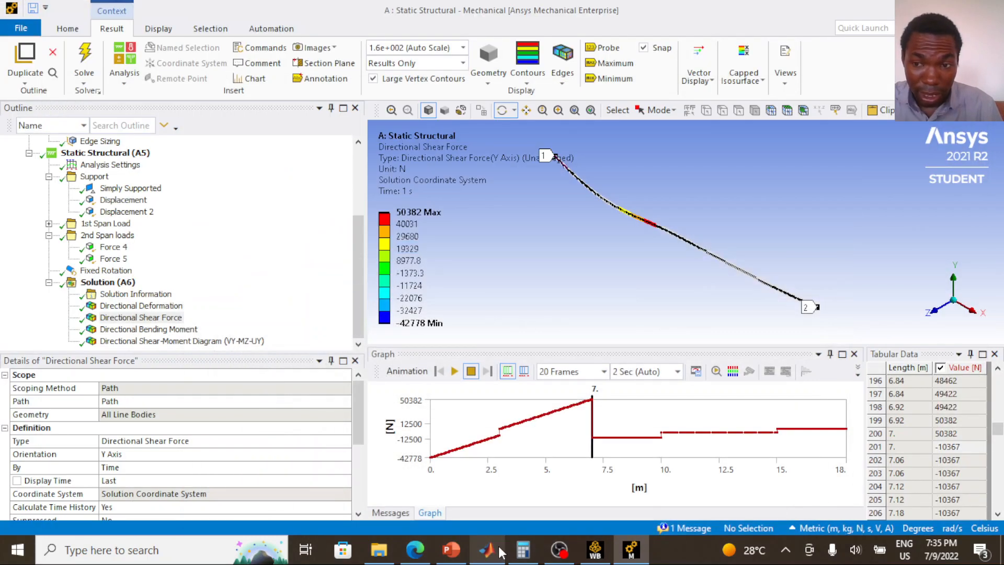
drag(997, 429, 997, 501)
click(916, 515)
scroll(891, 516, down, 10)
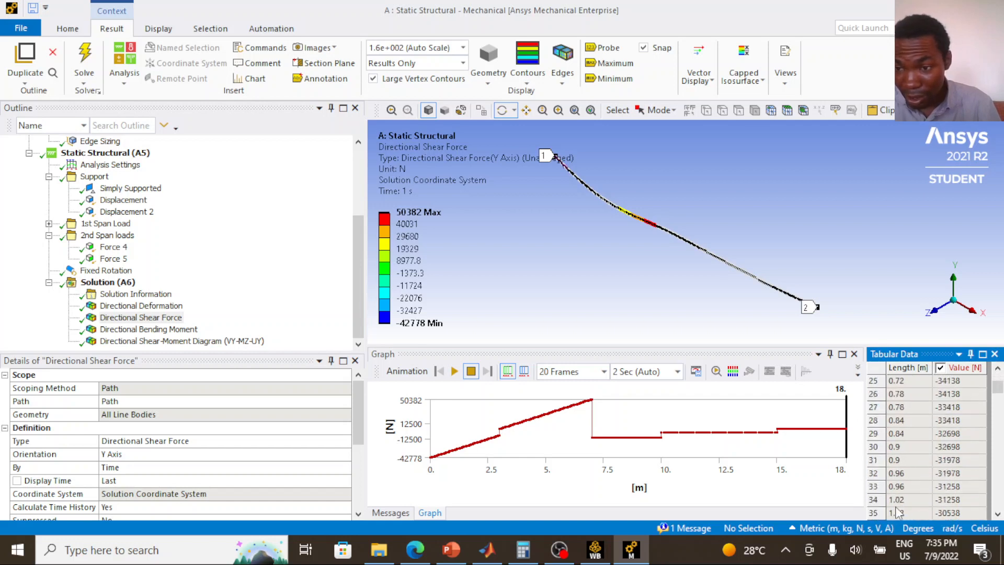
drag(998, 391, 1003, 509)
scroll(933, 515, down, 3)
click(932, 514)
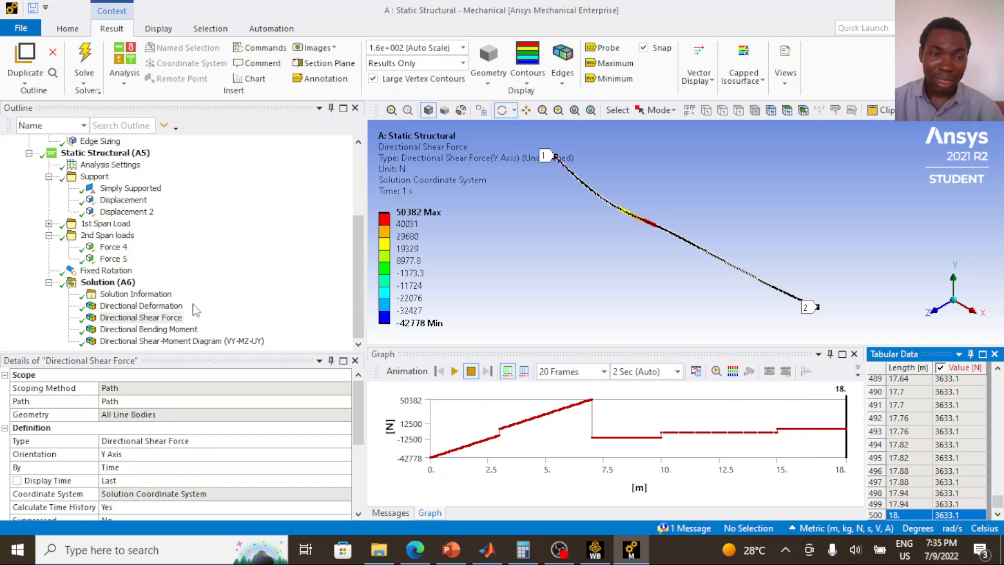
Review the Directional Deformation and Directional Shear Force results and display the Directional Shear-Moment Diagram (VY-MZ-UY)
click(165, 307)
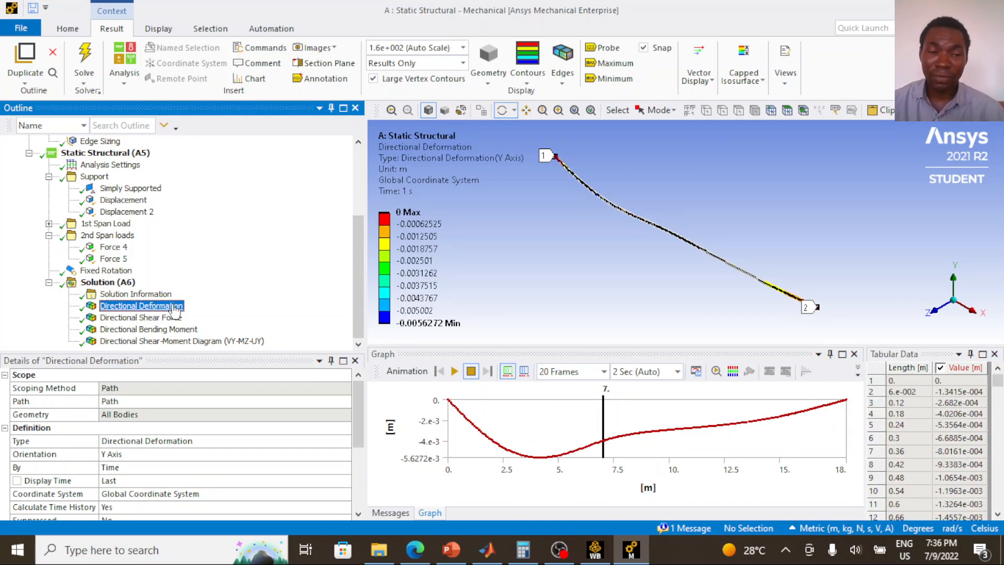
click(141, 318)
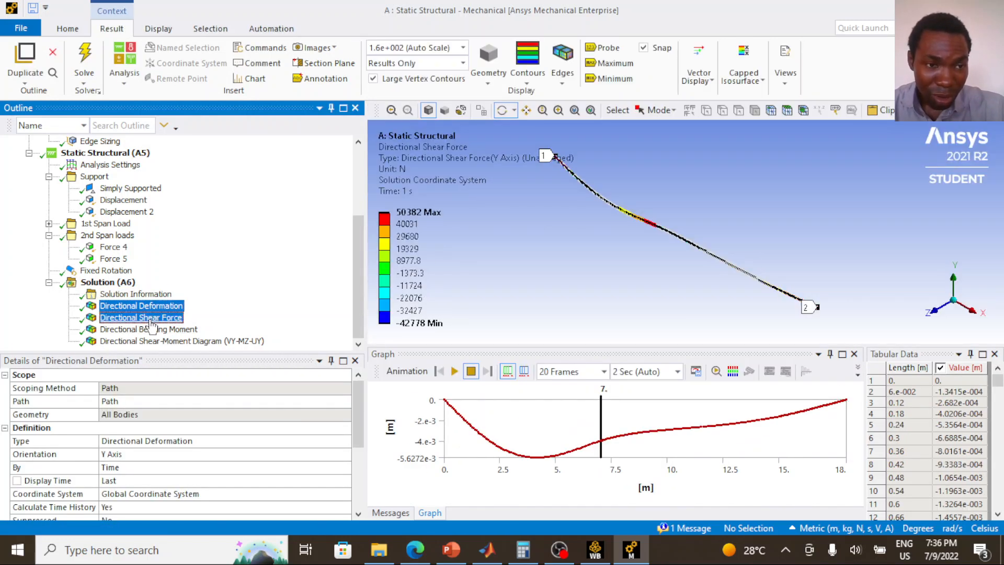
drag(150, 321, 149, 333)
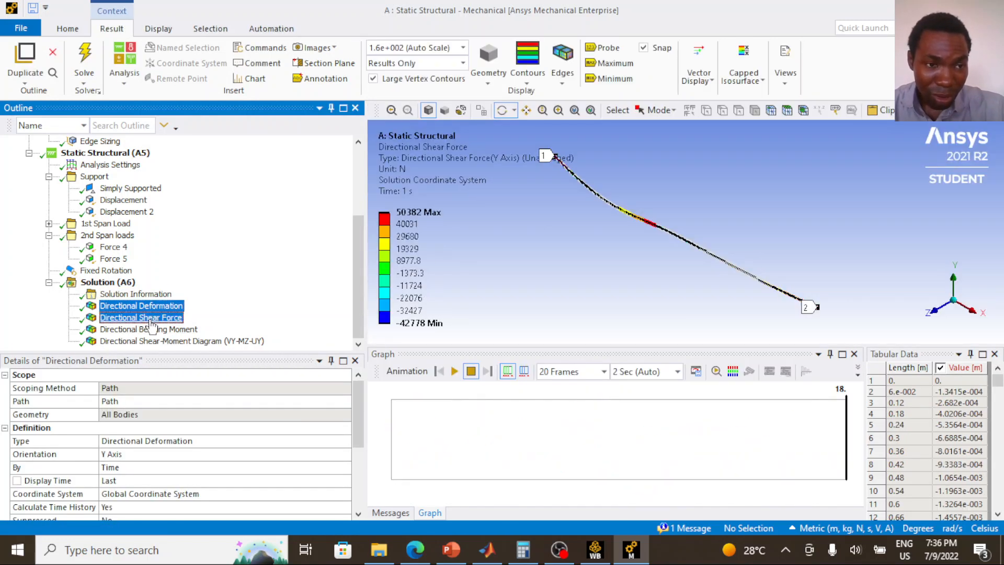
click(155, 342)
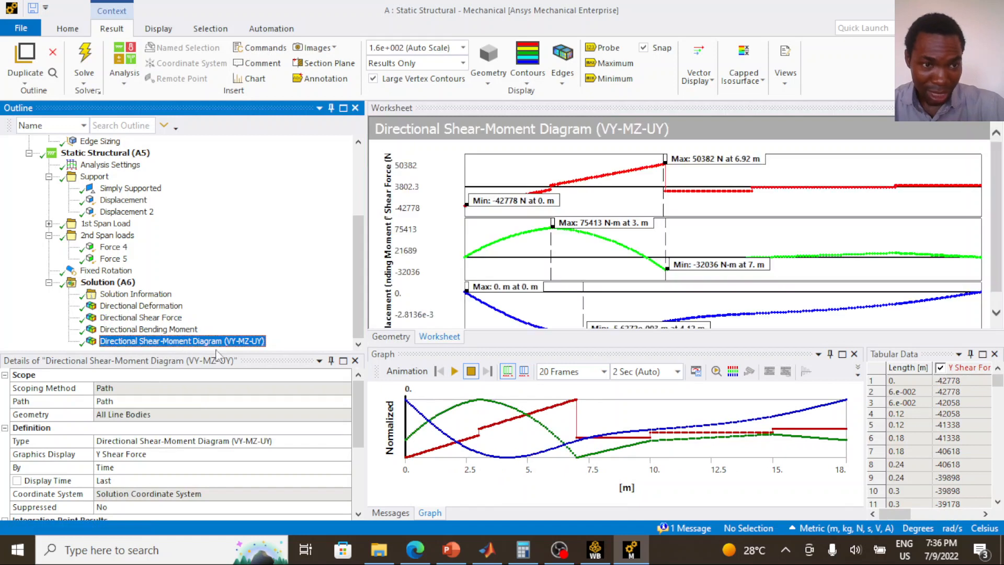
Undock the Graph and Tabular Data windows and move them aside to enlarge the shear-moment diagram worksheet
click(689, 361)
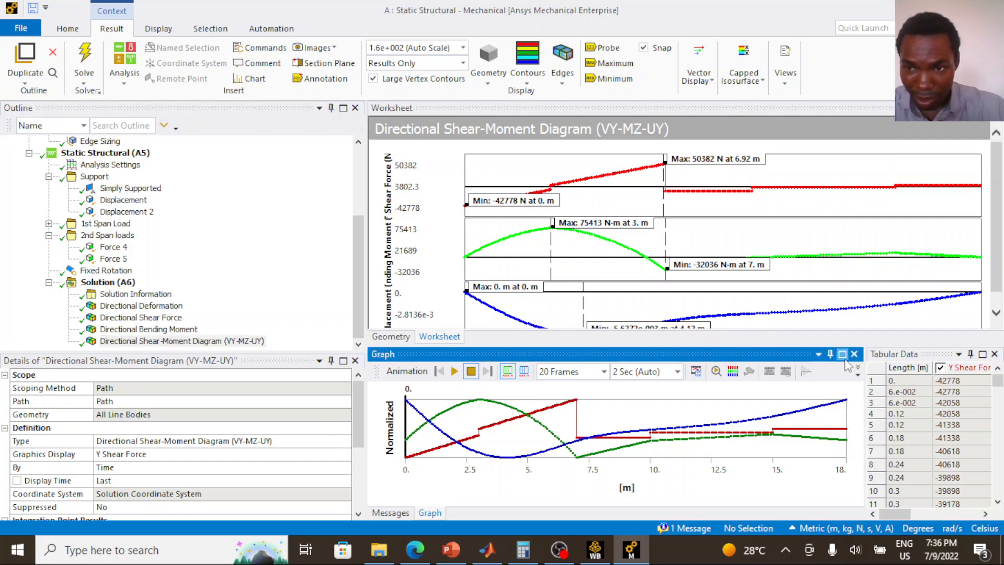
drag(903, 345, 927, 356)
drag(563, 353, 985, 399)
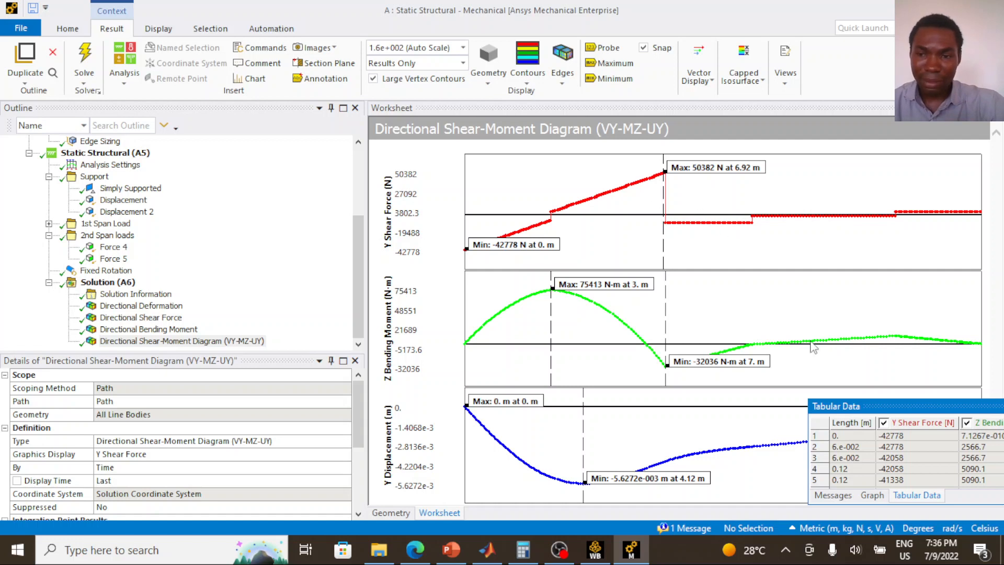
drag(962, 405, 960, 499)
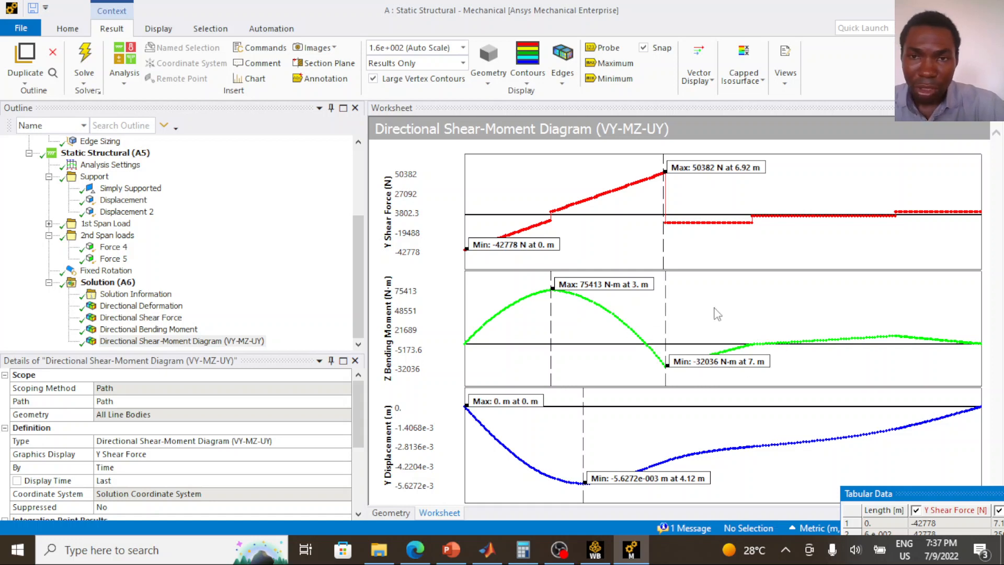
Activate the Probe annotation tool for the shear-moment diagram
click(604, 48)
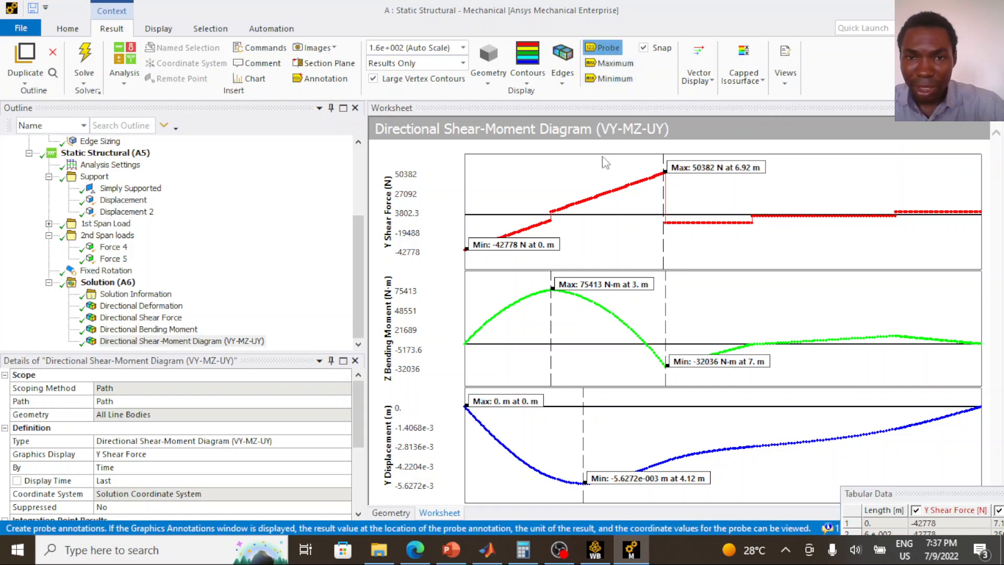